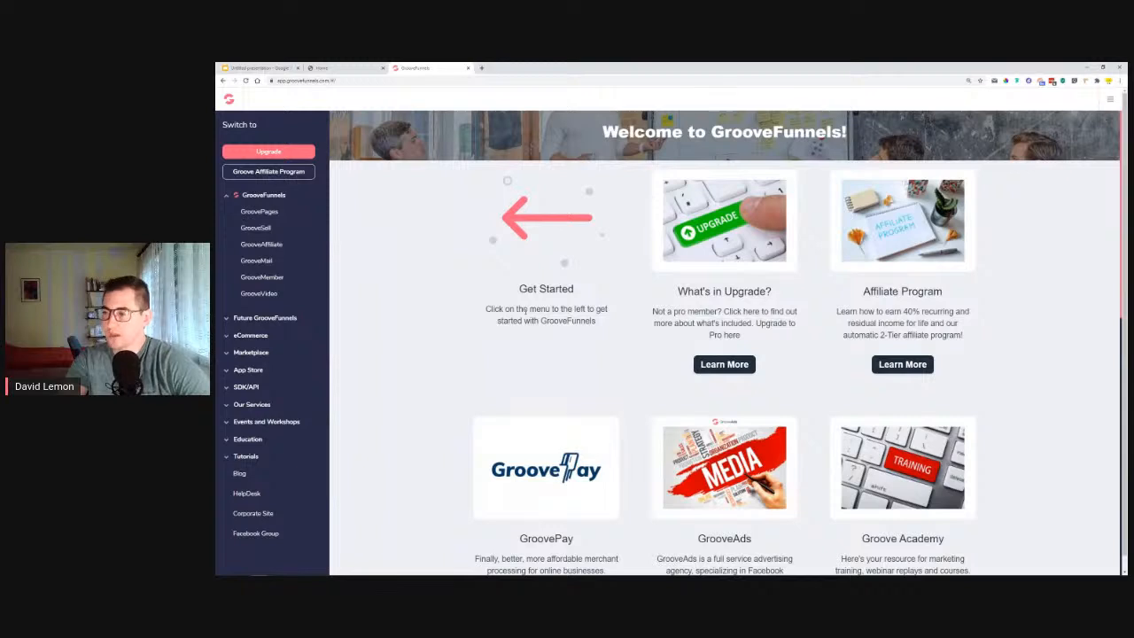
# Open GroovePages and start creating a new site.
pyautogui.click(256, 212)
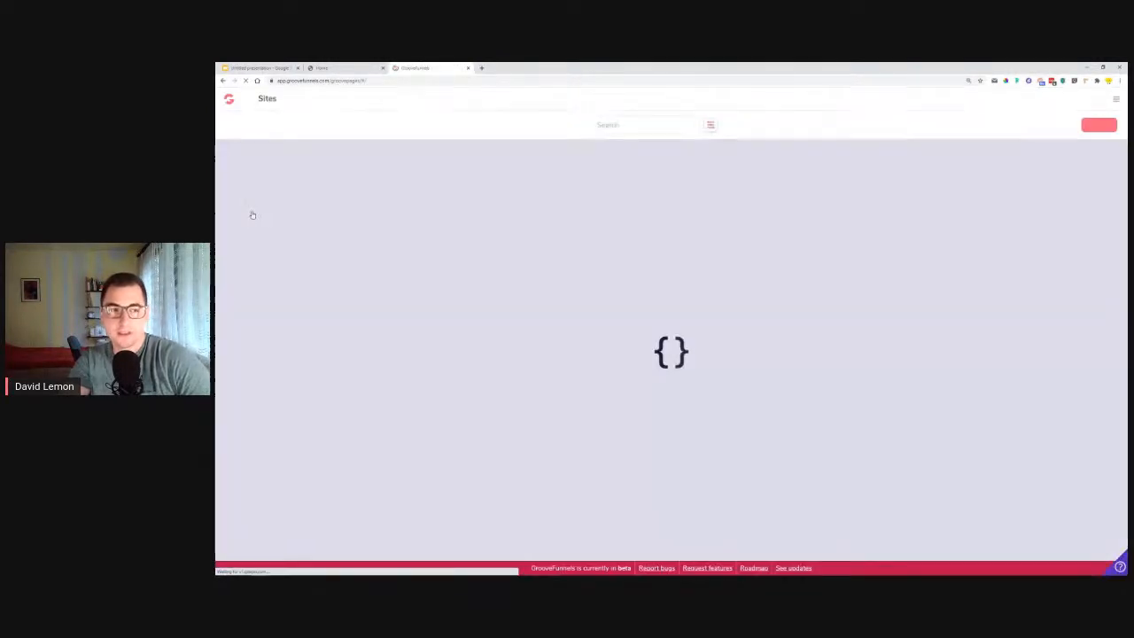
pyautogui.click(1092, 125)
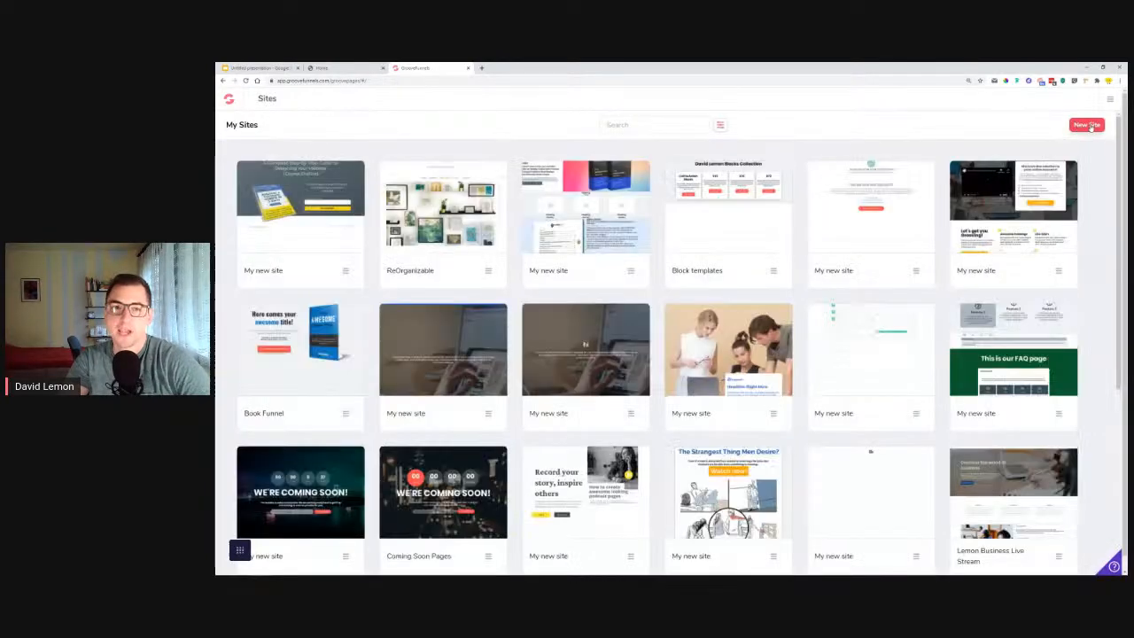
pyautogui.click(1091, 126)
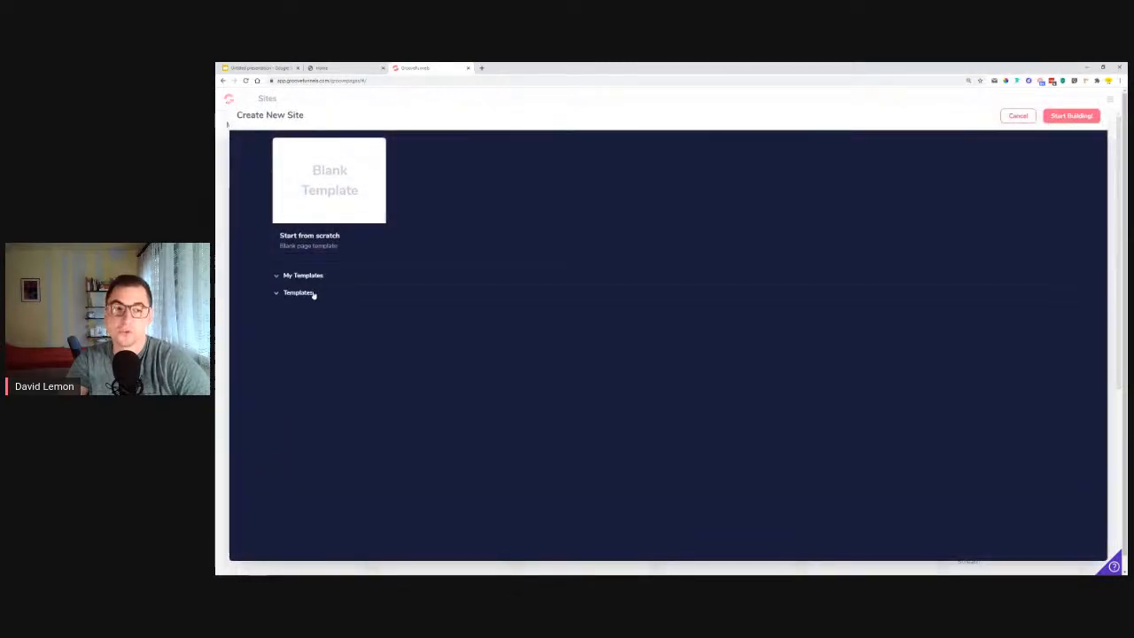
# Browse the ready-made site templates offered for the new site.
pyautogui.click(312, 293)
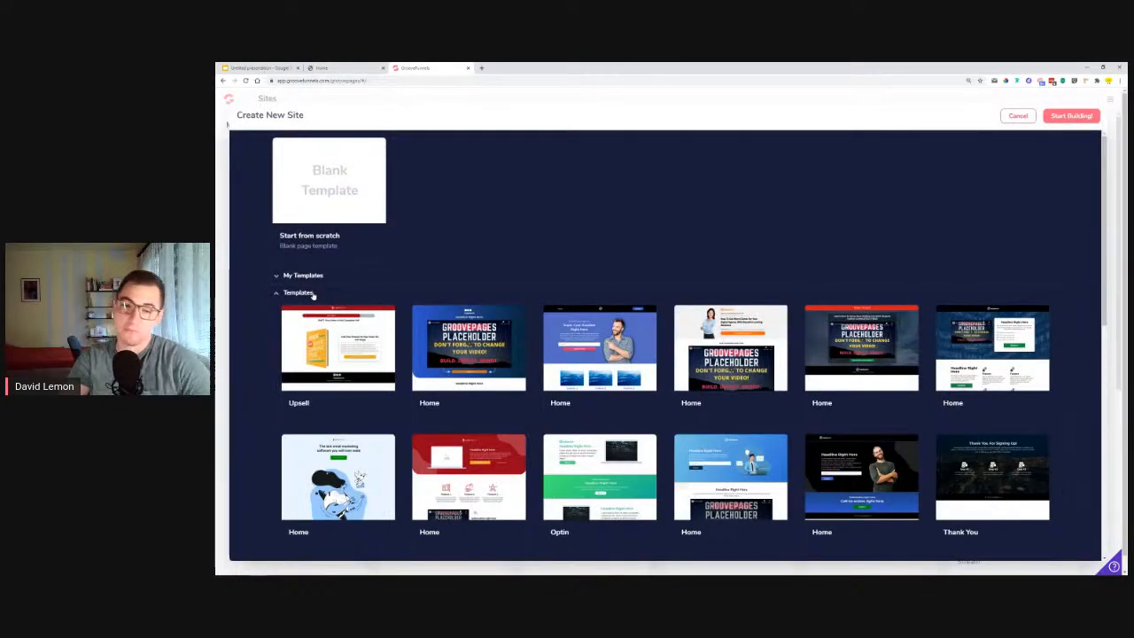
pyautogui.moveTo(373, 309)
pyautogui.scroll(-2, 691, 213)
pyautogui.scroll(1, 697, 233)
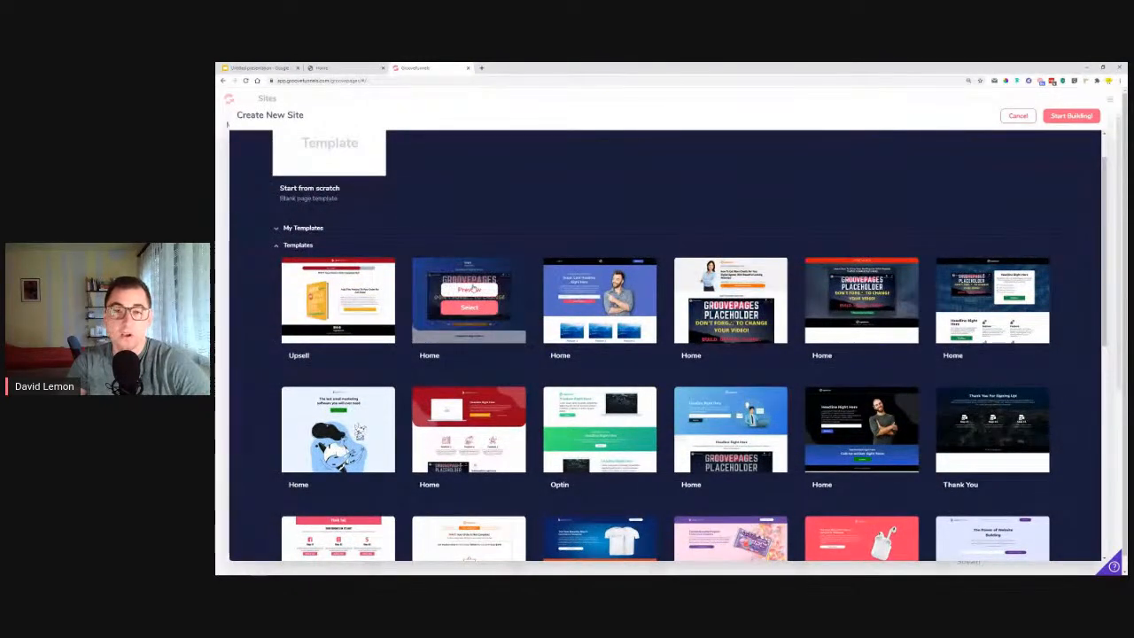
pyautogui.scroll(-2, 267, 334)
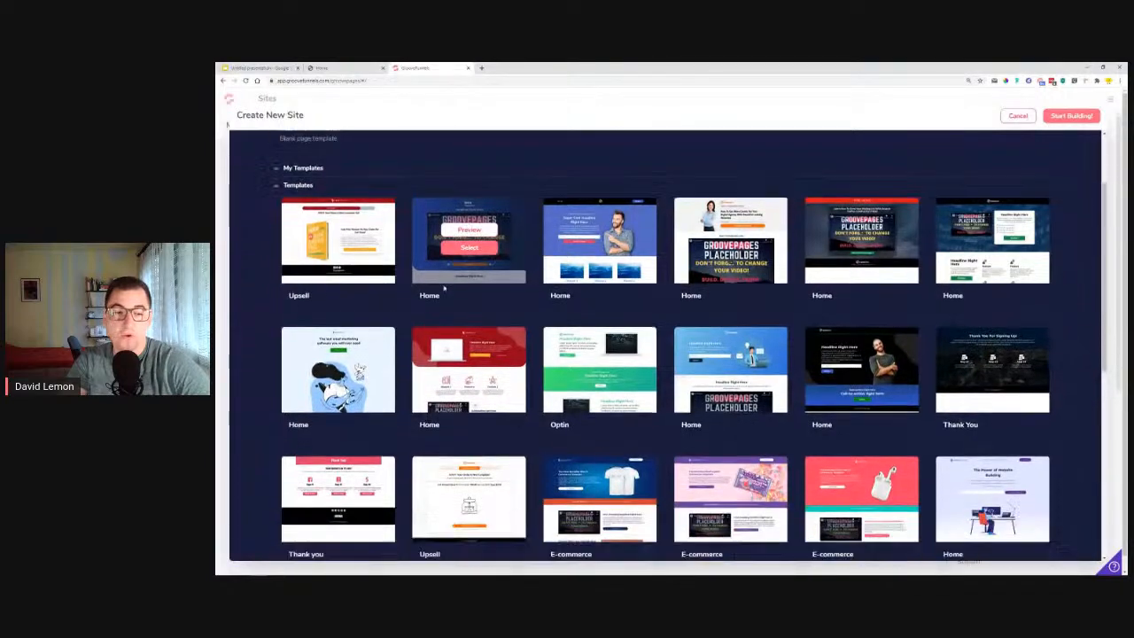
pyautogui.scroll(-2, 267, 333)
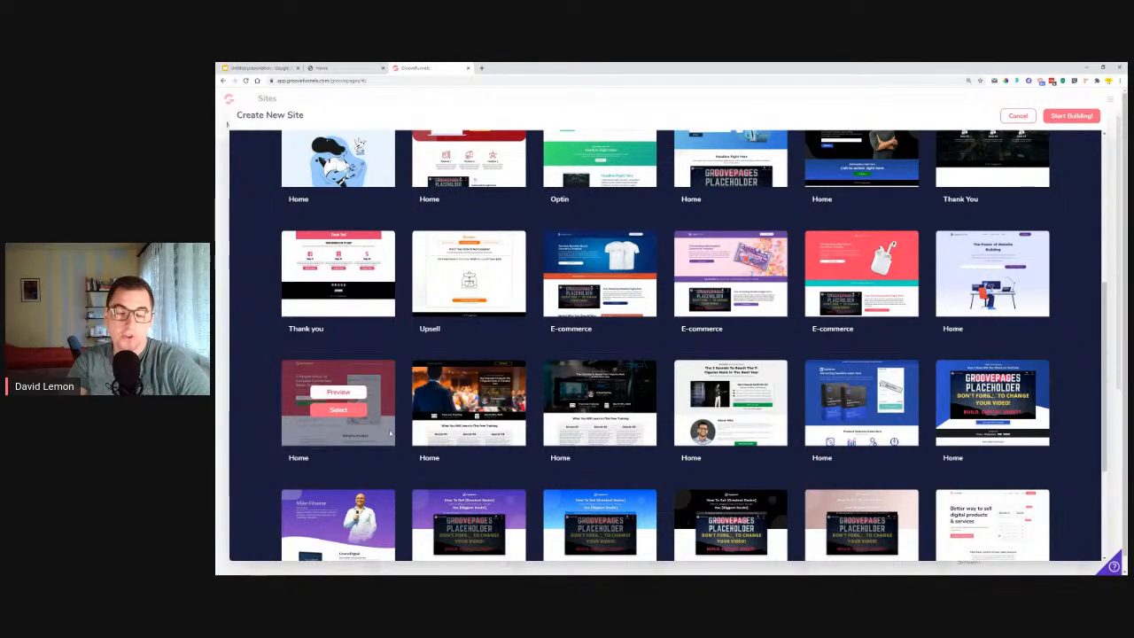
pyautogui.scroll(3, 236, 352)
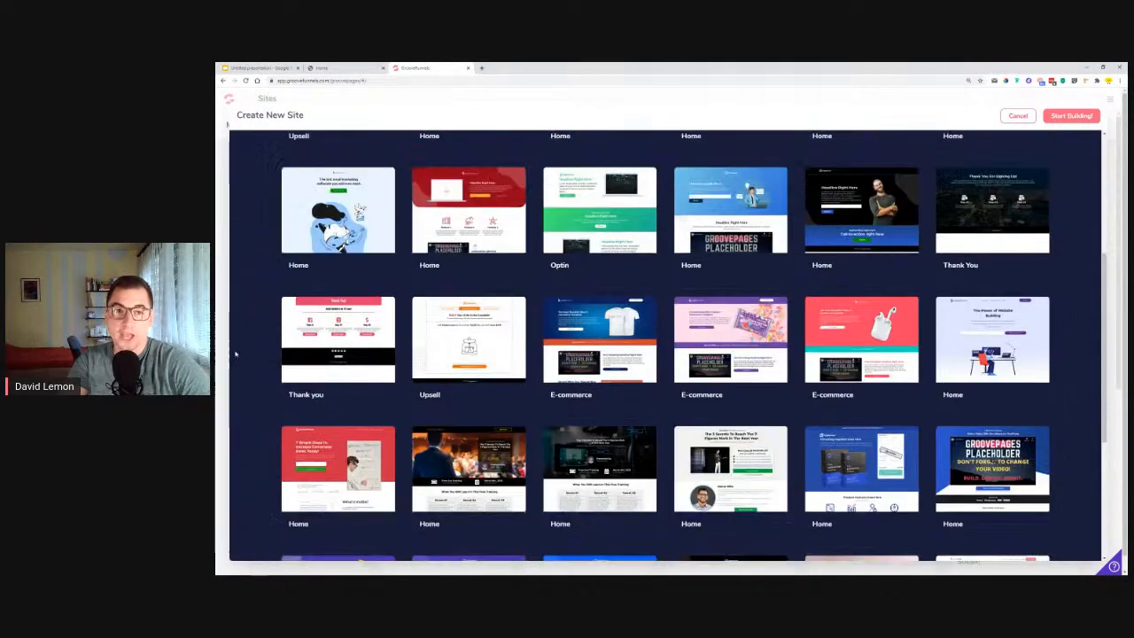
pyautogui.scroll(-2, 261, 413)
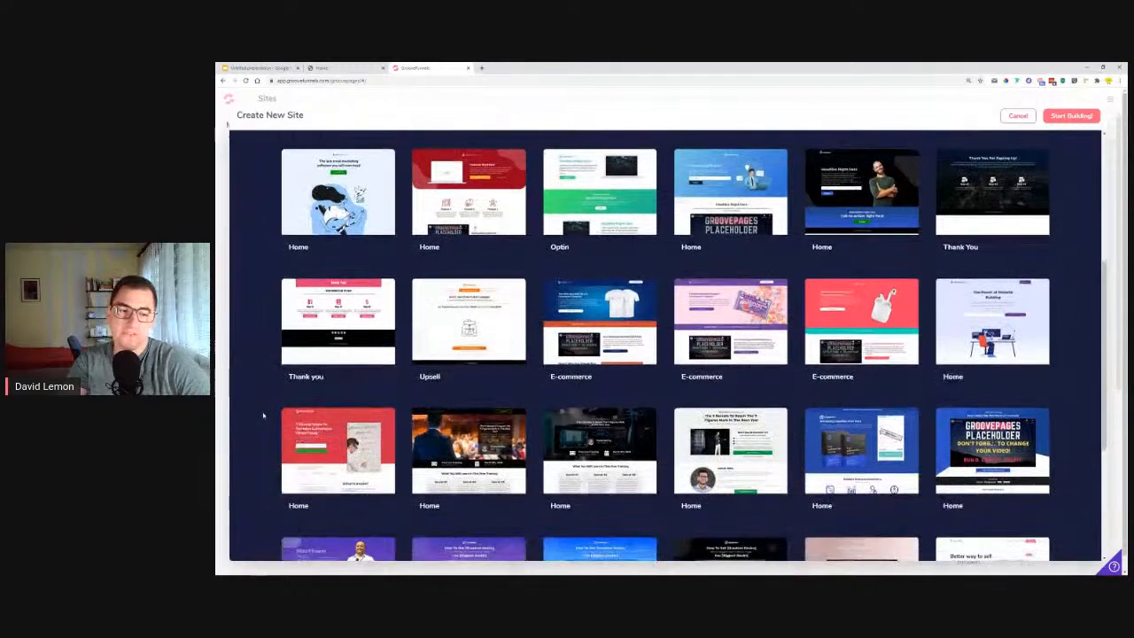
pyautogui.scroll(1, 265, 419)
pyautogui.scroll(5, 265, 420)
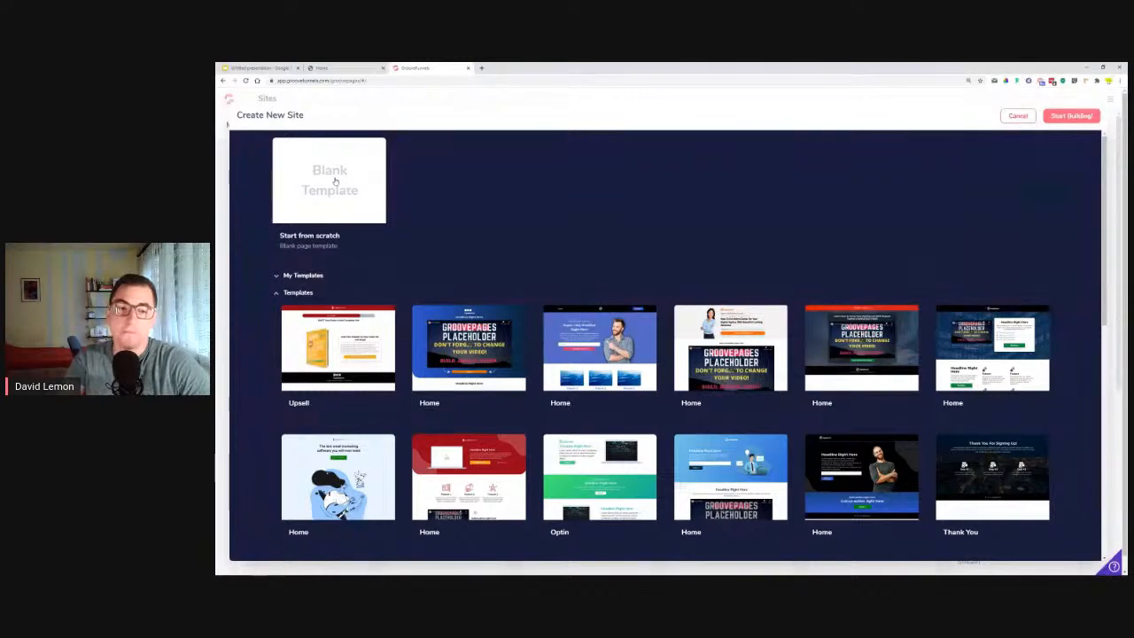
pyautogui.moveTo(462, 318)
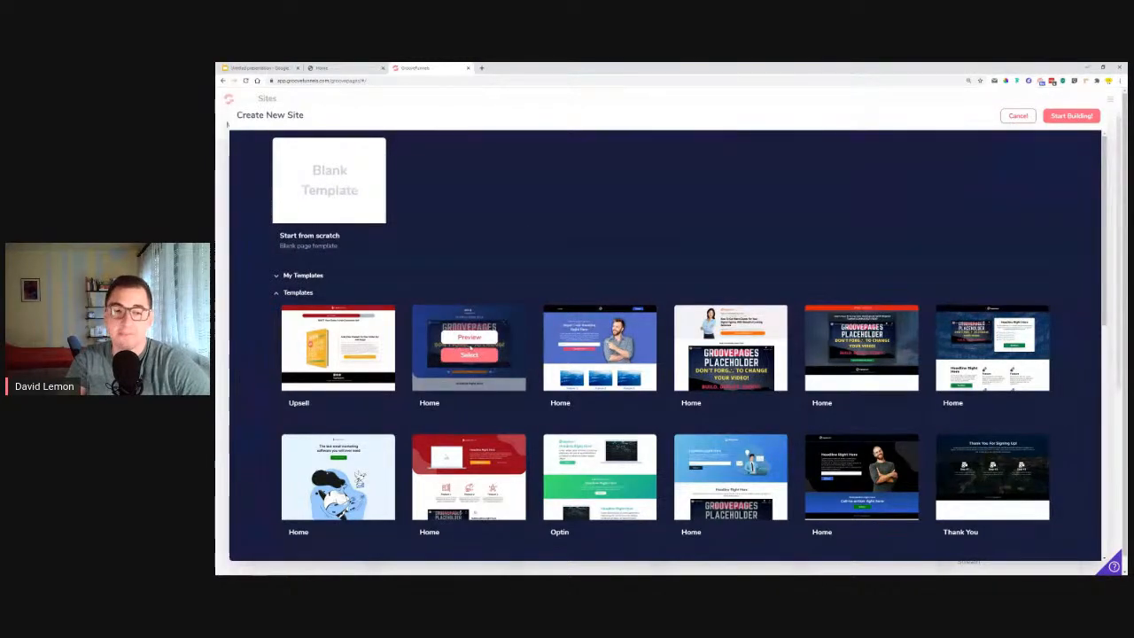
pyautogui.scroll(-3, 268, 461)
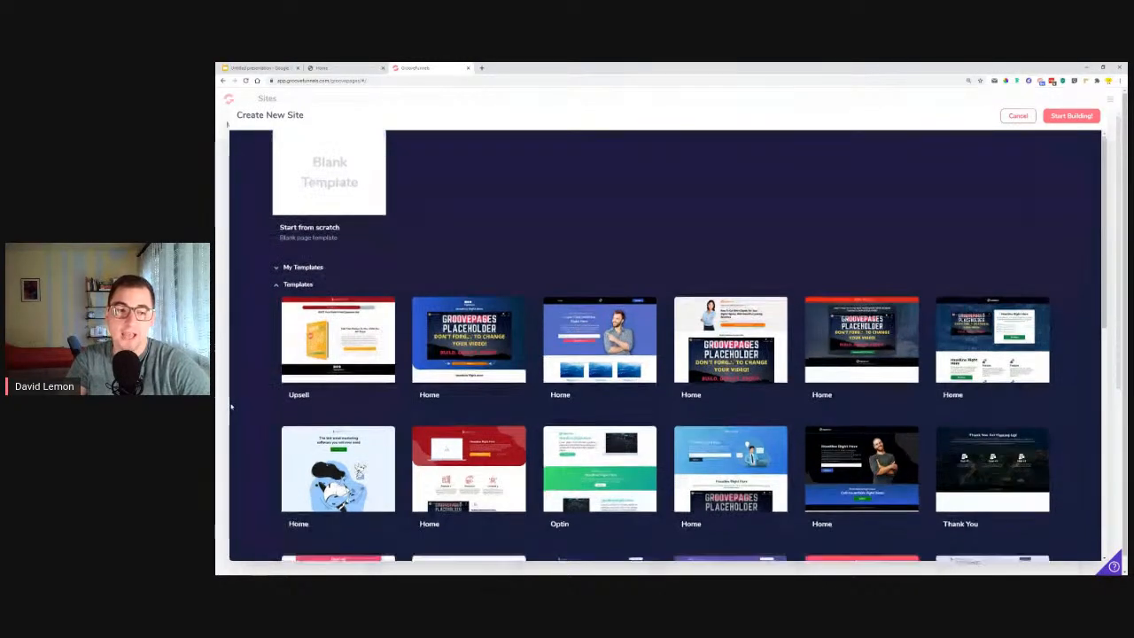
pyautogui.scroll(-1, 269, 462)
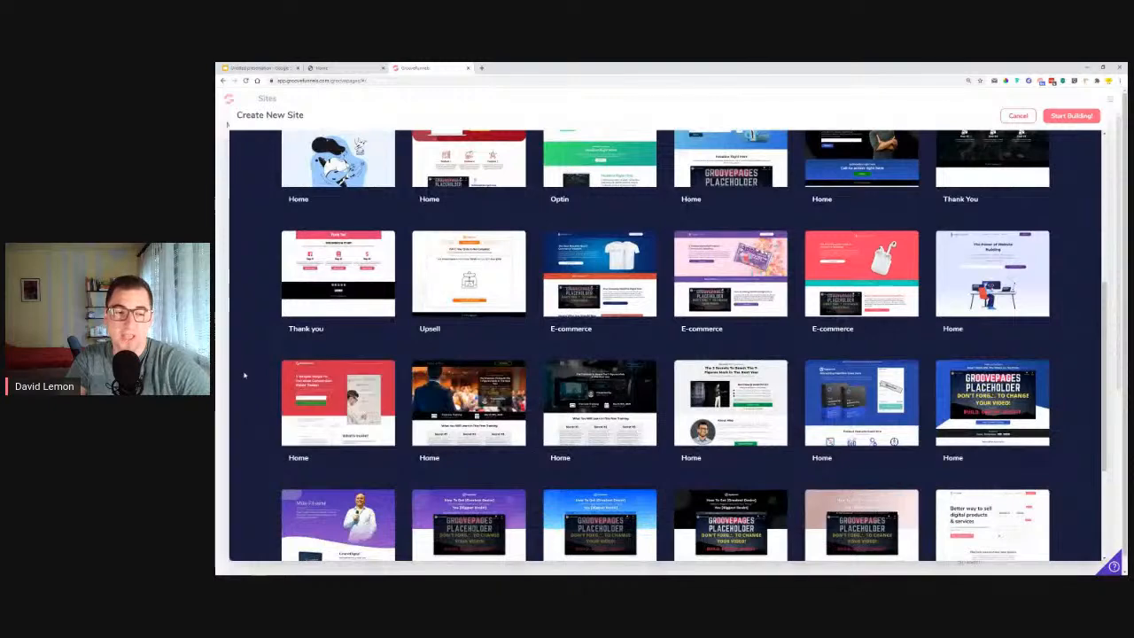
pyautogui.scroll(4, 243, 375)
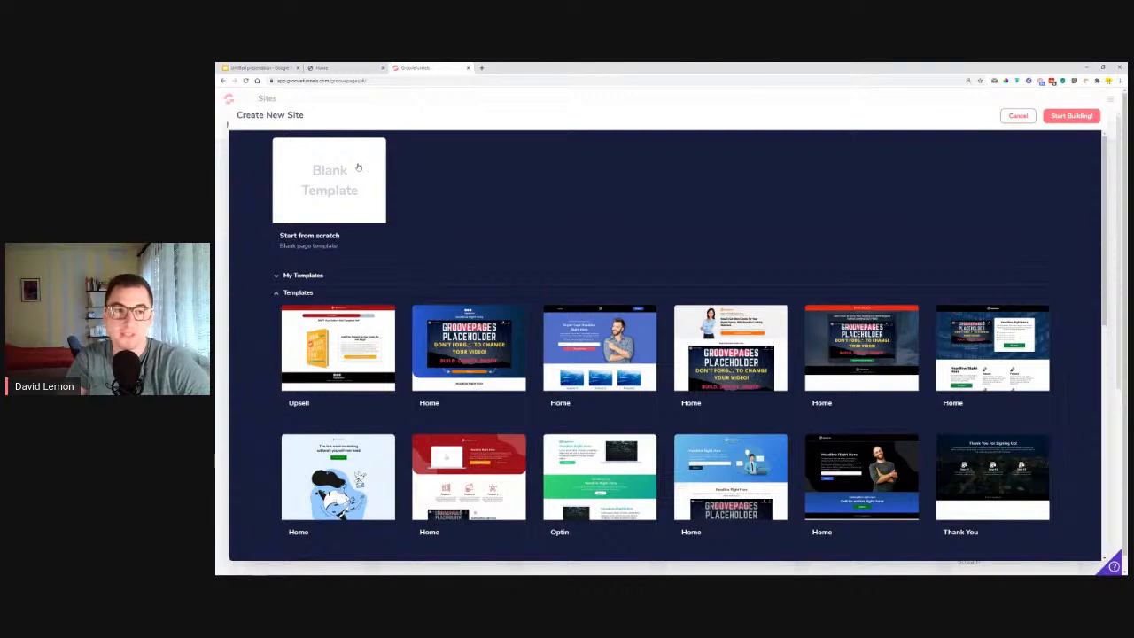
# Create the site from the blank template and consult the finished Lemon Built opt-in page as a reference.
pyautogui.click(358, 167)
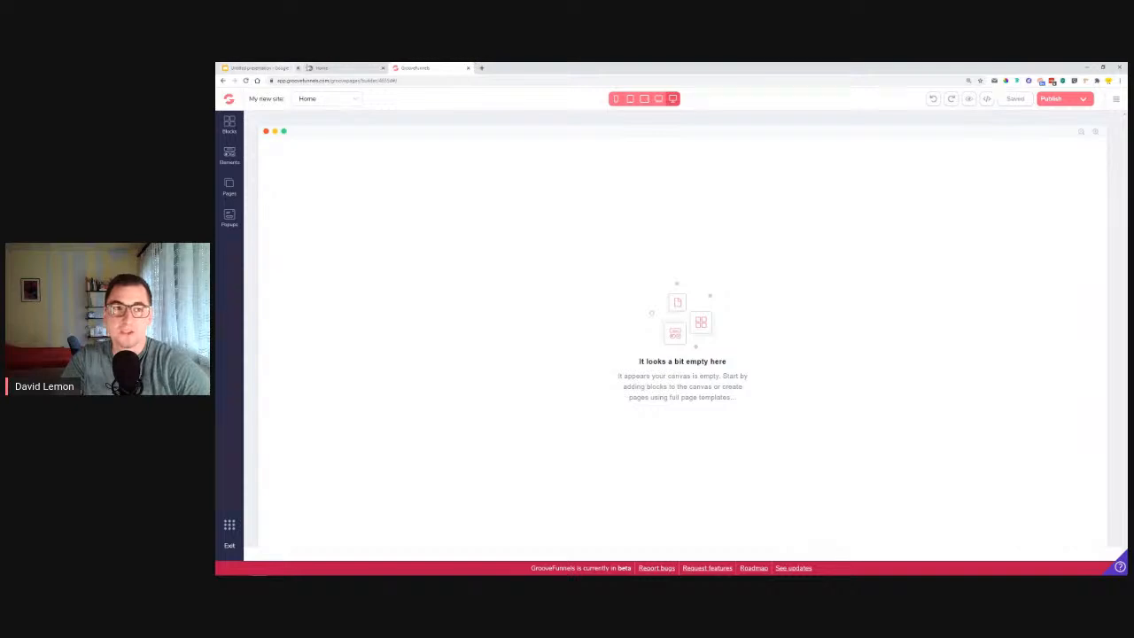
pyautogui.click(373, 68)
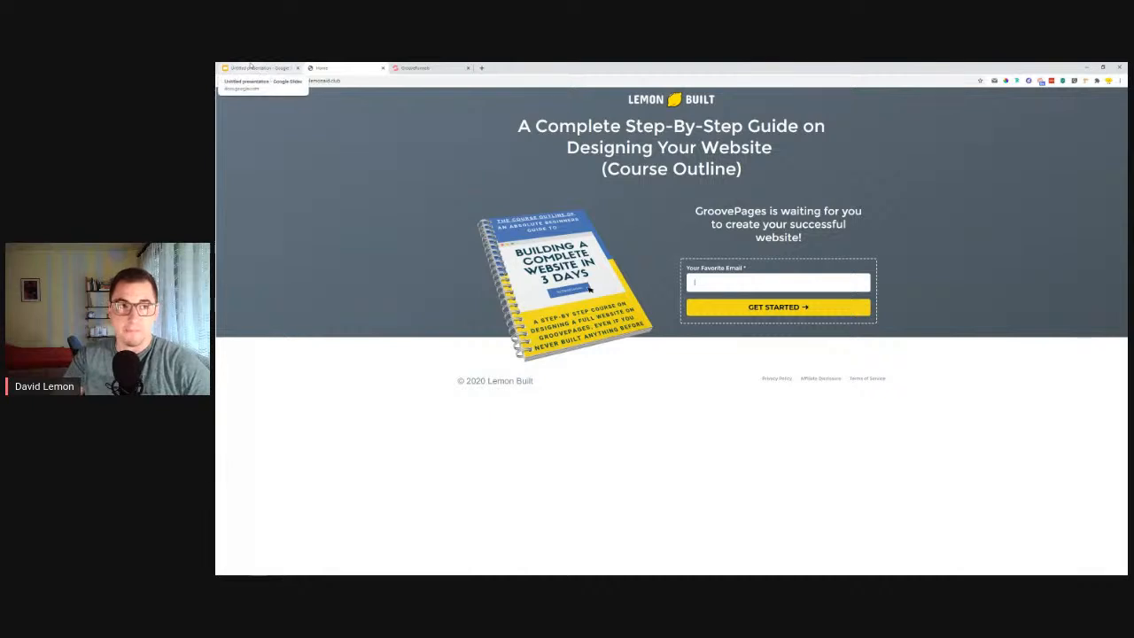
pyautogui.click(414, 67)
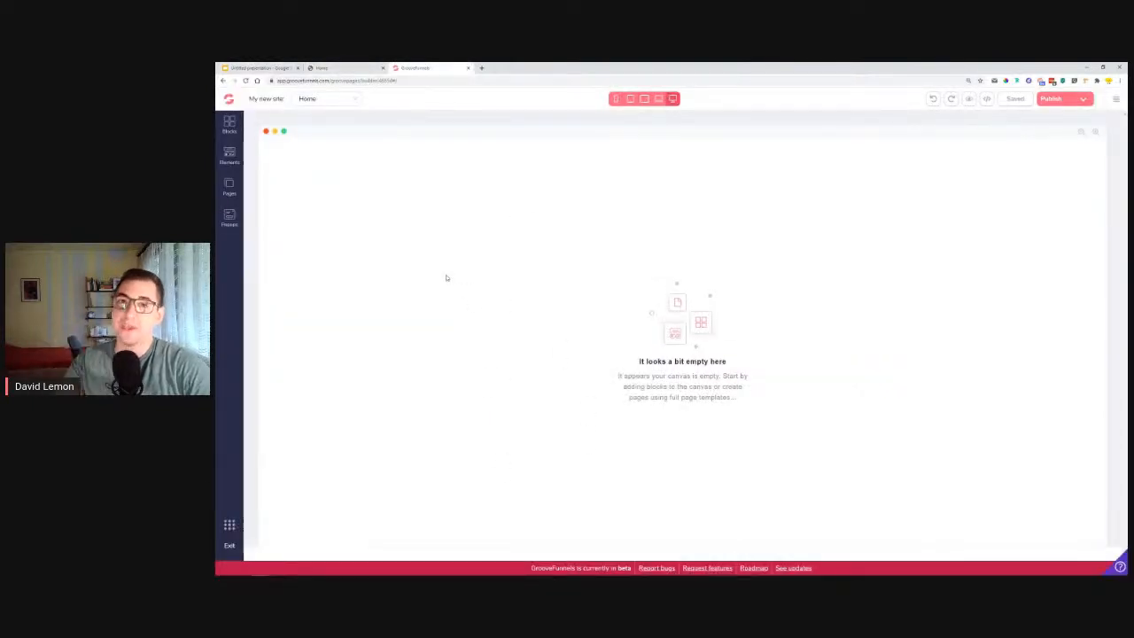
# Add an empty container from the wireframe blocks to the blank canvas.
pyautogui.click(233, 125)
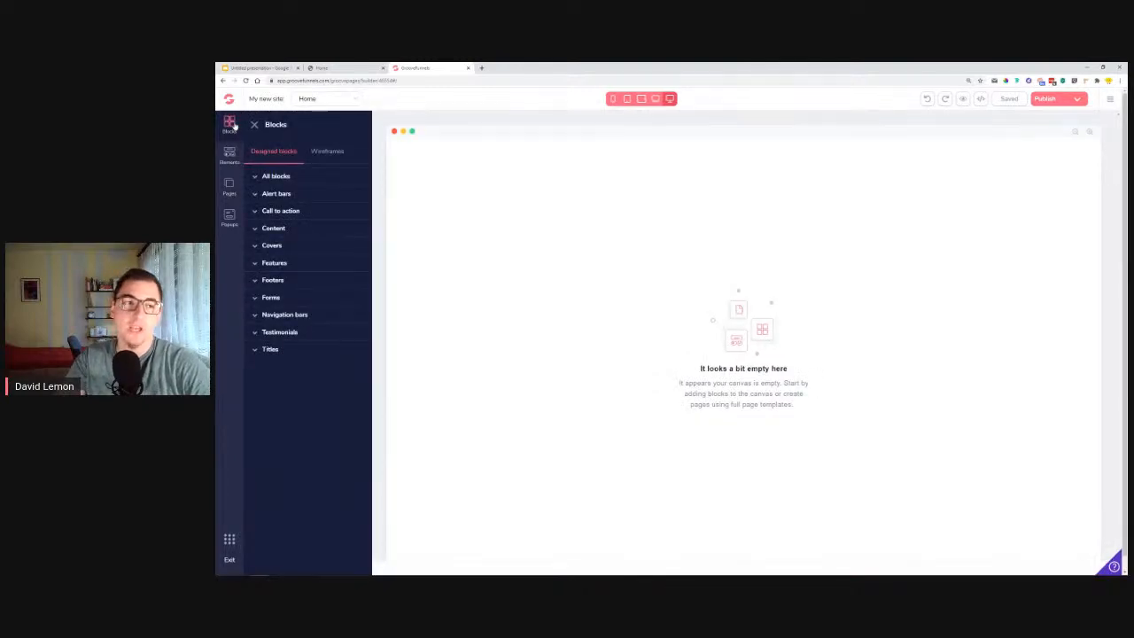
pyautogui.click(330, 152)
pyautogui.click(292, 192)
pyautogui.moveTo(390, 242); pyautogui.dragTo(669, 239)
# Following the Lemon Built reference page, place an image element in the empty container and an H1 heading below it.
pyautogui.click(372, 67)
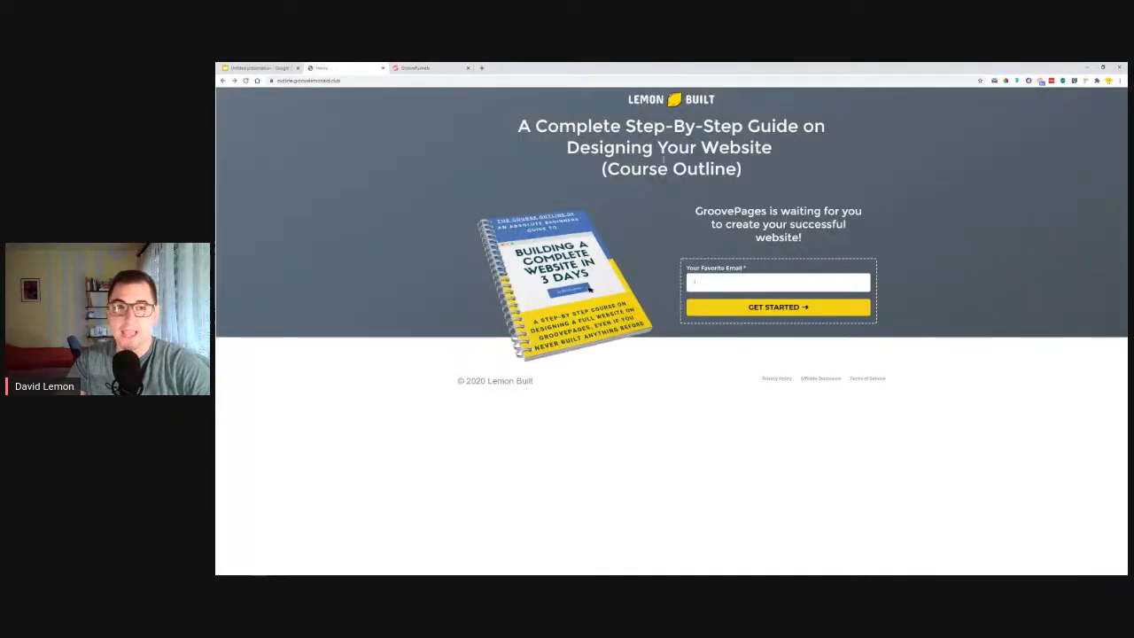
pyautogui.click(397, 67)
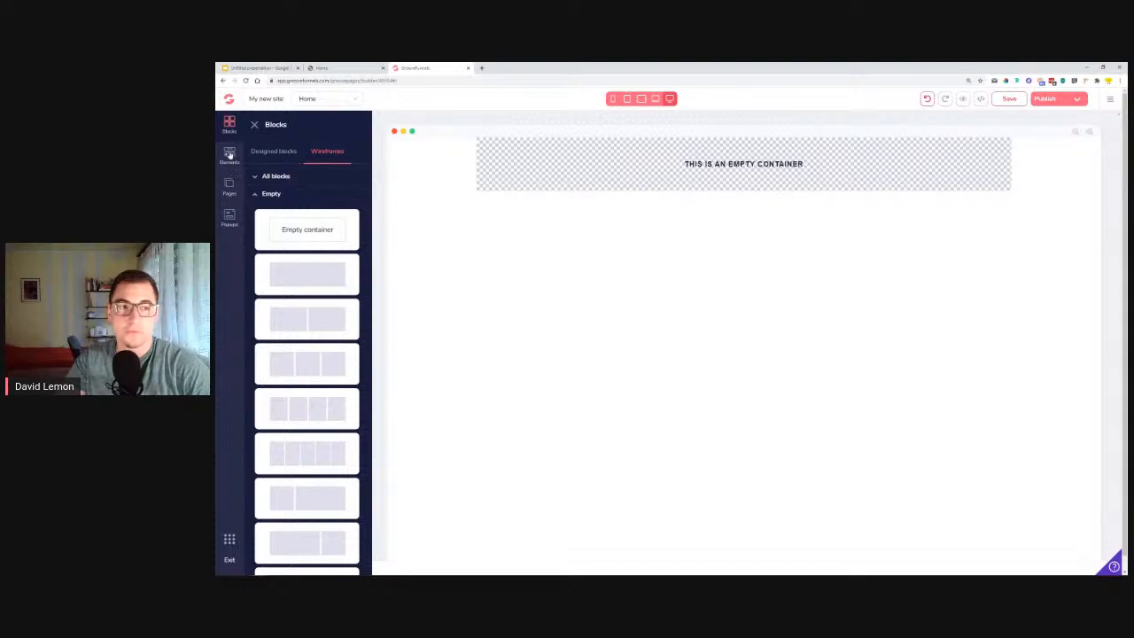
pyautogui.click(229, 155)
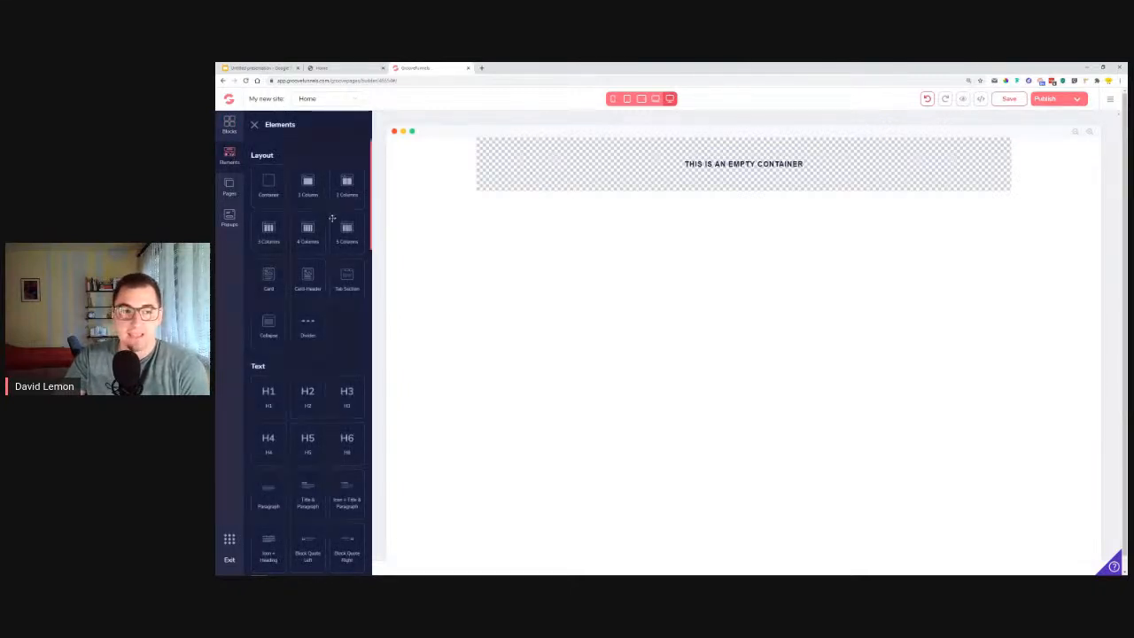
pyautogui.scroll(-2, 324, 250)
pyautogui.scroll(-3, 324, 250)
pyautogui.moveTo(308, 483); pyautogui.dragTo(641, 168)
pyautogui.scroll(3, 295, 364)
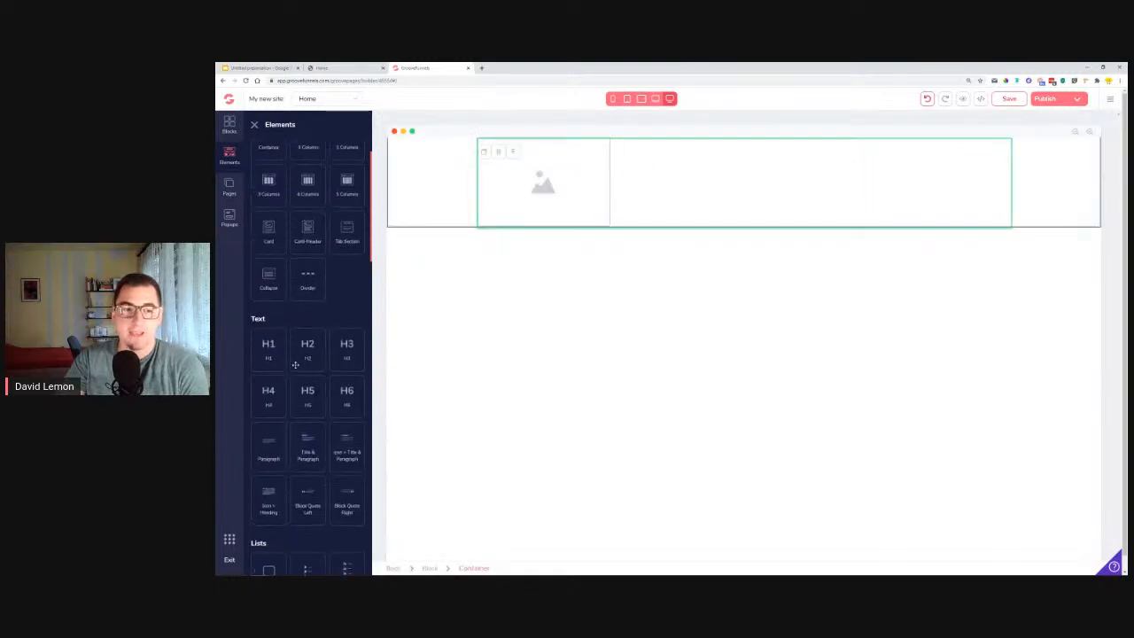
pyautogui.moveTo(274, 349); pyautogui.dragTo(544, 236)
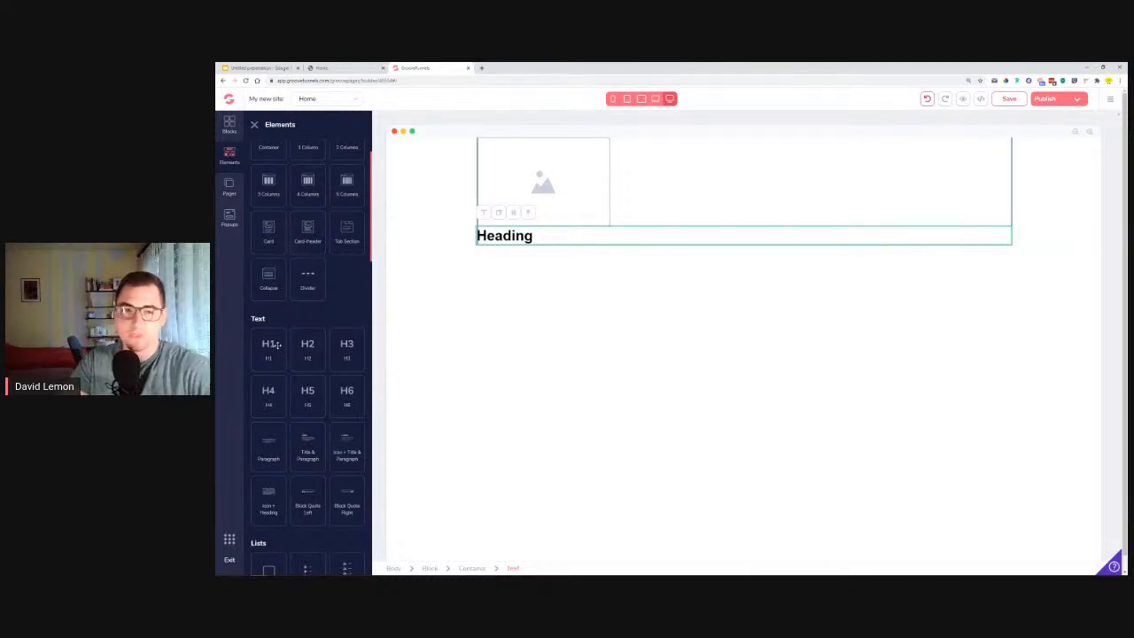
# Check the reference page's layout and add a two-column layout element below the heading.
pyautogui.click(346, 68)
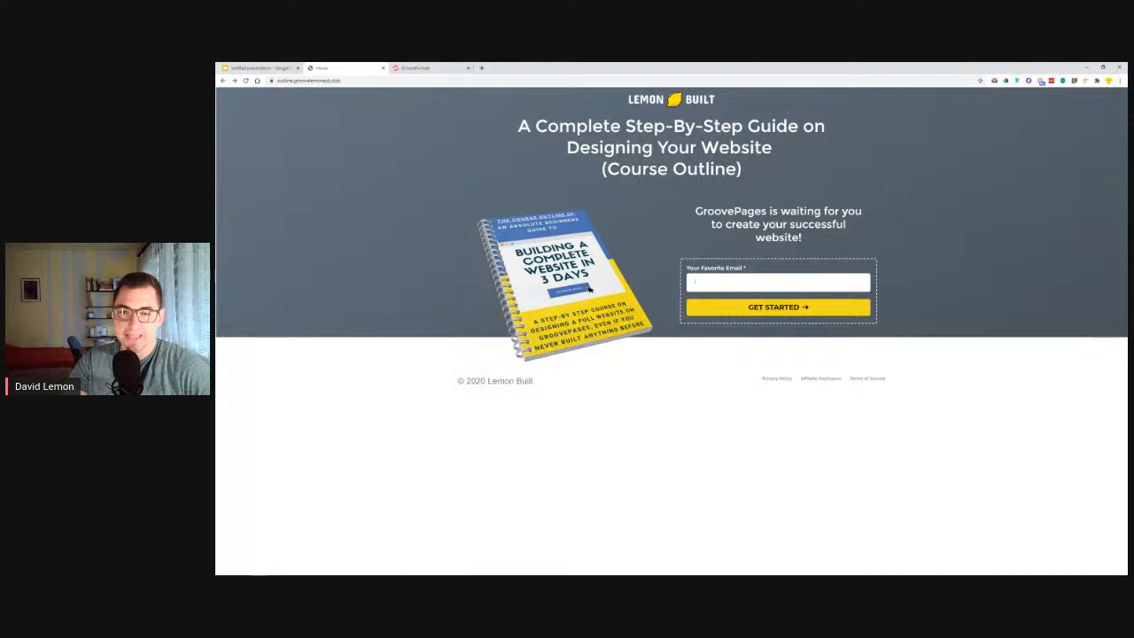
pyautogui.click(416, 68)
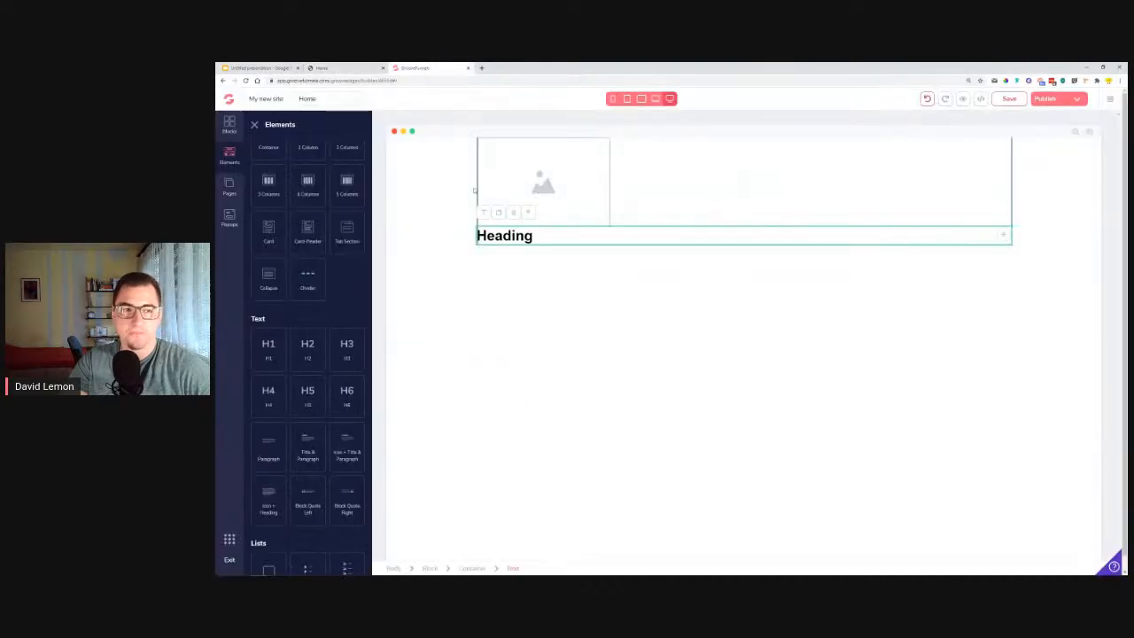
pyautogui.scroll(1, 325, 261)
pyautogui.moveTo(345, 182); pyautogui.dragTo(306, 168)
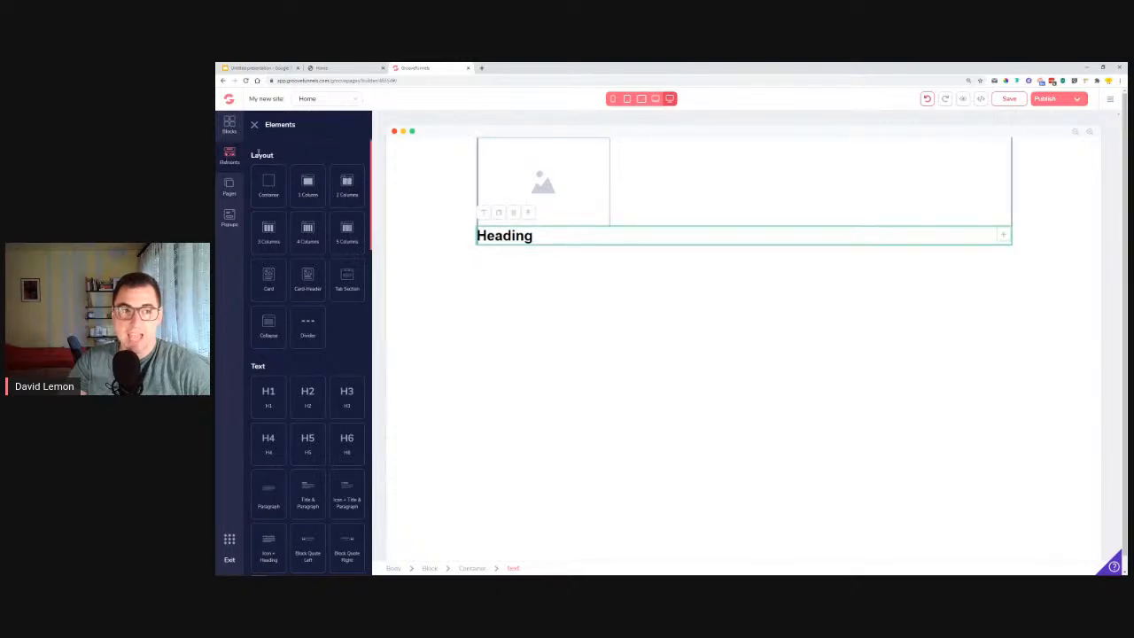
pyautogui.moveTo(349, 190); pyautogui.dragTo(646, 263)
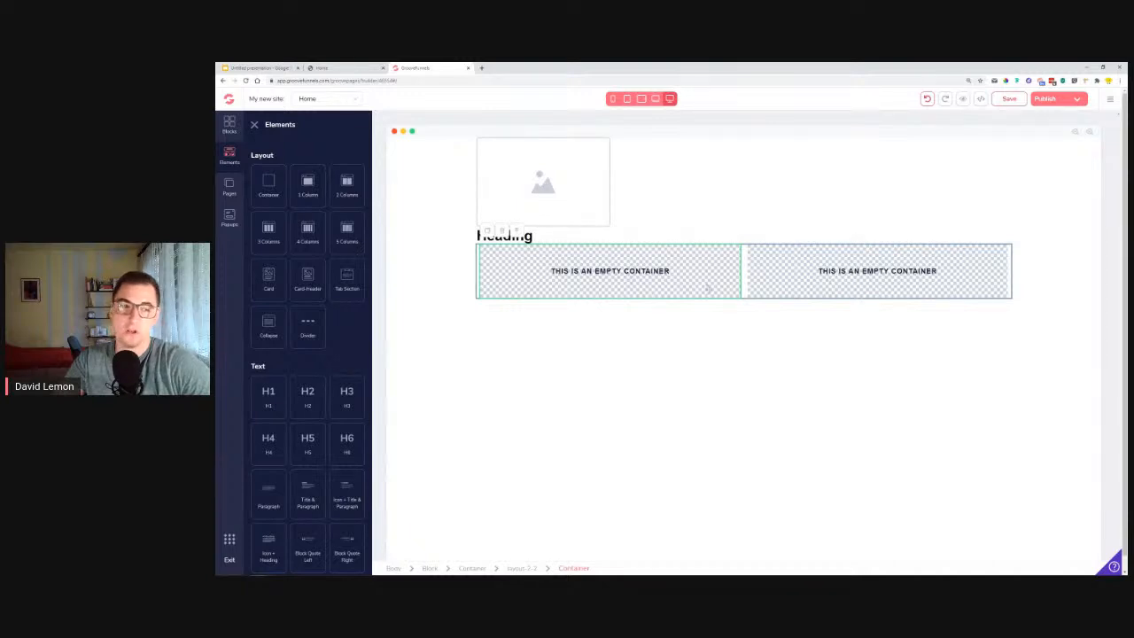
# Place an image element in the first column of the two-column layout.
pyautogui.scroll(-1, 410, 307)
pyautogui.scroll(-6, 278, 465)
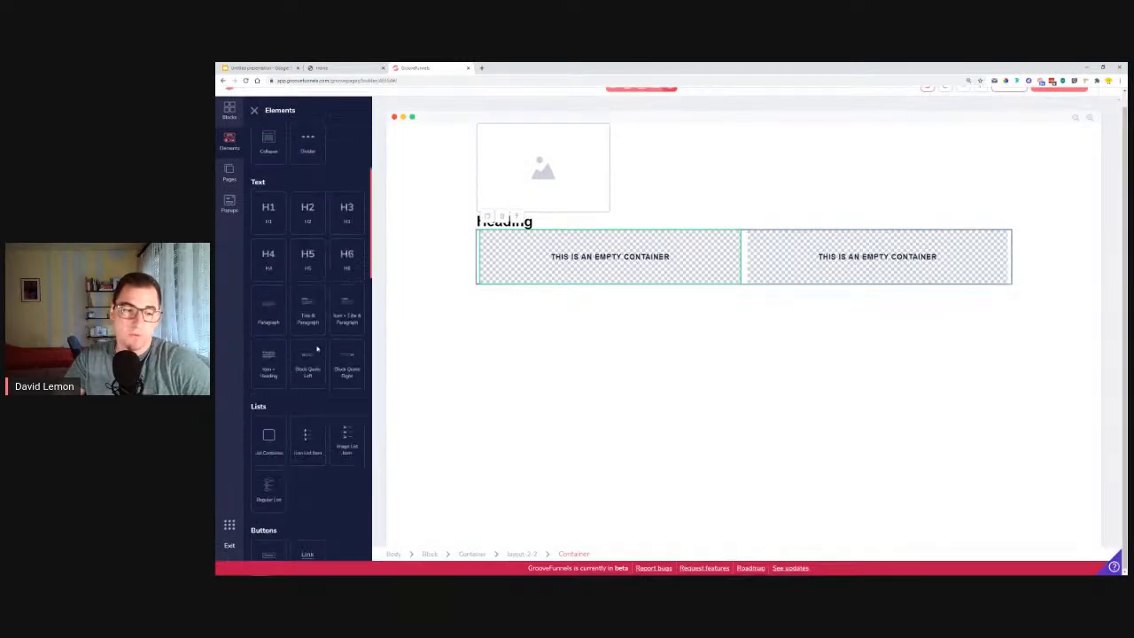
pyautogui.moveTo(306, 381); pyautogui.dragTo(547, 275)
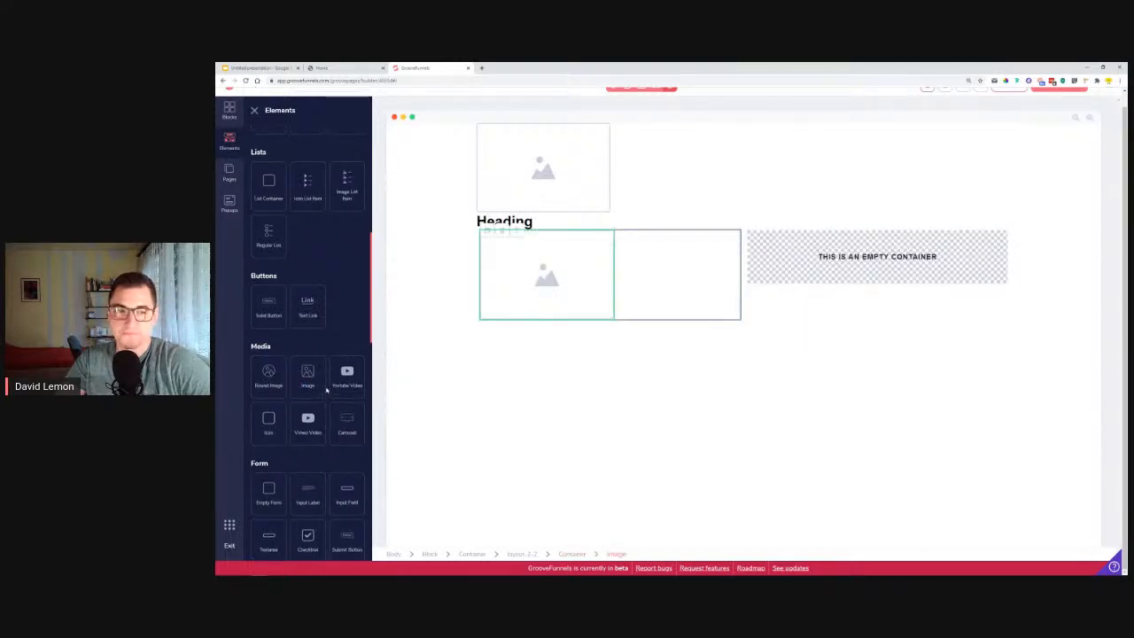
# Build a form in the second column from an empty form, an input field and an input label above it.
pyautogui.scroll(3, 341, 392)
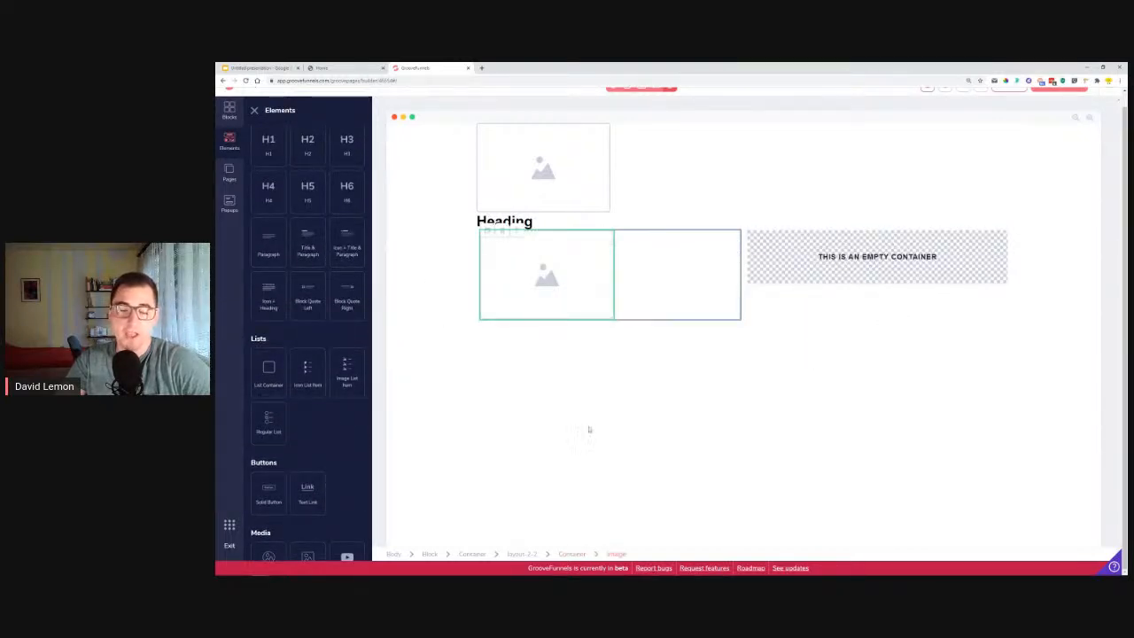
pyautogui.scroll(-6, 321, 401)
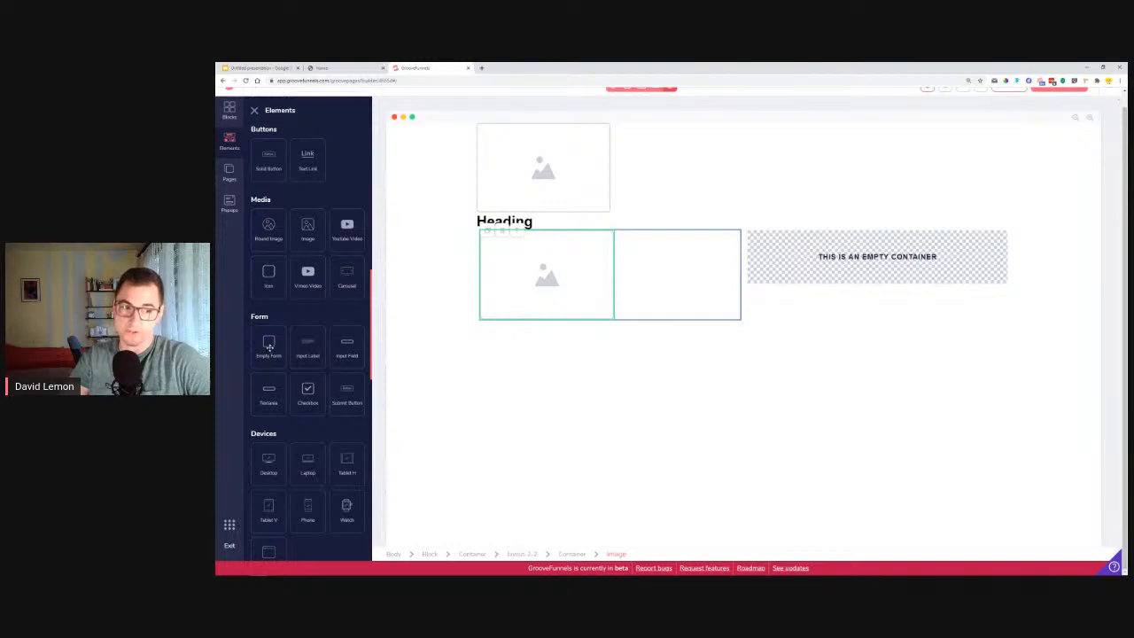
pyautogui.moveTo(268, 347); pyautogui.dragTo(902, 268)
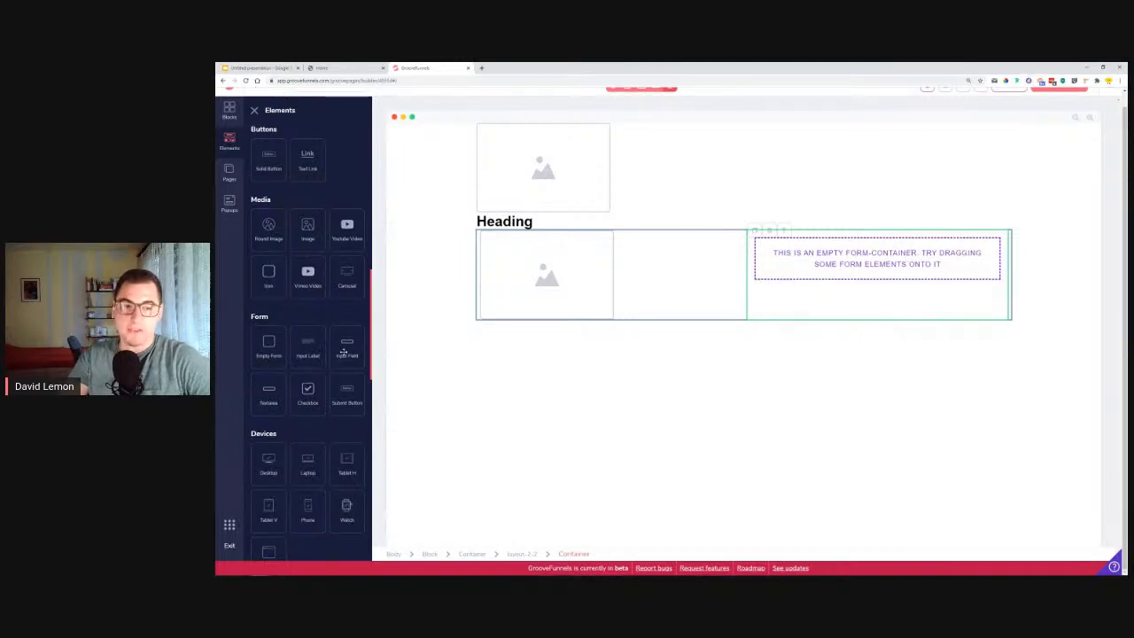
pyautogui.moveTo(345, 349); pyautogui.dragTo(814, 254)
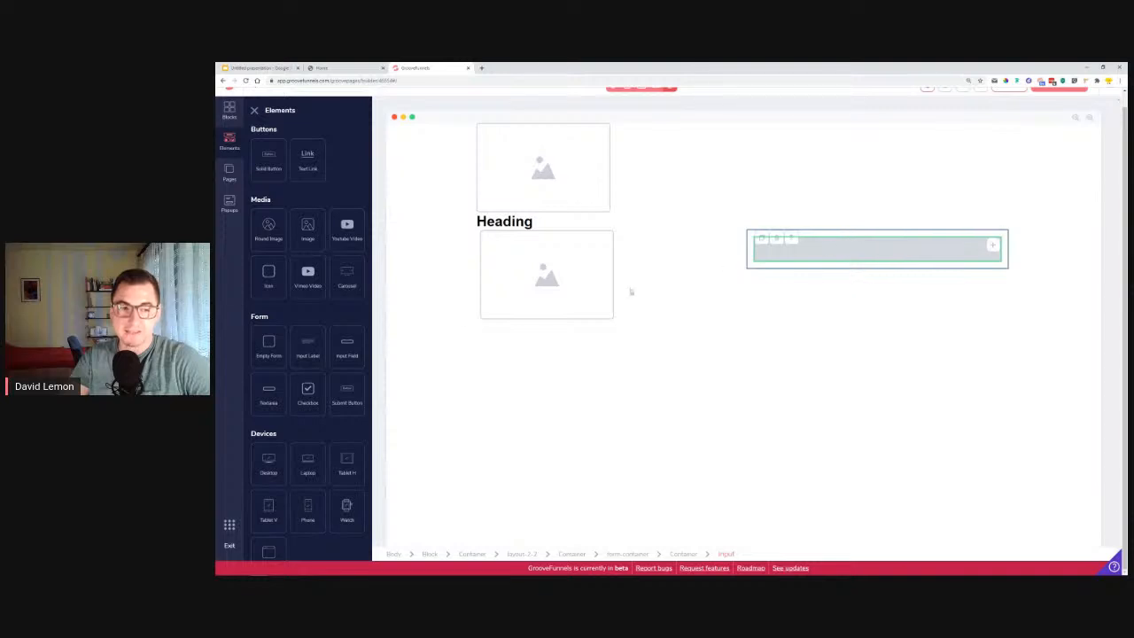
pyautogui.moveTo(313, 350); pyautogui.dragTo(794, 251)
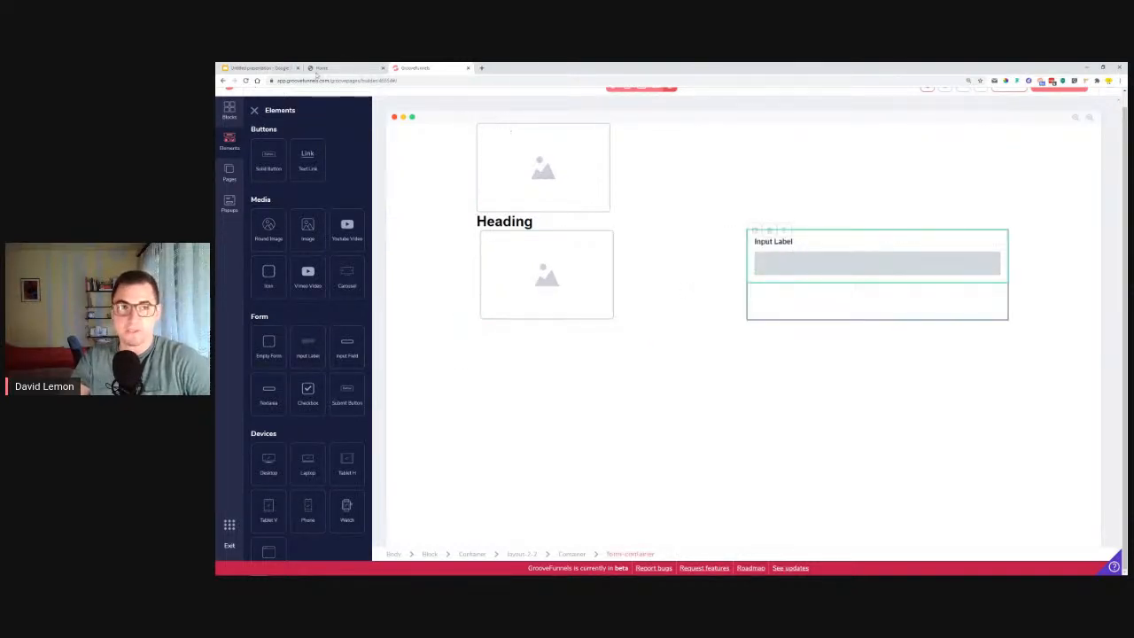
pyautogui.click(318, 71)
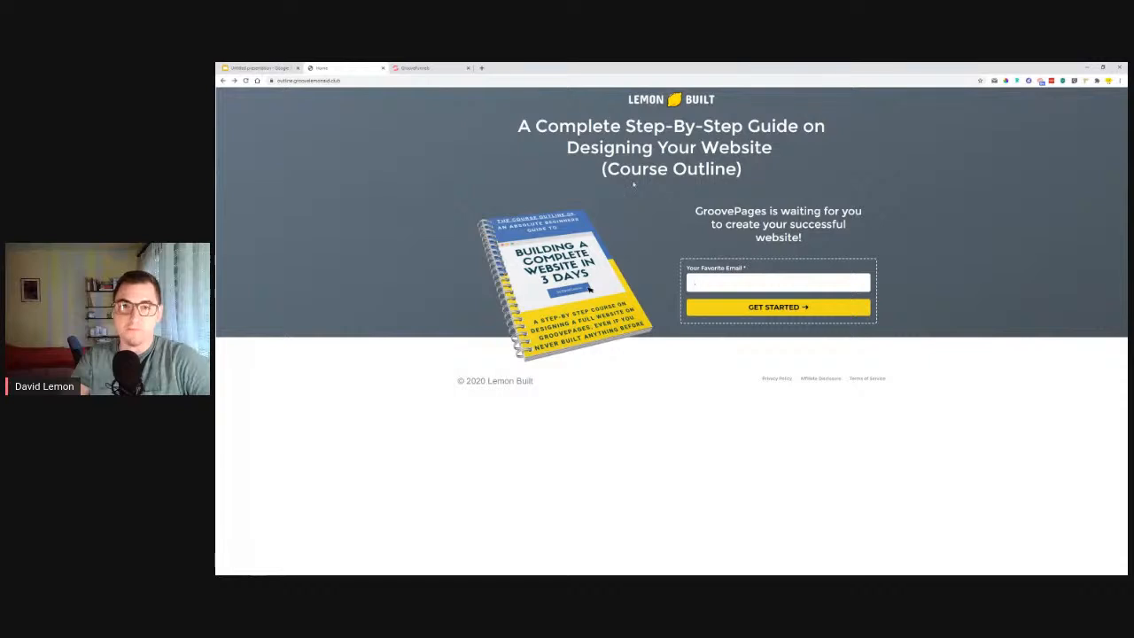
# Add a submit button below the input field in the second column's form.
pyautogui.click(414, 69)
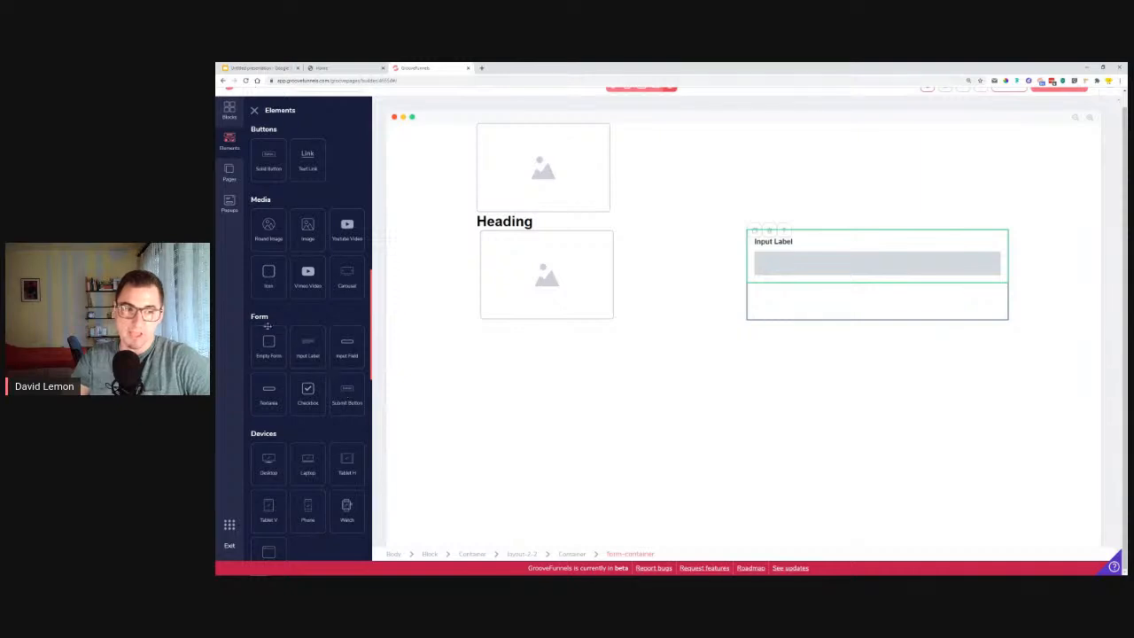
pyautogui.moveTo(251, 317); pyautogui.dragTo(272, 319)
pyautogui.moveTo(346, 394); pyautogui.dragTo(810, 272)
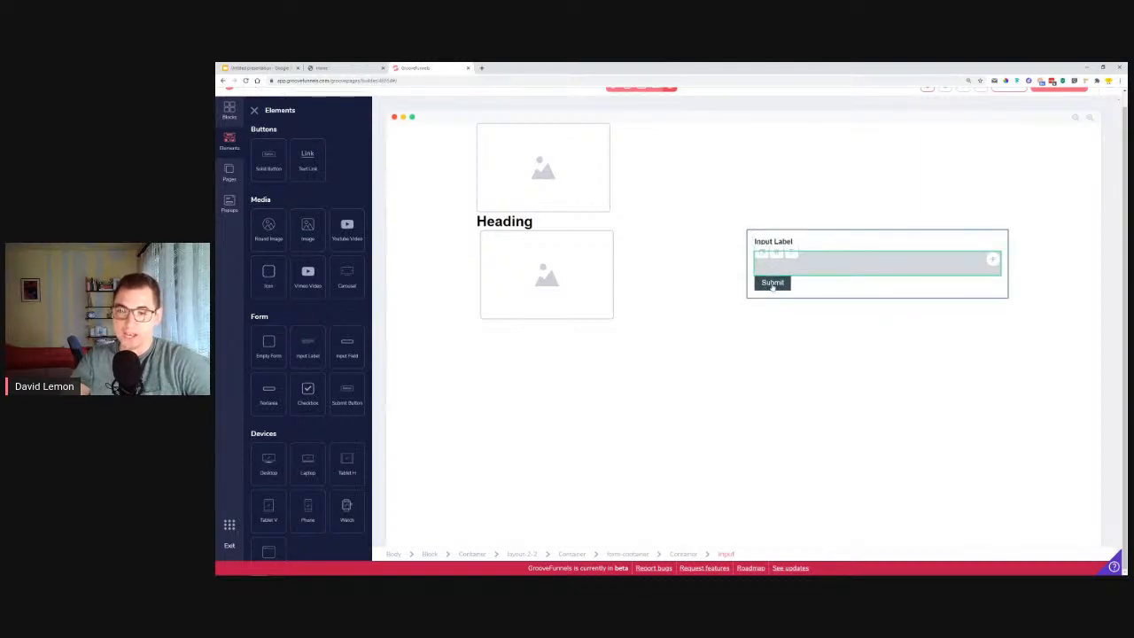
pyautogui.click(773, 284)
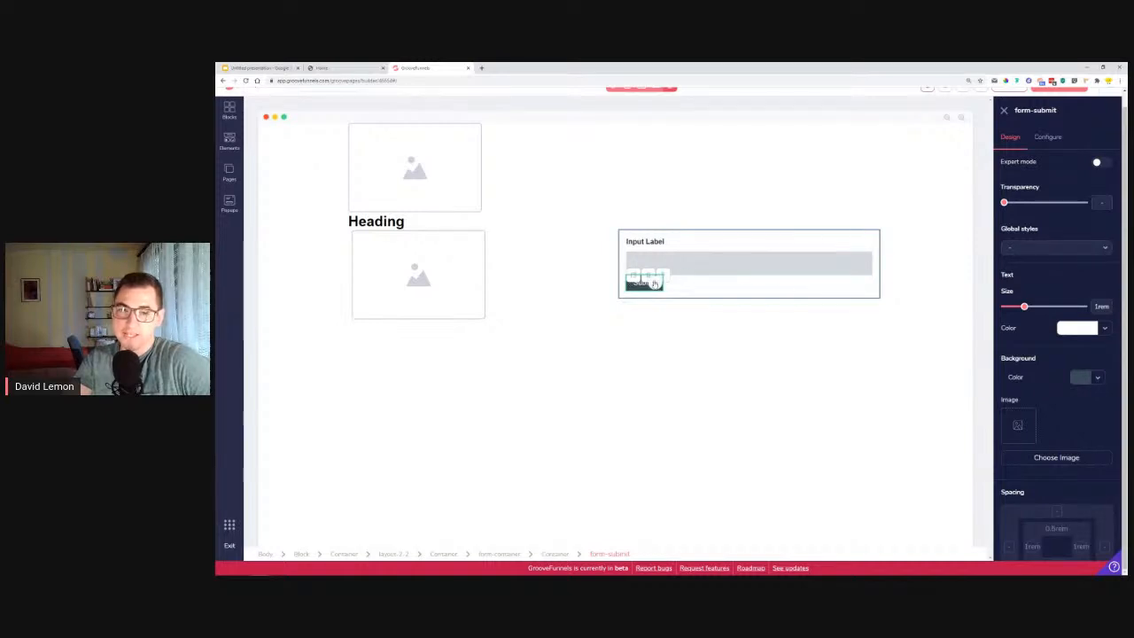
pyautogui.moveTo(648, 280); pyautogui.dragTo(714, 294)
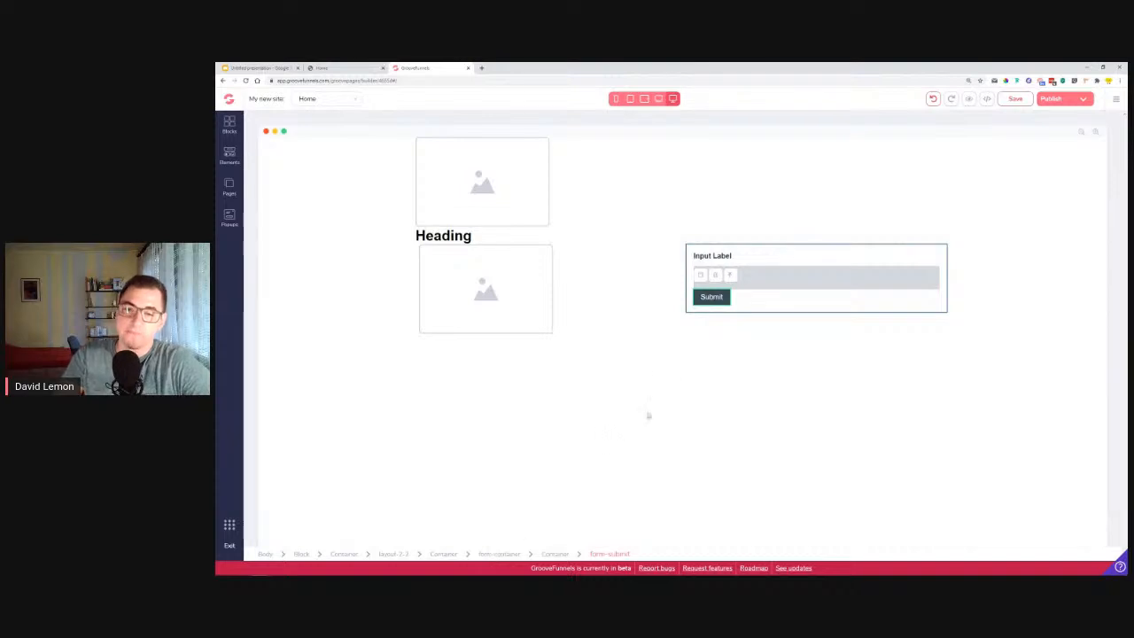
# Examine the settings of the form's label and input field, and the form container's configuration options.
pyautogui.click(696, 258)
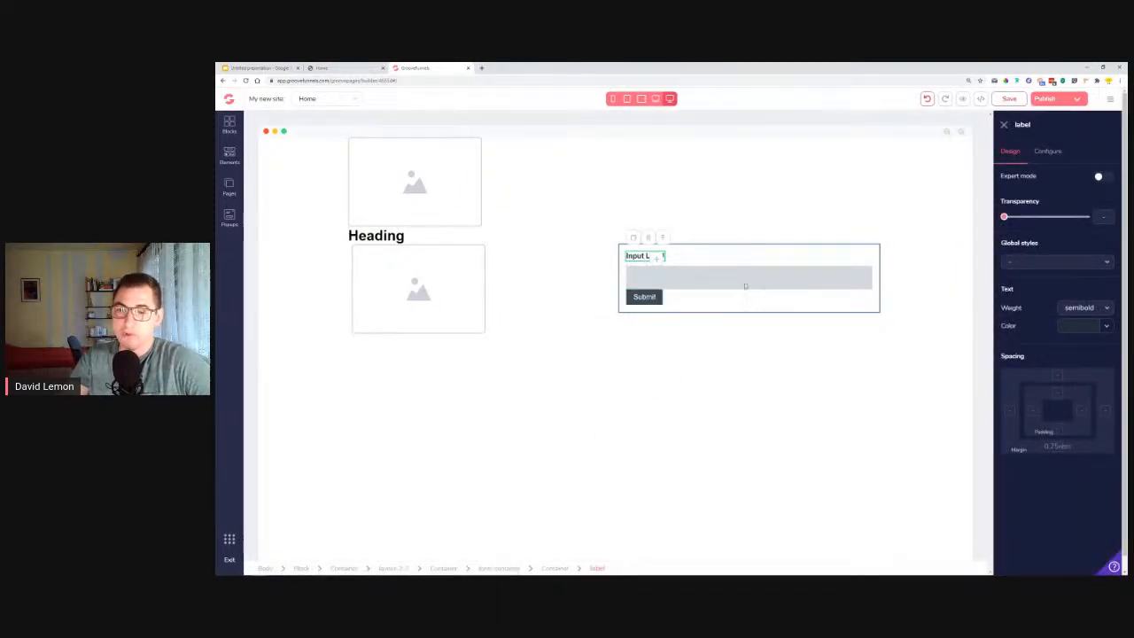
pyautogui.click(655, 278)
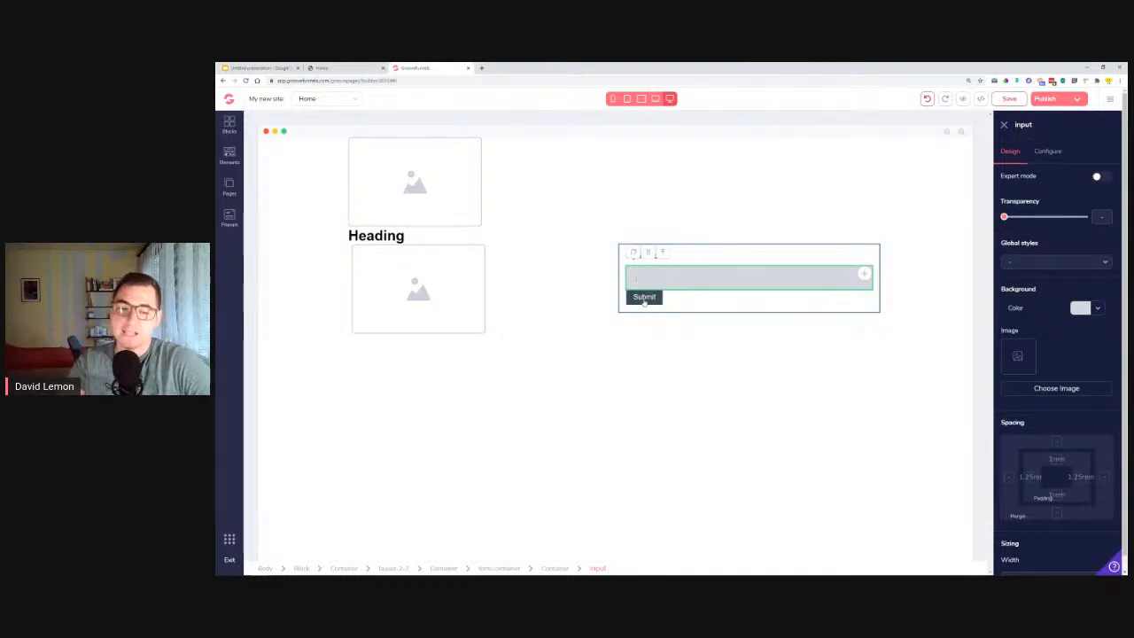
pyautogui.click(501, 569)
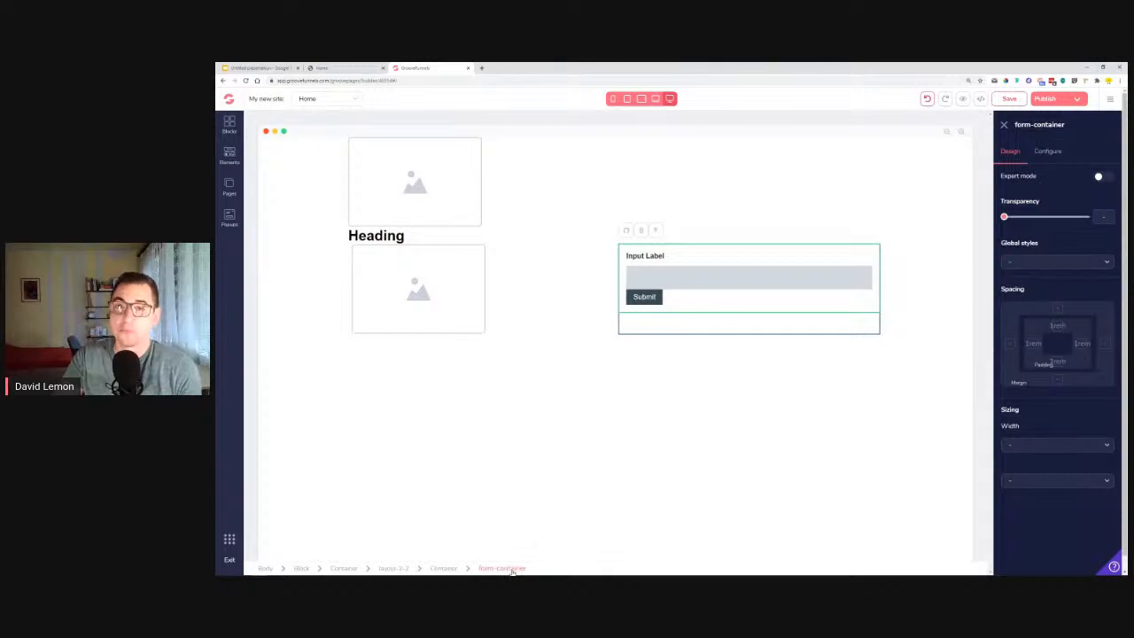
pyautogui.click(1047, 155)
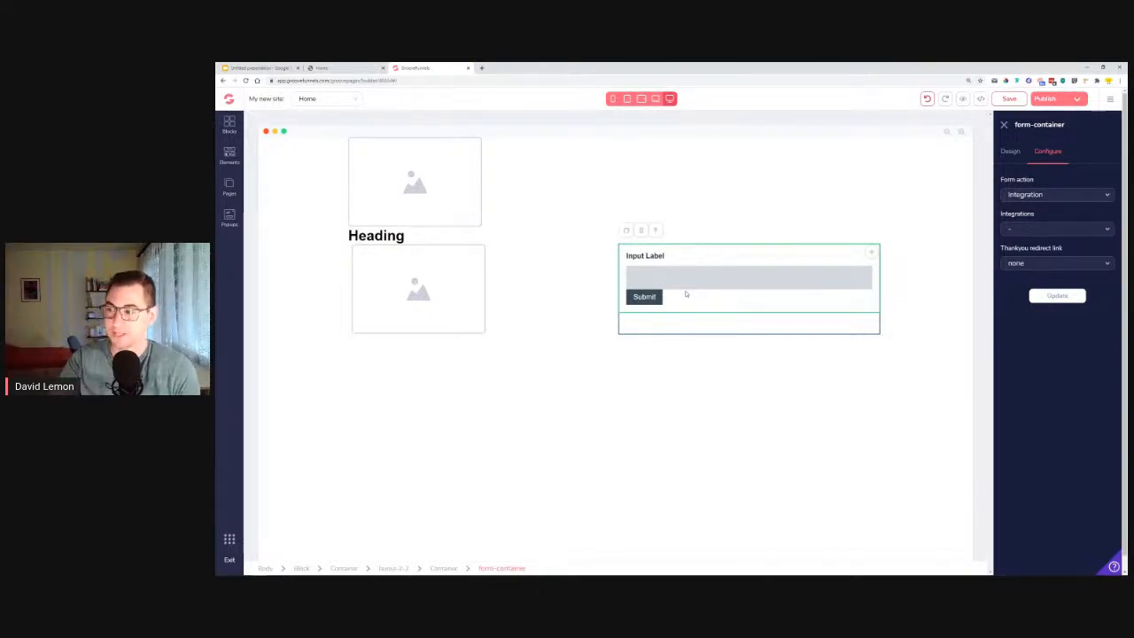
# Check the text above the form on the reference page and place an H2 heading above the form in the second column.
pyautogui.click(326, 68)
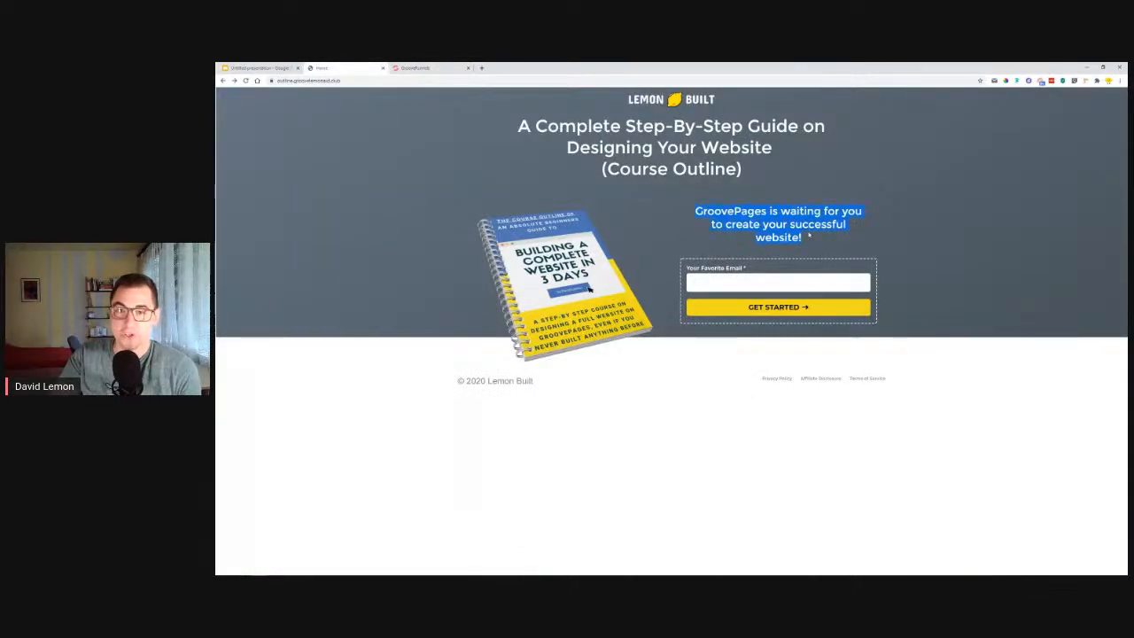
pyautogui.hotkey('ctrl', 'Tab')
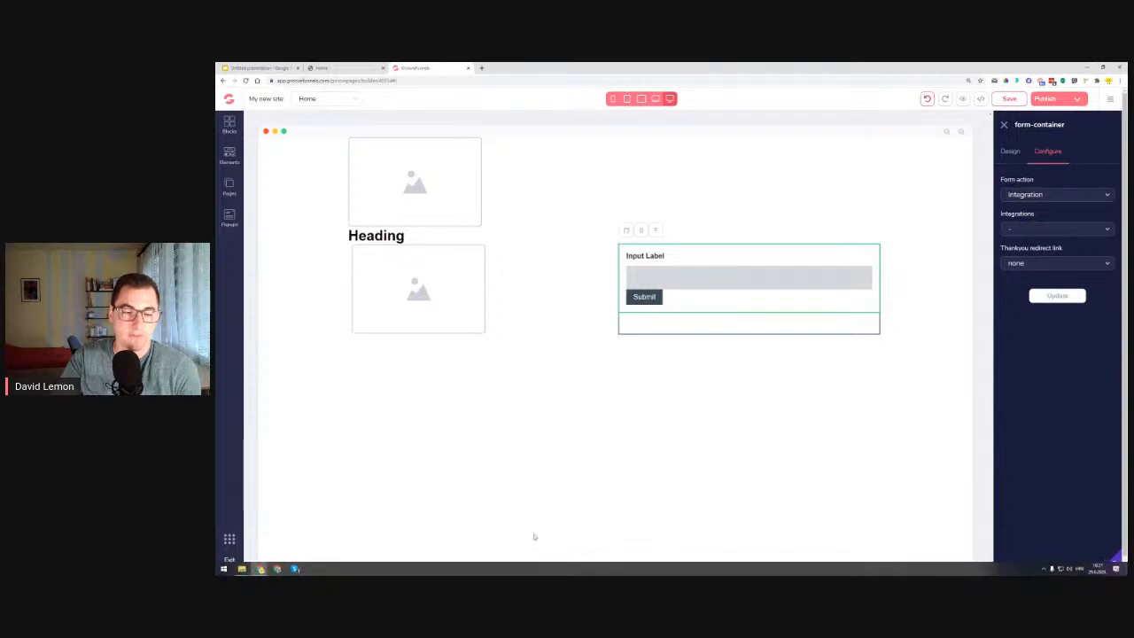
pyautogui.click(228, 156)
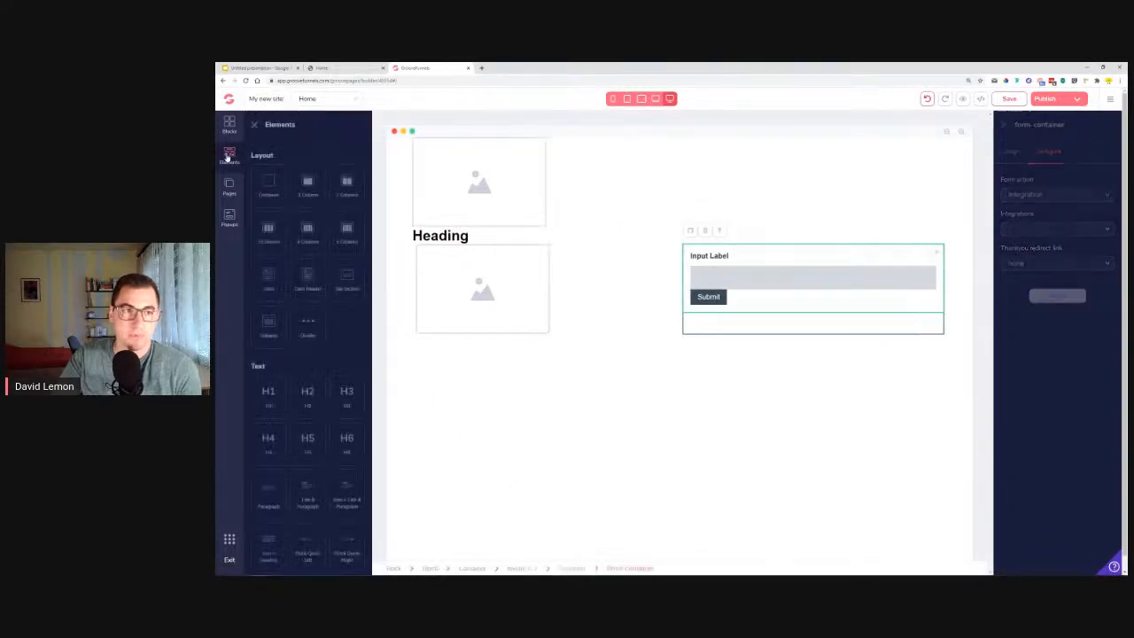
pyautogui.scroll(-2, 308, 352)
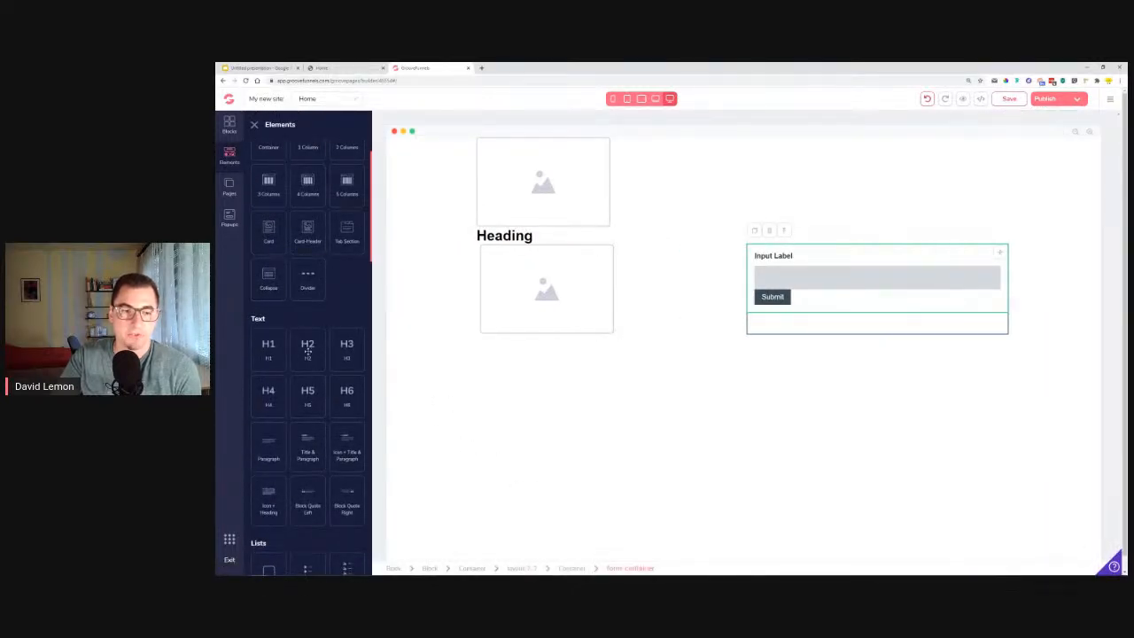
pyautogui.moveTo(307, 352); pyautogui.dragTo(766, 265)
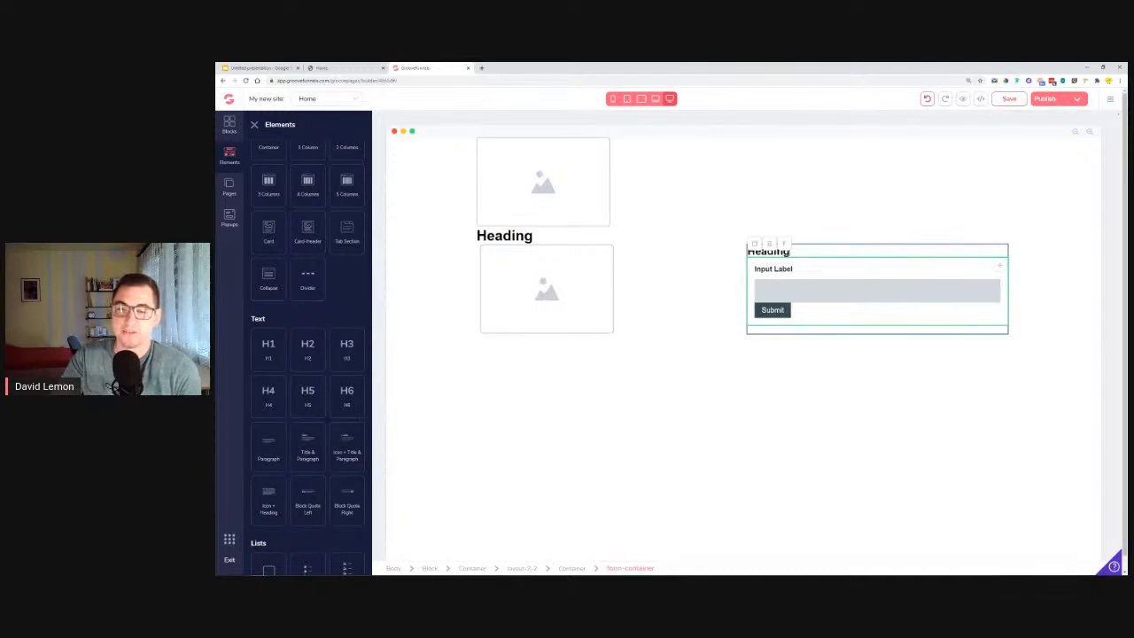
pyautogui.click(805, 252)
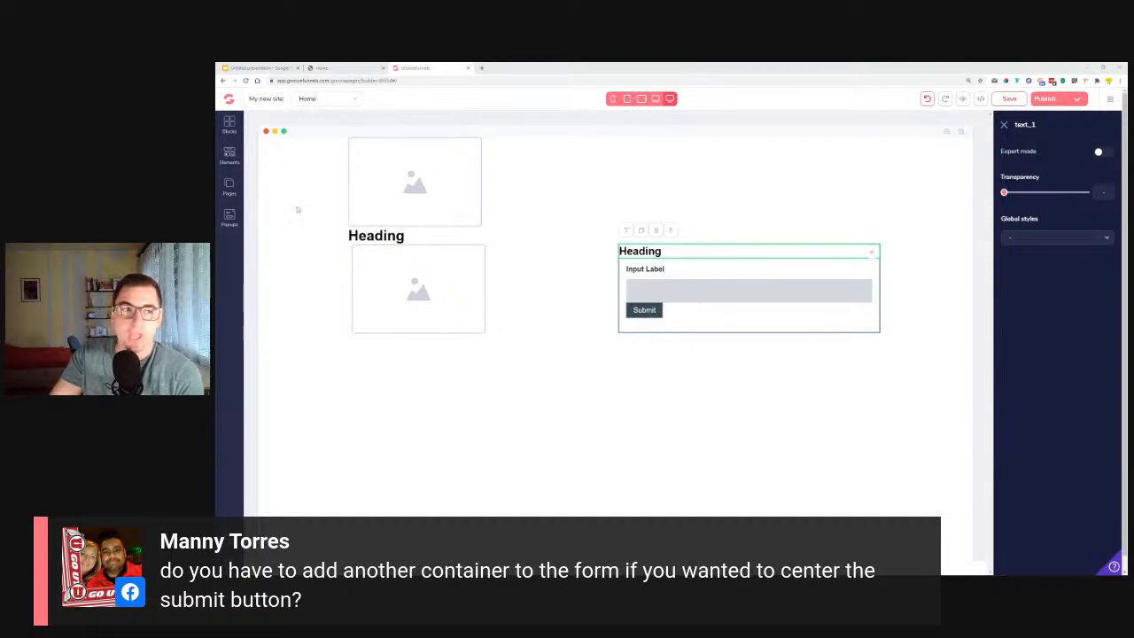
# Try an empty container between the form's input field and submit button, and delete it.
pyautogui.click(229, 124)
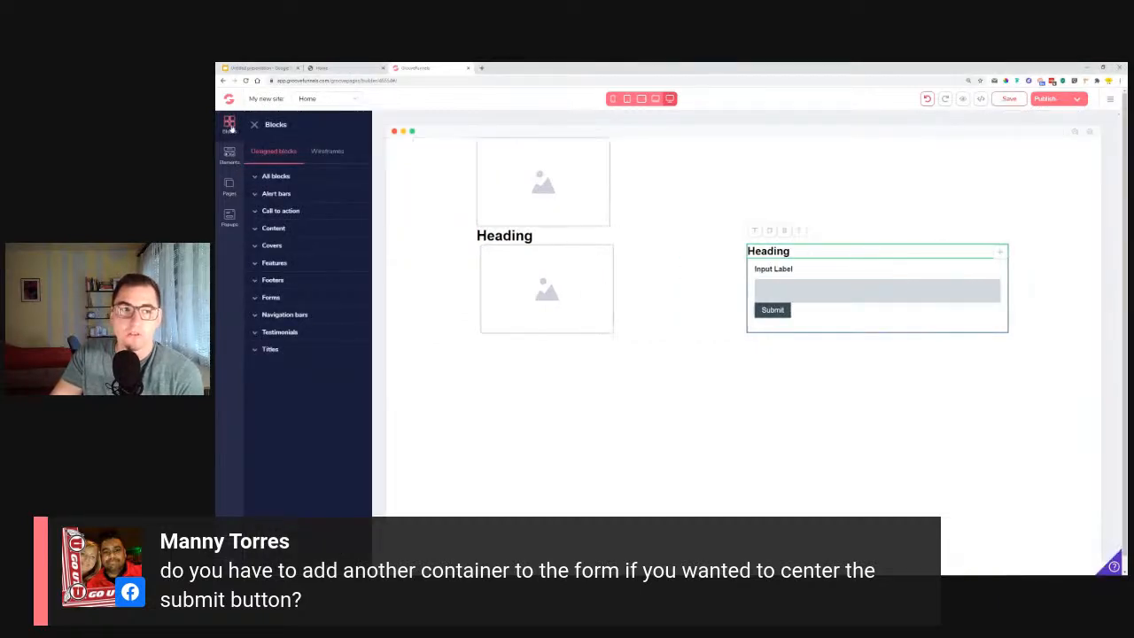
pyautogui.click(252, 125)
pyautogui.click(229, 155)
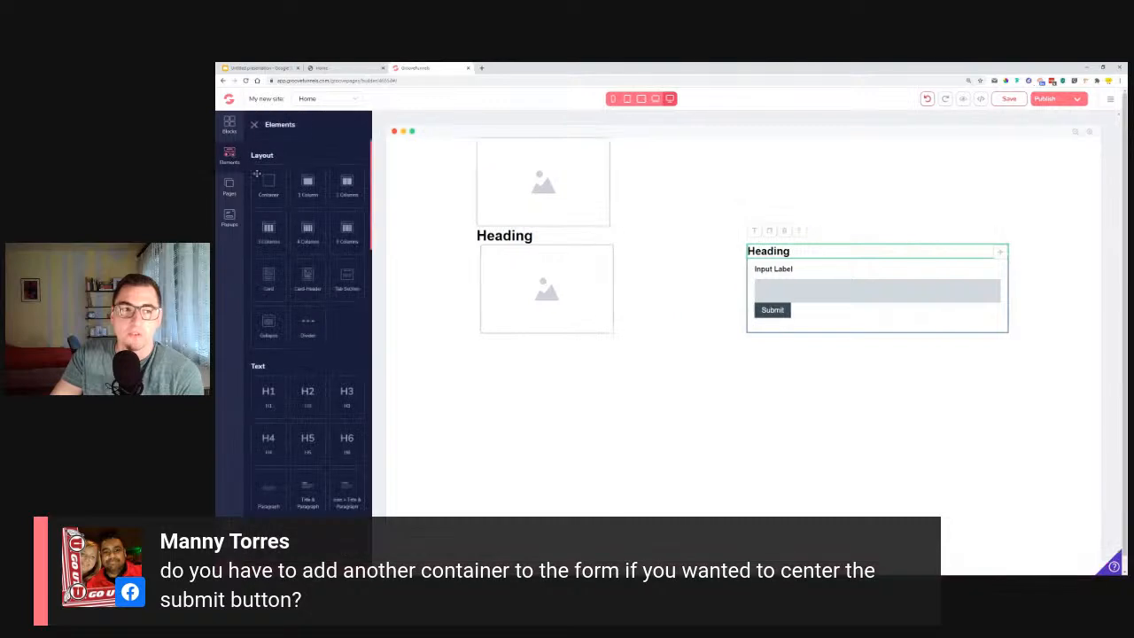
pyautogui.moveTo(270, 183); pyautogui.dragTo(797, 321)
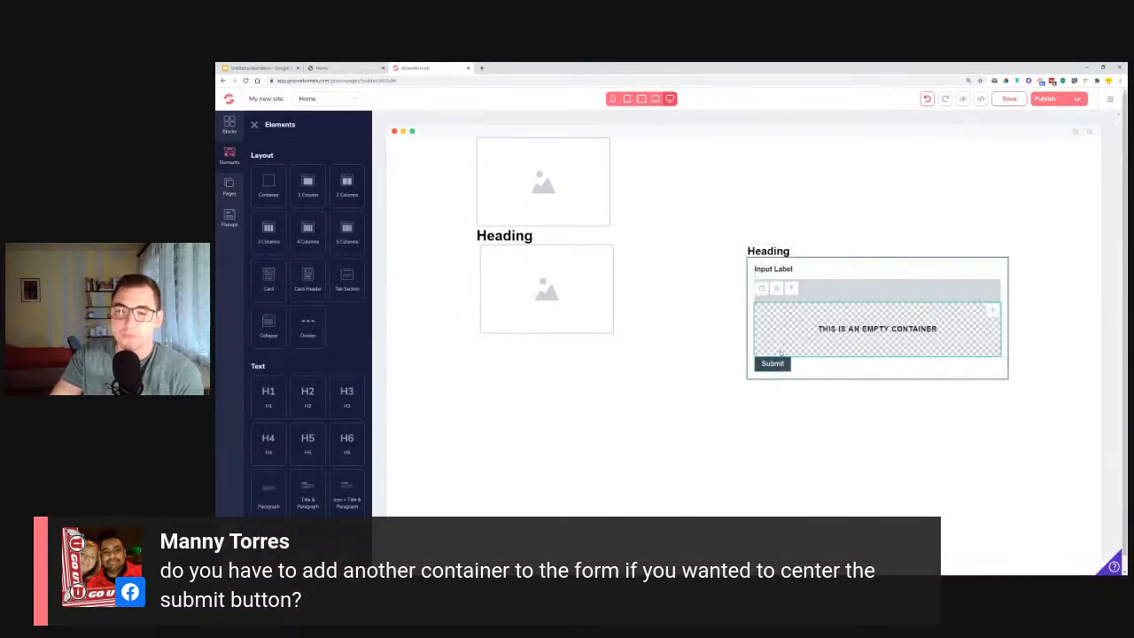
pyautogui.click(776, 290)
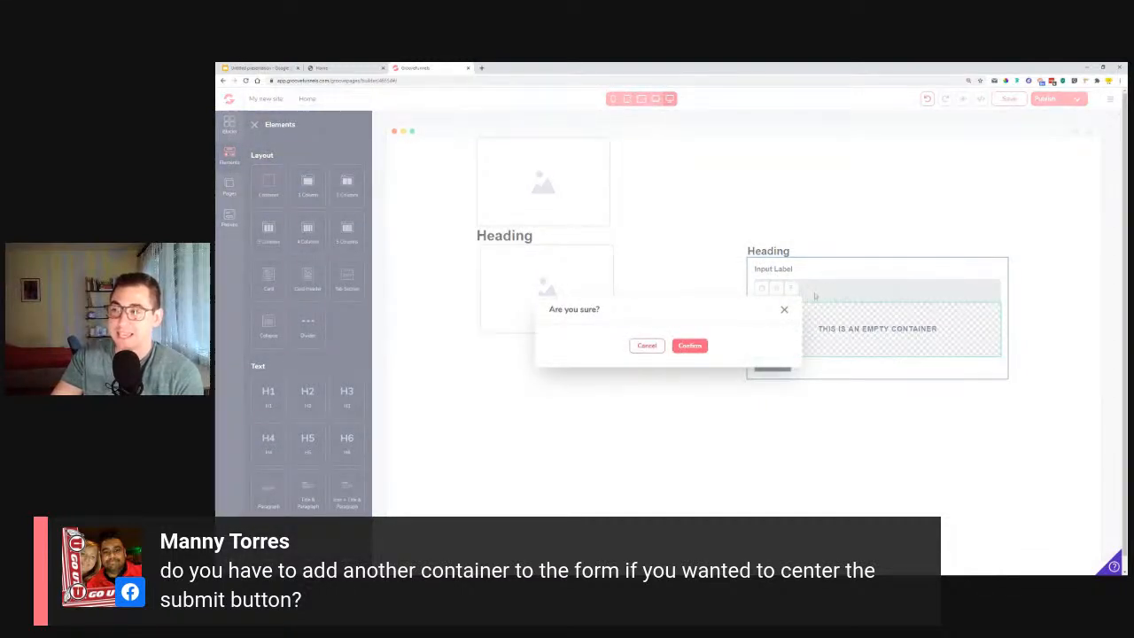
pyautogui.click(691, 346)
# Select the form's submit button and compare it with the Get Started button on the reference page.
pyautogui.click(766, 315)
pyautogui.hotkey('ctrl', 'shift', 'Tab')
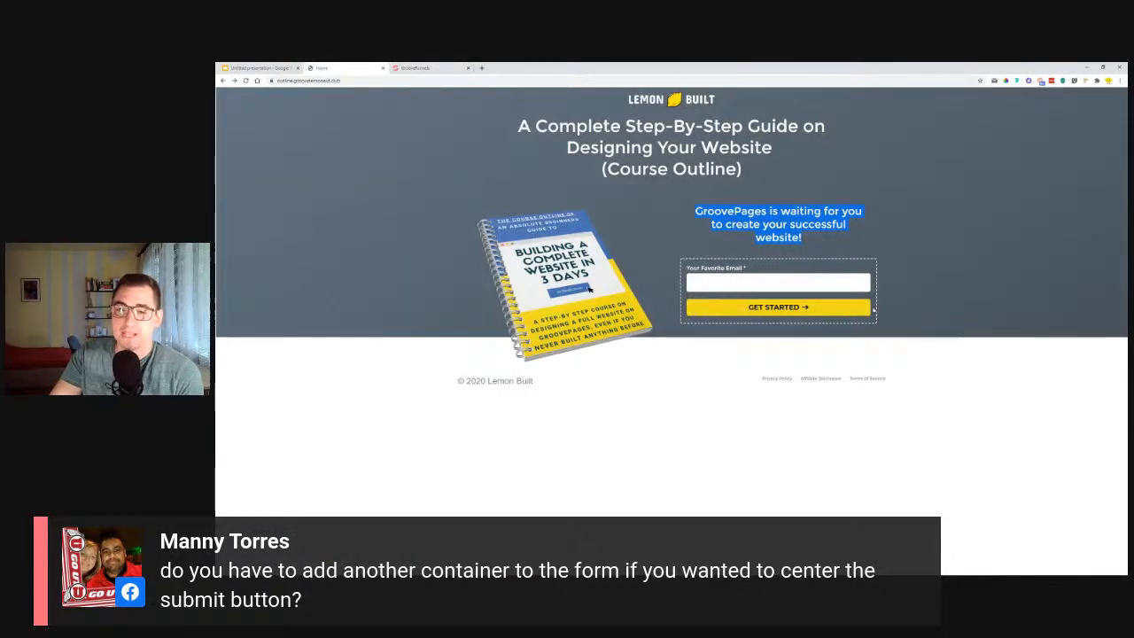
pyautogui.hotkey('ctrl', 'Tab')
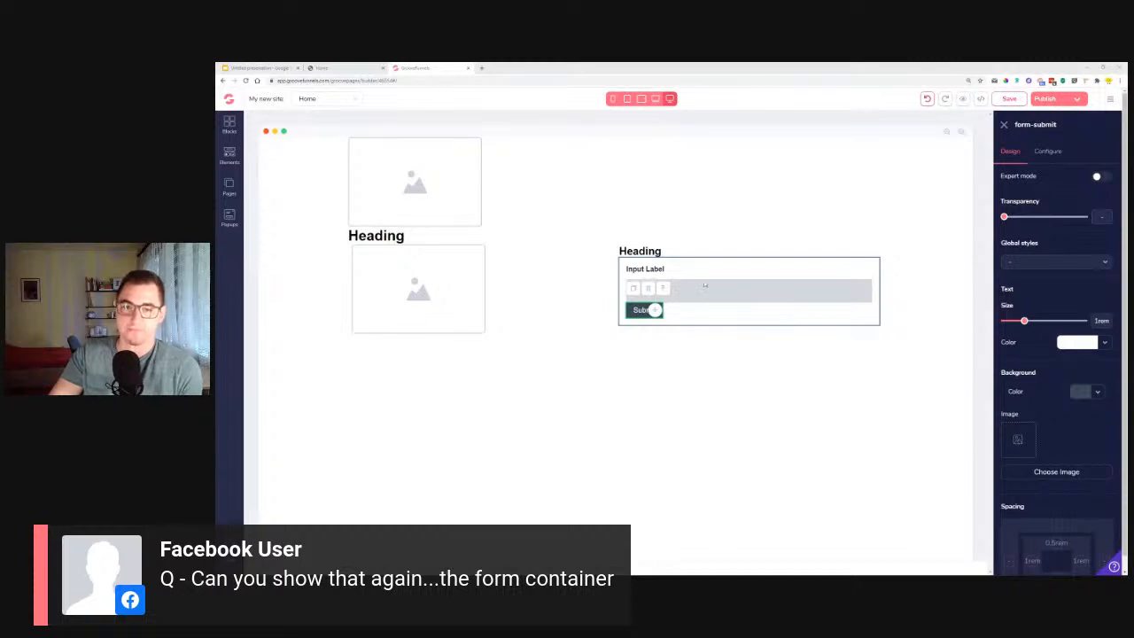
# Try placing an empty form container between the top image and the main heading, and delete it.
pyautogui.rightClick(224, 158)
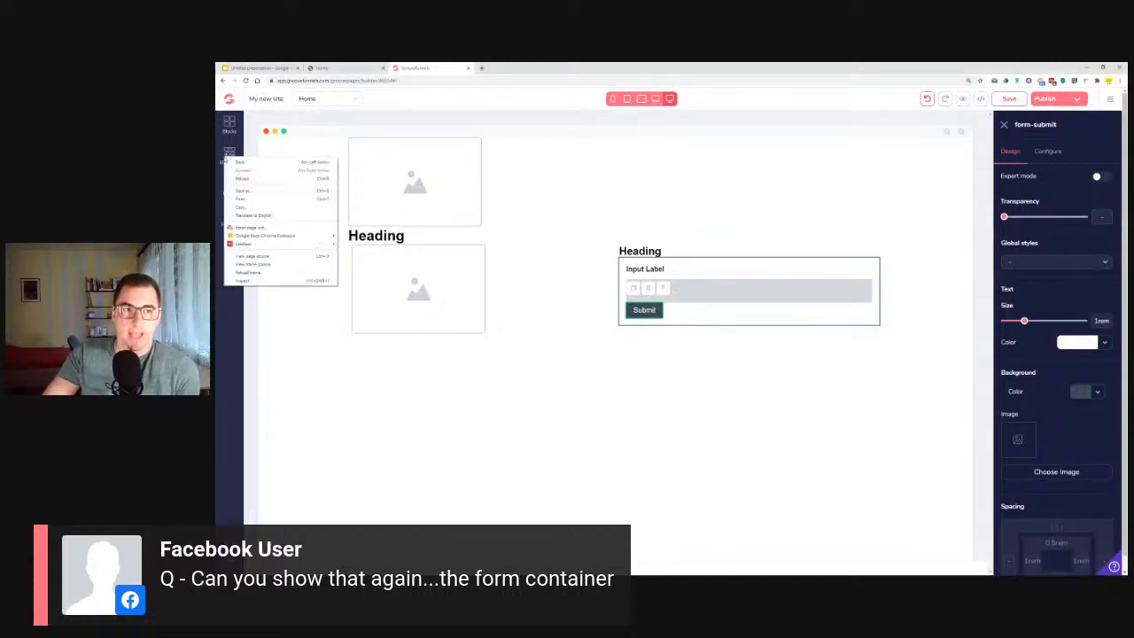
pyautogui.click(226, 153)
pyautogui.scroll(-6, 286, 188)
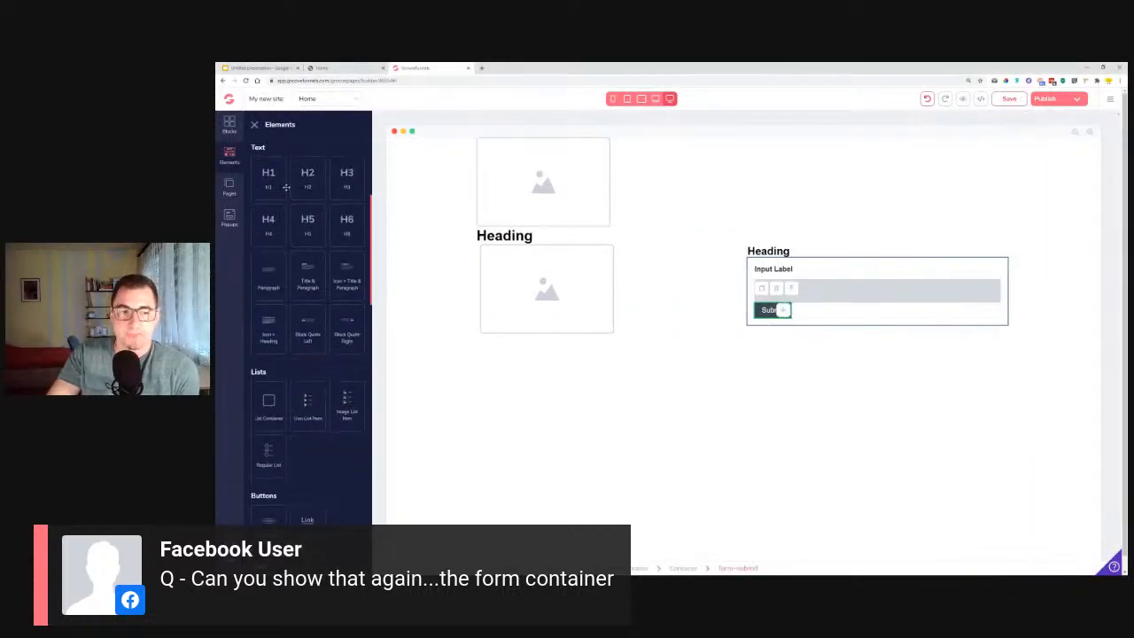
pyautogui.scroll(-4, 285, 188)
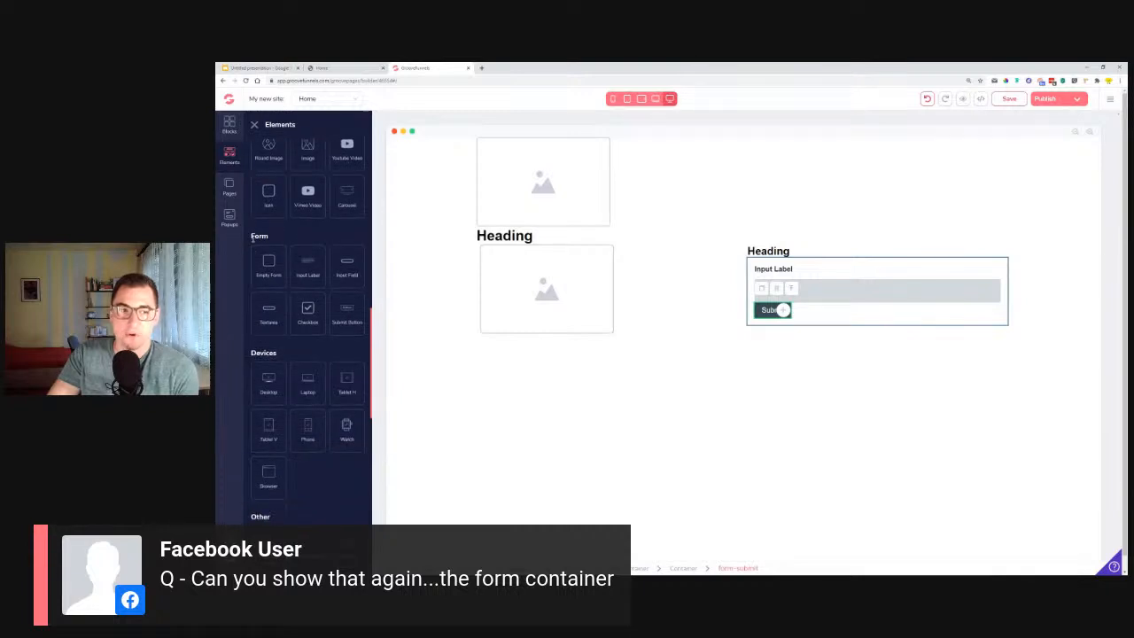
pyautogui.moveTo(252, 236); pyautogui.dragTo(275, 238)
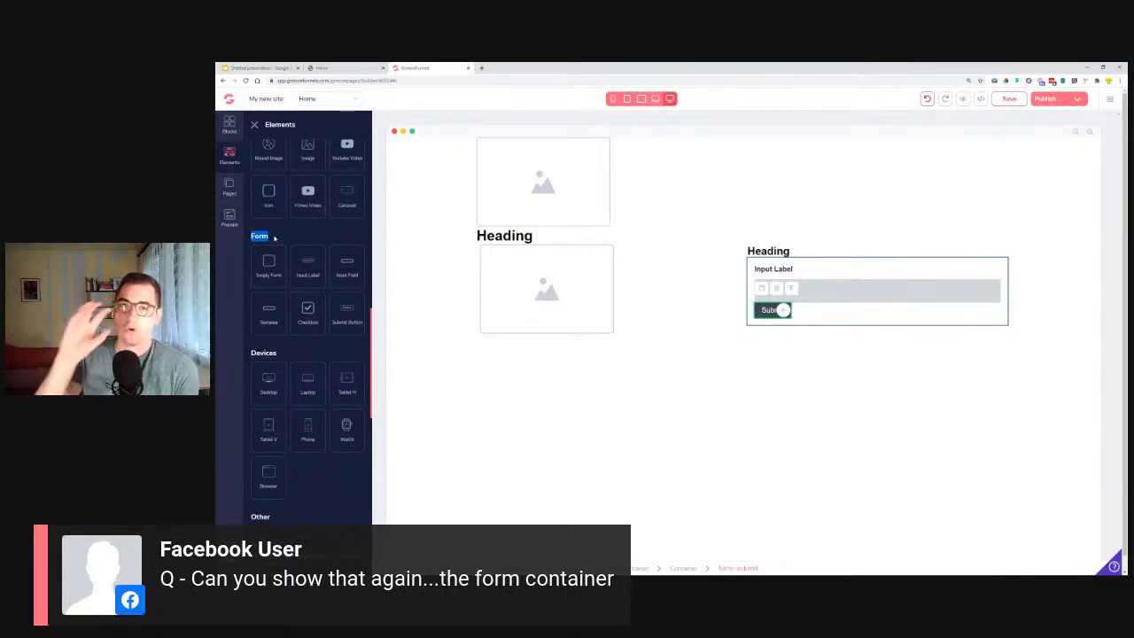
pyautogui.click(263, 274)
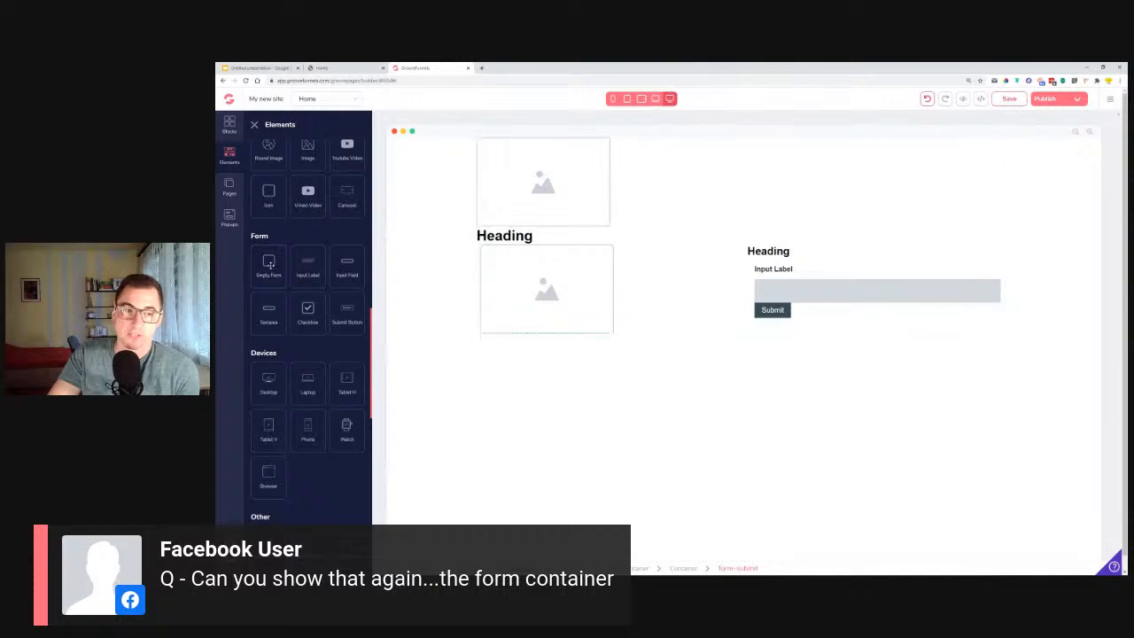
pyautogui.moveTo(268, 267); pyautogui.dragTo(668, 257)
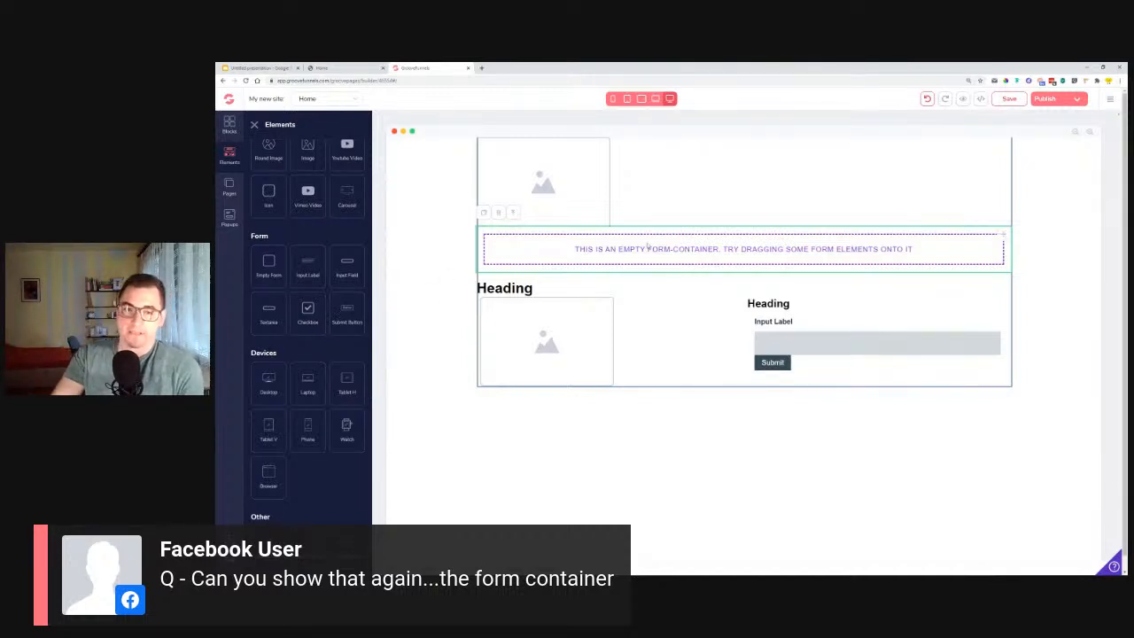
pyautogui.click(498, 212)
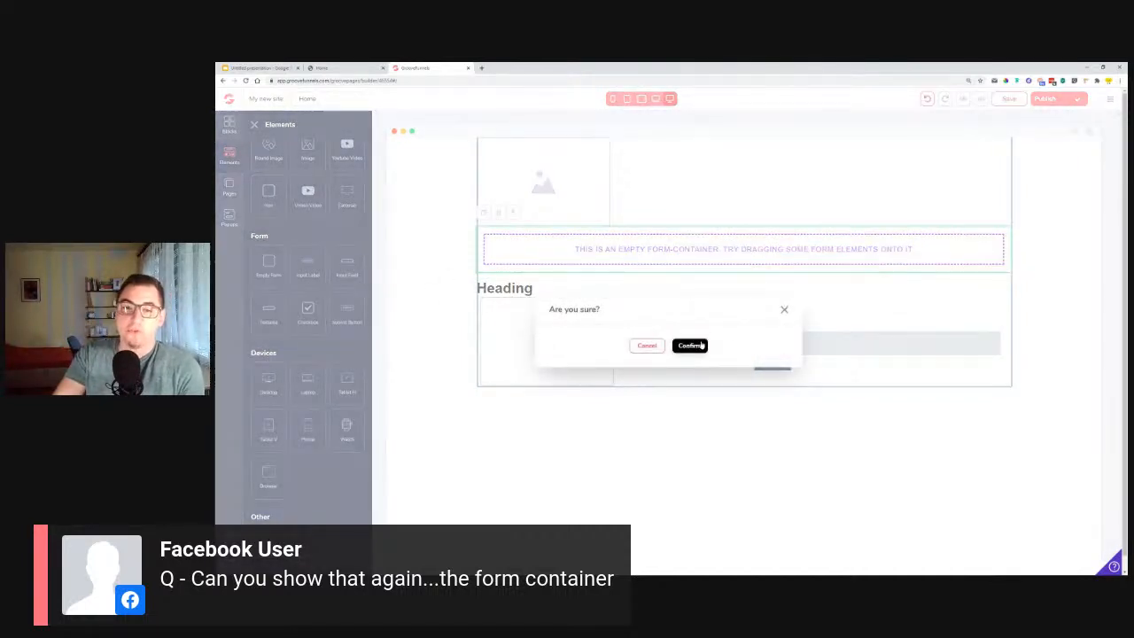
pyautogui.click(690, 344)
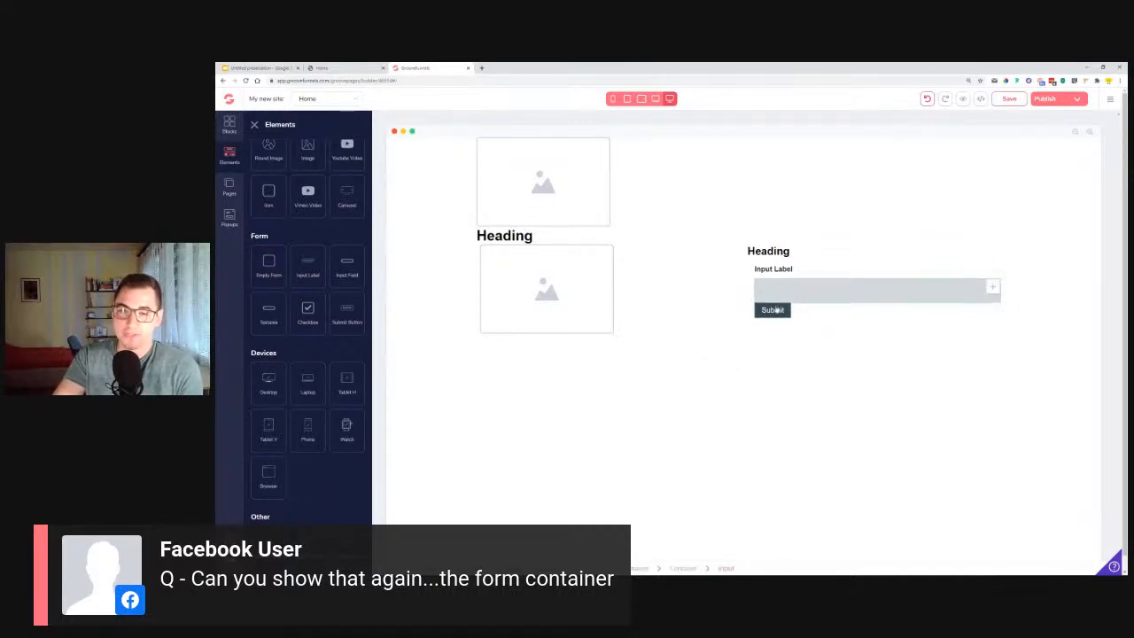
pyautogui.click(776, 294)
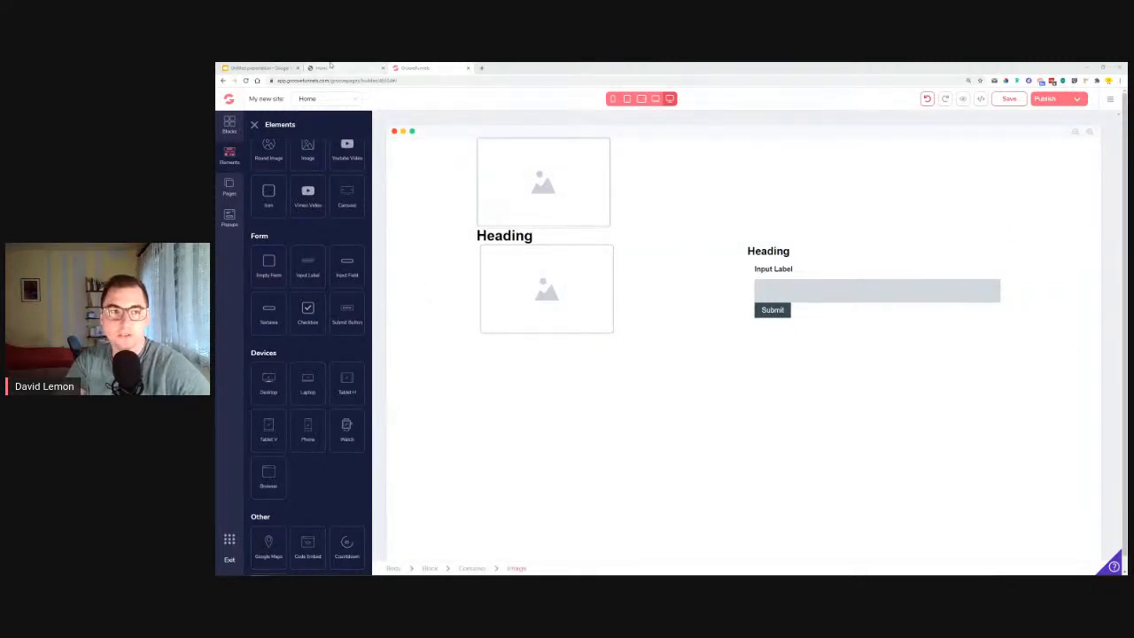
# Following the reference page, add a wireframe footer block with a copyright line and a link below the main block.
pyautogui.hotkey('ctrl', 'shift', 'Tab')
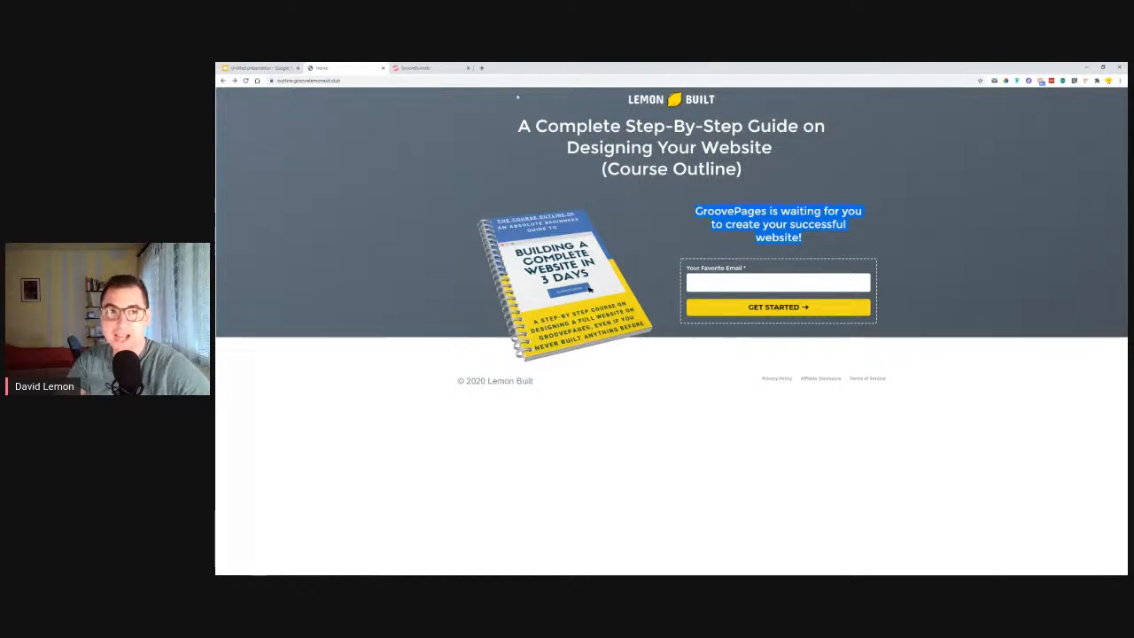
pyautogui.hotkey('ctrl', 'Tab')
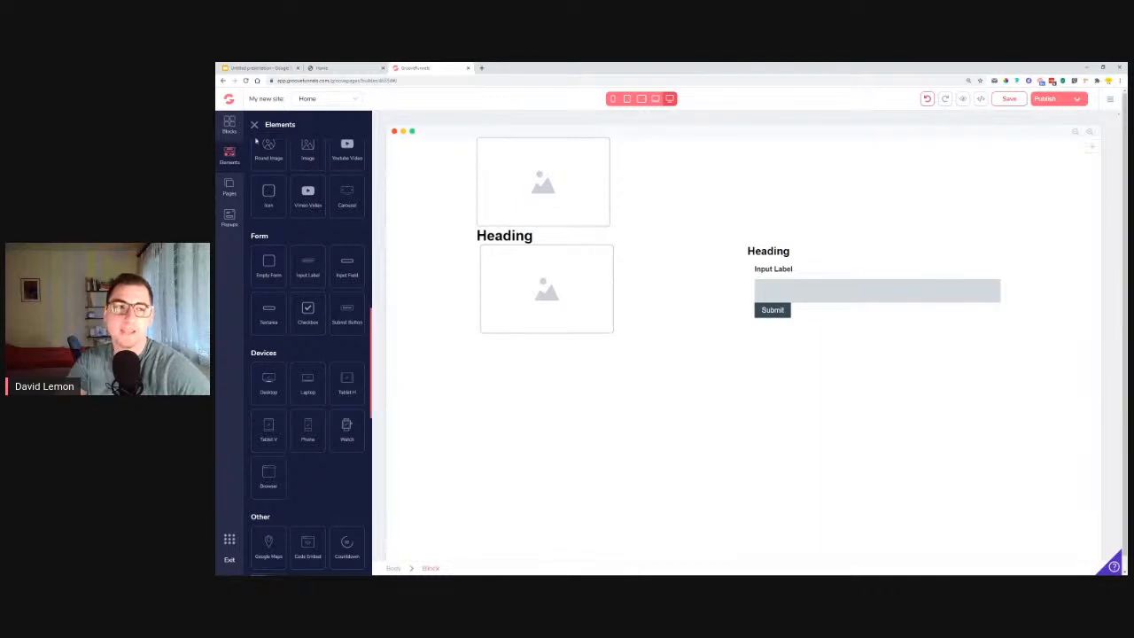
pyautogui.click(229, 124)
pyautogui.click(326, 151)
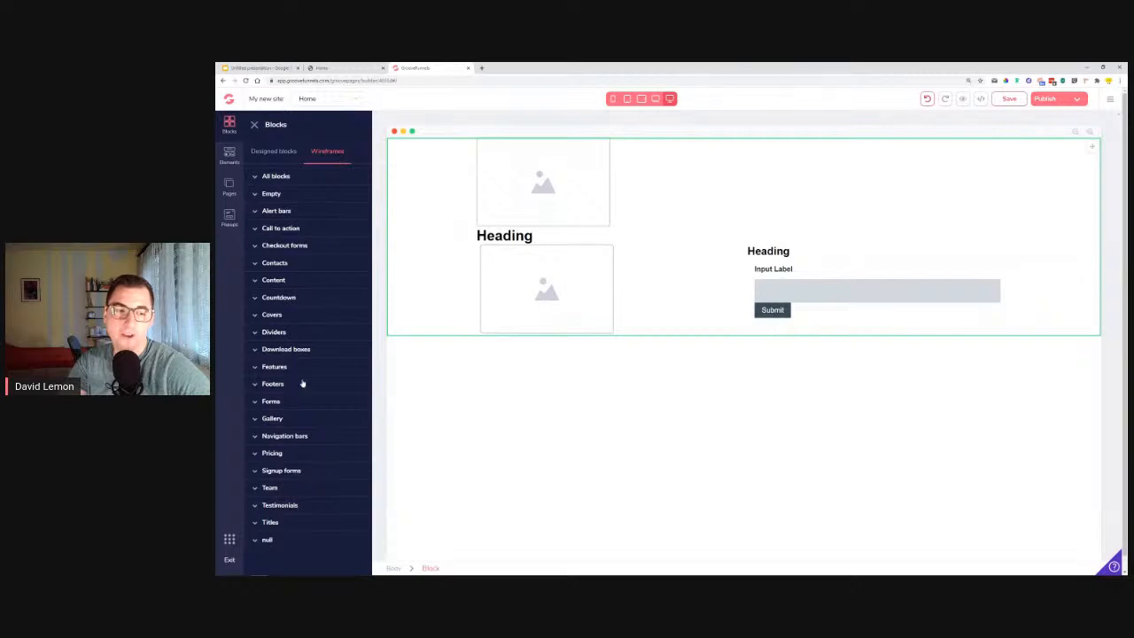
pyautogui.click(273, 383)
pyautogui.scroll(-1, 287, 381)
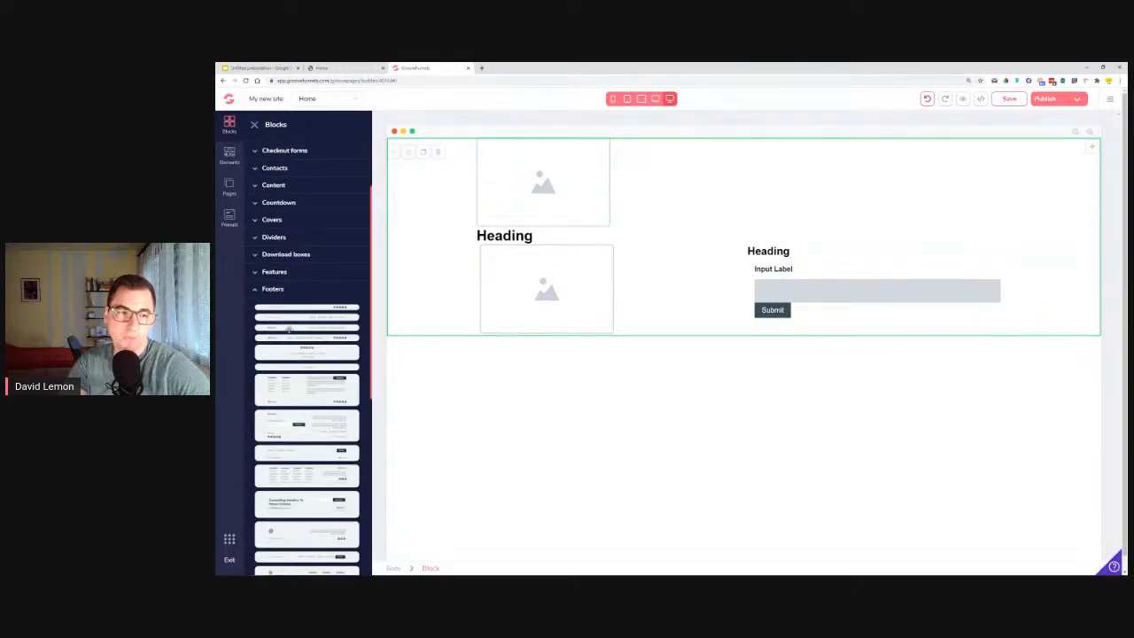
pyautogui.moveTo(276, 316); pyautogui.dragTo(660, 402)
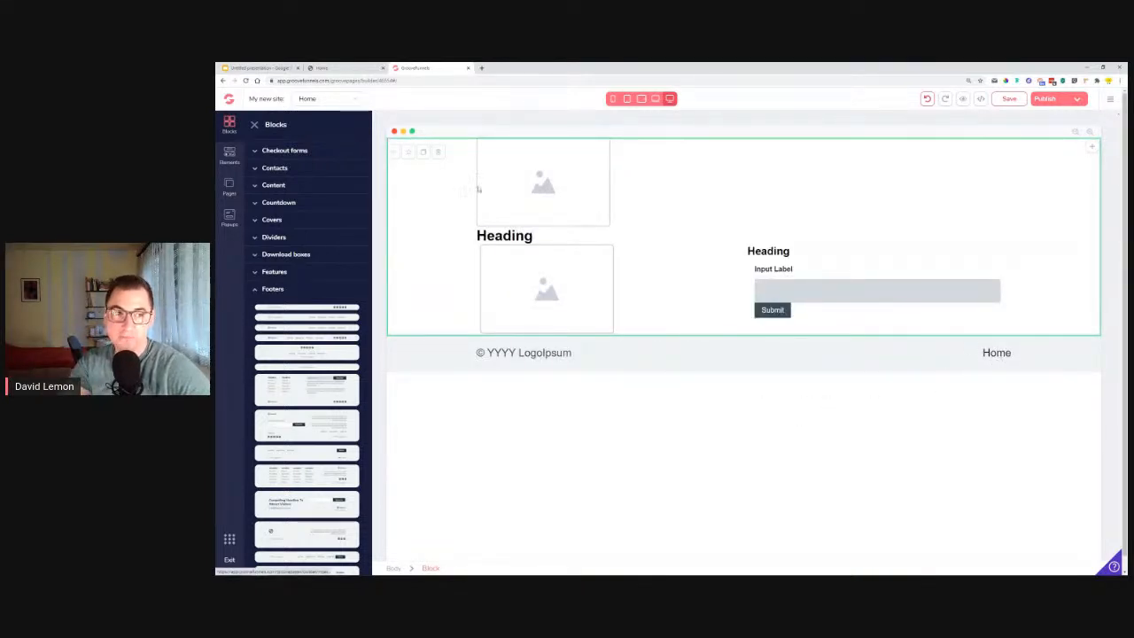
# Try to add a text link to the footer, and delete the misplaced link above the form's input label.
pyautogui.click(228, 155)
pyautogui.scroll(-4, 292, 319)
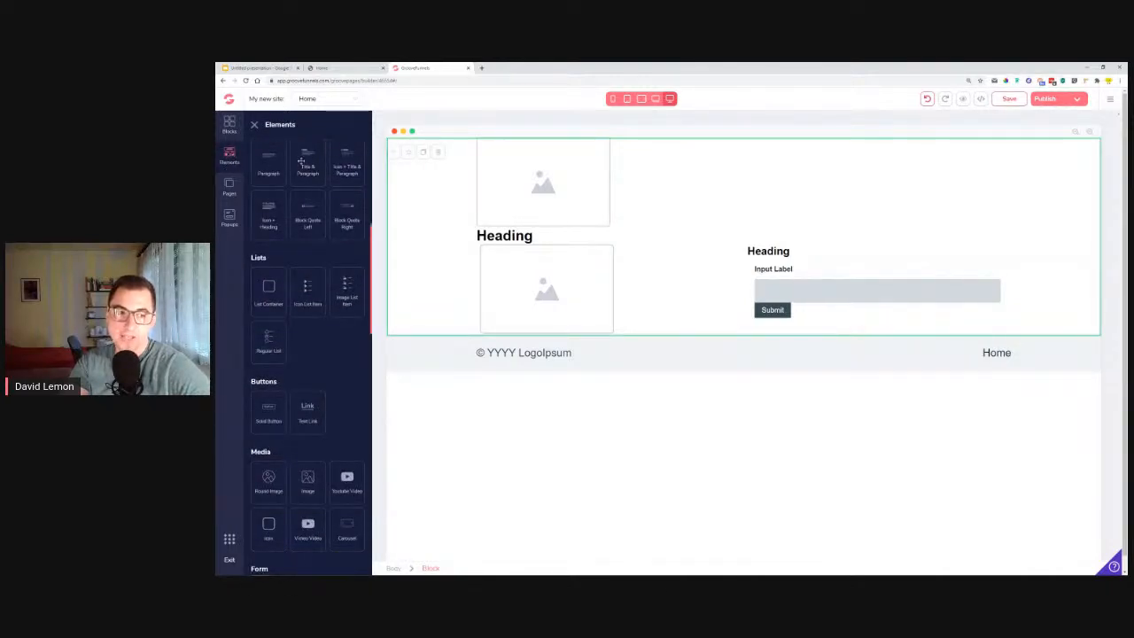
pyautogui.scroll(-1, 302, 186)
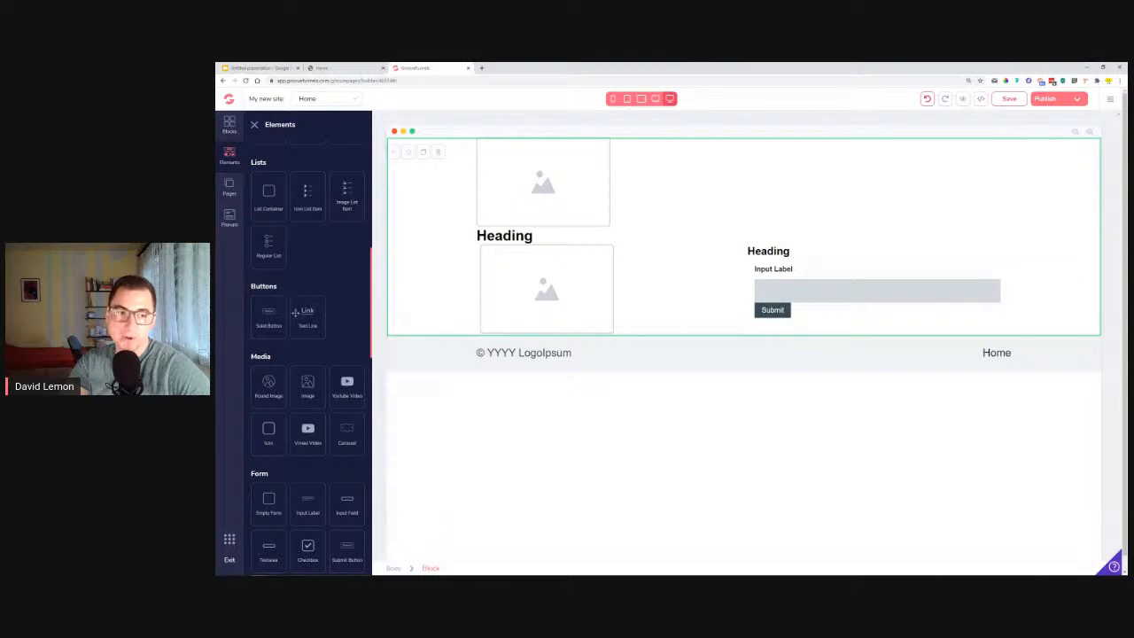
pyautogui.moveTo(308, 313); pyautogui.dragTo(997, 372)
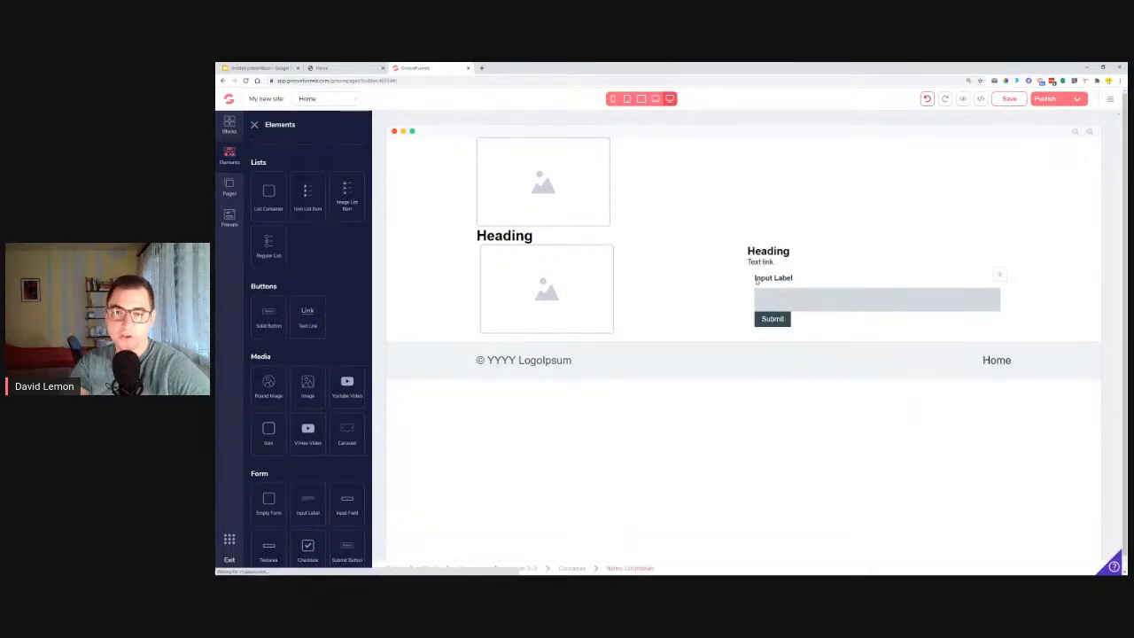
pyautogui.click(760, 266)
pyautogui.click(632, 263)
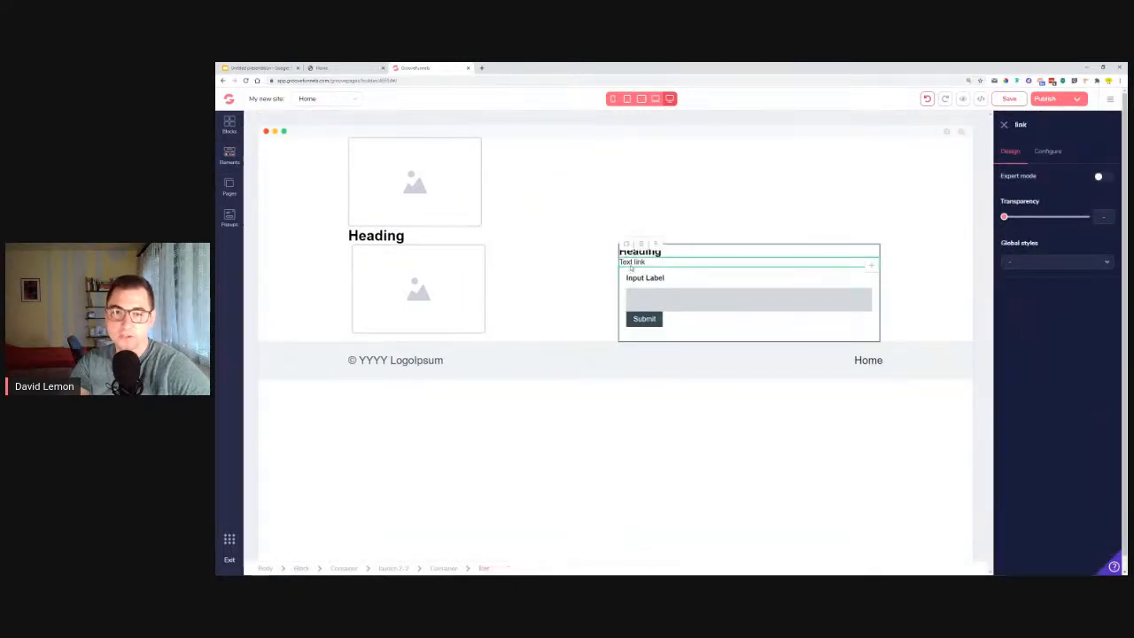
pyautogui.press('Delete')
# Replace the wireframe footer with the designed blue footer block that has a copyright line and a Home link.
pyautogui.click(698, 345)
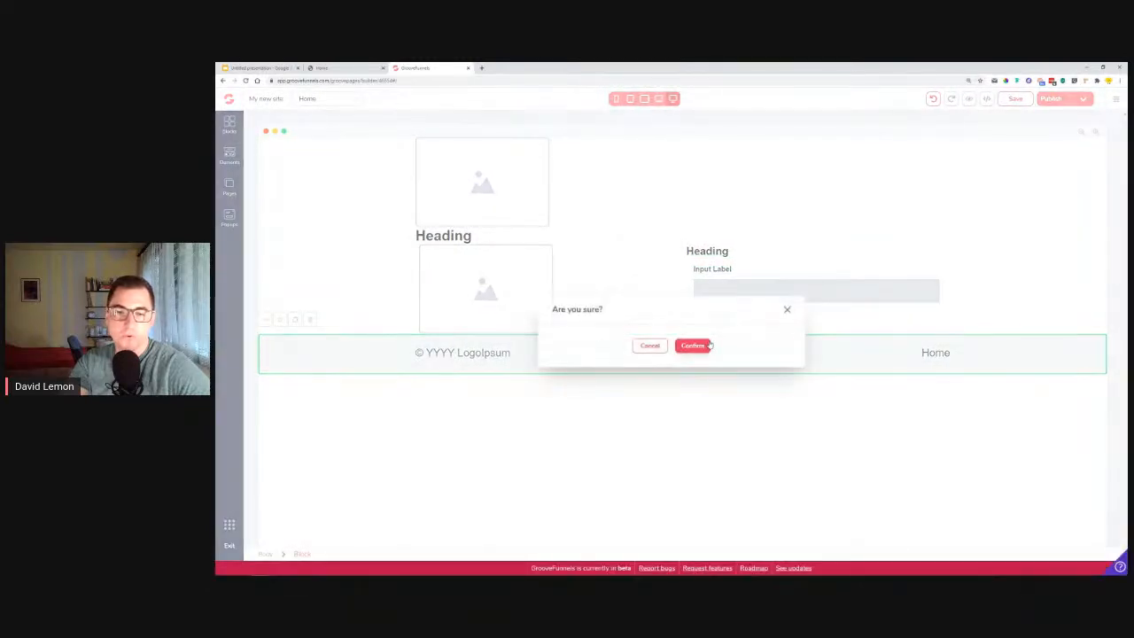
pyautogui.click(228, 126)
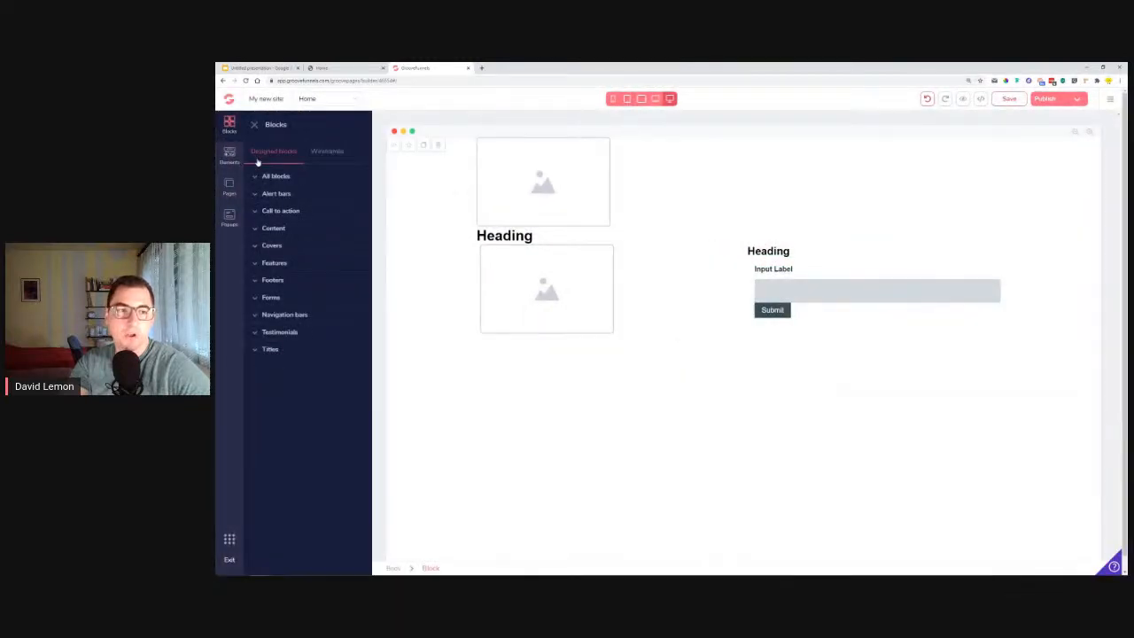
pyautogui.click(273, 280)
pyautogui.moveTo(277, 322); pyautogui.dragTo(673, 410)
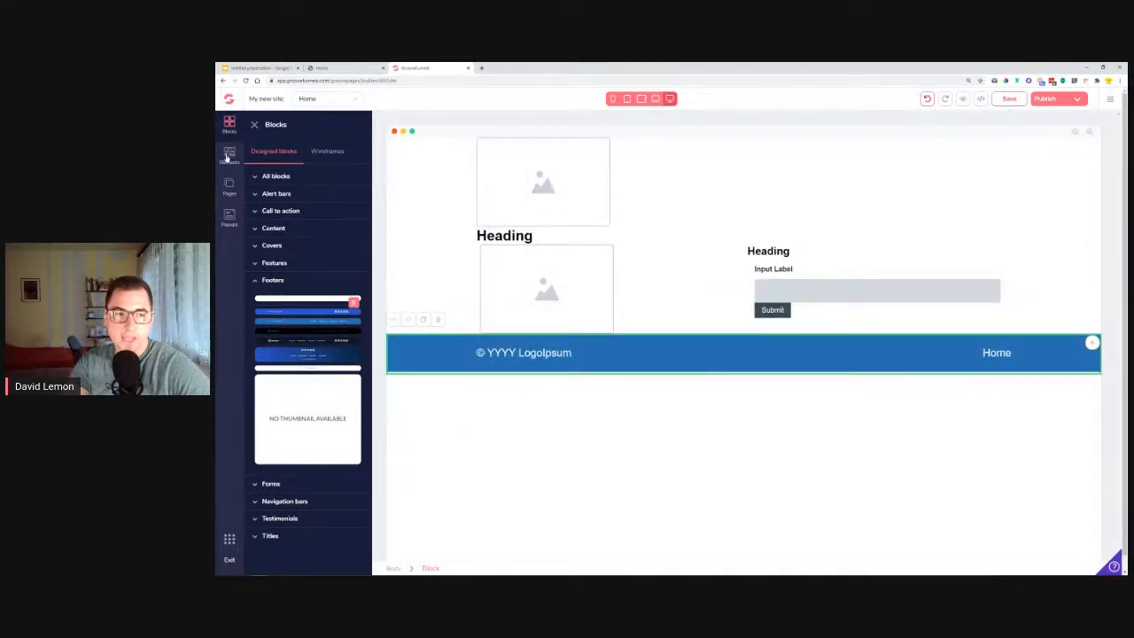
# Add a text link element beside the Home link in the blue footer.
pyautogui.click(228, 156)
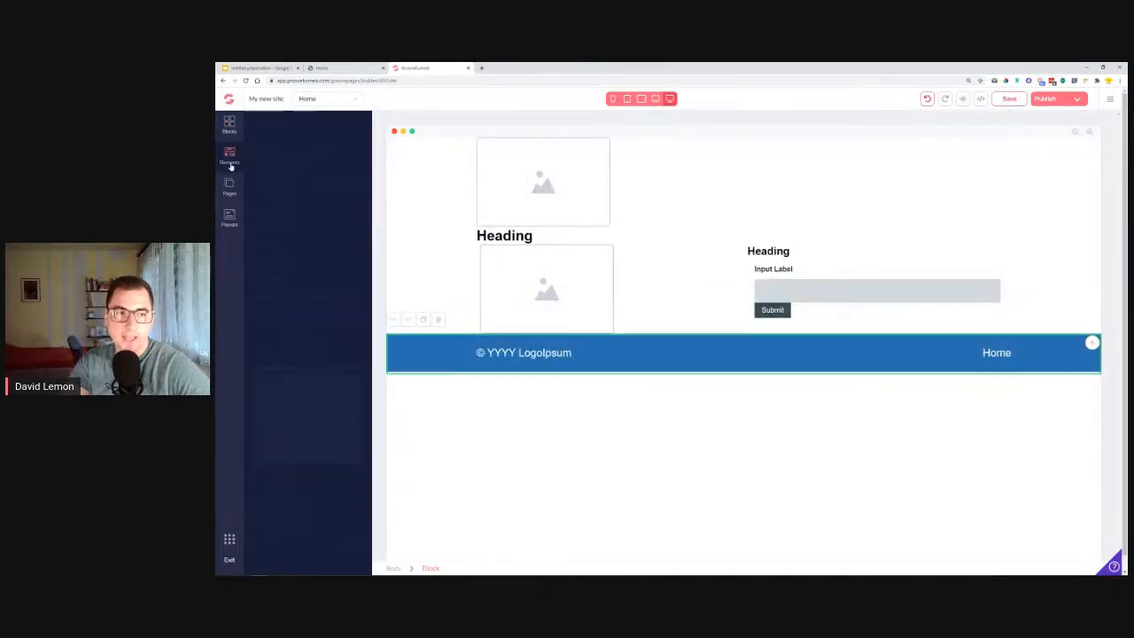
pyautogui.scroll(-5, 307, 354)
pyautogui.moveTo(308, 454); pyautogui.dragTo(983, 359)
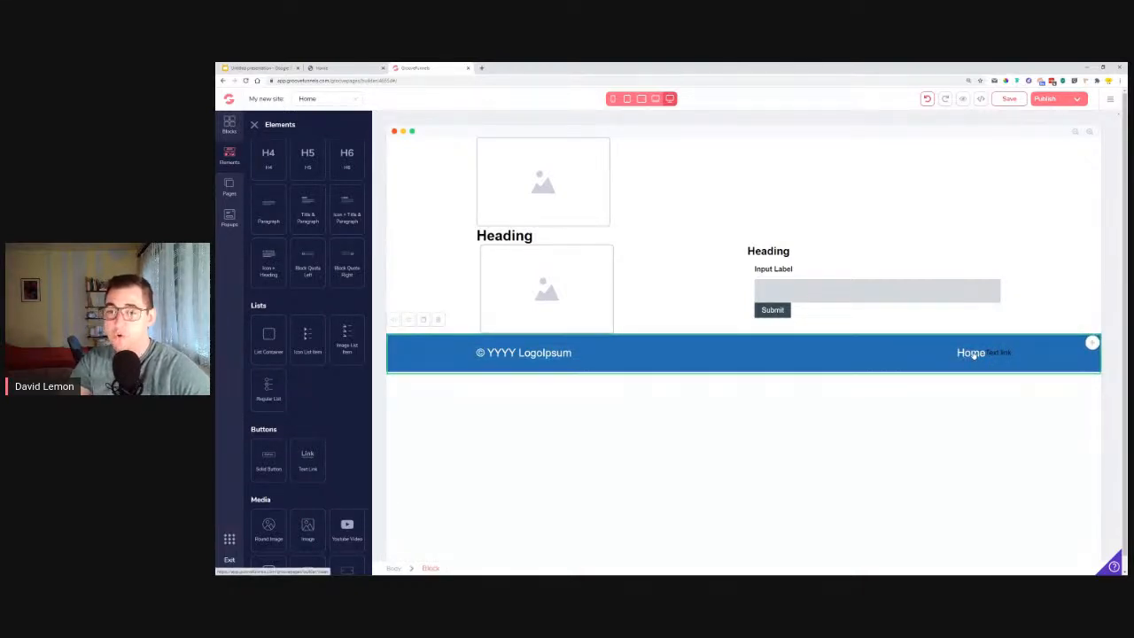
# Try to delete the Home item from the footer's menu, view the text link's configuration, and save the page.
pyautogui.click(971, 354)
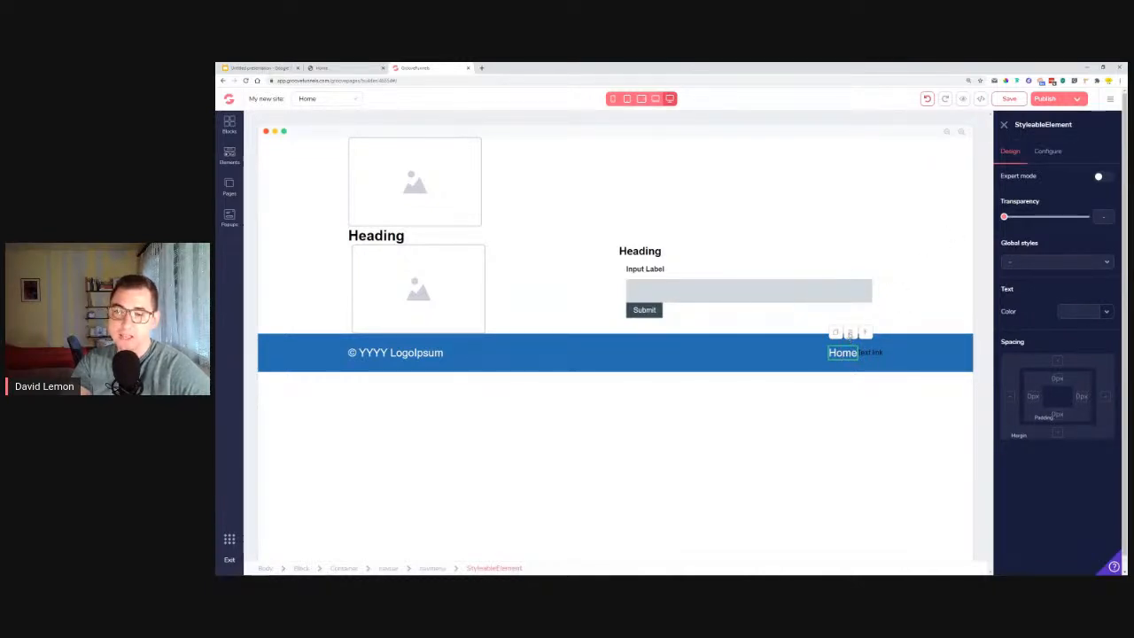
pyautogui.click(849, 334)
pyautogui.click(690, 345)
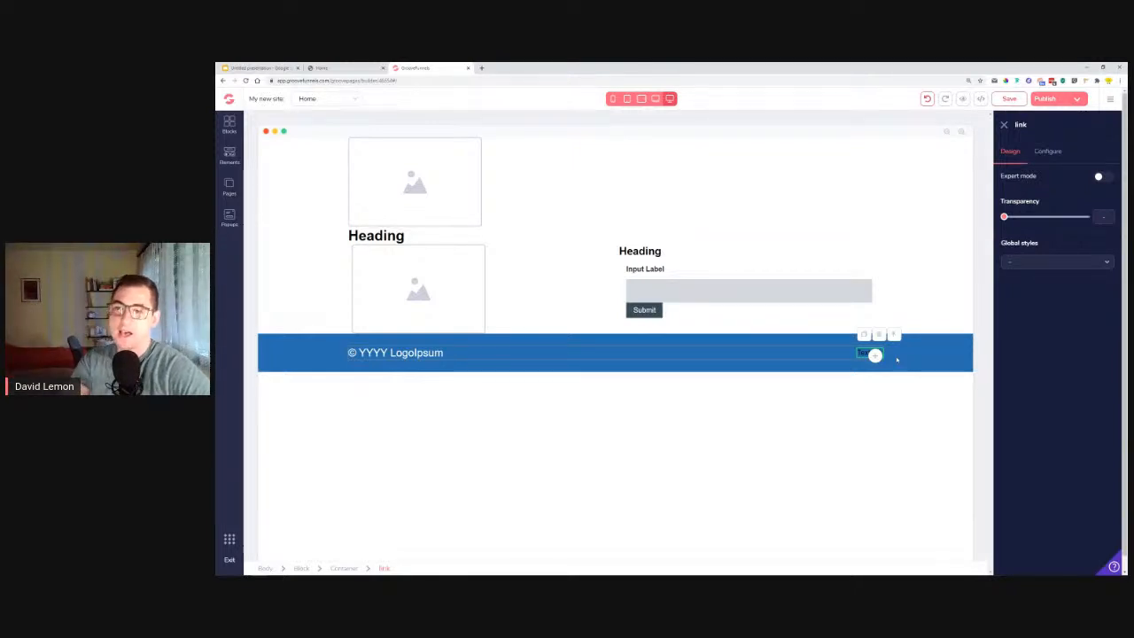
pyautogui.click(1050, 152)
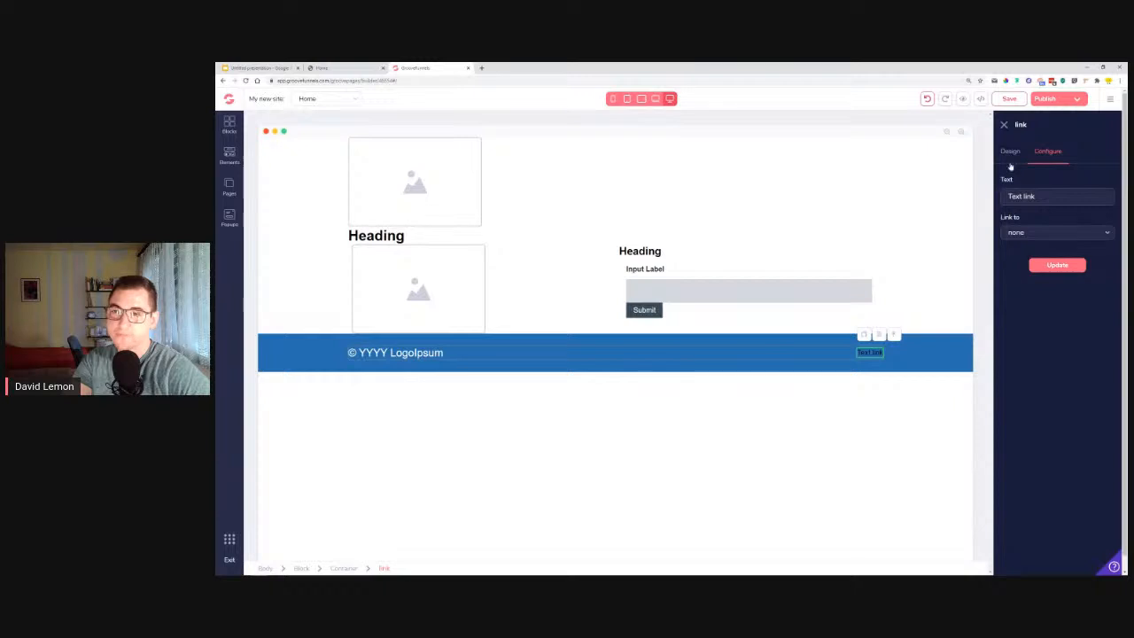
pyautogui.click(308, 357)
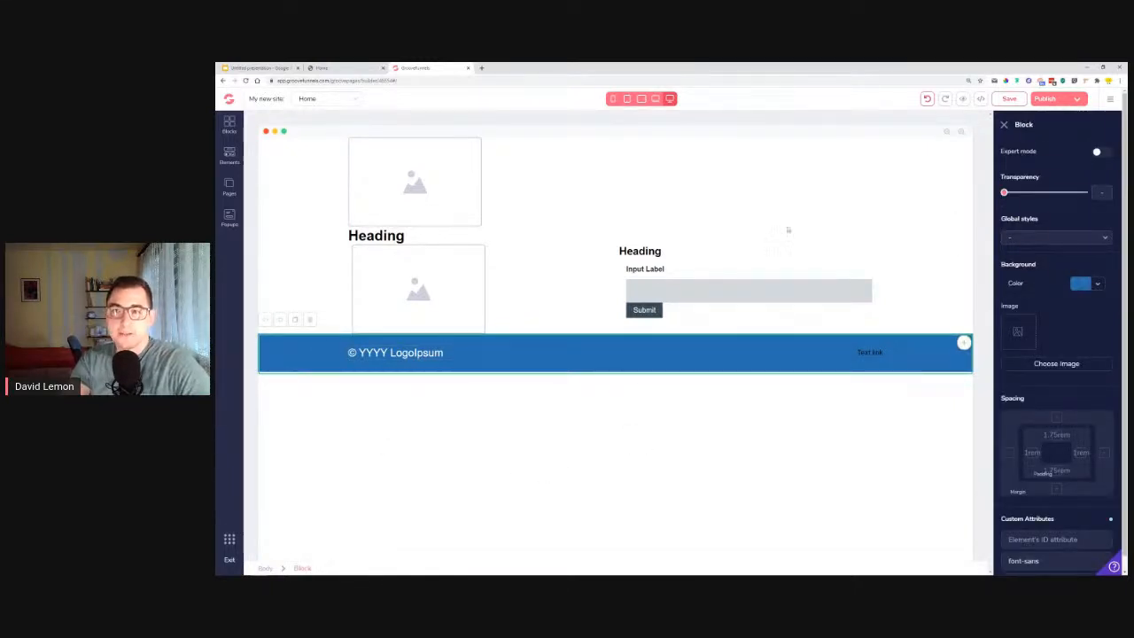
pyautogui.click(1009, 99)
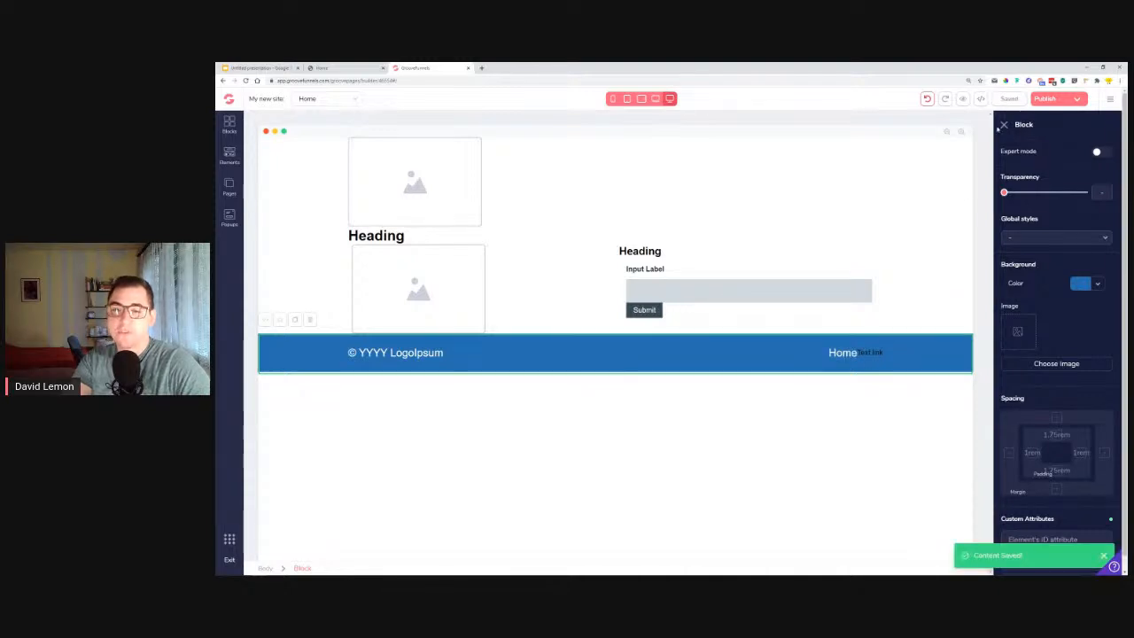
# Delete the navigation menu holding the Home link from the blue footer, and save the page.
pyautogui.click(842, 355)
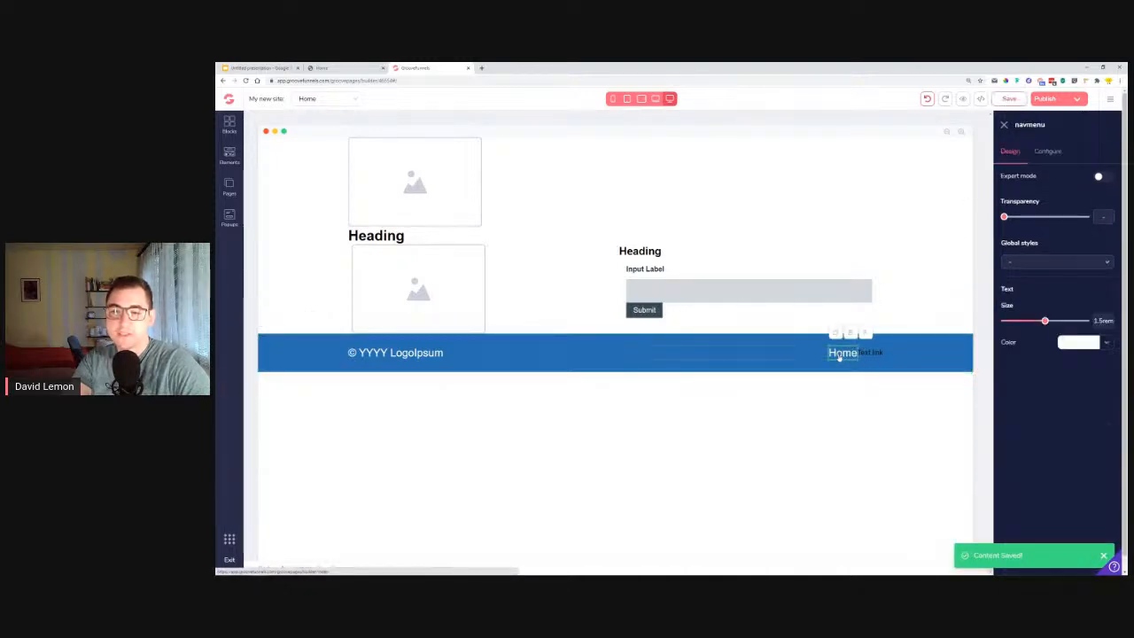
pyautogui.click(851, 334)
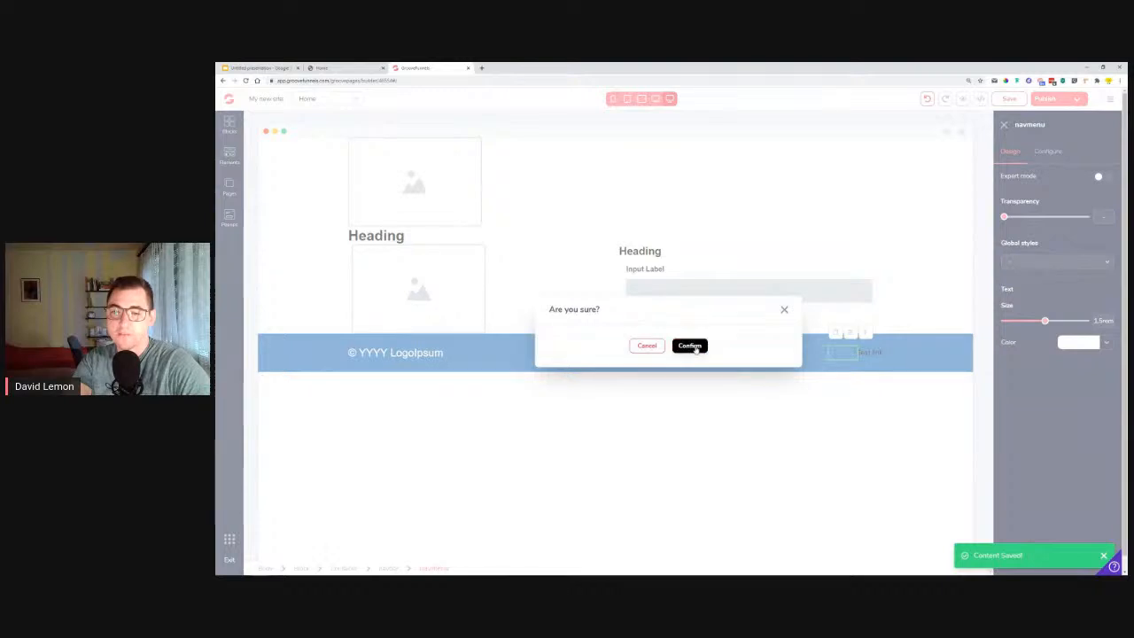
pyautogui.click(689, 345)
pyautogui.click(1015, 101)
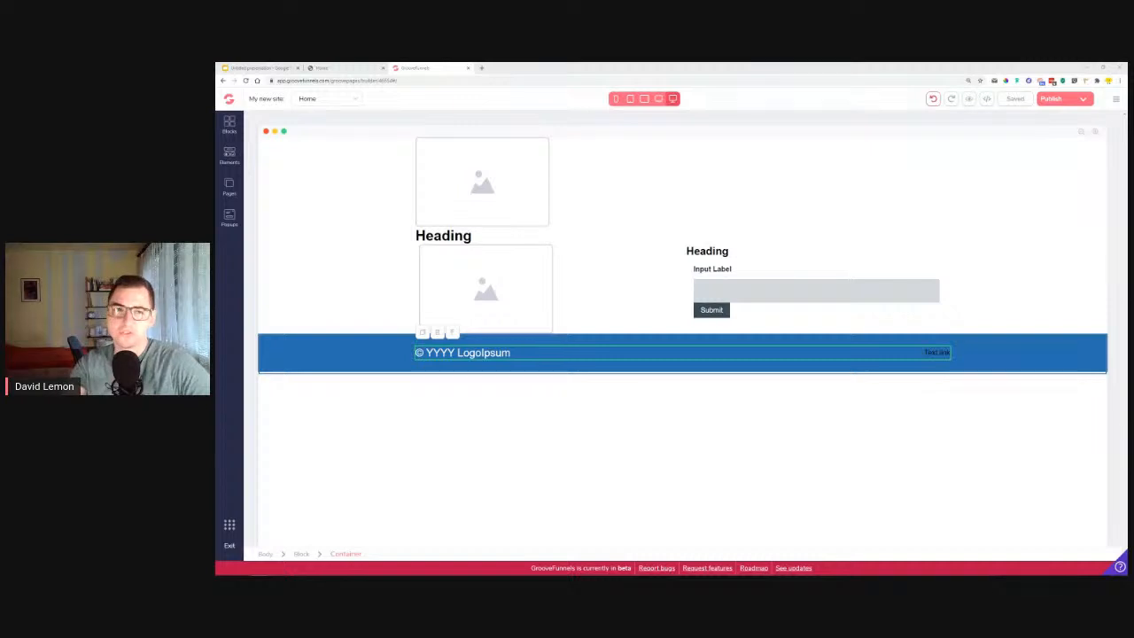
# Search Google for "hairdresser nyc" in a new browser tab, look through the results, and close the tab.
pyautogui.click(481, 68)
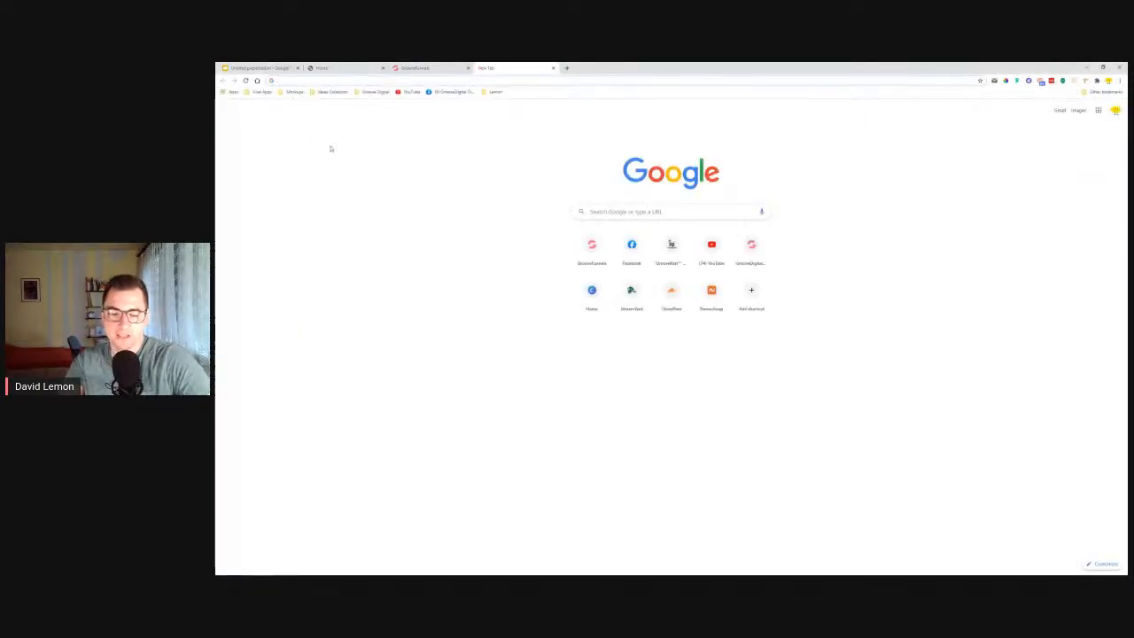
pyautogui.write('haird')
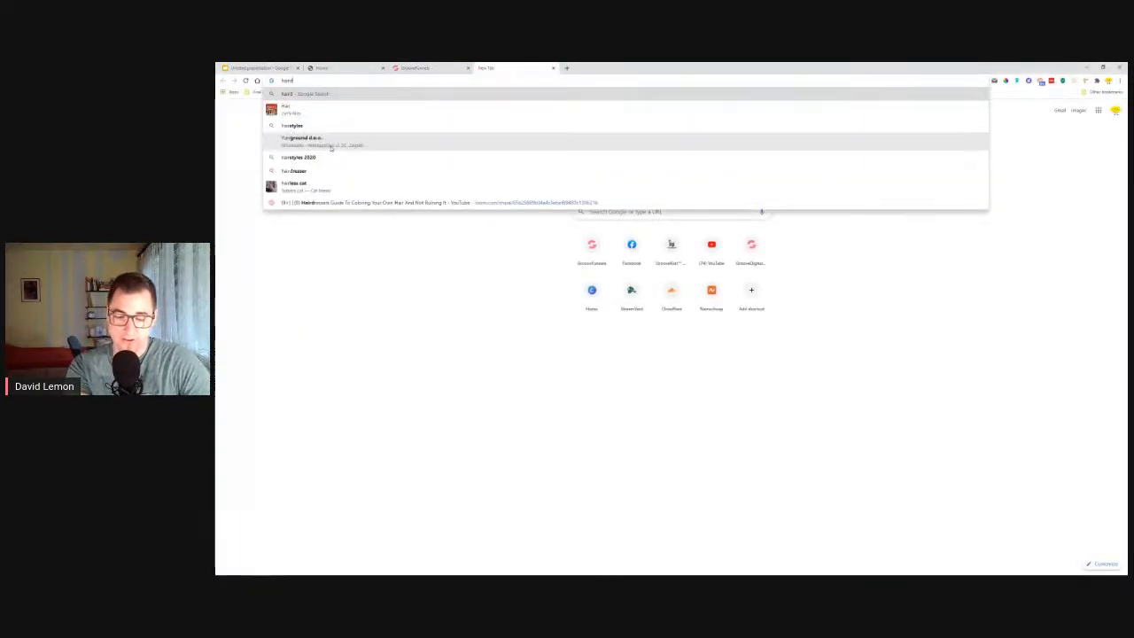
pyautogui.write('resser ')
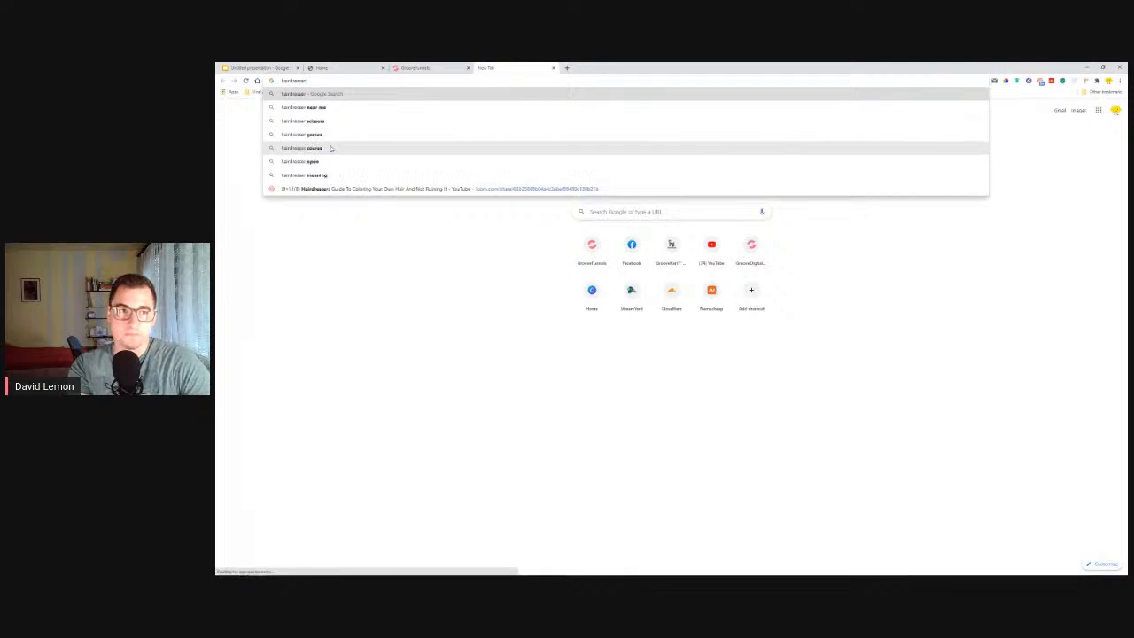
pyautogui.write('nyc')
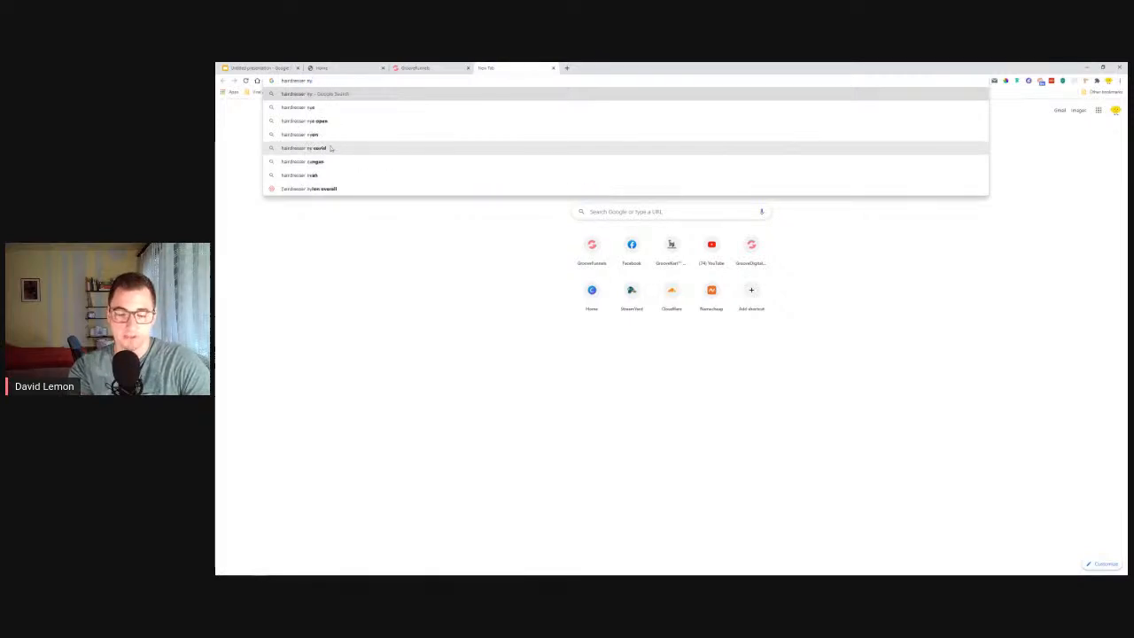
pyautogui.press('Return')
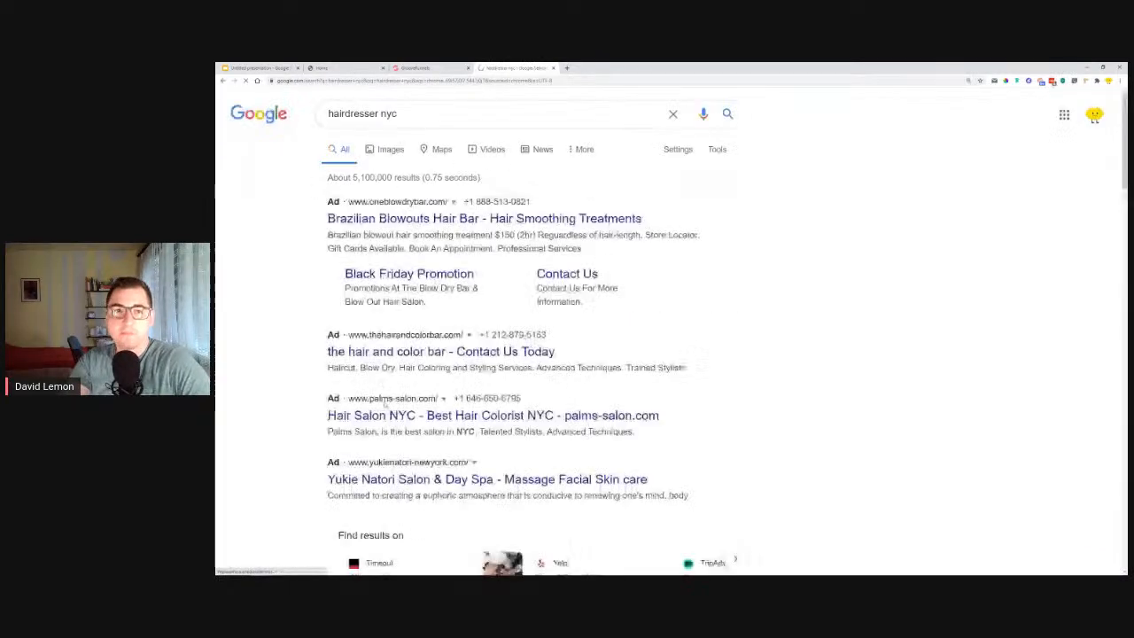
pyautogui.scroll(-10, 297, 294)
pyautogui.scroll(-5, 297, 293)
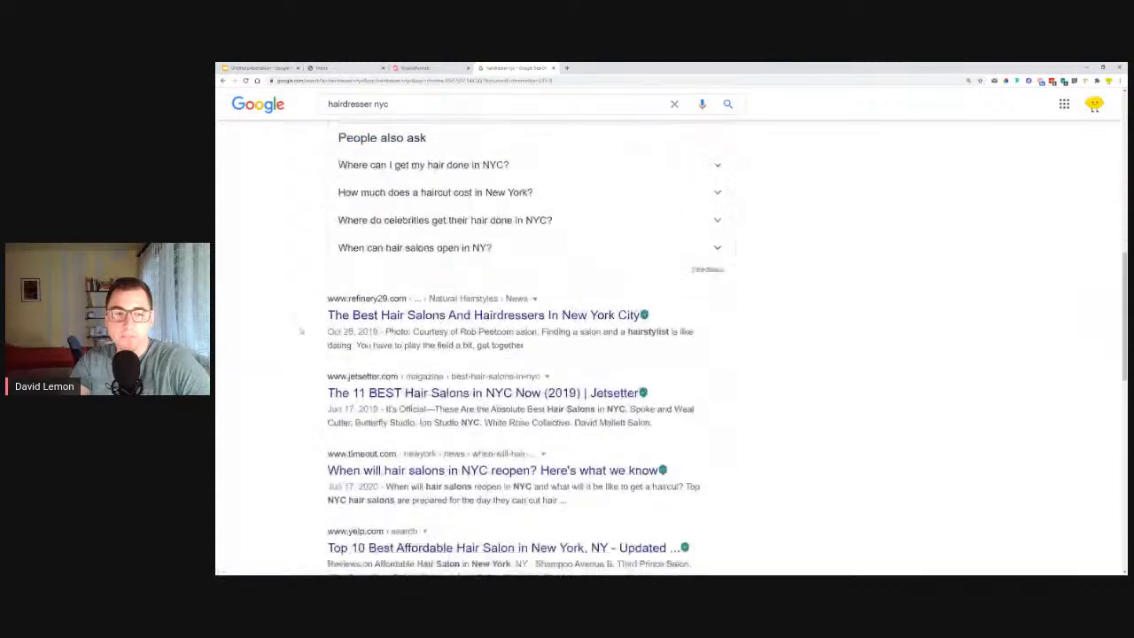
pyautogui.scroll(-5, 915, 343)
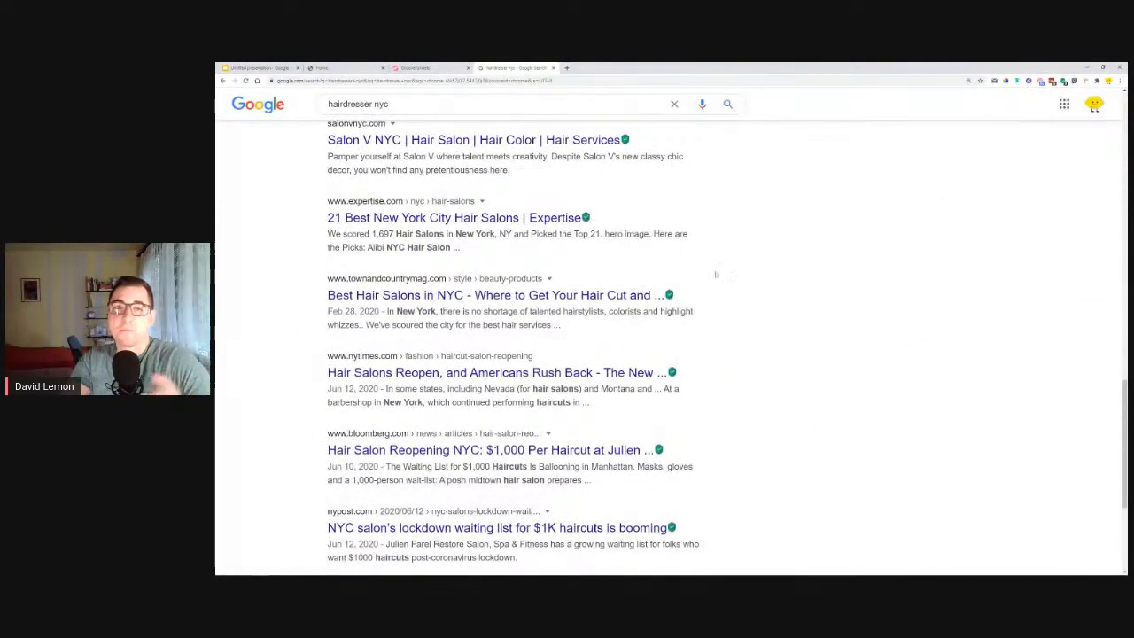
pyautogui.click(553, 68)
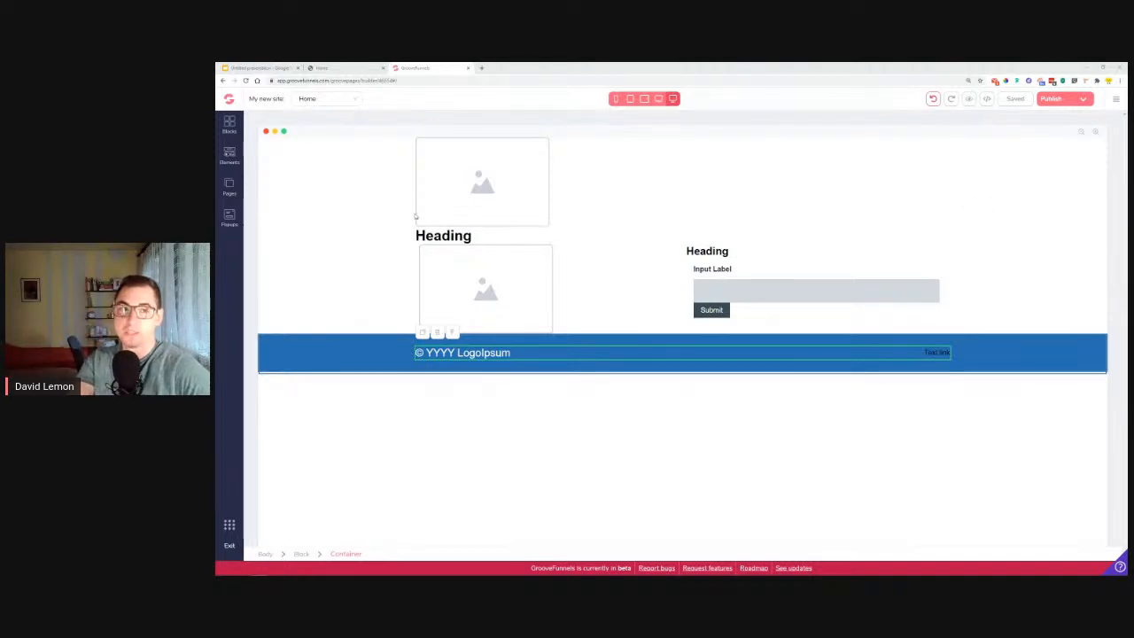
# Following the reference page, set the main block's outer container to a vertical layout in Expert mode with centered secondary alignment.
pyautogui.click(343, 66)
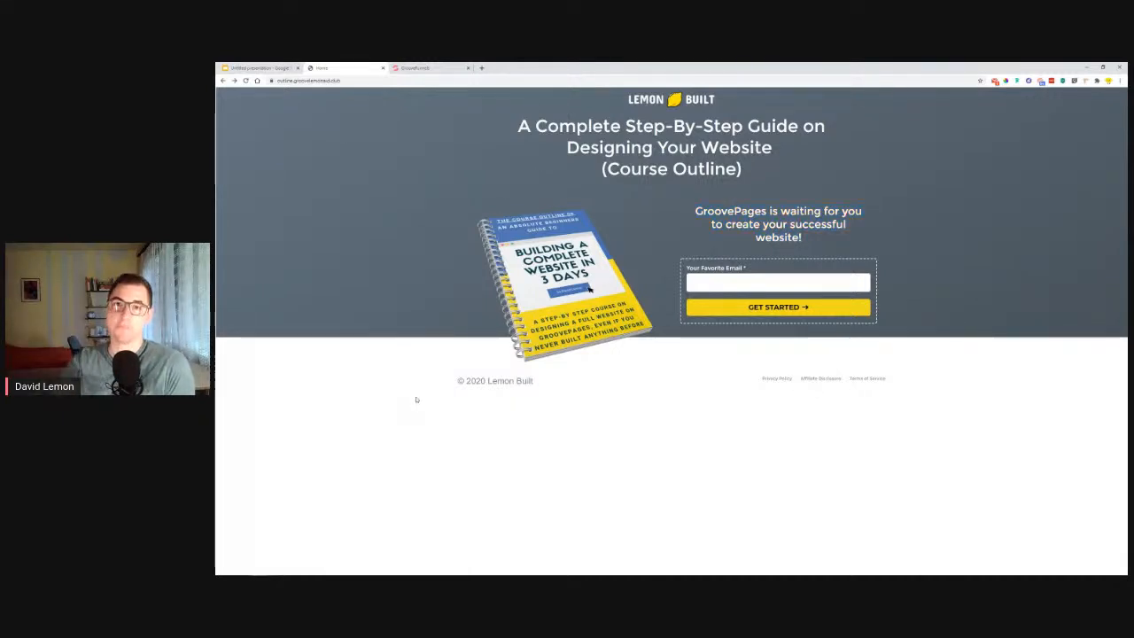
pyautogui.click(400, 68)
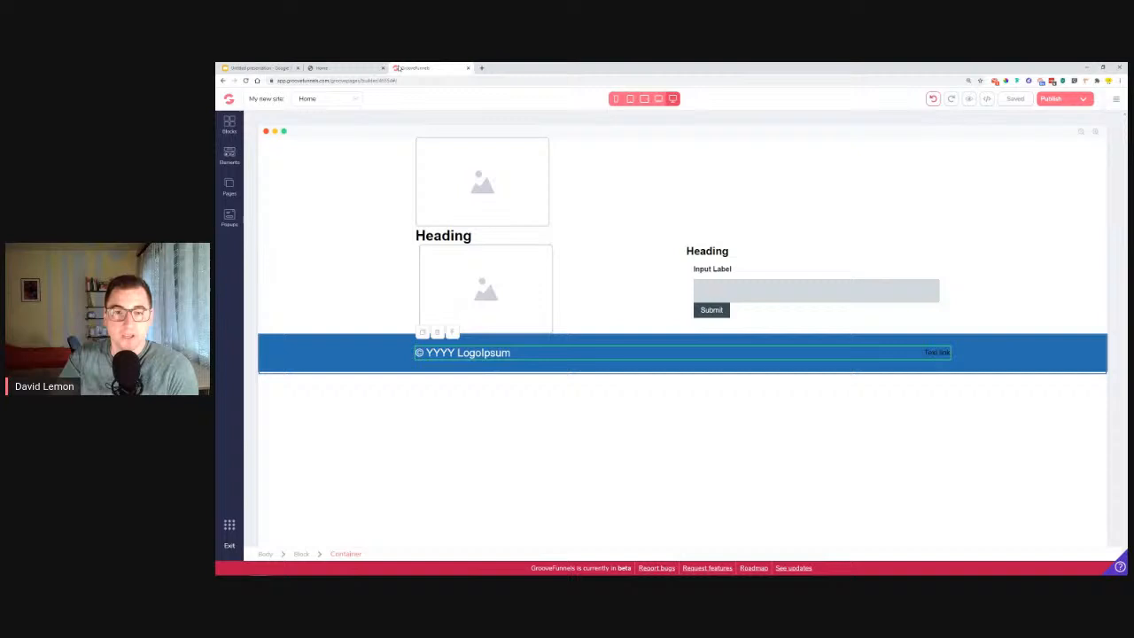
pyautogui.click(527, 183)
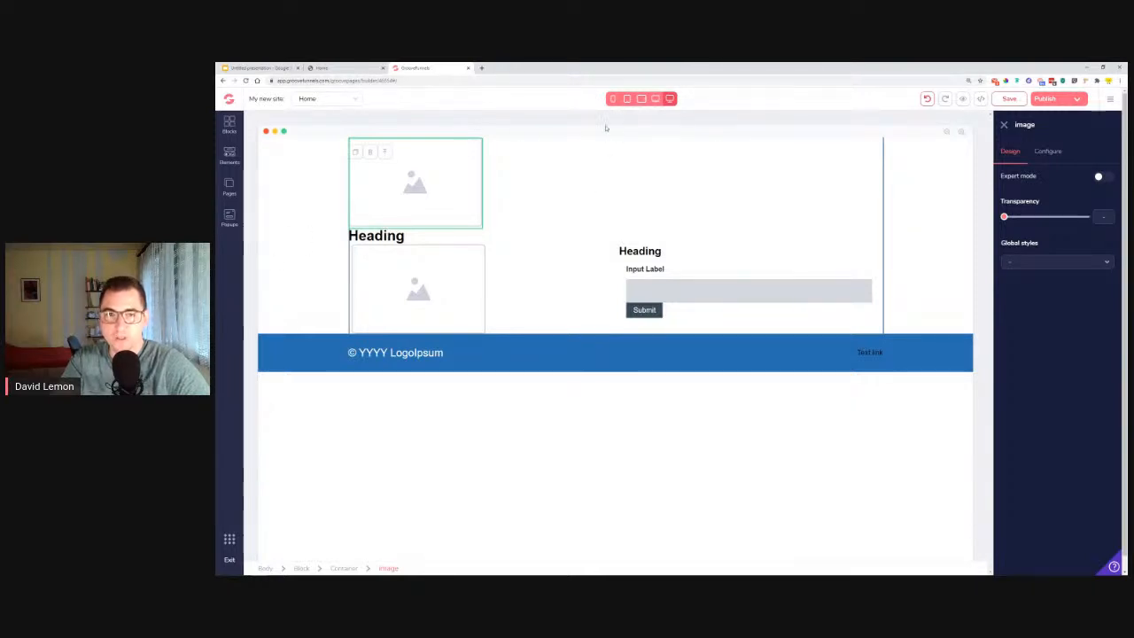
pyautogui.click(876, 161)
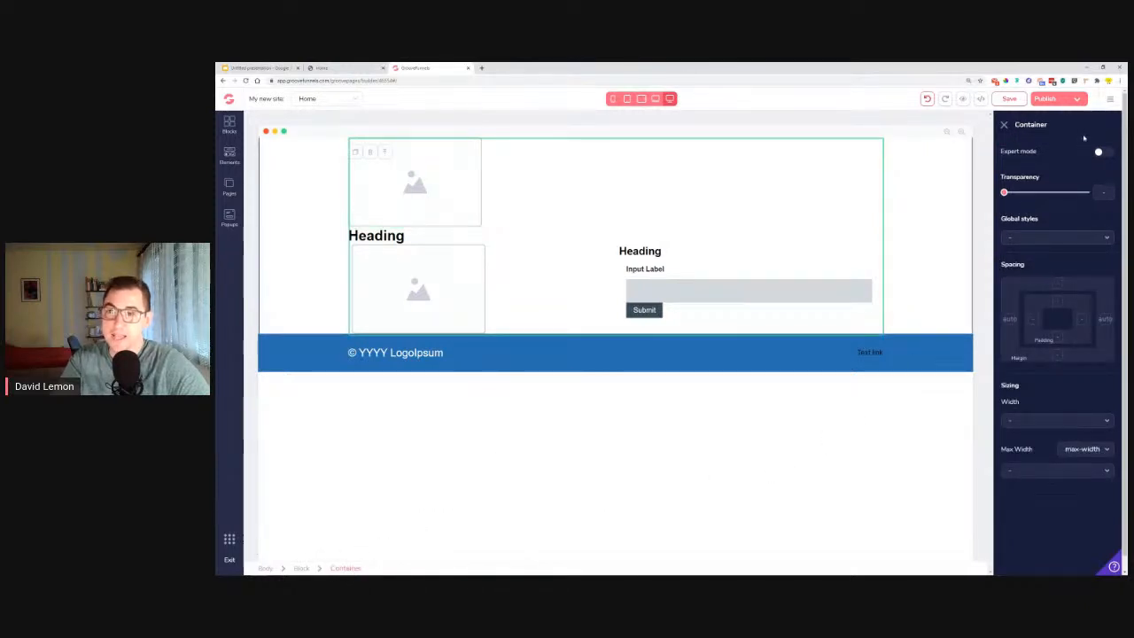
pyautogui.click(1099, 152)
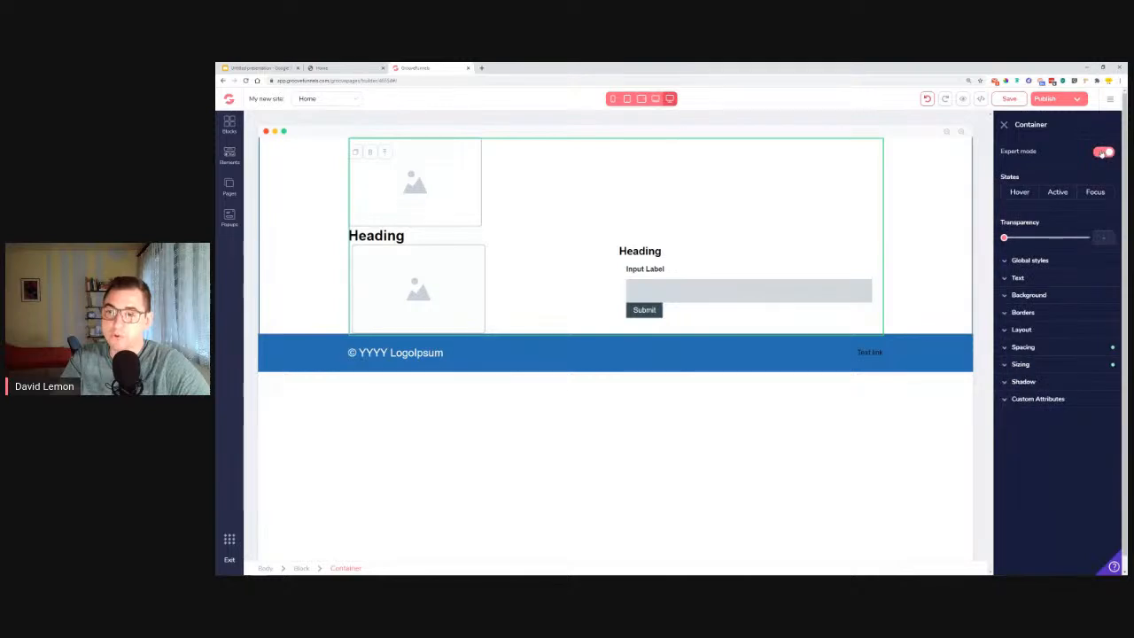
pyautogui.click(1056, 334)
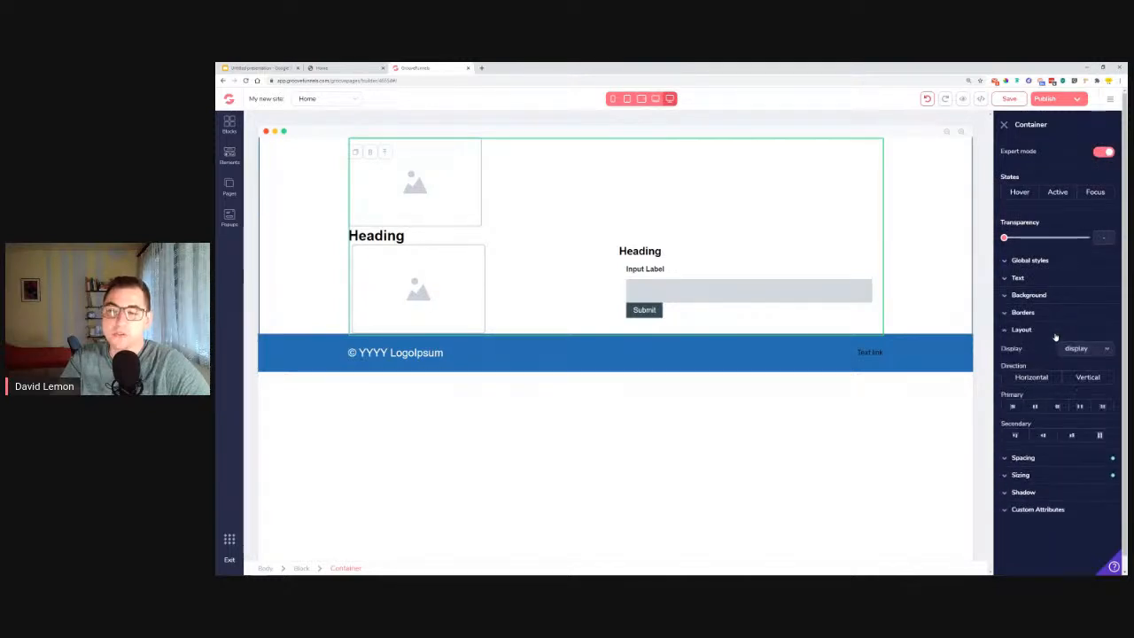
pyautogui.click(1086, 378)
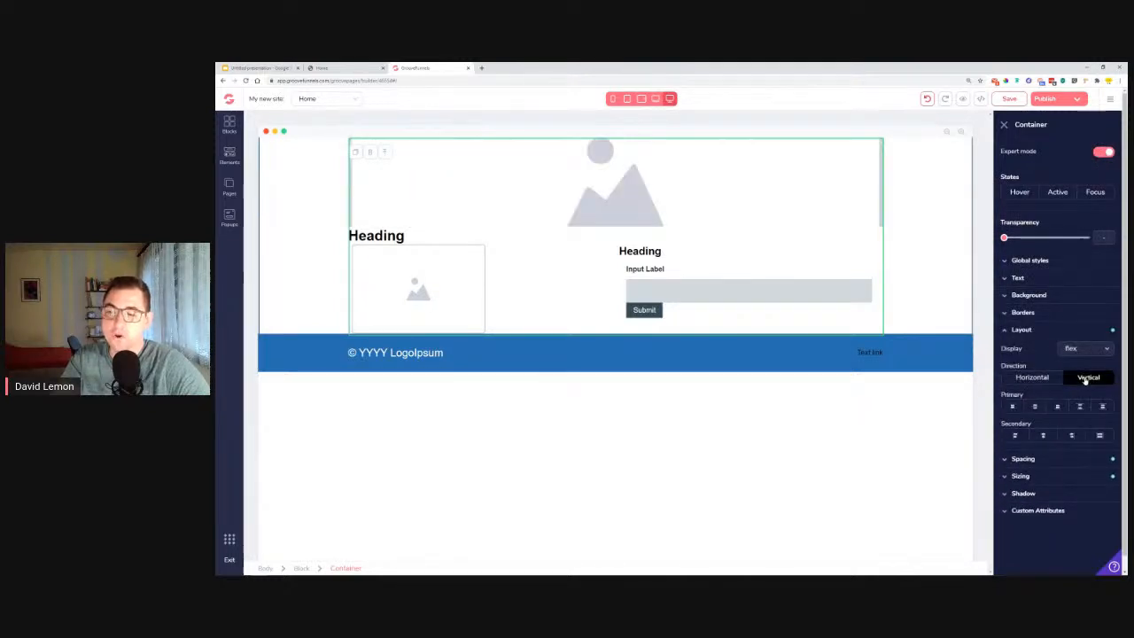
pyautogui.click(1044, 435)
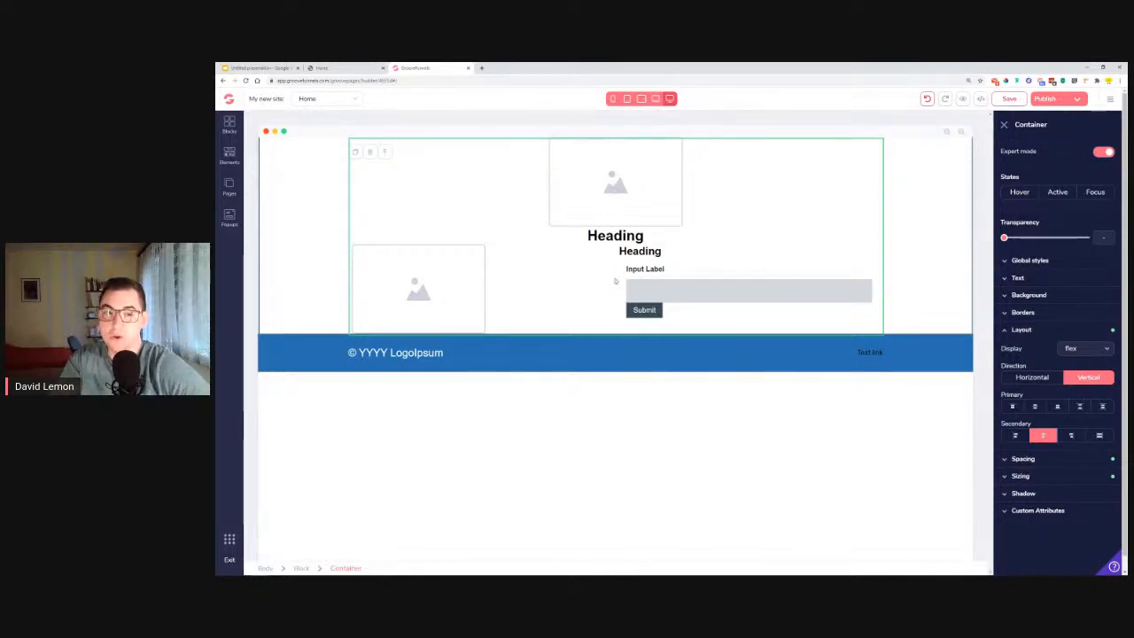
# Give the left column's container beside the form a vertical layout direction with centered secondary alignment.
pyautogui.click(513, 275)
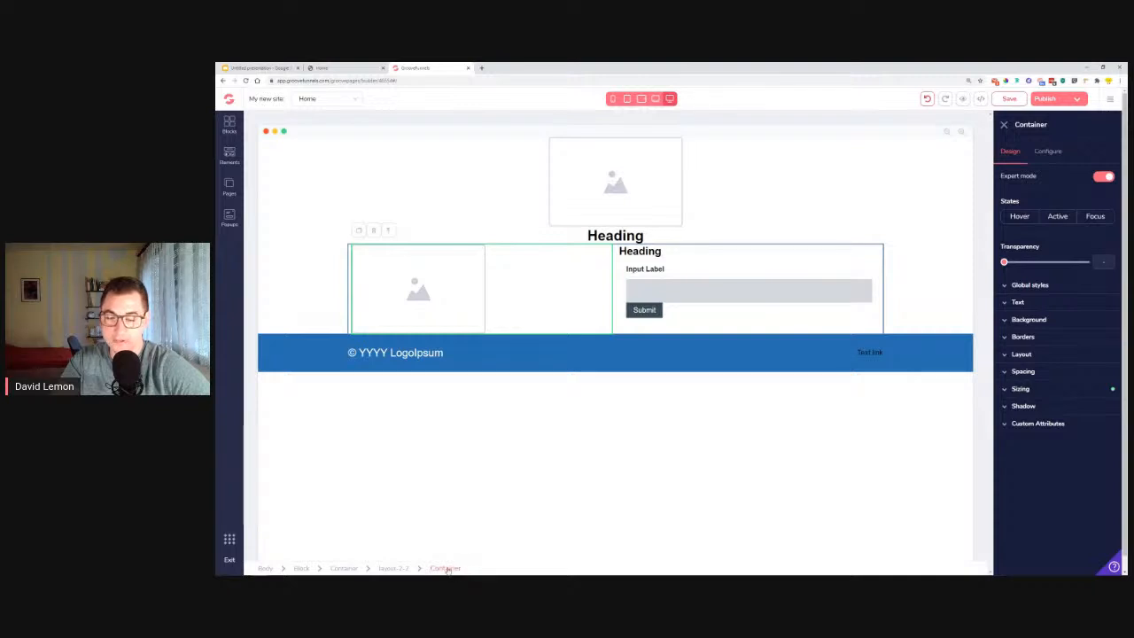
pyautogui.click(1053, 355)
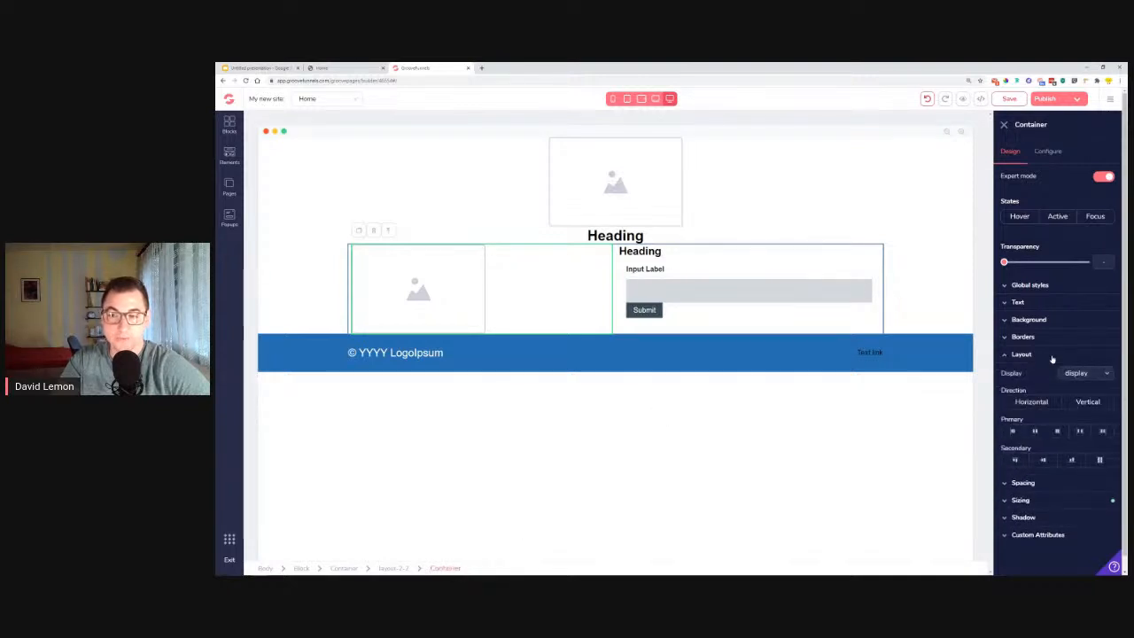
pyautogui.click(1090, 402)
pyautogui.click(1043, 460)
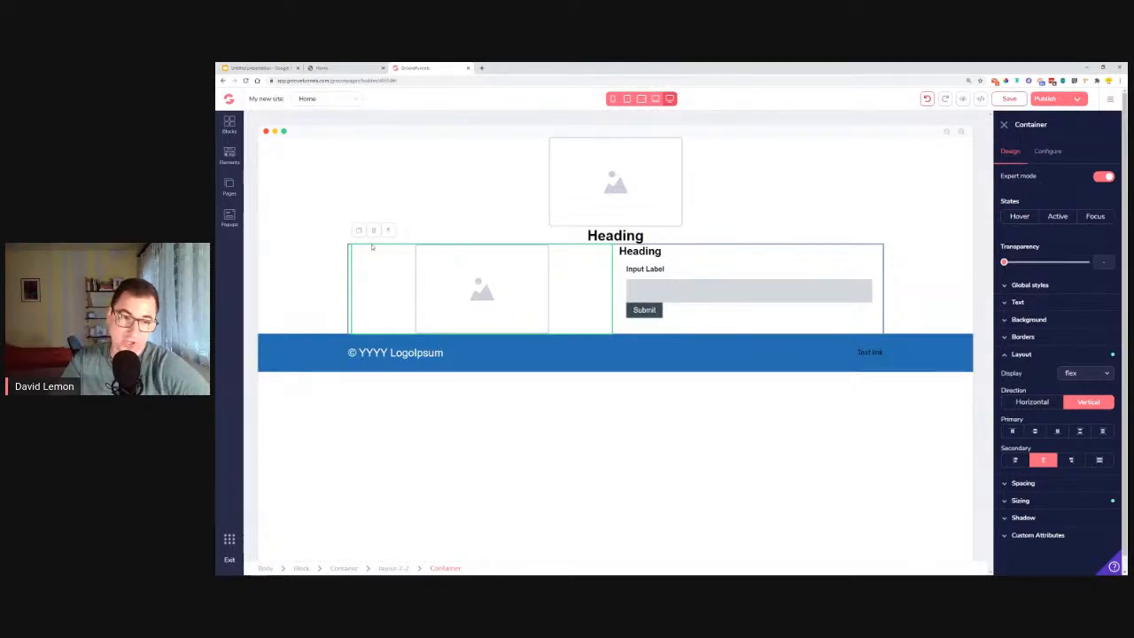
# Try start and end secondary alignment on the left column's container, and return it to center.
pyautogui.click(1015, 461)
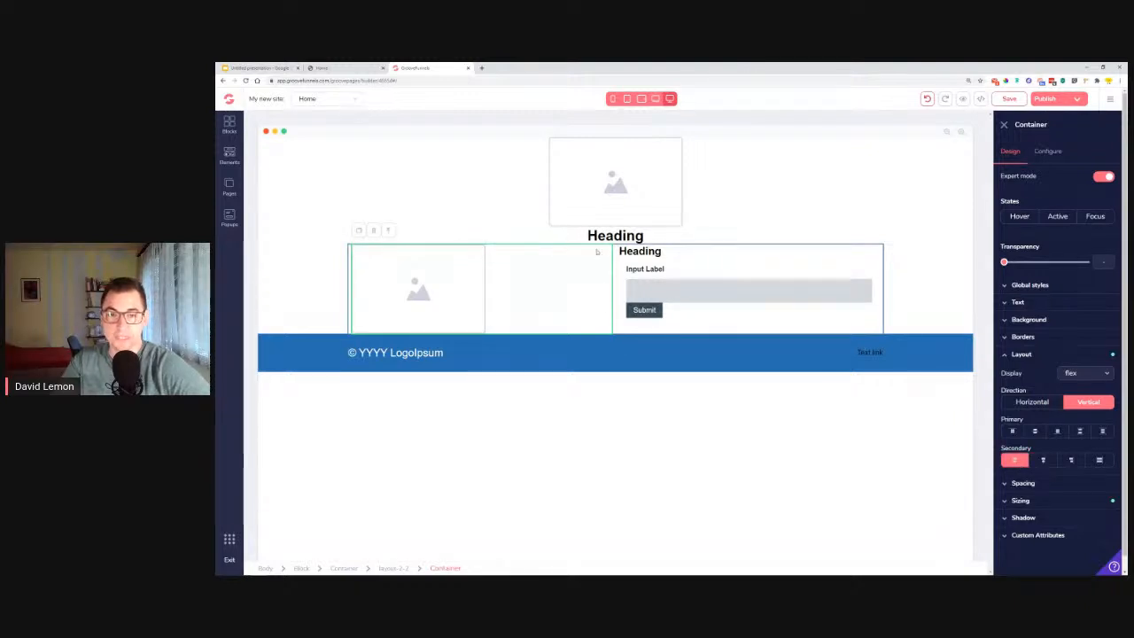
pyautogui.click(1072, 461)
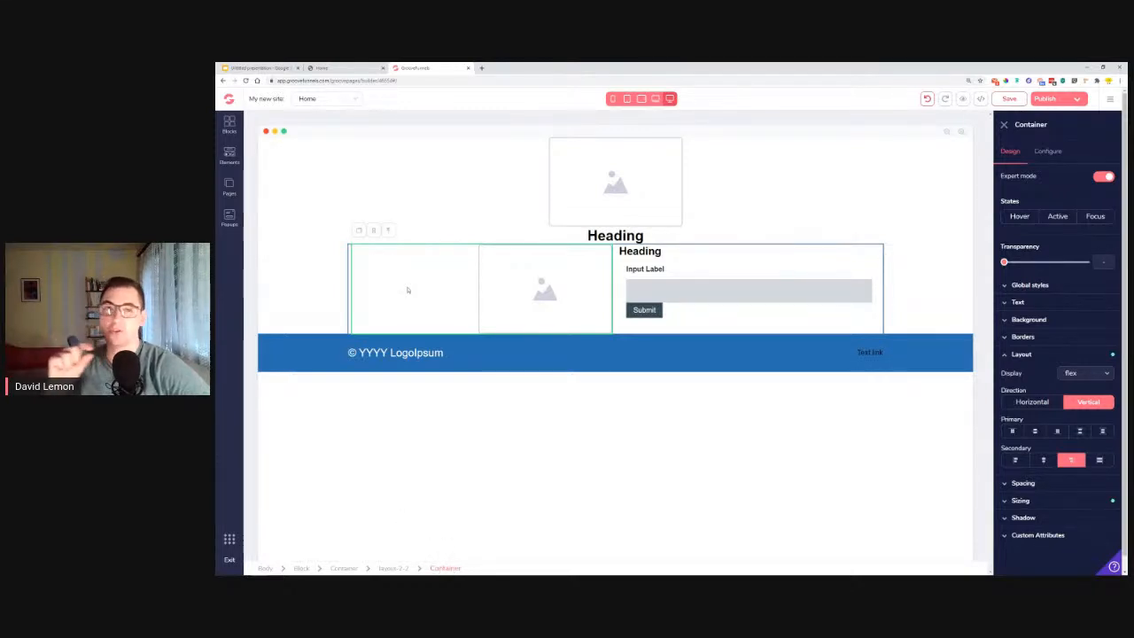
pyautogui.click(1043, 460)
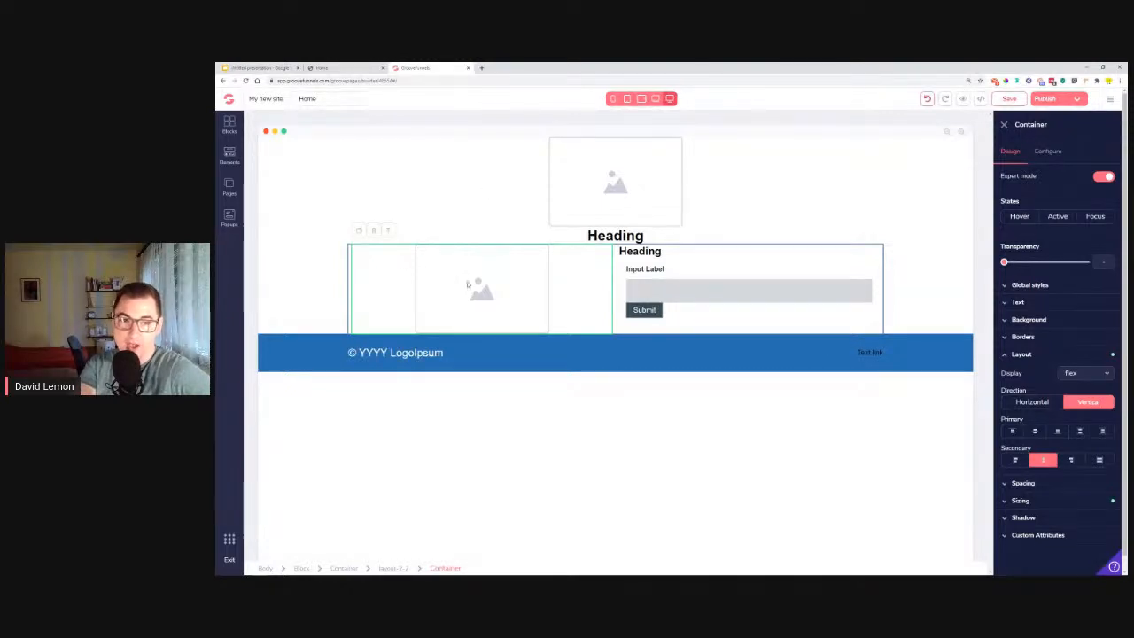
# Add a Solid Button above the left column's image and view the link types available in its configuration.
pyautogui.click(413, 247)
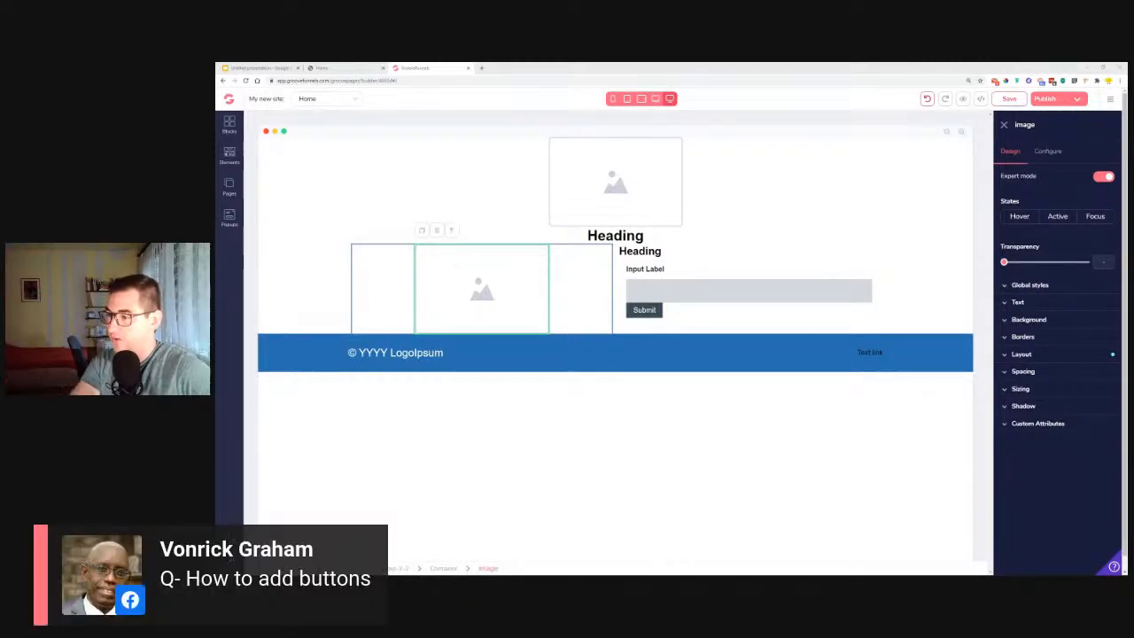
pyautogui.click(228, 157)
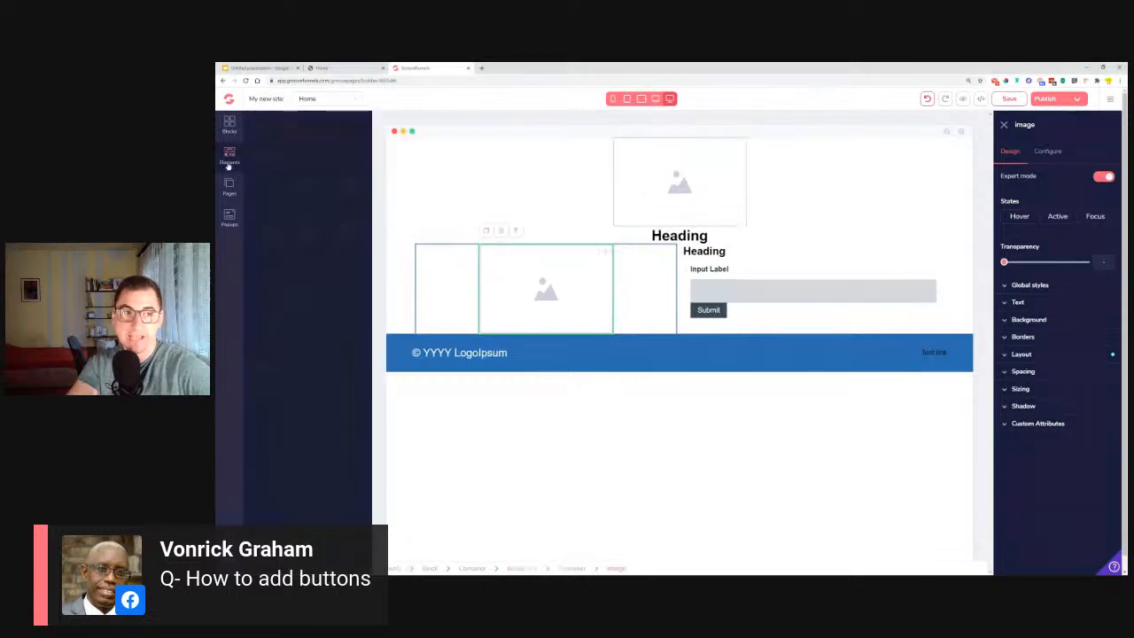
pyautogui.scroll(-5, 272, 365)
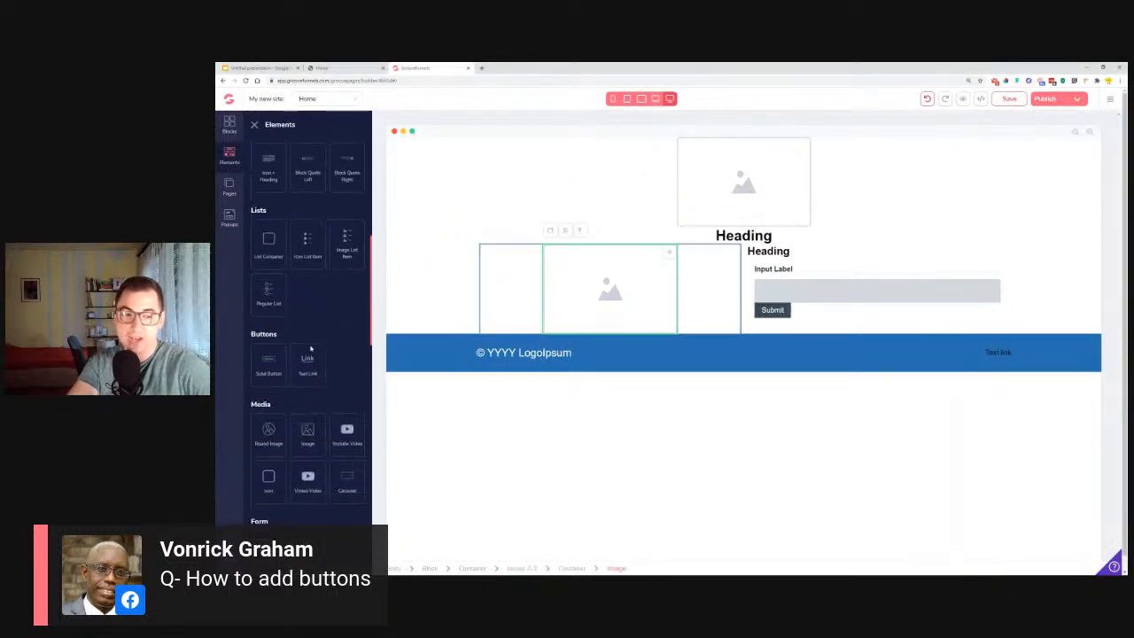
pyautogui.moveTo(267, 365); pyautogui.dragTo(613, 254)
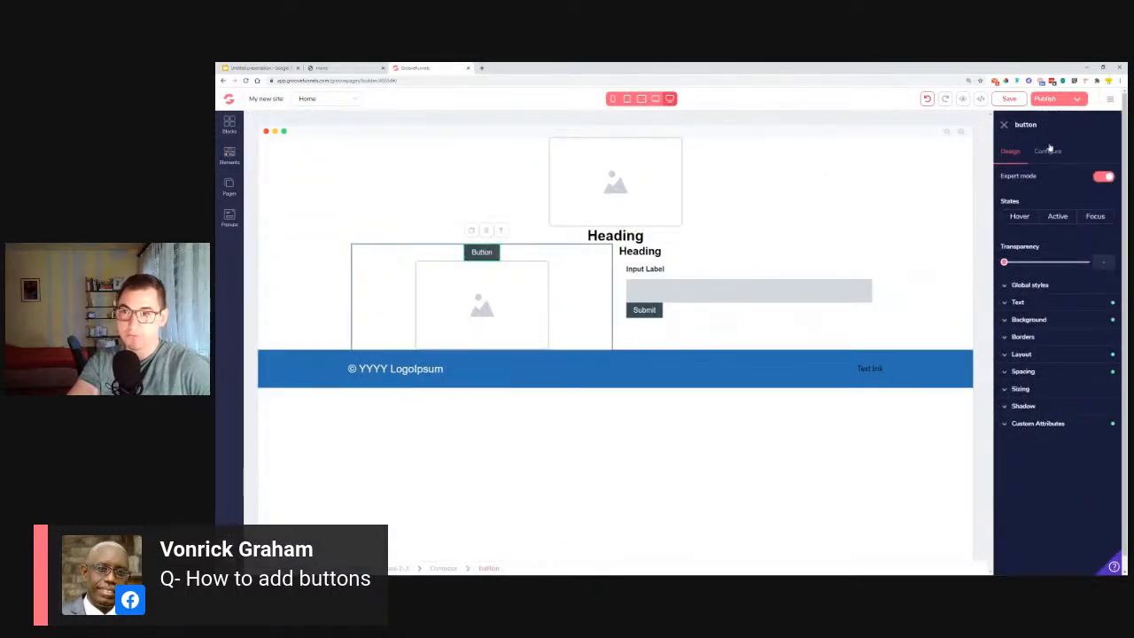
pyautogui.click(1048, 150)
pyautogui.click(1026, 234)
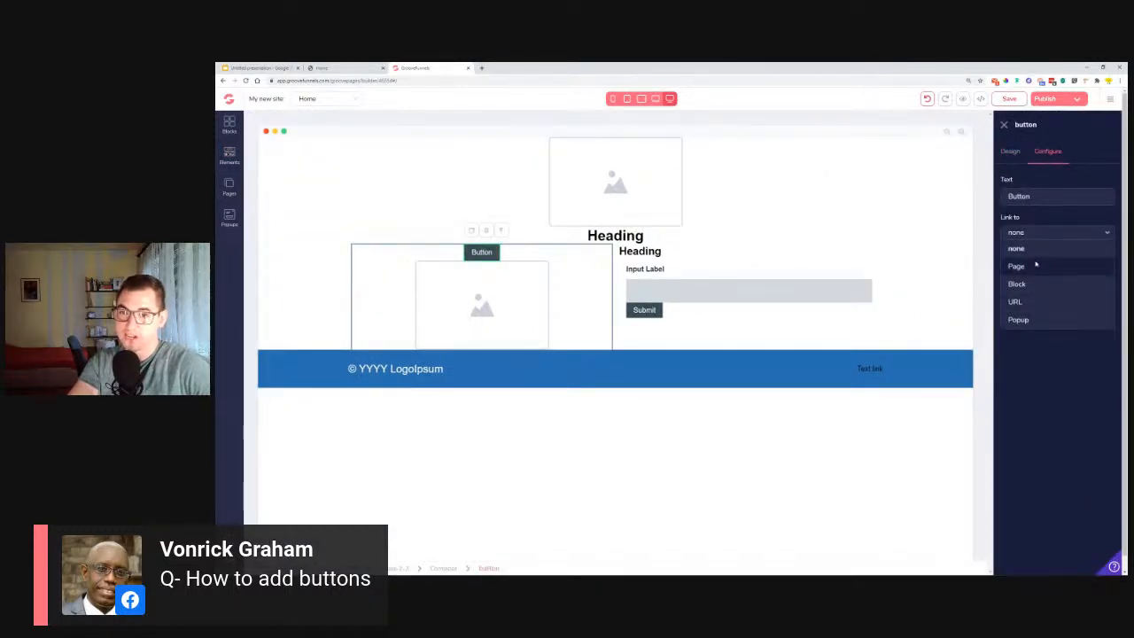
# Examine the form elements available for adding, and view the button action options of the form's Submit button.
pyautogui.click(644, 310)
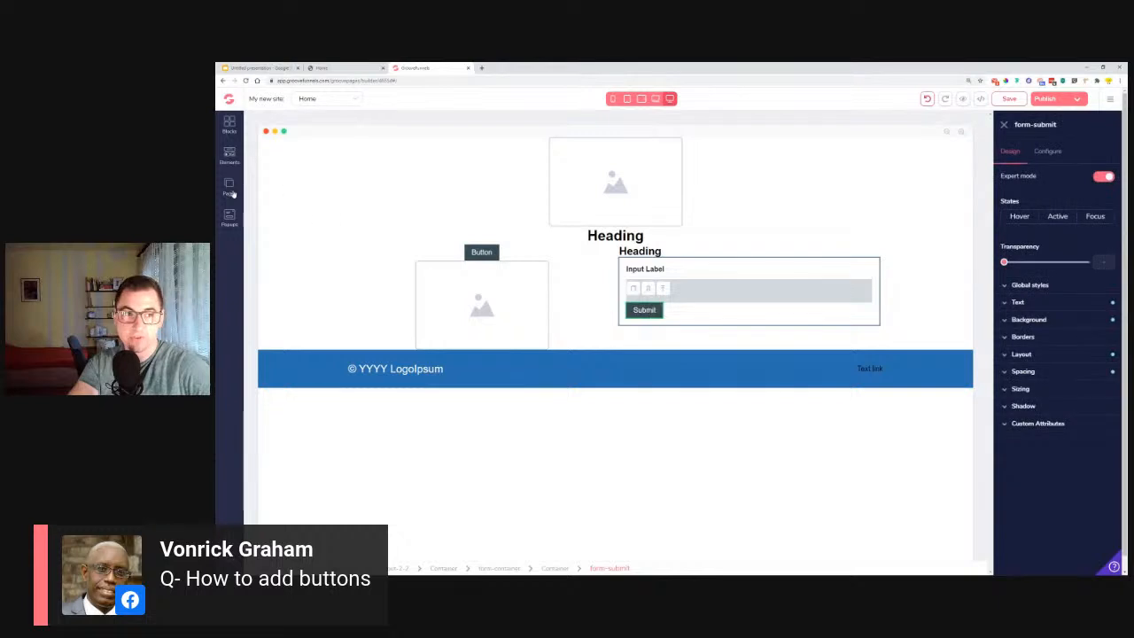
pyautogui.click(230, 156)
pyautogui.scroll(-5, 297, 378)
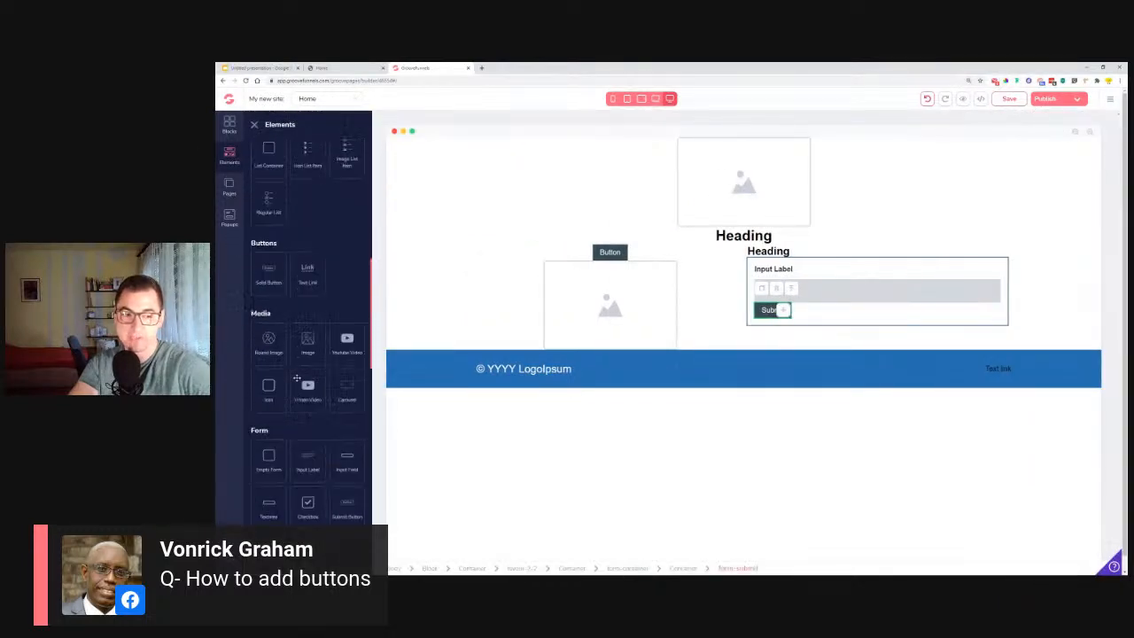
pyautogui.scroll(-3, 297, 378)
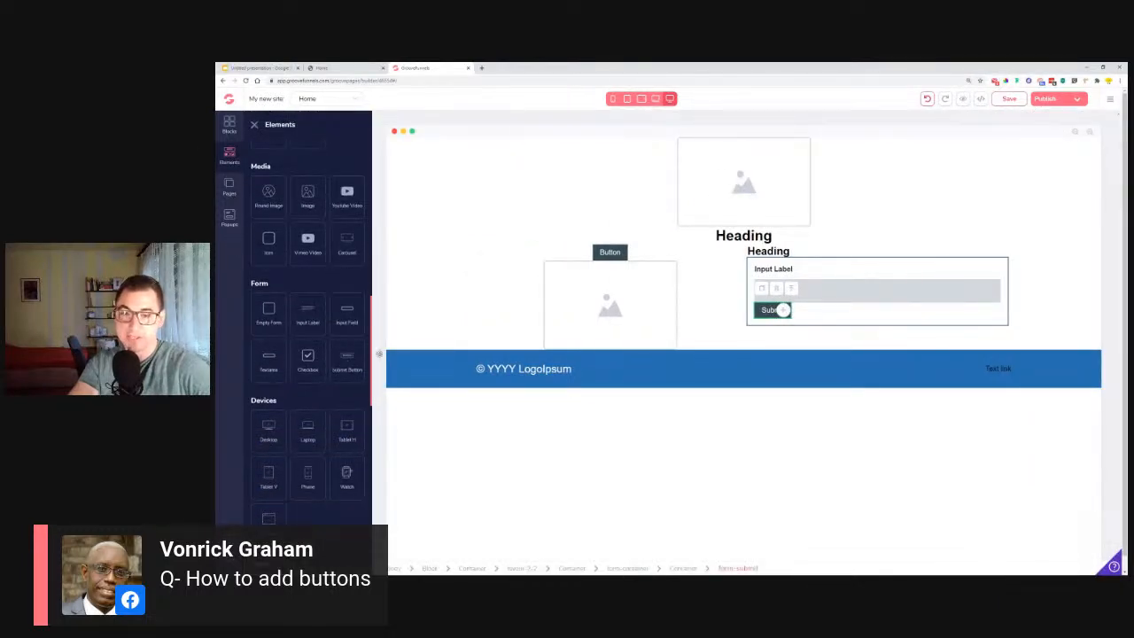
pyautogui.click(596, 288)
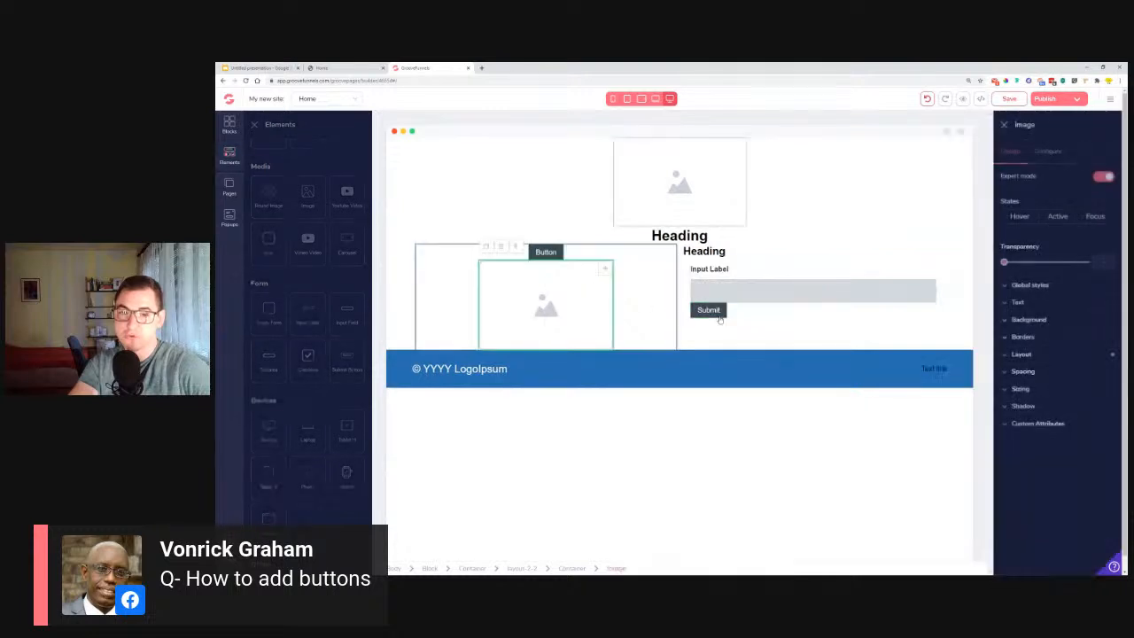
pyautogui.click(644, 309)
pyautogui.click(644, 309)
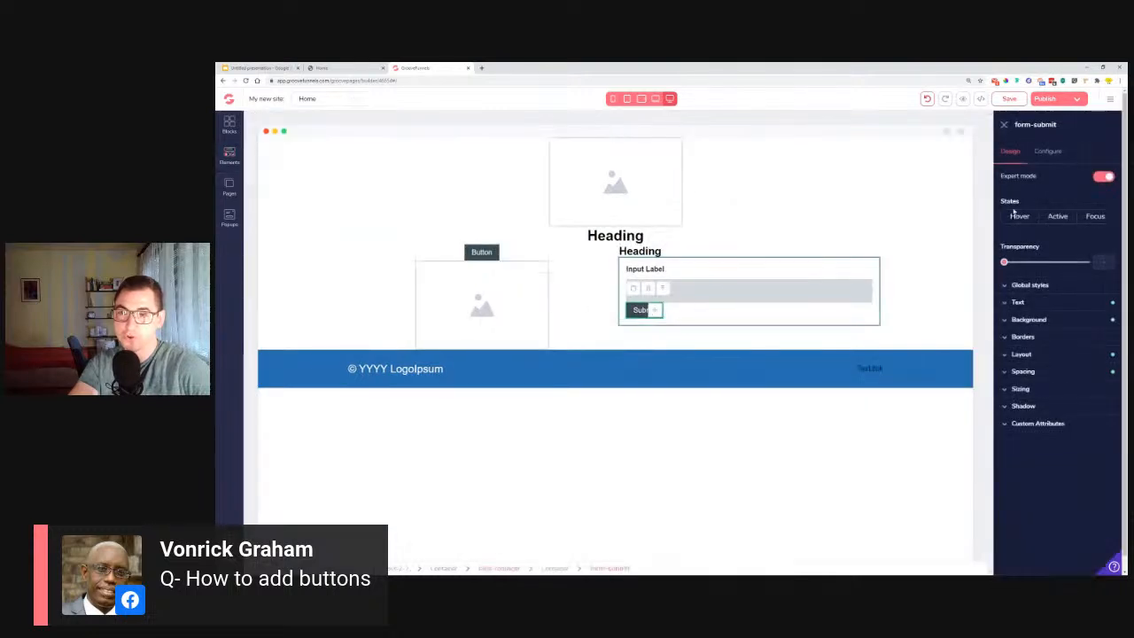
pyautogui.click(1060, 153)
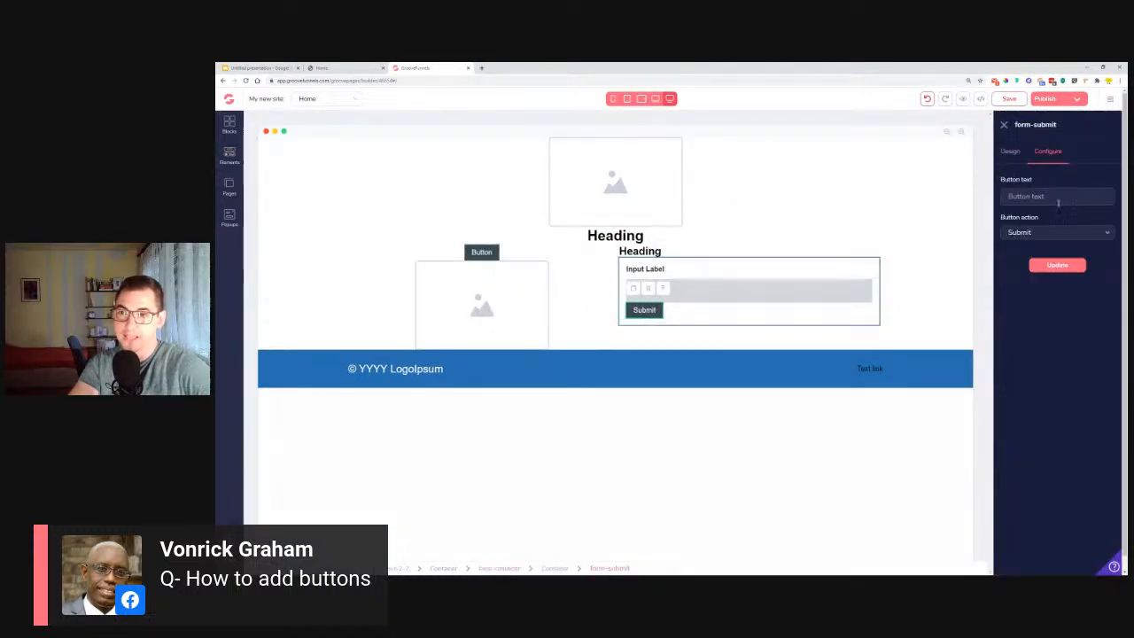
pyautogui.click(1038, 234)
pyautogui.click(1037, 235)
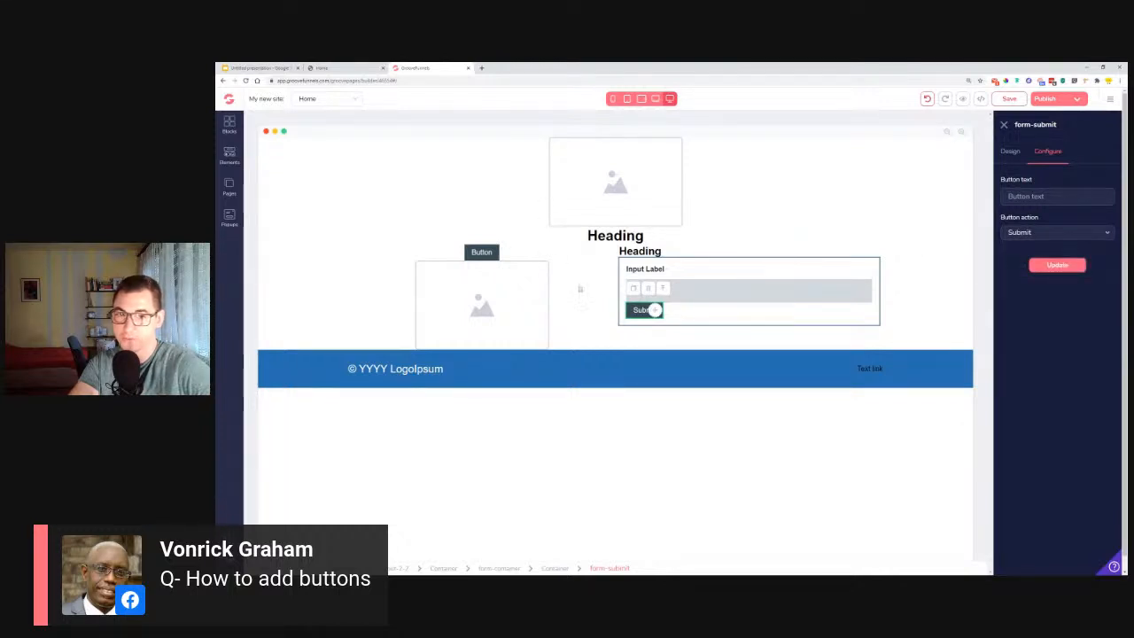
# Delete the button above the left column's image.
pyautogui.click(483, 252)
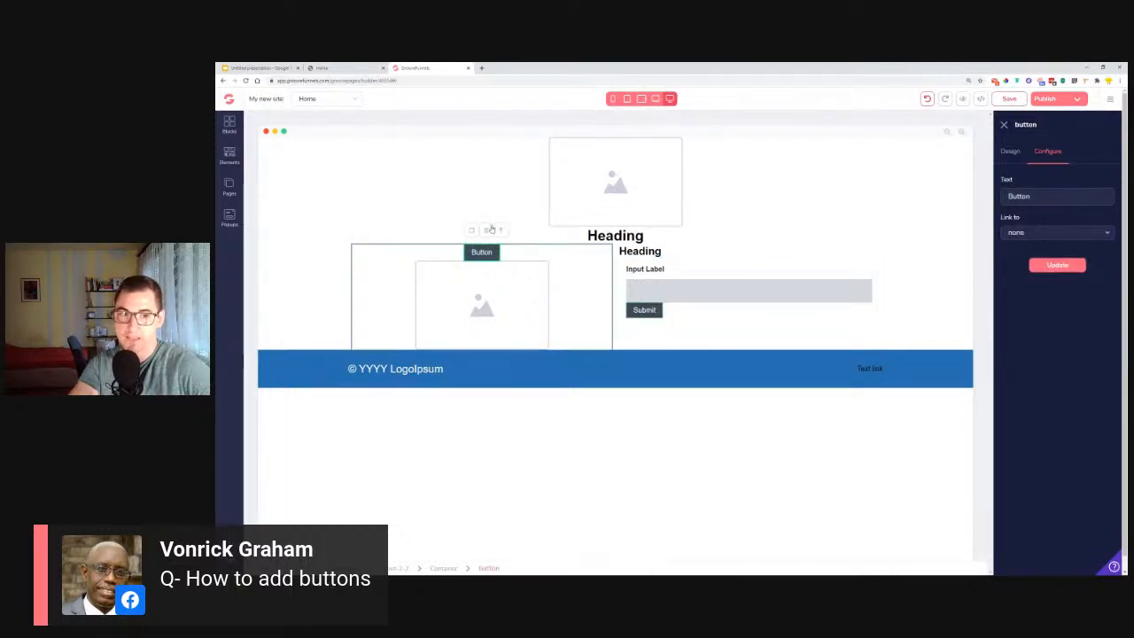
pyautogui.click(499, 232)
pyautogui.click(692, 347)
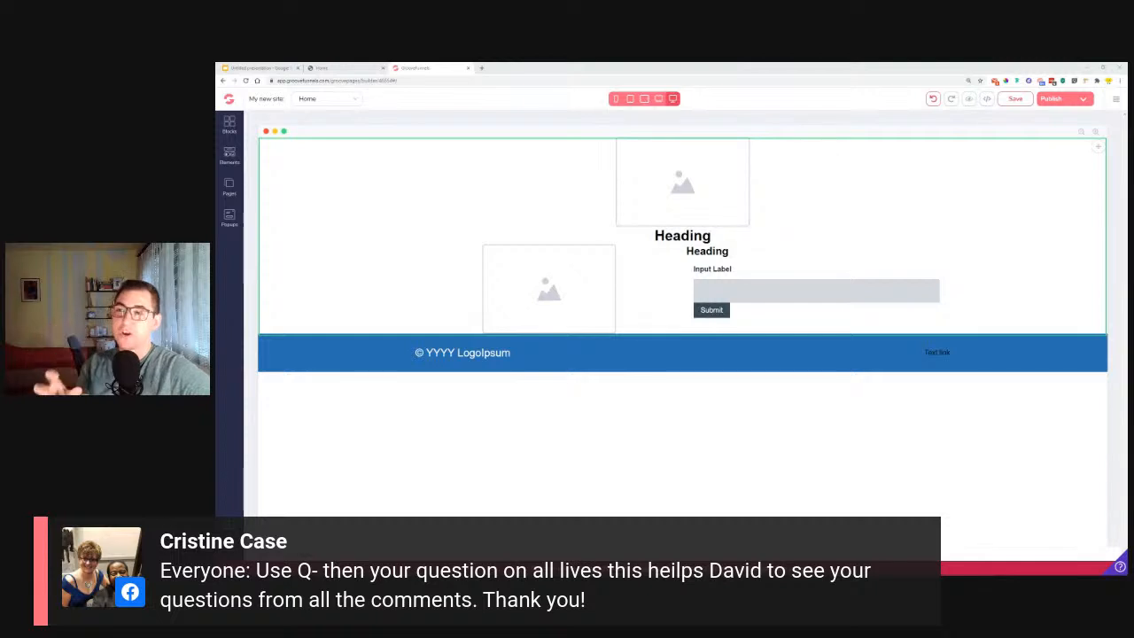
# Switch to the Google Slides presentation and view the question format slide and the "Q&A Time!!!" slide.
pyautogui.click(278, 68)
pyautogui.click(261, 235)
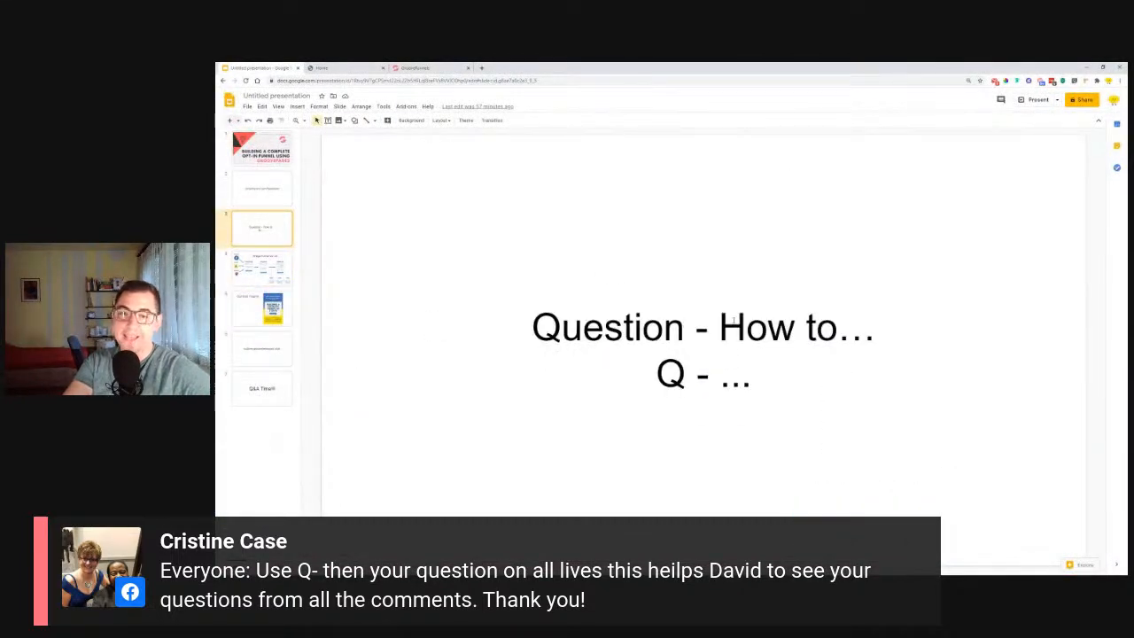
pyautogui.moveTo(723, 325); pyautogui.dragTo(902, 326)
pyautogui.click(843, 257)
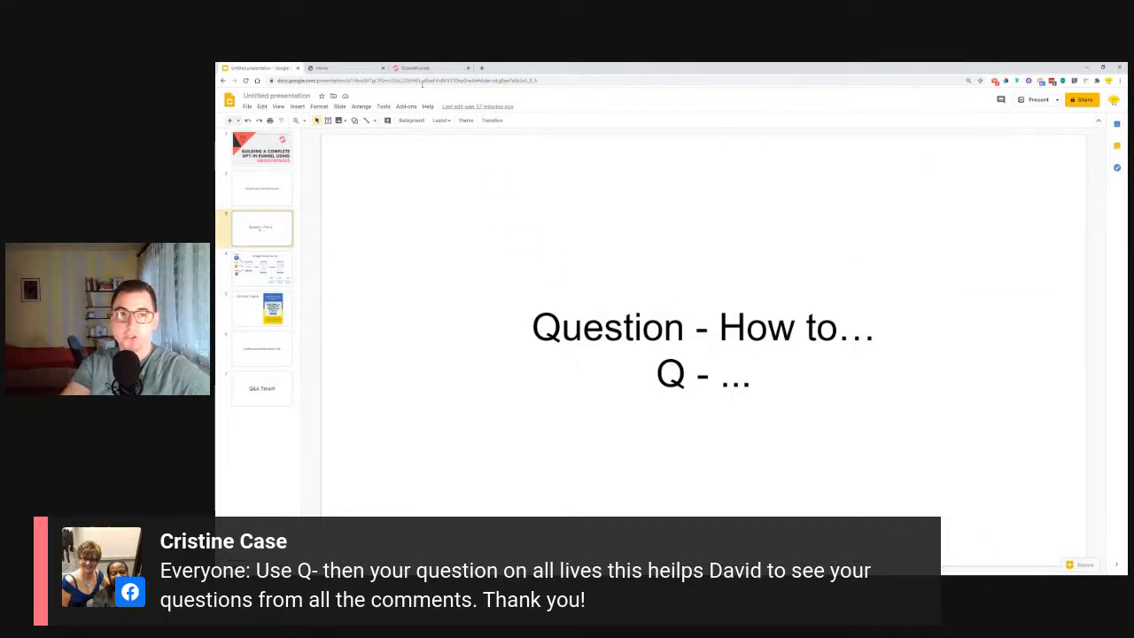
pyautogui.click(268, 397)
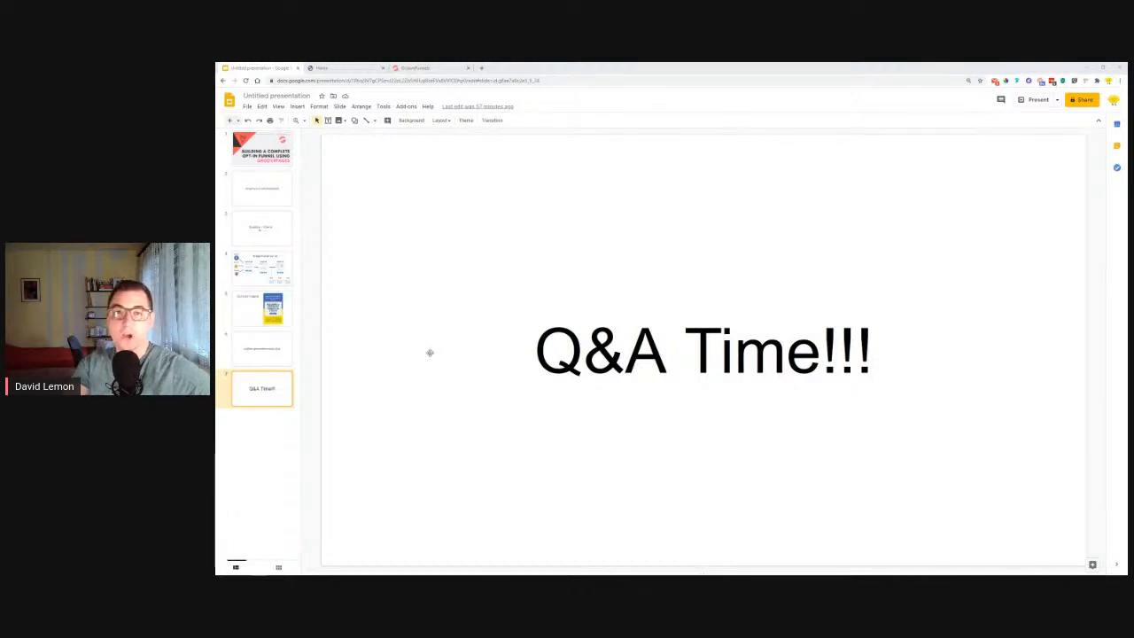
# Back in GroovePages, fill the image placeholder above the main heading with the Lemon Built logo from My Files, keeping its dimensions.
pyautogui.click(415, 67)
pyautogui.click(722, 185)
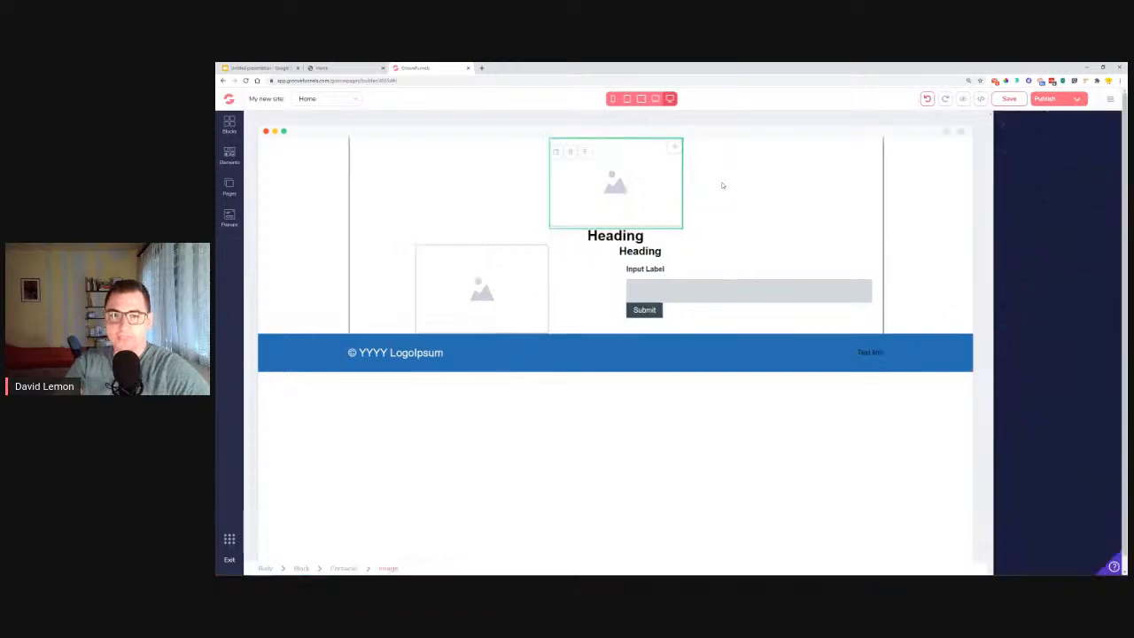
pyautogui.click(1049, 152)
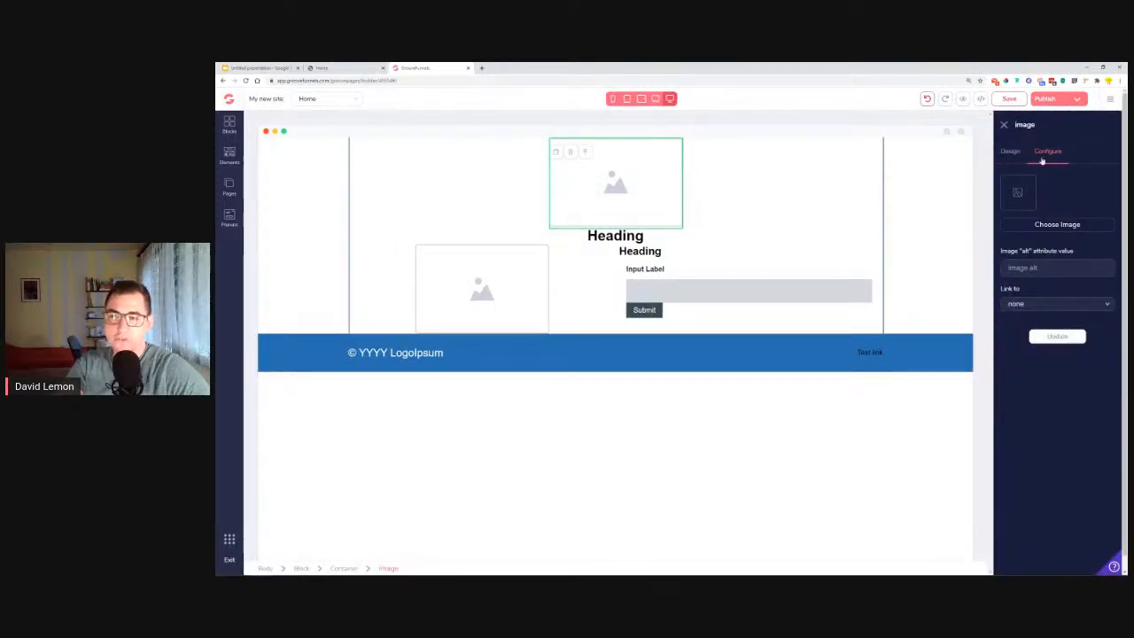
pyautogui.click(1057, 227)
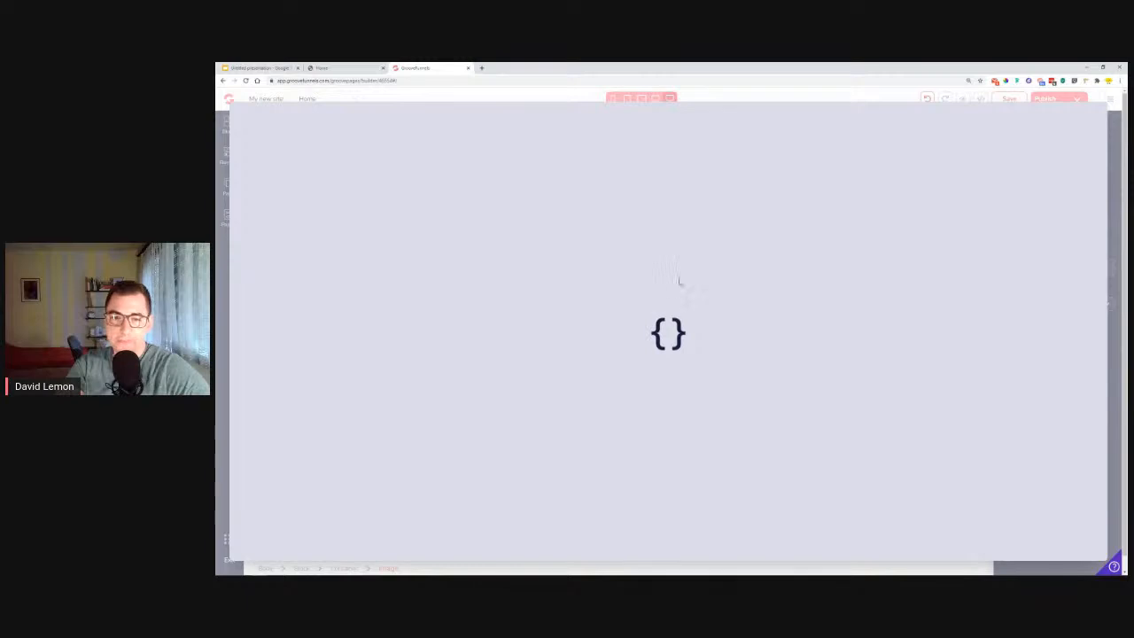
pyautogui.scroll(-8, 628, 332)
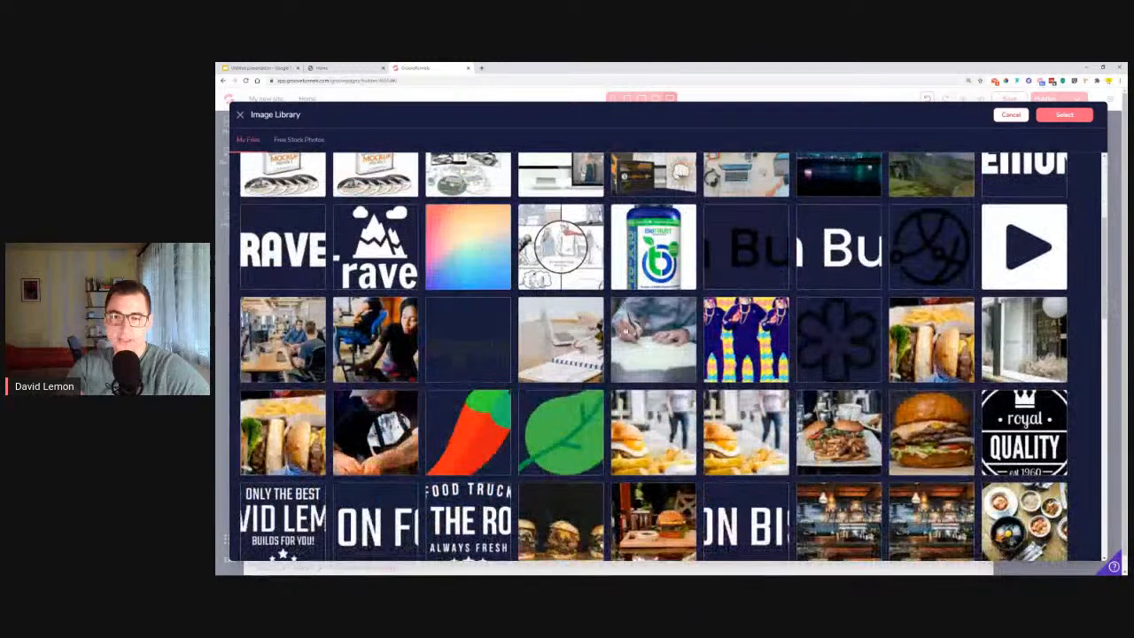
pyautogui.scroll(-5, 629, 332)
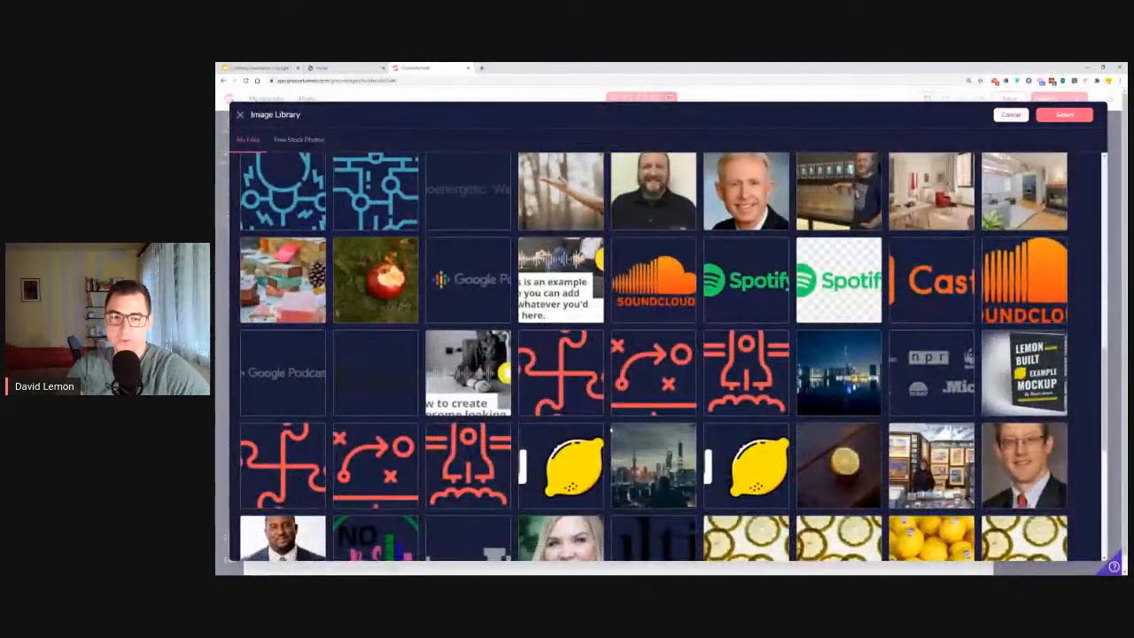
pyautogui.click(576, 438)
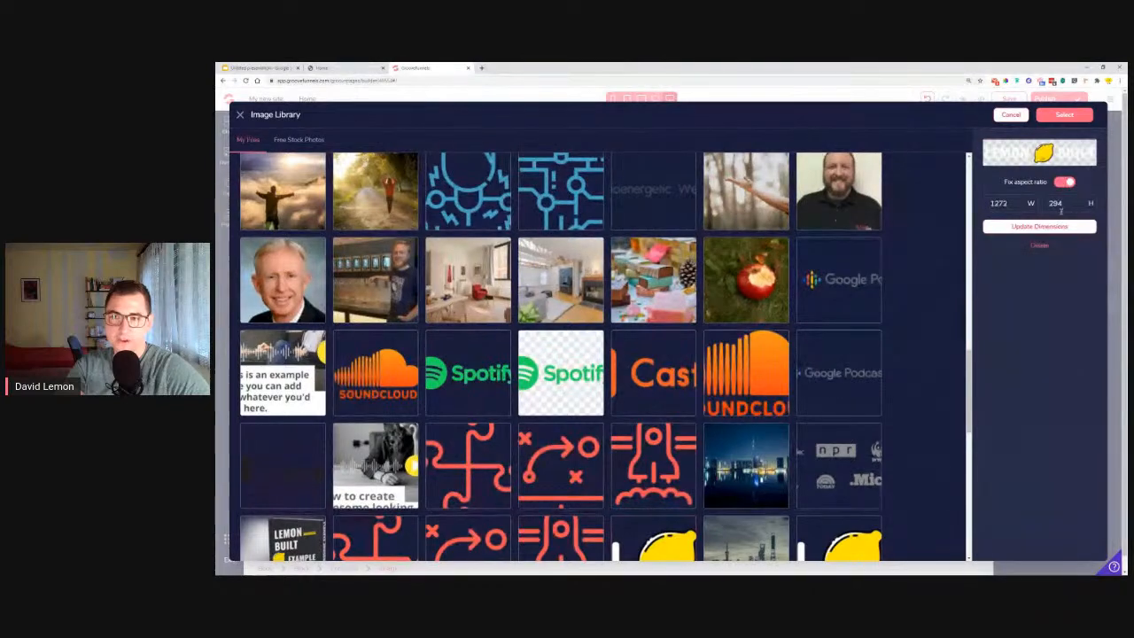
pyautogui.click(1064, 114)
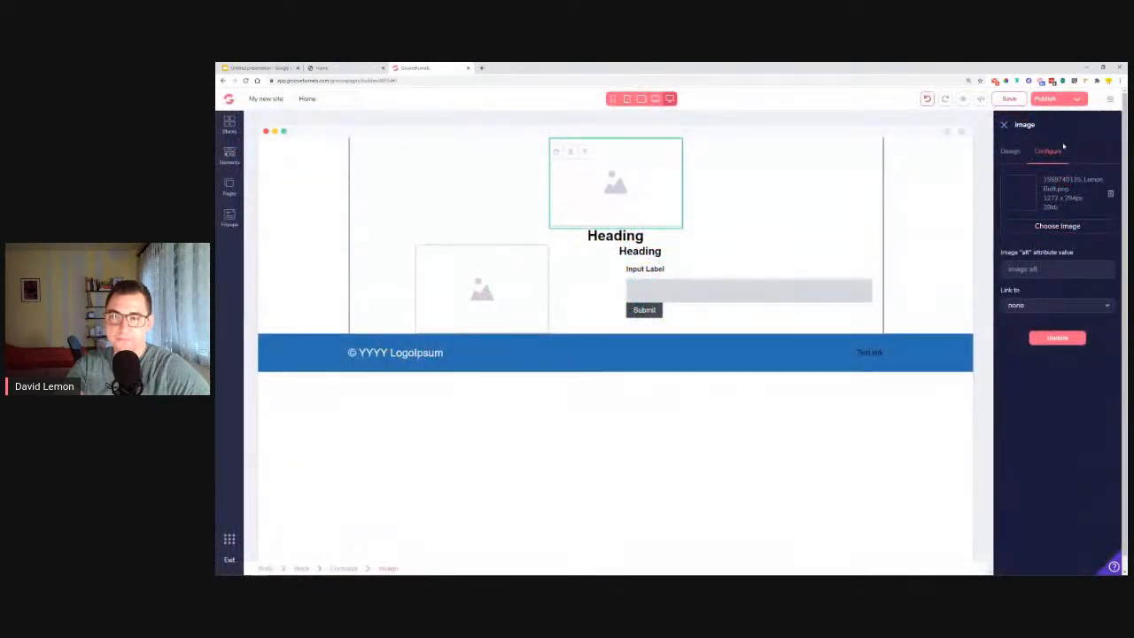
pyautogui.click(1062, 340)
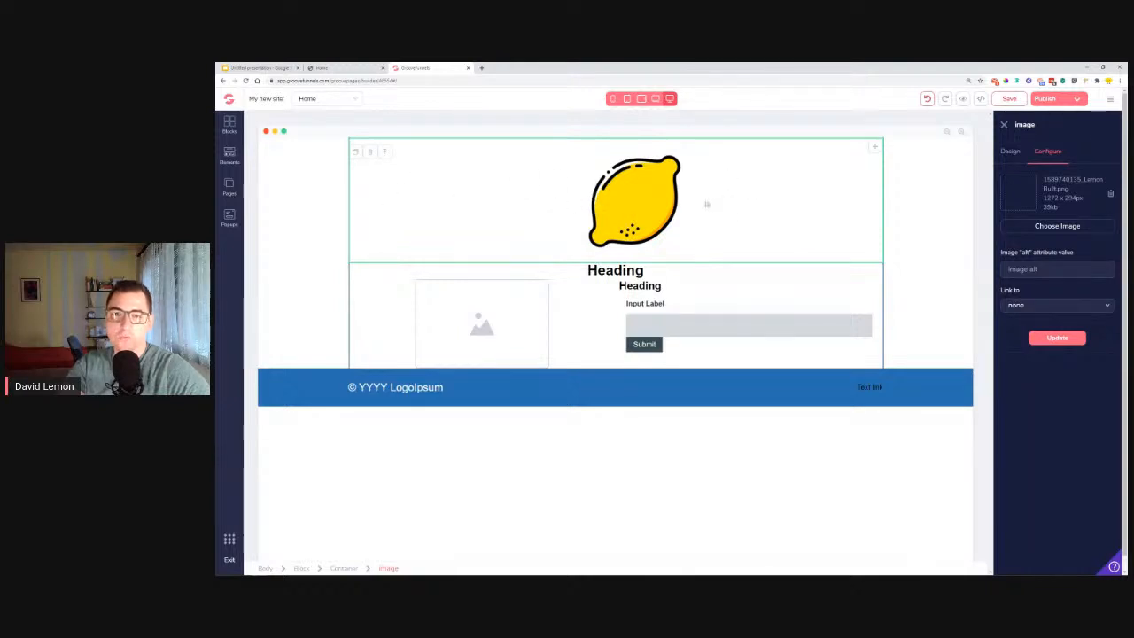
# Set the width of the Lemon Built logo image to 300 px.
pyautogui.click(1014, 154)
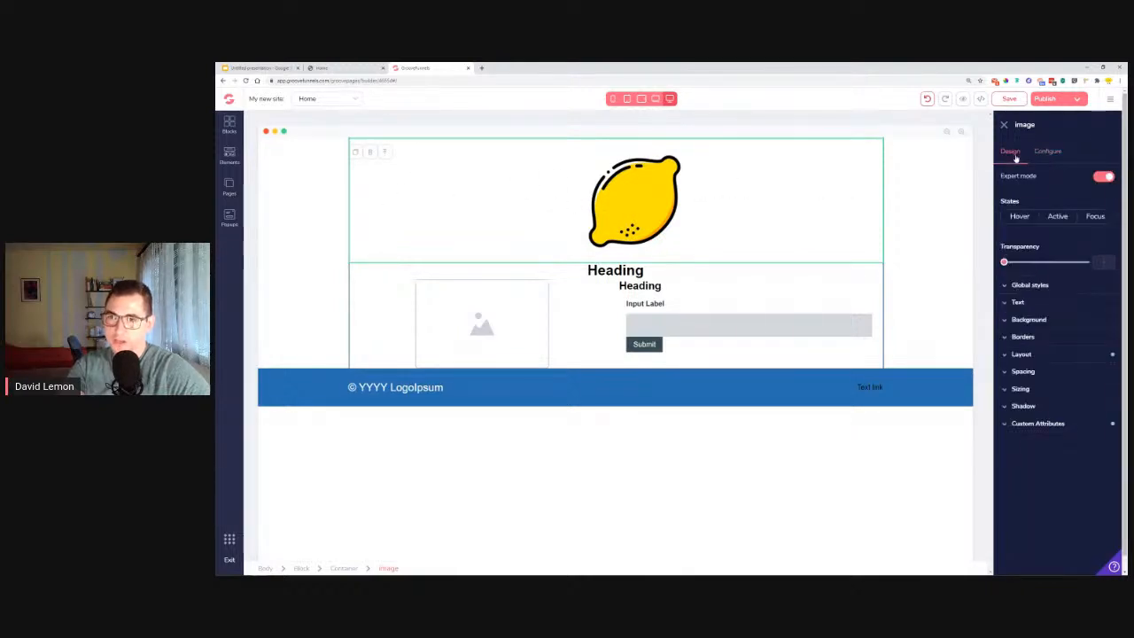
pyautogui.click(1051, 388)
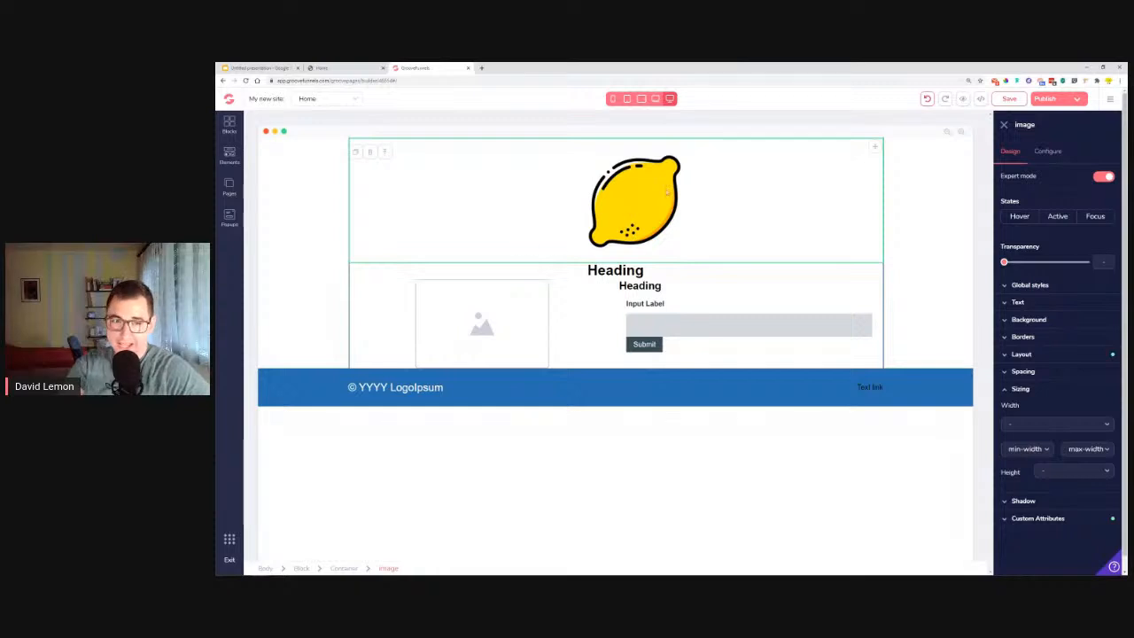
pyautogui.moveTo(1015, 125); pyautogui.dragTo(1031, 125)
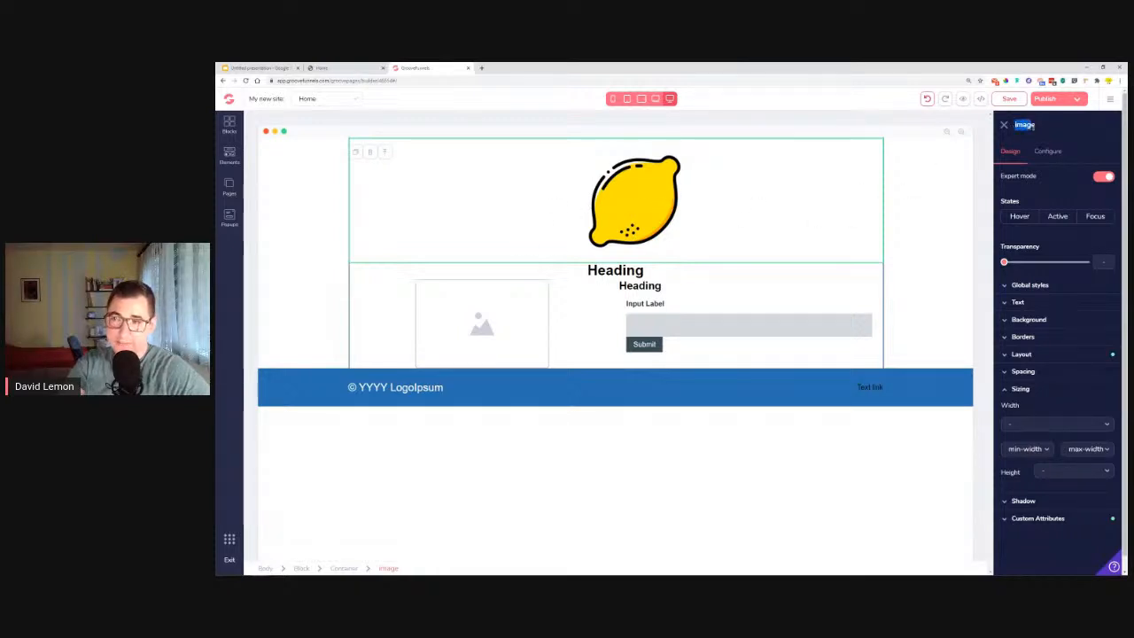
pyautogui.click(1024, 425)
pyautogui.click(1032, 457)
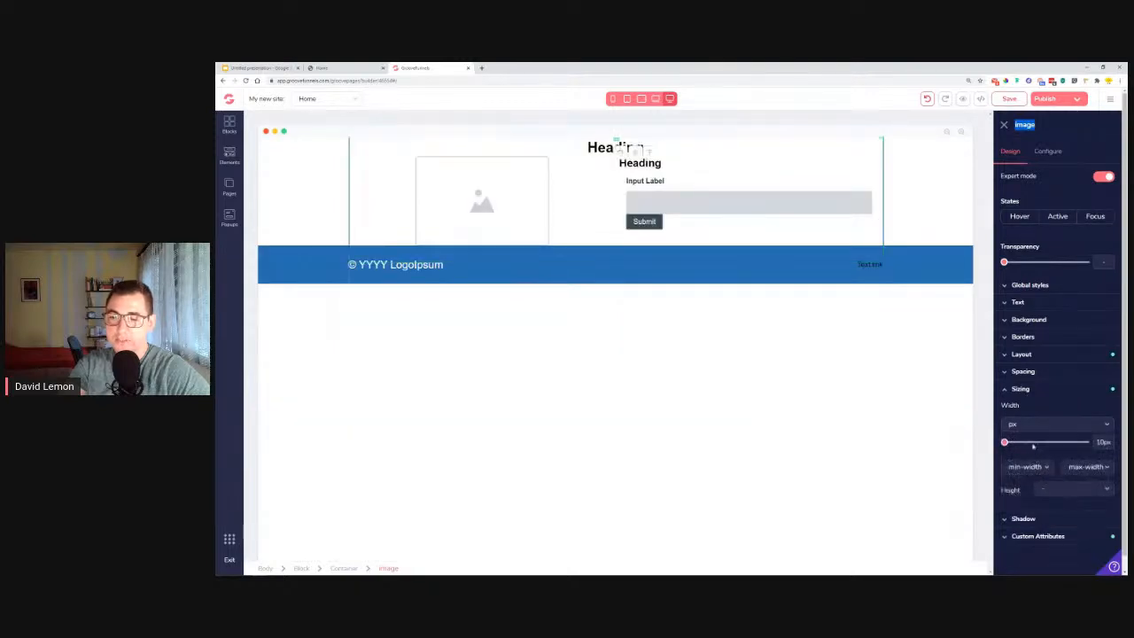
pyautogui.click(1027, 427)
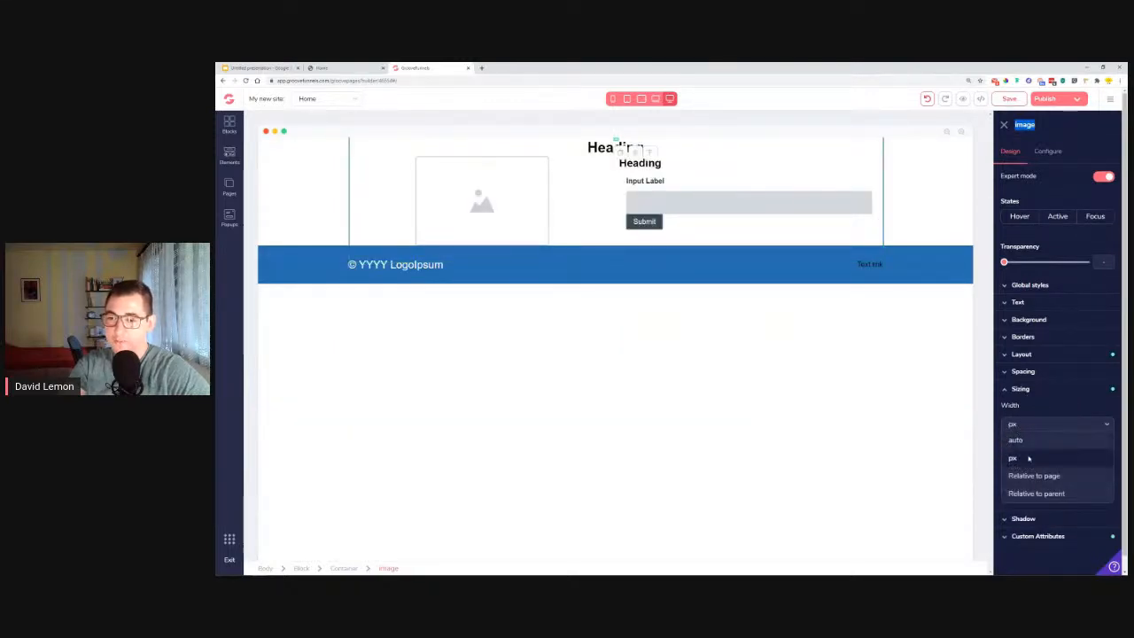
pyautogui.click(1043, 428)
pyautogui.moveTo(1005, 442); pyautogui.dragTo(1041, 455)
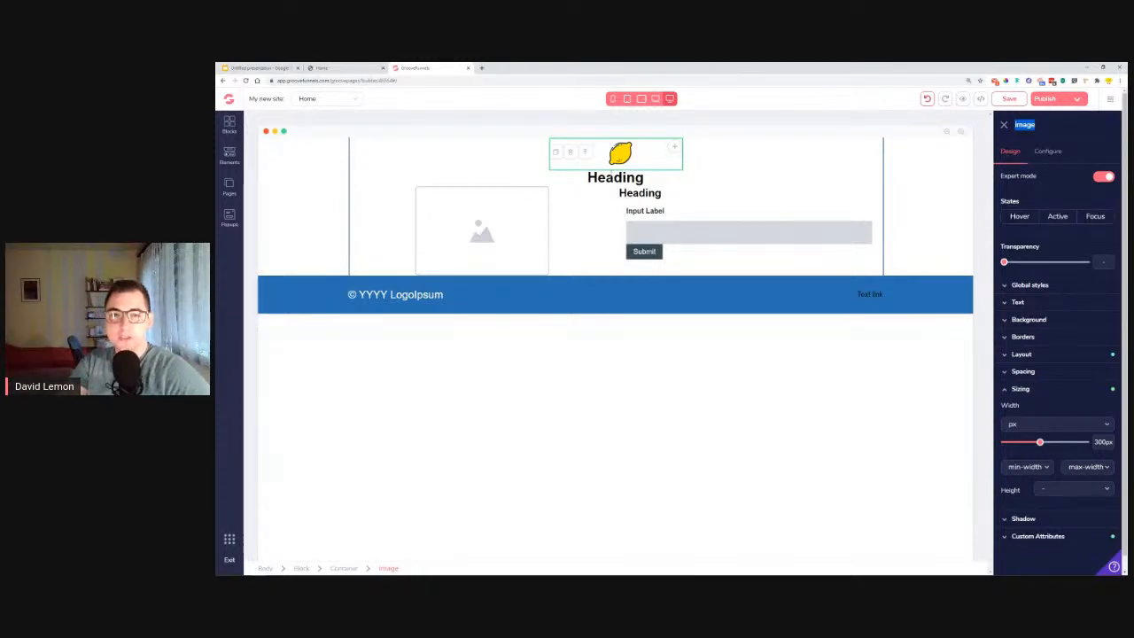
# Replace the main heading with the reference page's title "A Complete Step-By-Step Guide on Designing Your Website (Course Outline)", joined into one line.
pyautogui.click(354, 68)
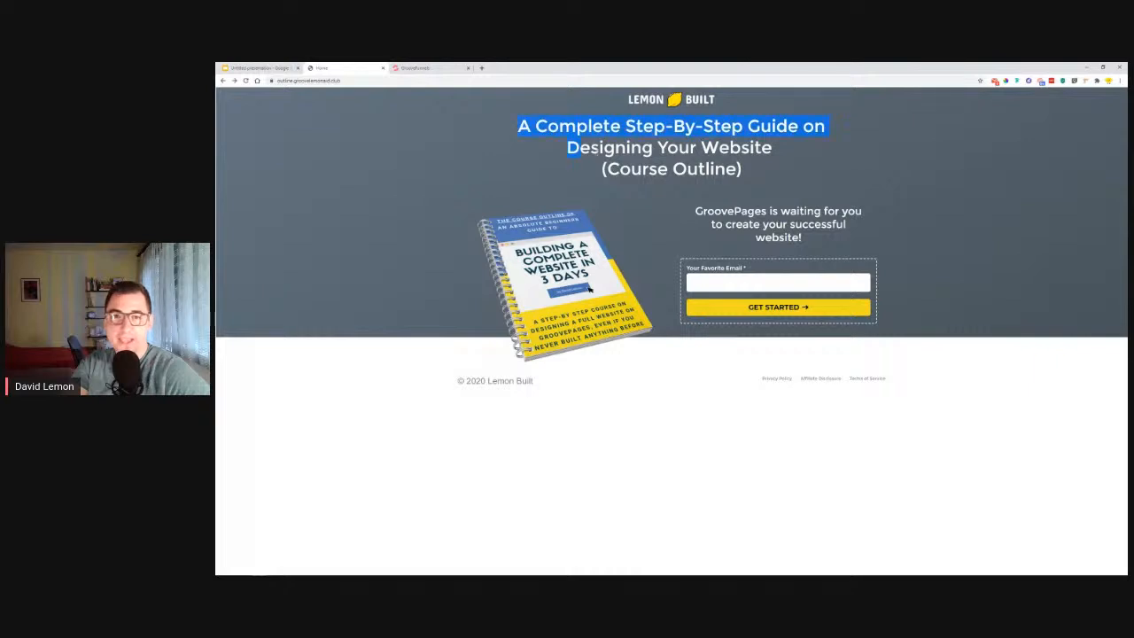
pyautogui.rightClick(699, 128)
pyautogui.click(712, 135)
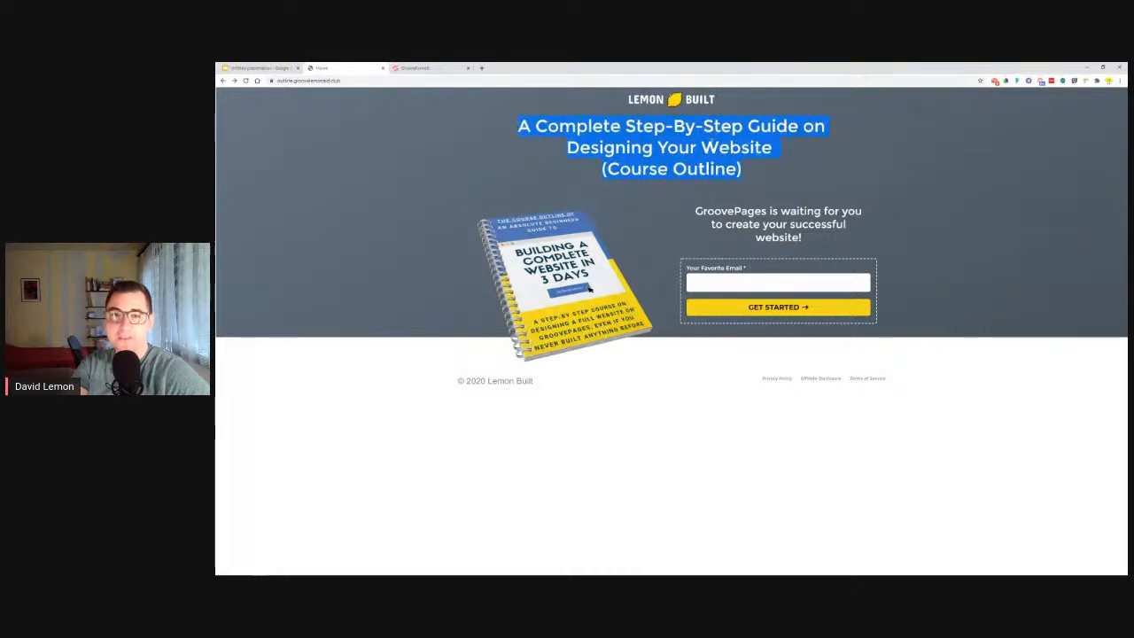
pyautogui.click(414, 69)
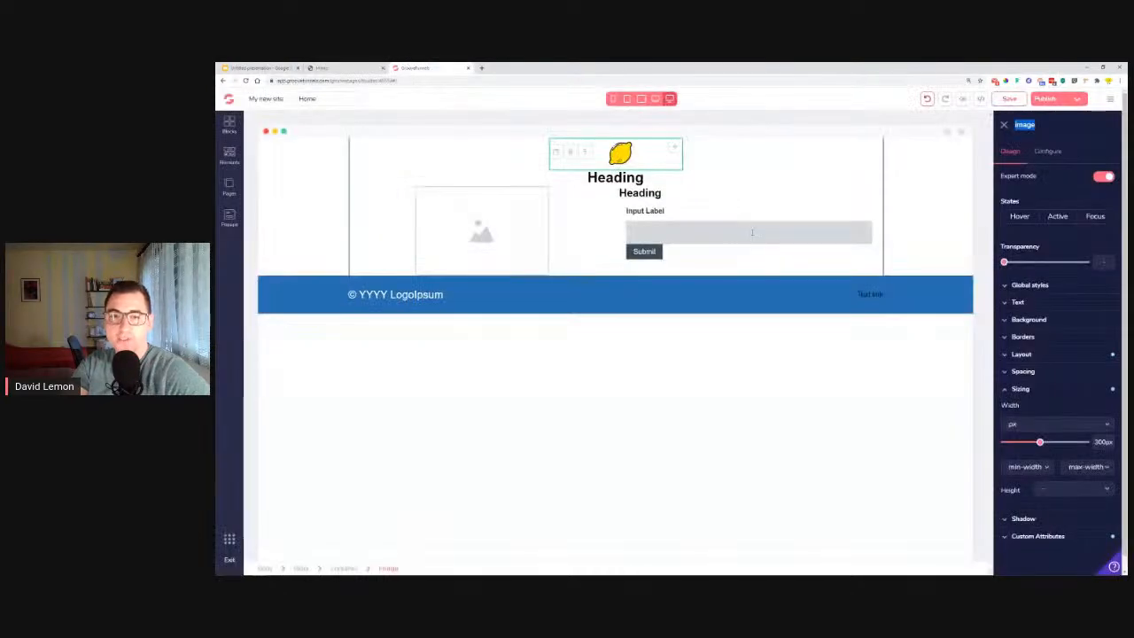
pyautogui.doubleClick(635, 179)
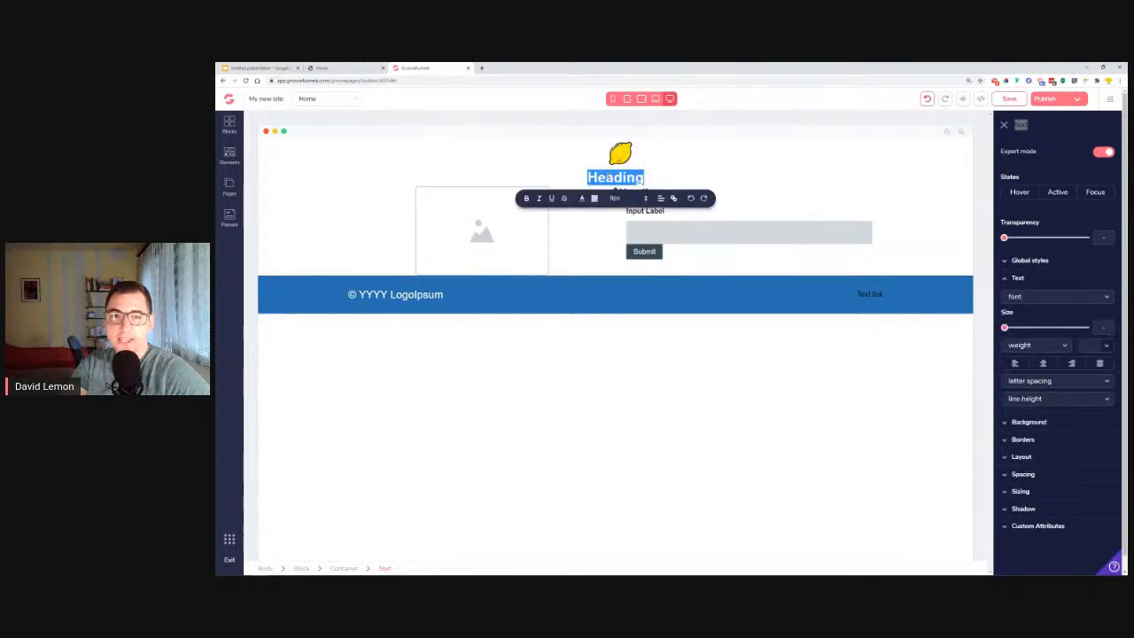
pyautogui.rightClick(609, 177)
pyautogui.click(639, 212)
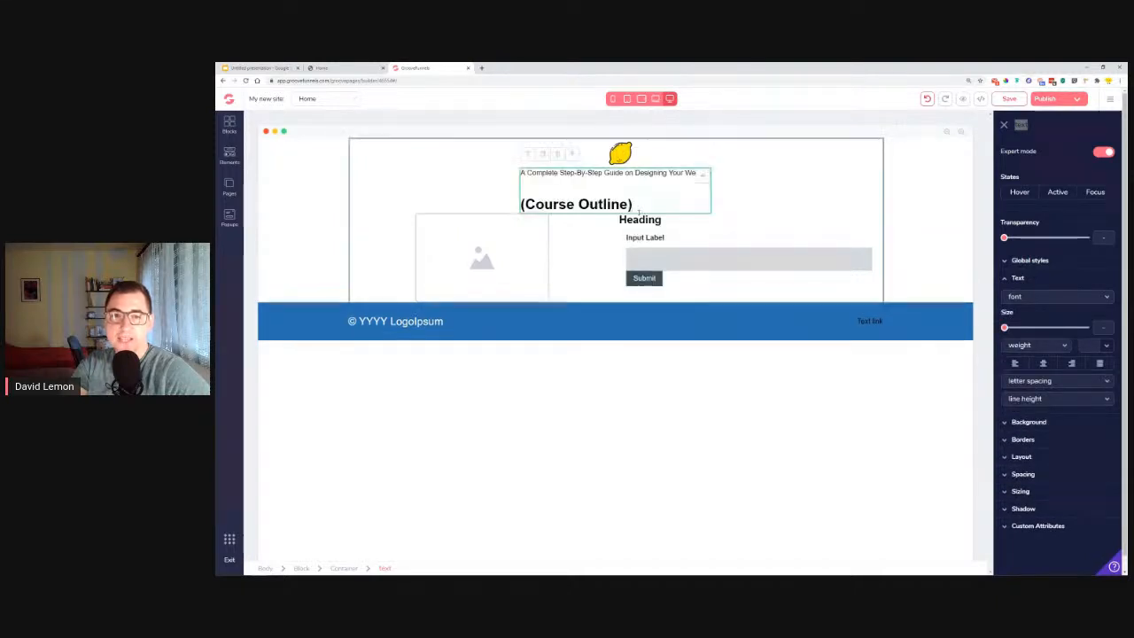
pyautogui.press('BackSpace')
pyautogui.press('BackSpace')
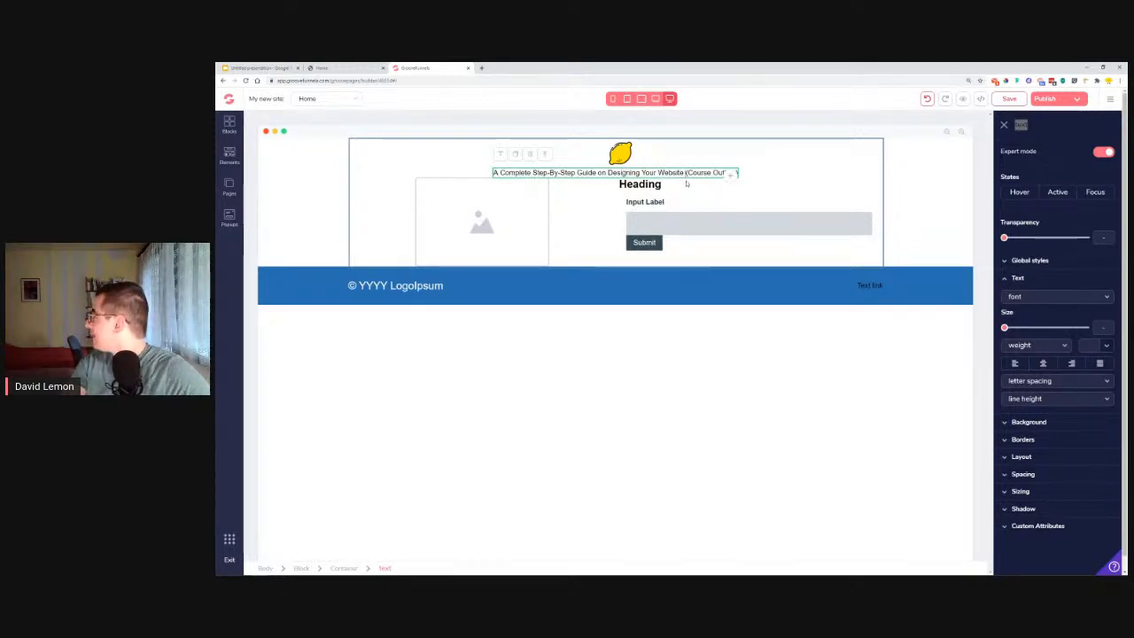
# Fill the left column's image placeholder with the "Building a Complete Website in 3 Days" book image from My Files.
pyautogui.click(321, 67)
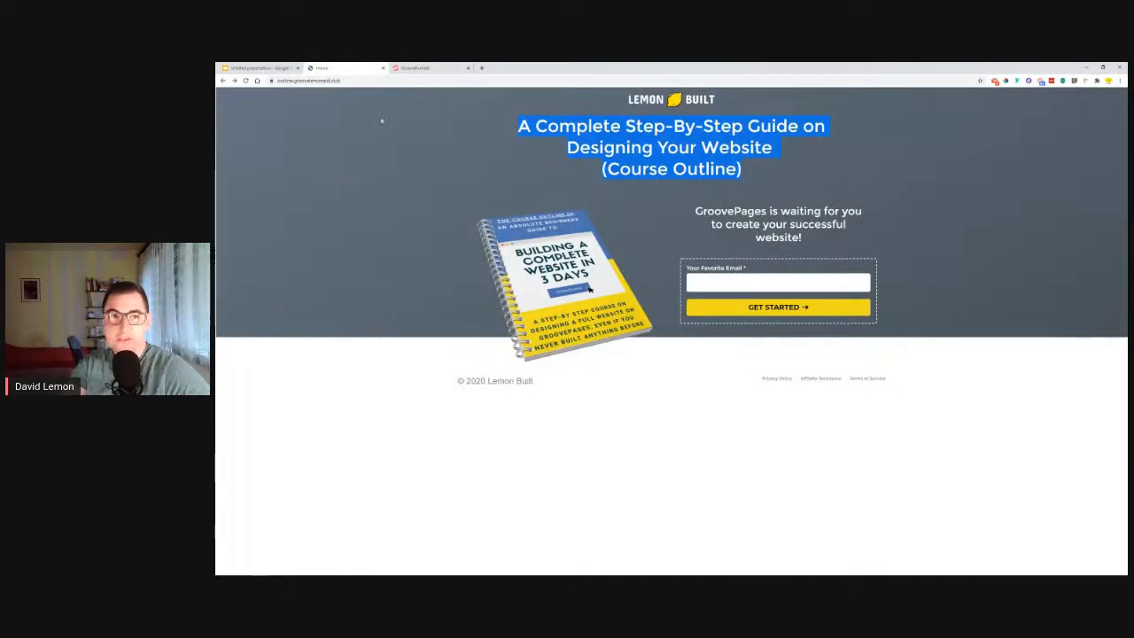
pyautogui.click(415, 68)
pyautogui.click(491, 230)
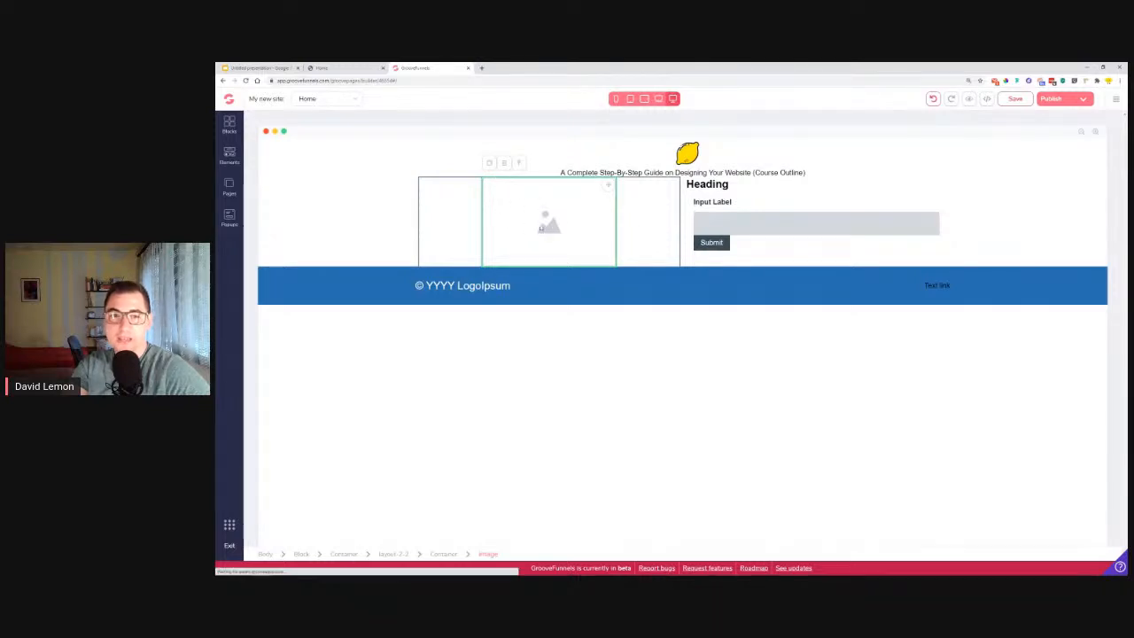
pyautogui.click(531, 224)
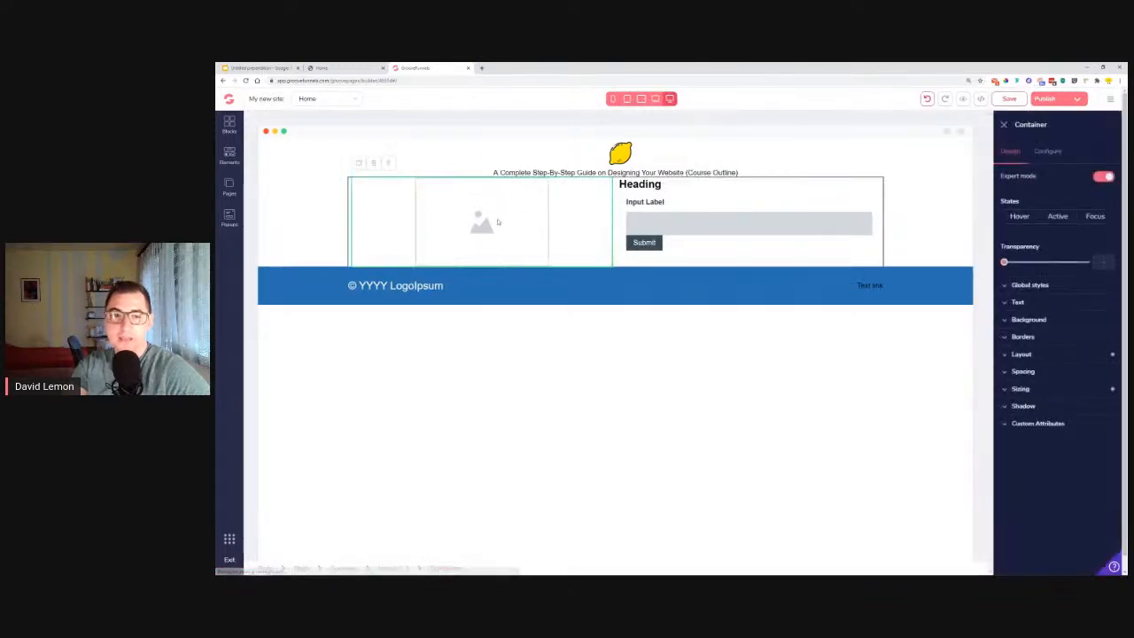
pyautogui.click(1050, 151)
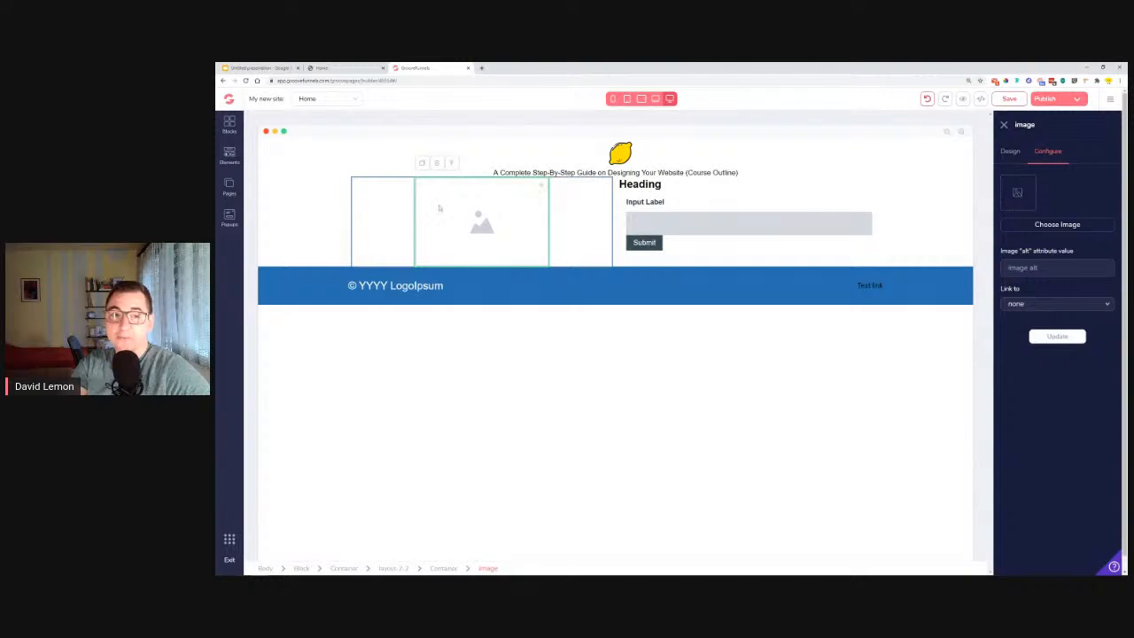
pyautogui.click(1023, 227)
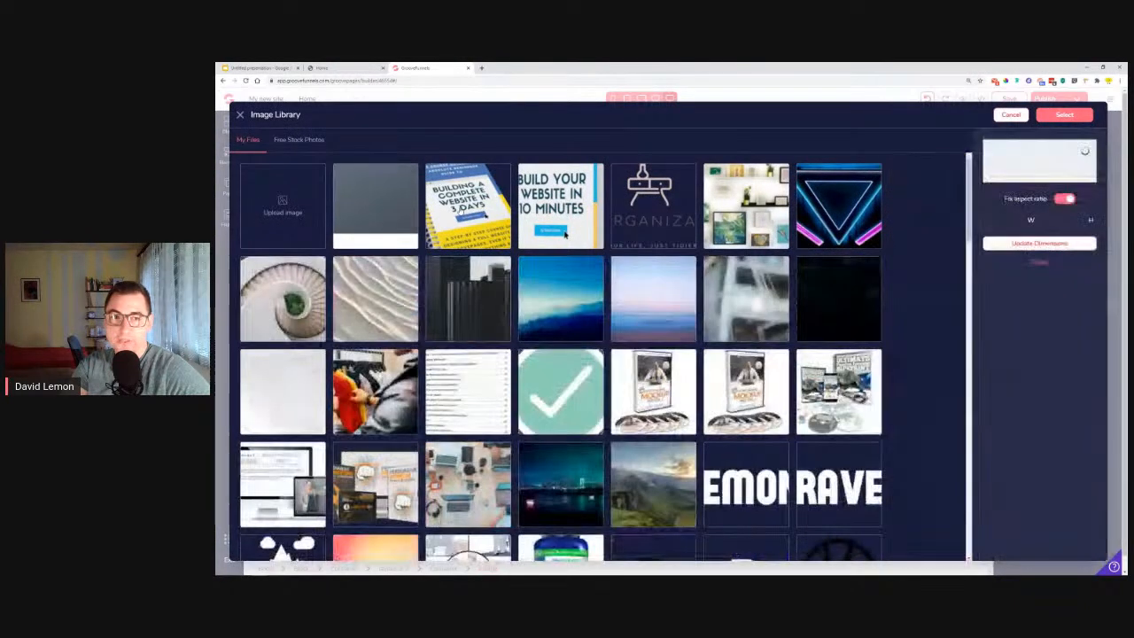
pyautogui.click(565, 234)
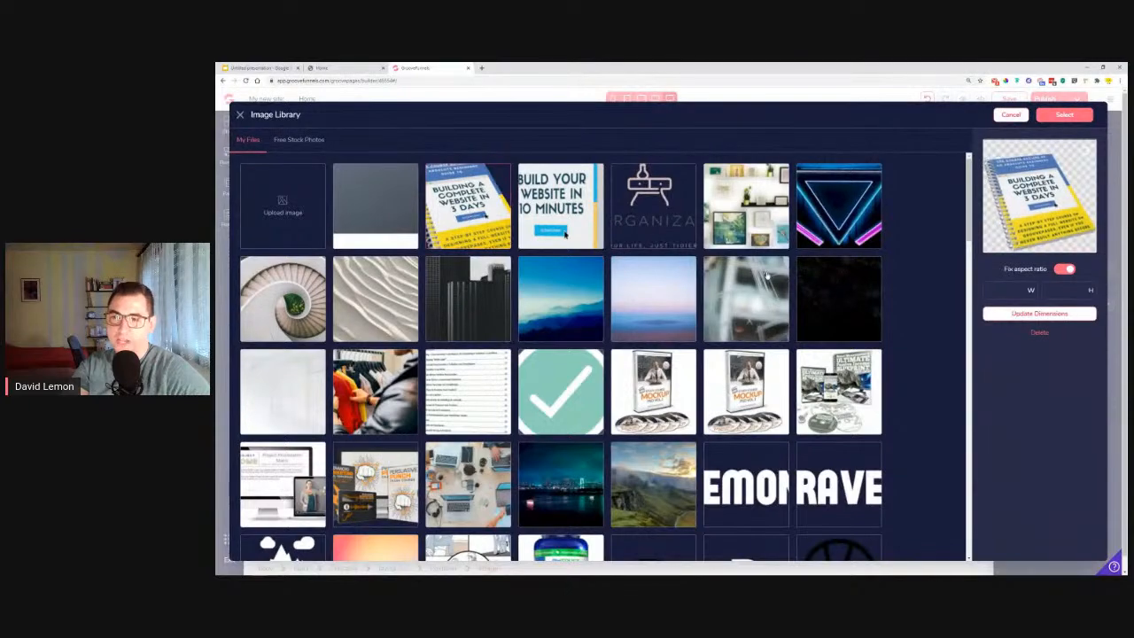
pyautogui.click(1072, 116)
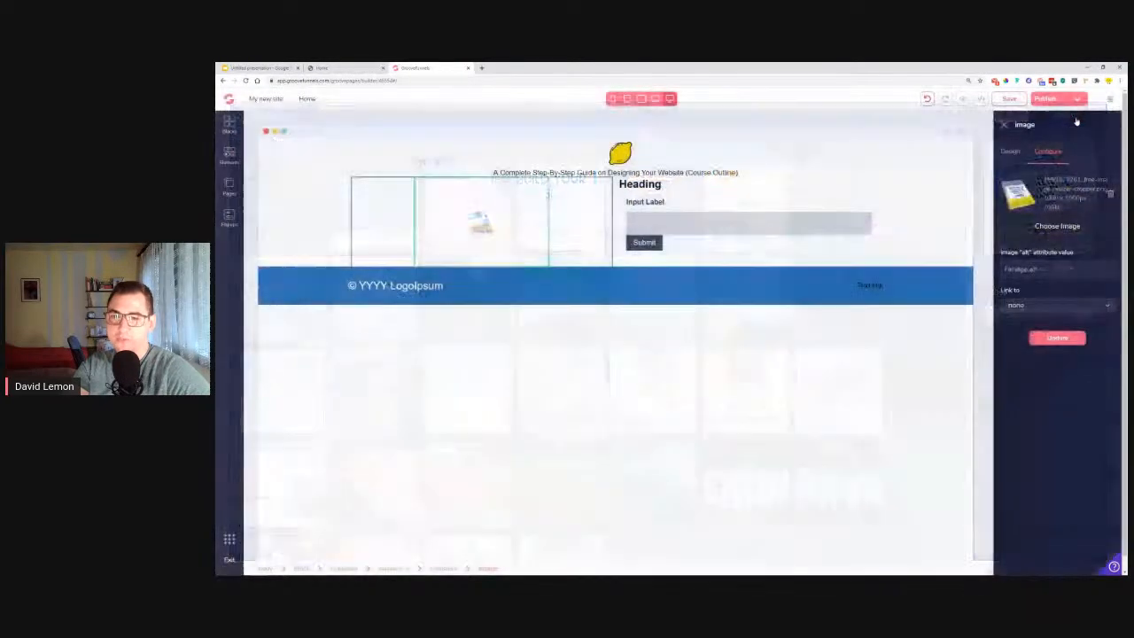
pyautogui.click(1066, 337)
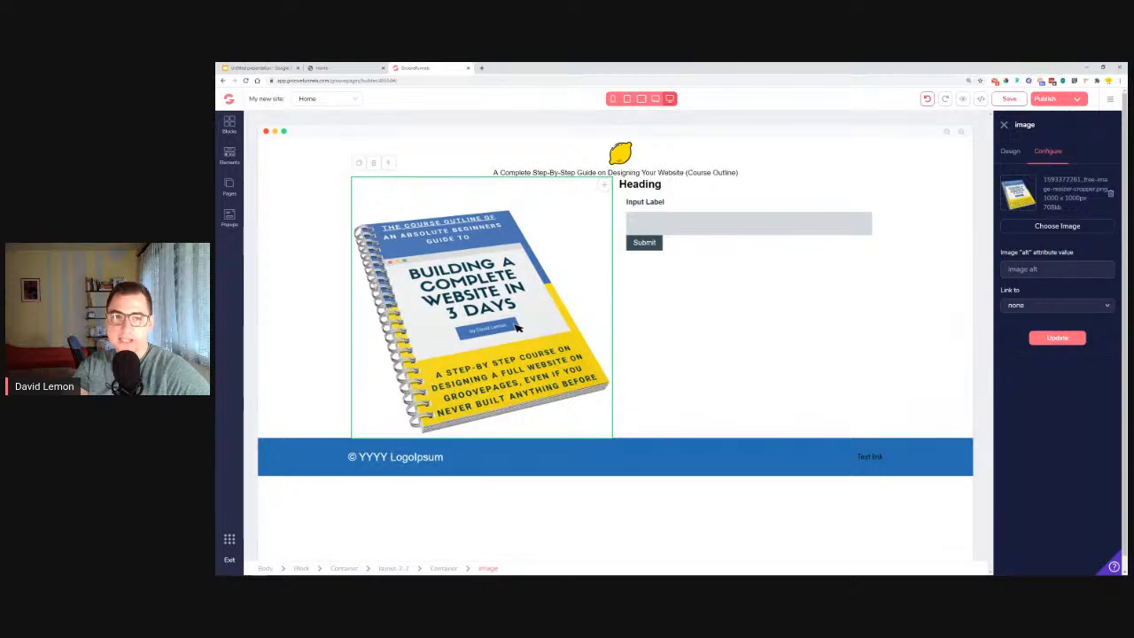
# Set the width of the left column's book image to 450 px.
pyautogui.click(1010, 152)
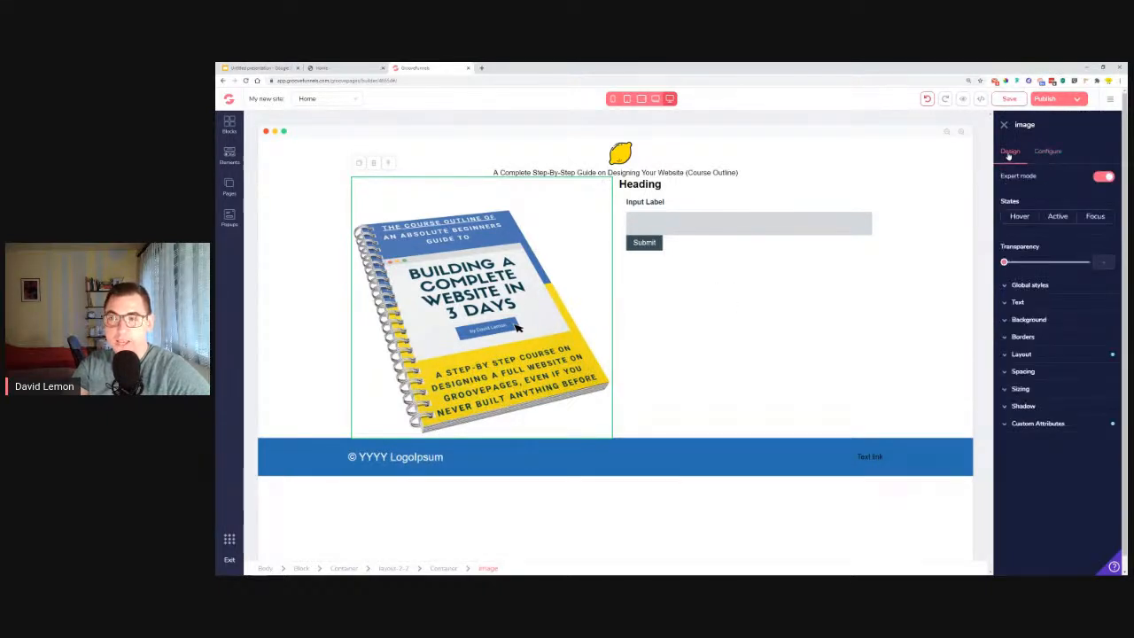
pyautogui.click(1042, 391)
pyautogui.click(1046, 424)
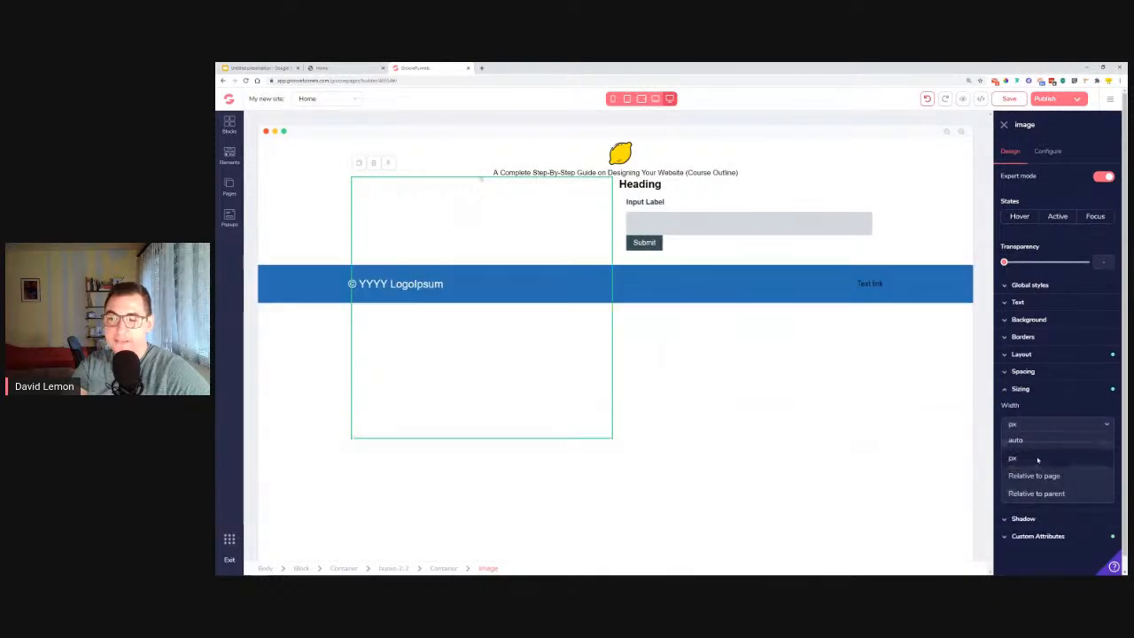
pyautogui.click(1038, 458)
pyautogui.moveTo(1004, 443); pyautogui.dragTo(1050, 442)
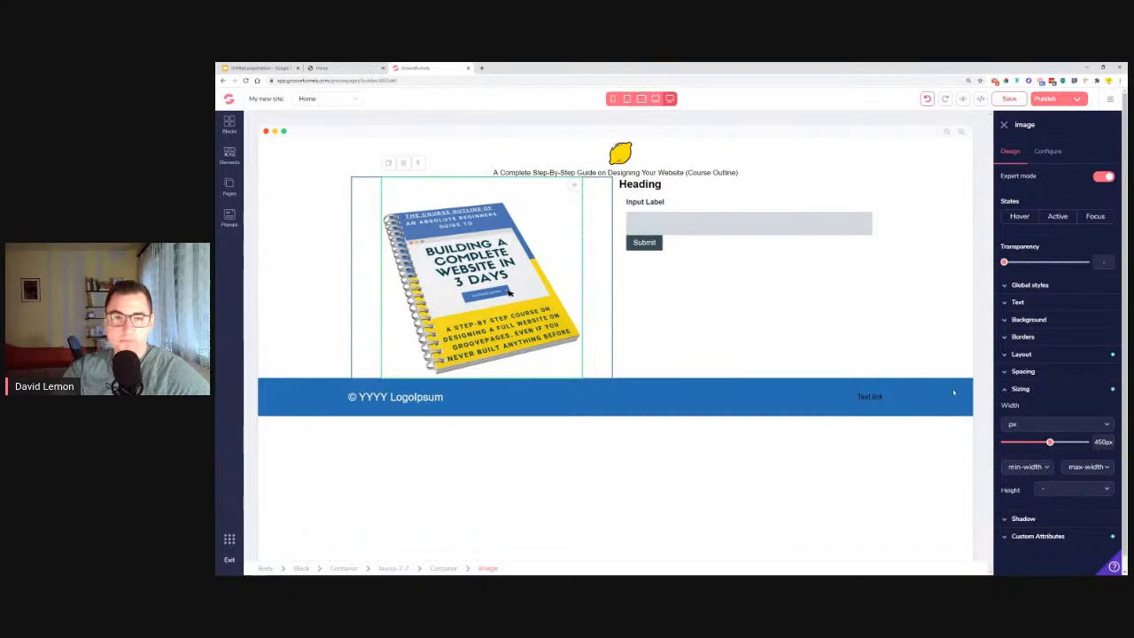
# Replace the heading above the form with the reference page's text "GroovePages is waiting for you to create your successful website!".
pyautogui.click(342, 68)
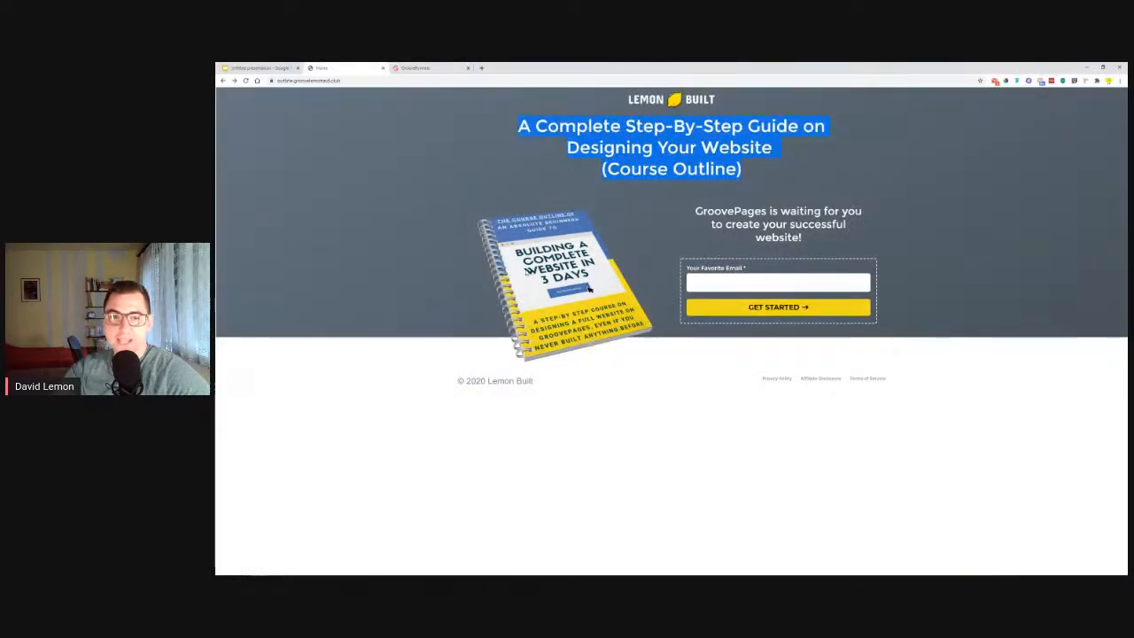
pyautogui.moveTo(695, 212); pyautogui.dragTo(733, 225)
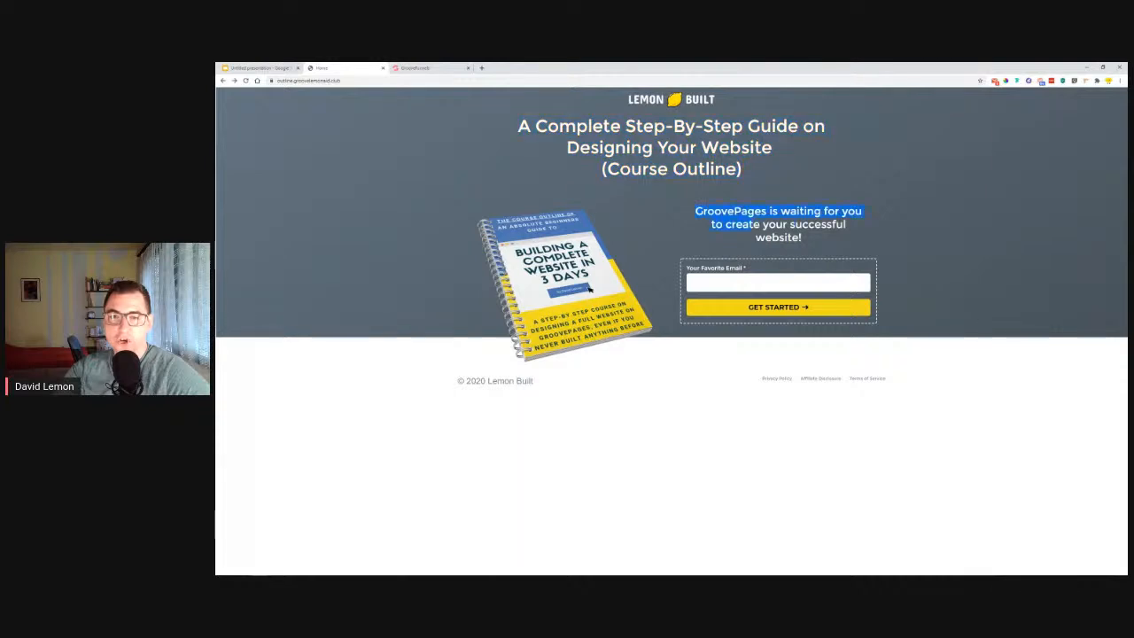
pyautogui.rightClick(809, 235)
pyautogui.click(825, 227)
pyautogui.click(424, 67)
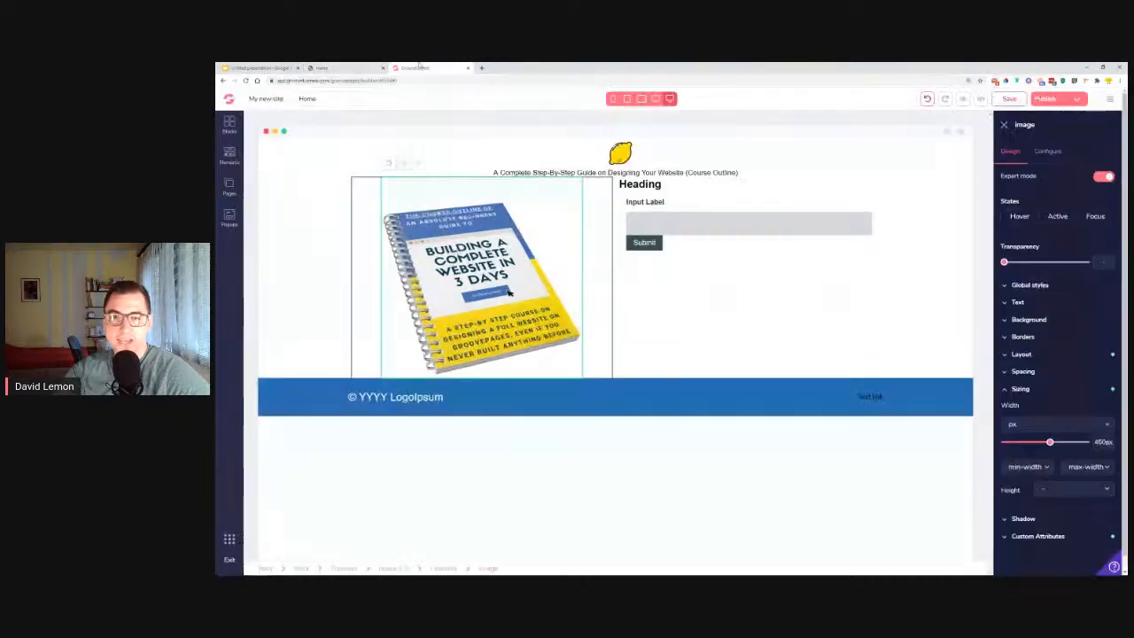
pyautogui.doubleClick(652, 186)
pyautogui.rightClick(650, 184)
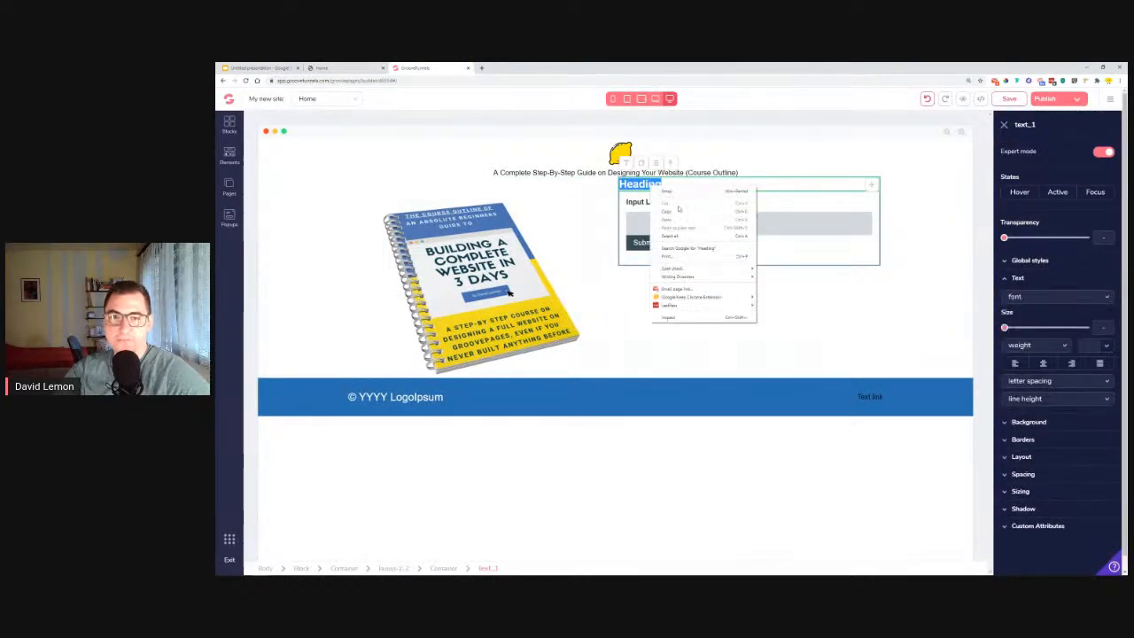
pyautogui.click(684, 229)
pyautogui.doubleClick(643, 184)
pyautogui.rightClick(641, 184)
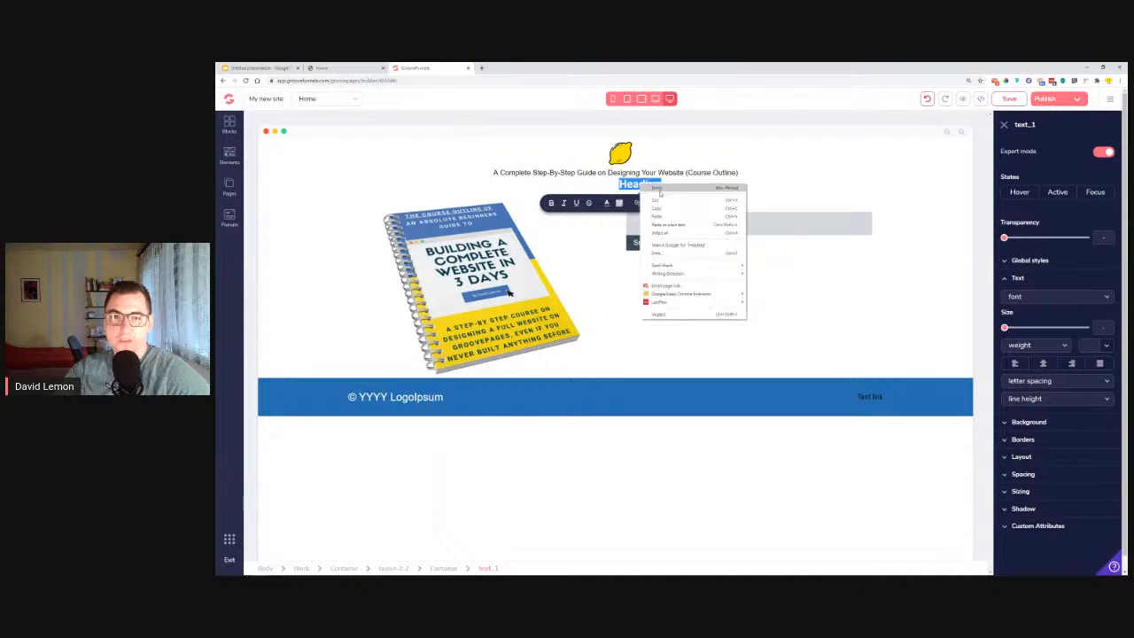
pyautogui.click(676, 218)
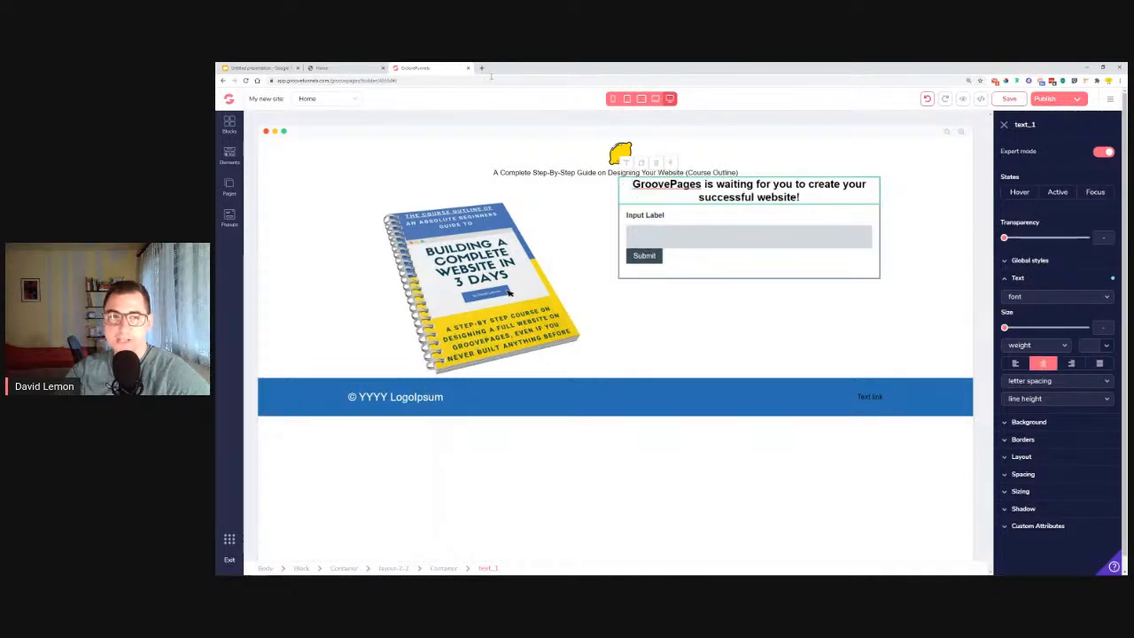
# Check the reference page's background, and give the main content block a medium slate-grey background color.
pyautogui.click(353, 68)
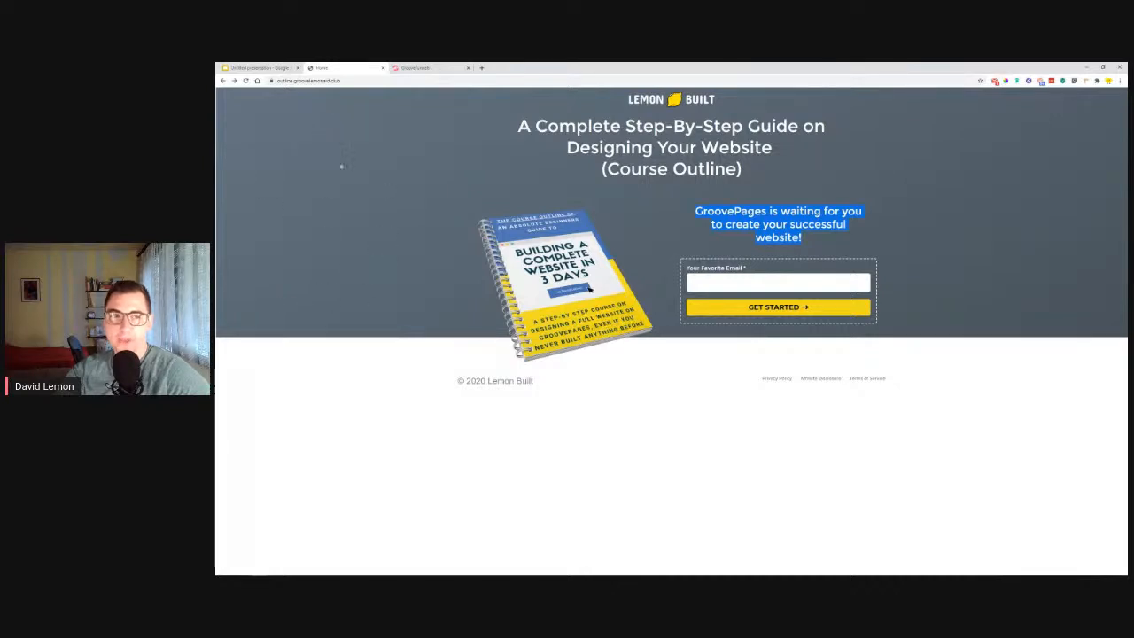
pyautogui.click(424, 67)
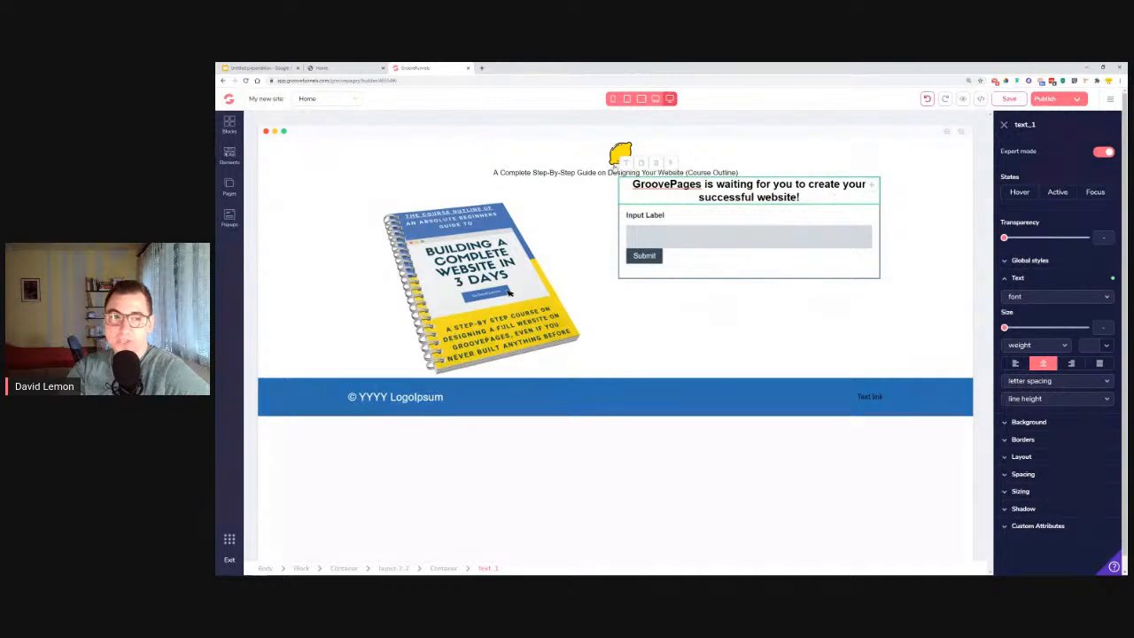
pyautogui.click(264, 181)
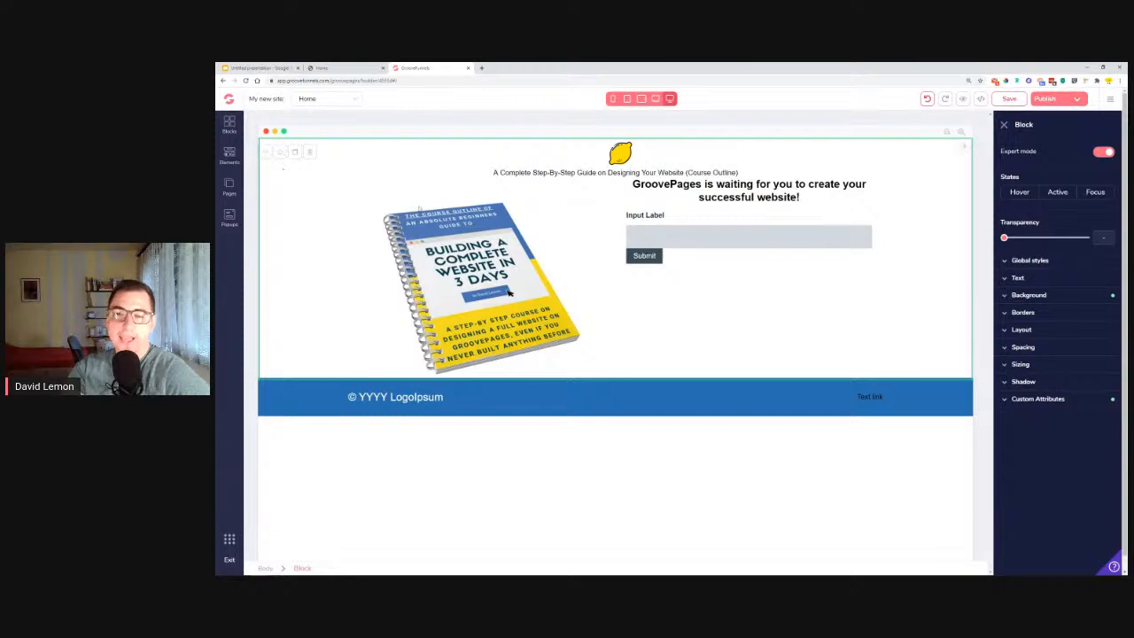
pyautogui.click(1045, 298)
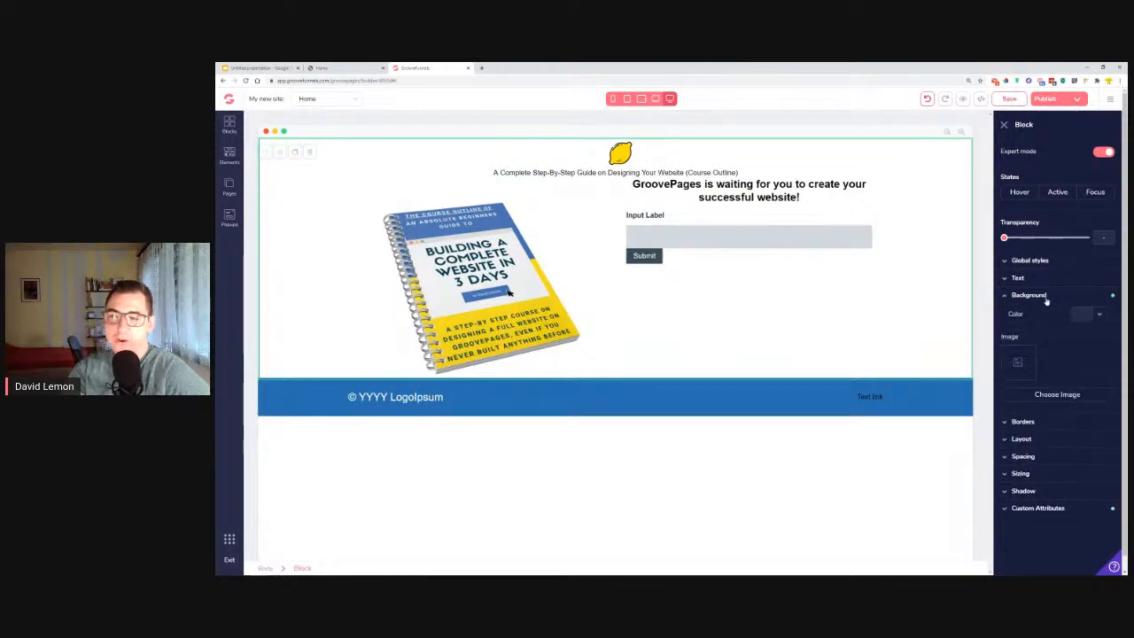
pyautogui.click(1091, 316)
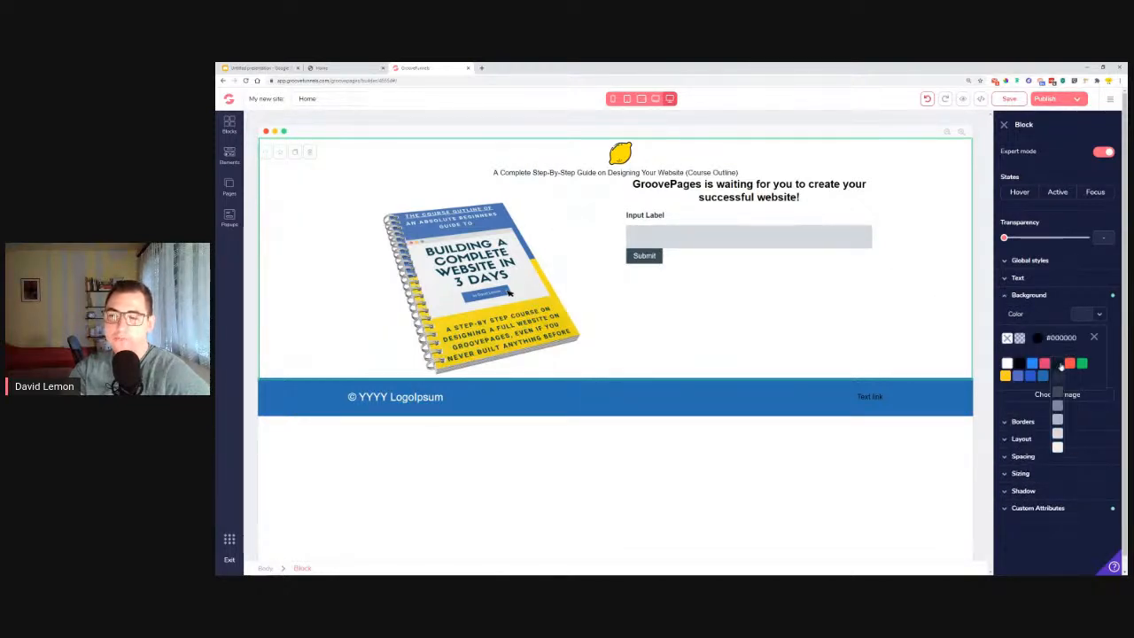
pyautogui.click(1060, 407)
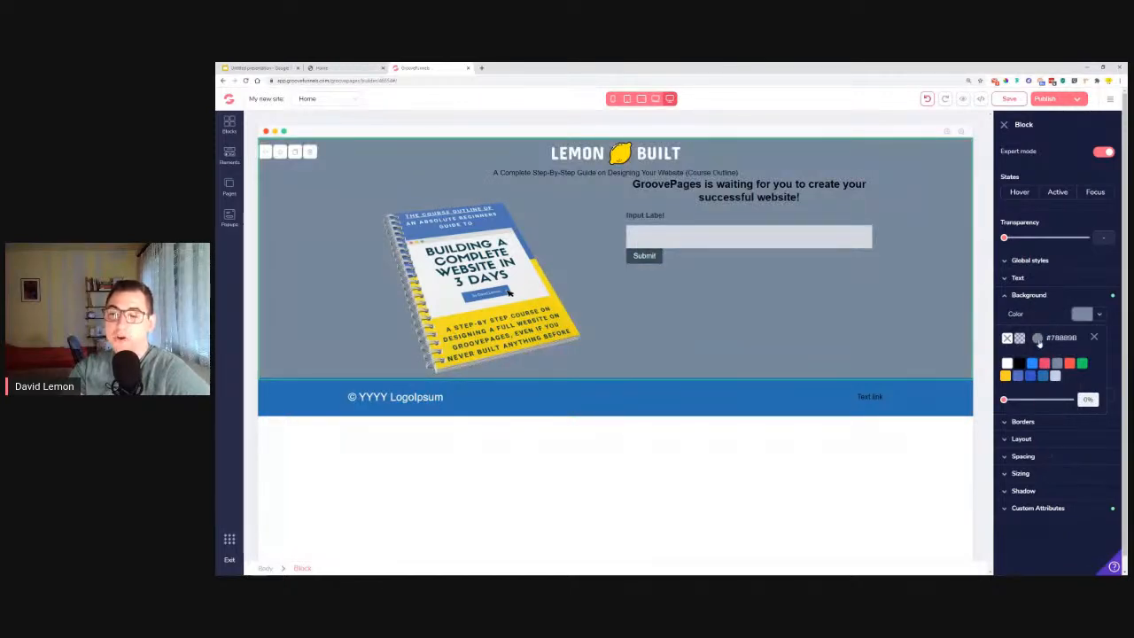
# Lighten the main content block's background color to the blue-grey #89A1BD.
pyautogui.click(1038, 340)
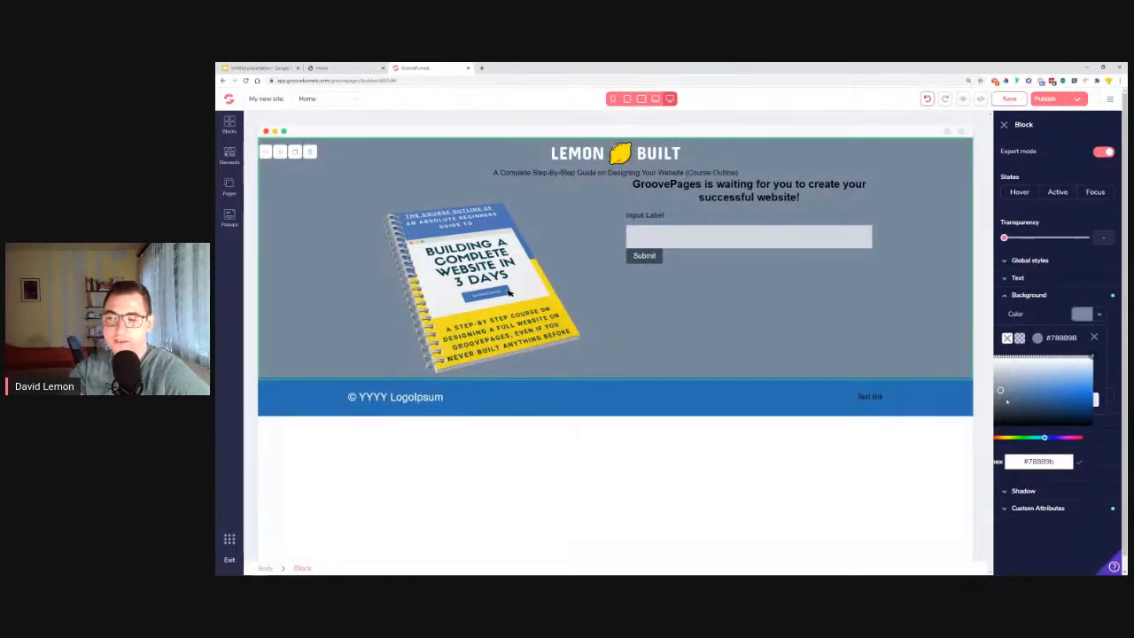
pyautogui.moveTo(1021, 402)
pyautogui.mouseDown()
pyautogui.moveTo(1055, 376)
pyautogui.moveTo(1019, 403)
pyautogui.moveTo(1020, 383)
pyautogui.moveTo(1000, 384)
pyautogui.mouseUp()
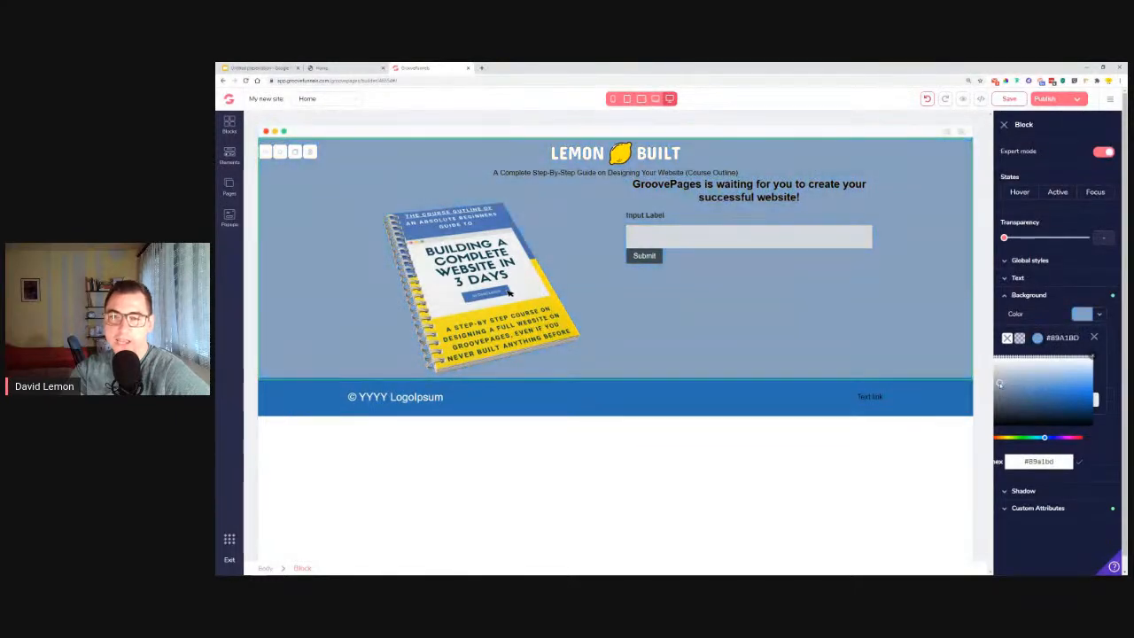
pyautogui.click(1096, 339)
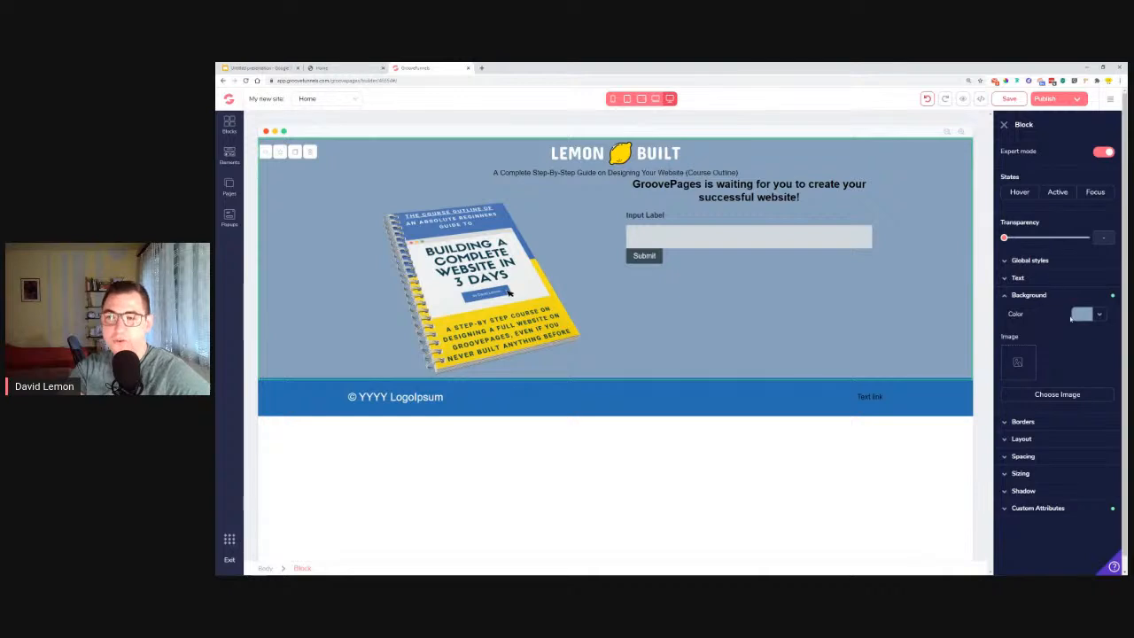
# Remove the background color from the main content block.
pyautogui.click(1100, 317)
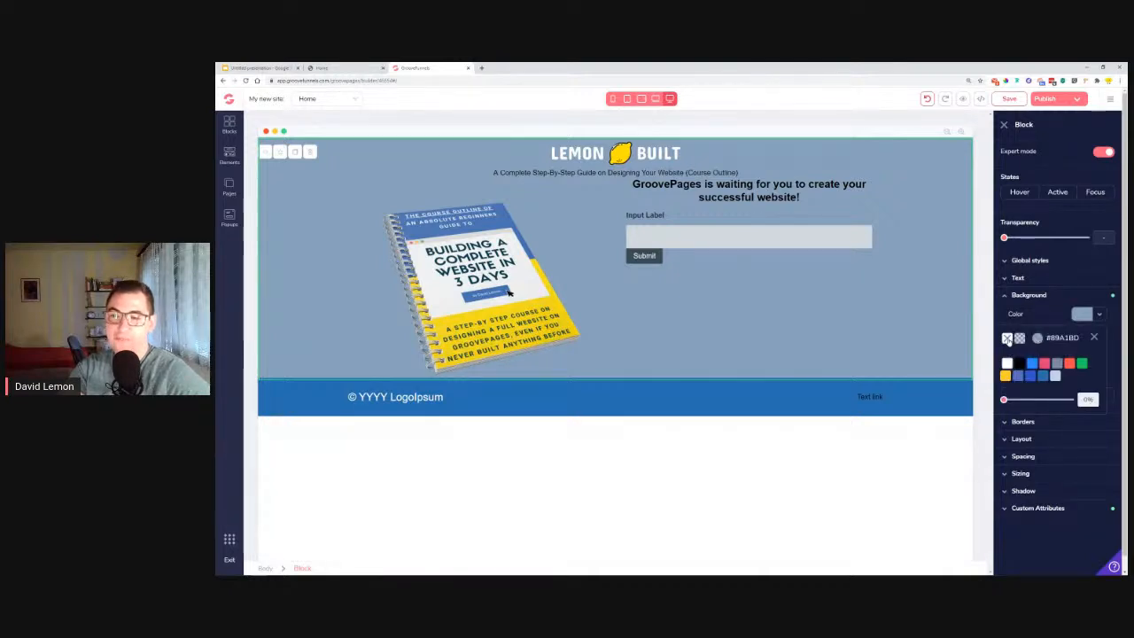
pyautogui.click(1008, 338)
pyautogui.click(1095, 338)
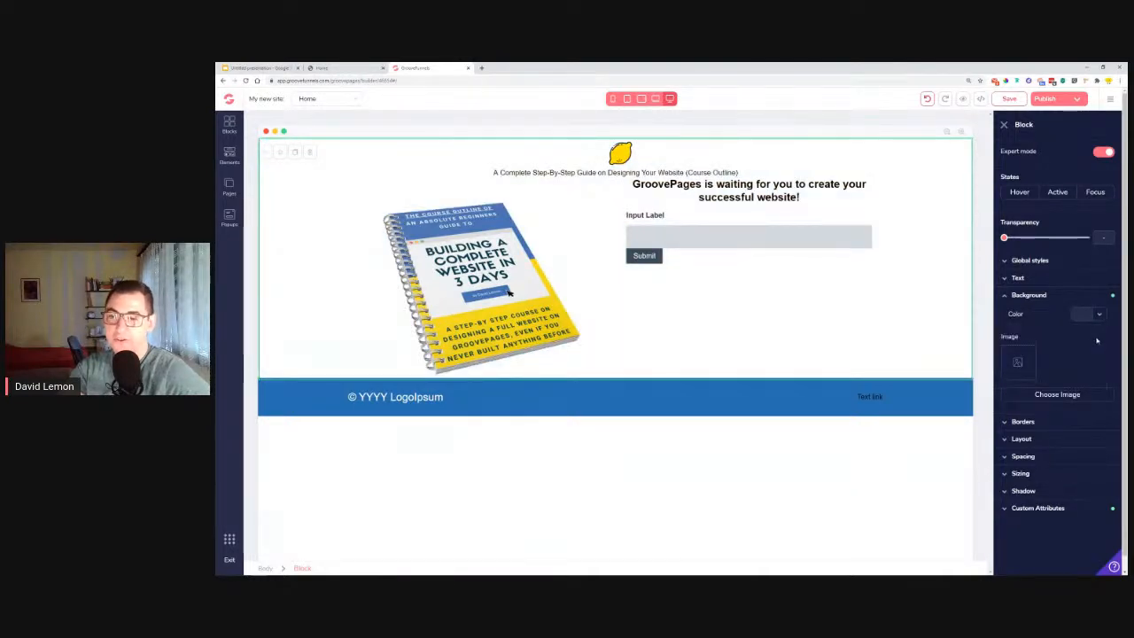
# Check the reference page's background, and use the 1920 x 1080 dark grey-and-white image from My Files as the main content block's background image.
pyautogui.click(1064, 393)
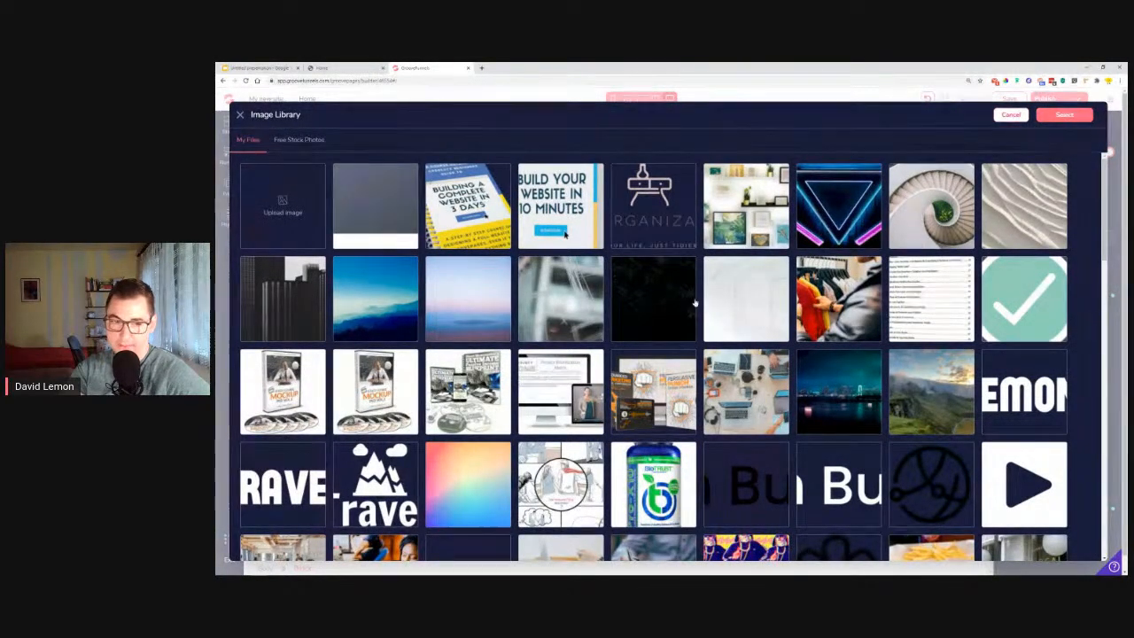
pyautogui.click(383, 218)
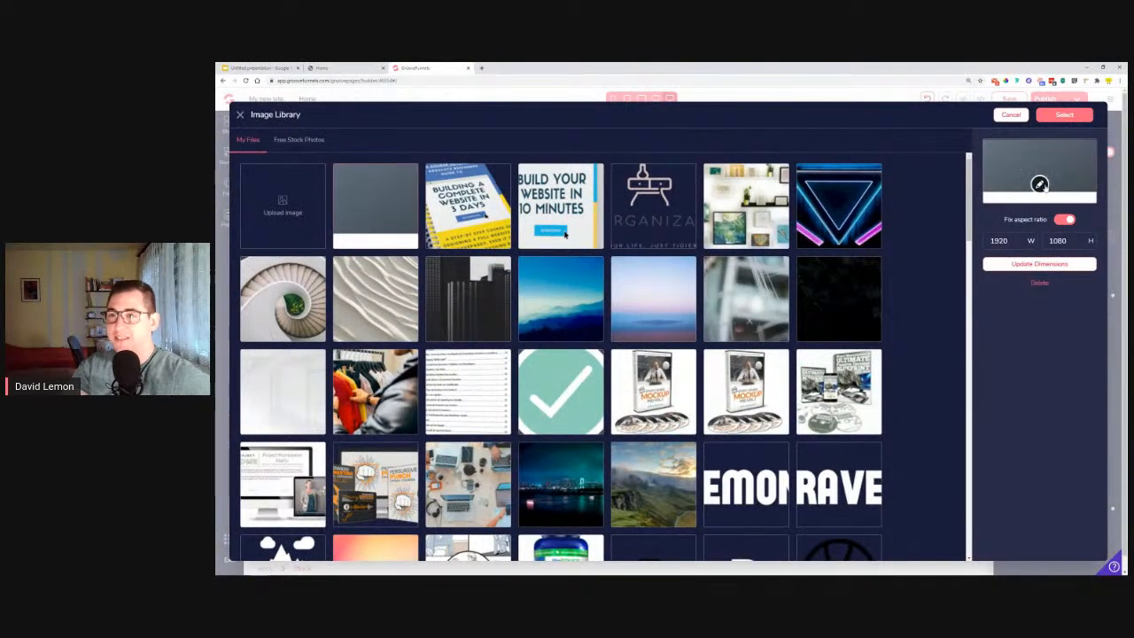
pyautogui.click(1040, 184)
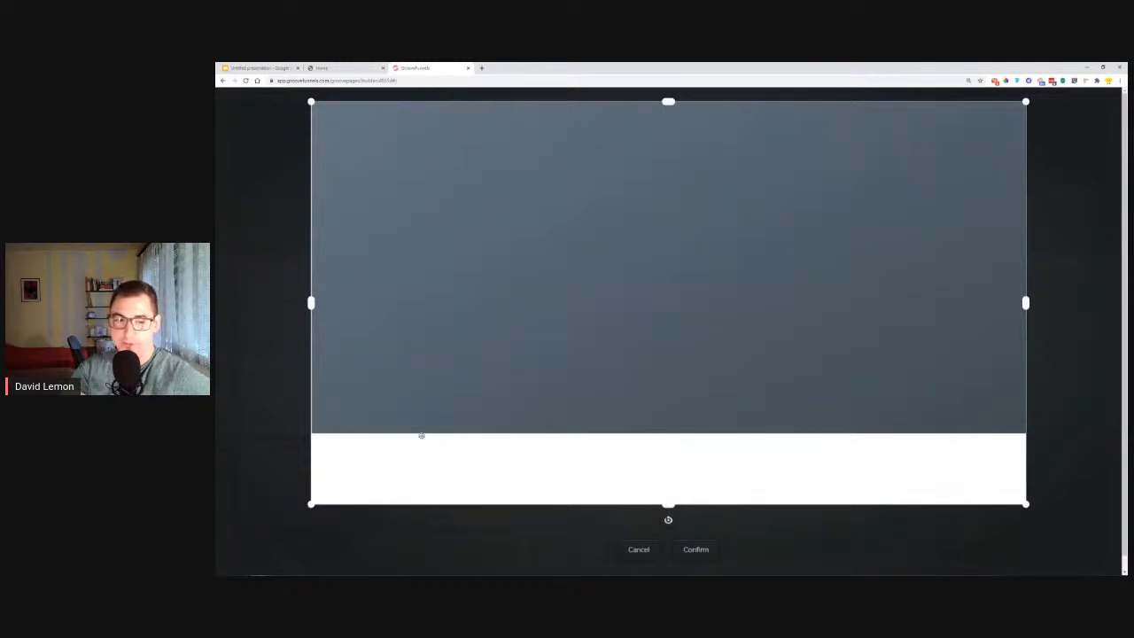
pyautogui.click(341, 68)
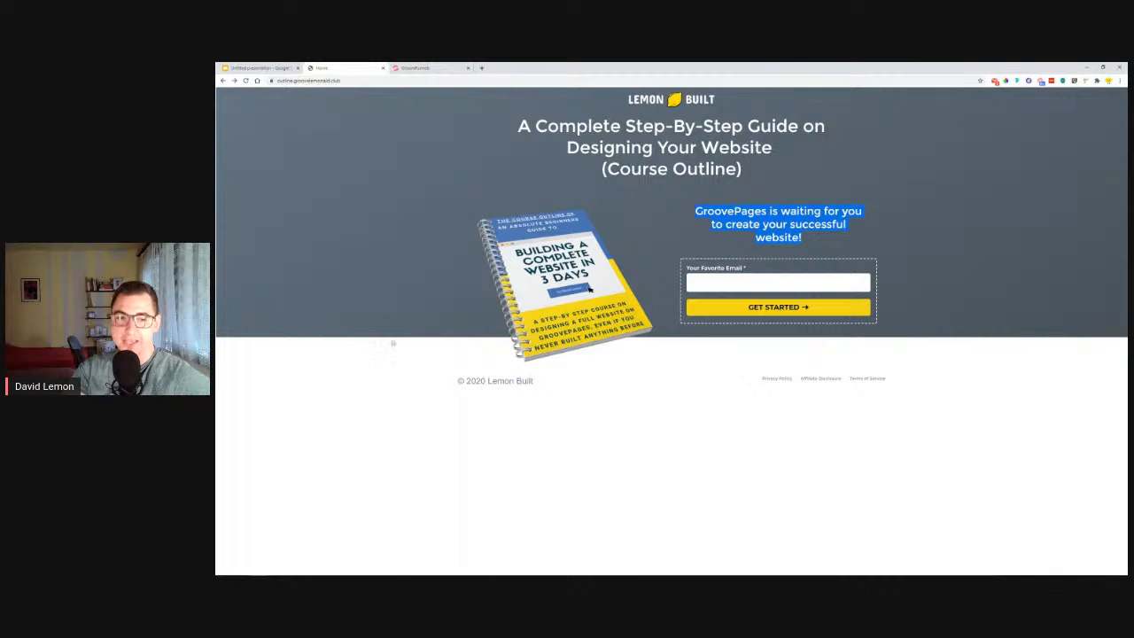
pyautogui.click(415, 68)
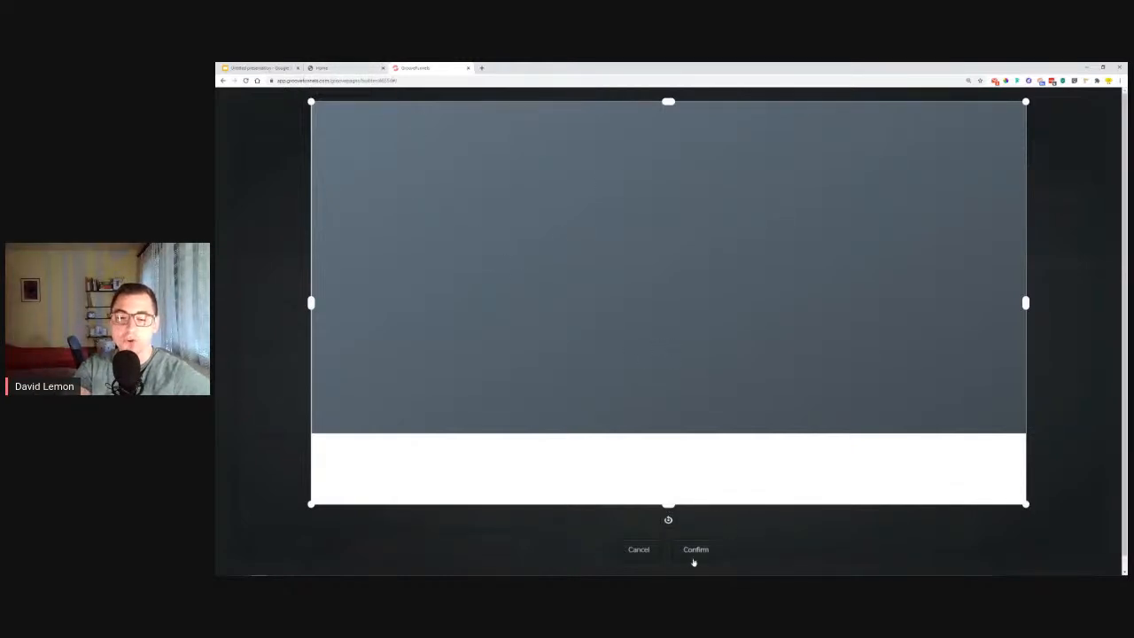
pyautogui.click(649, 556)
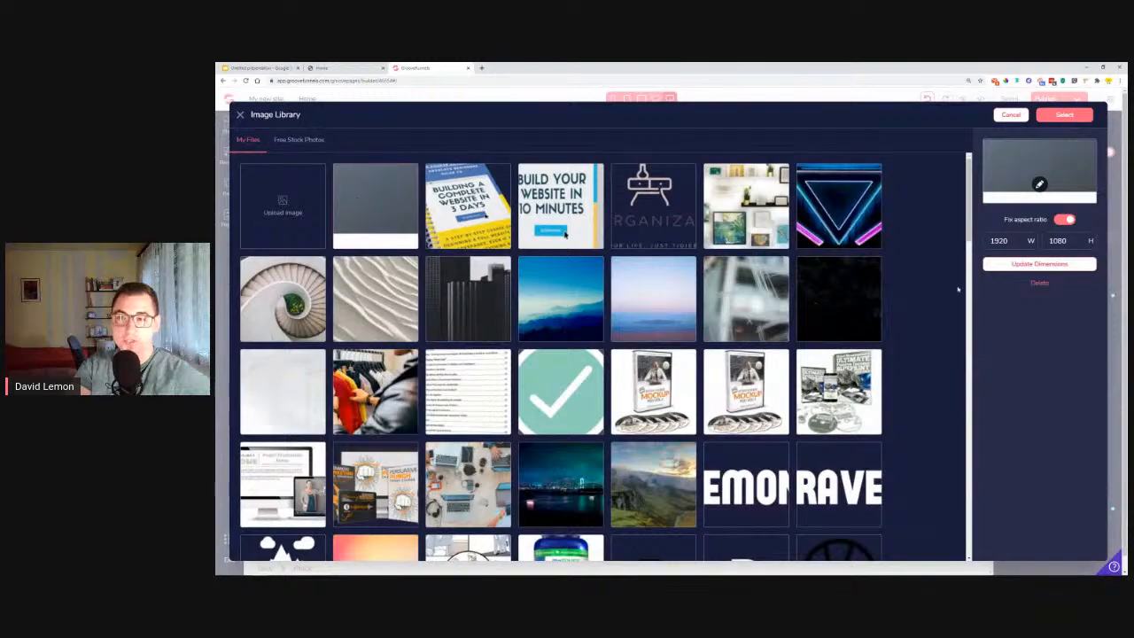
pyautogui.click(1064, 116)
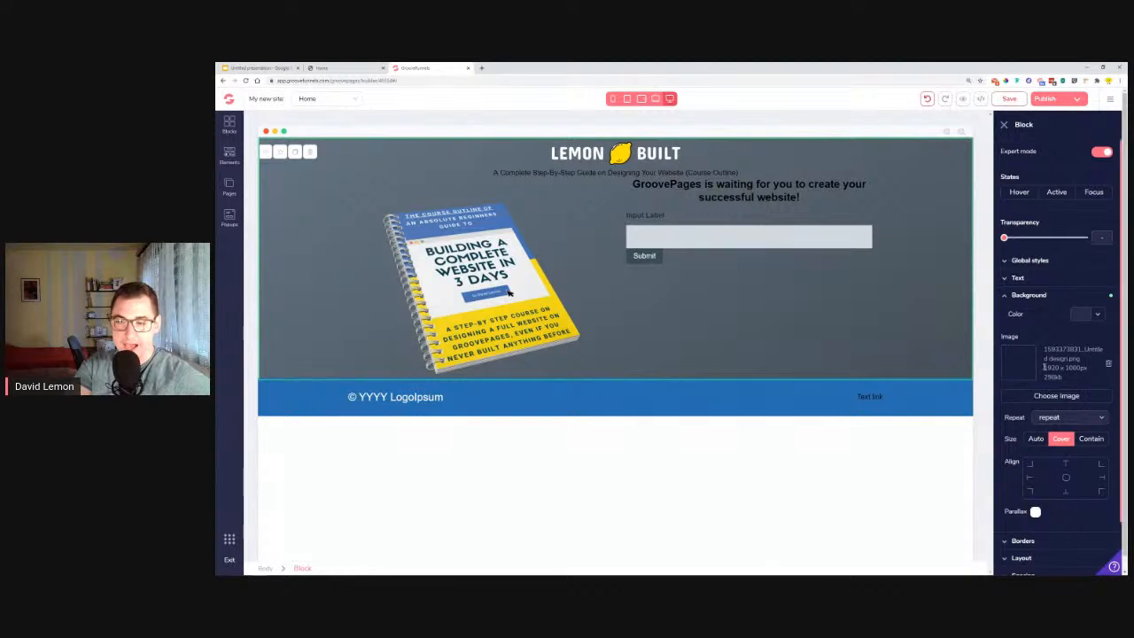
pyautogui.click(288, 404)
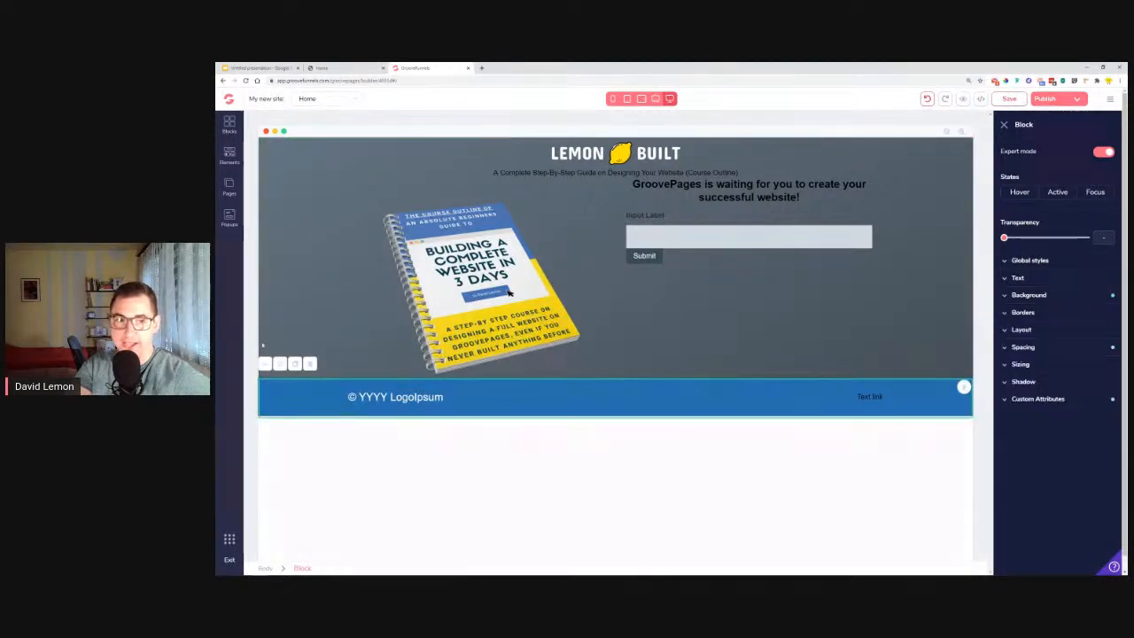
pyautogui.click(723, 274)
pyautogui.click(1064, 298)
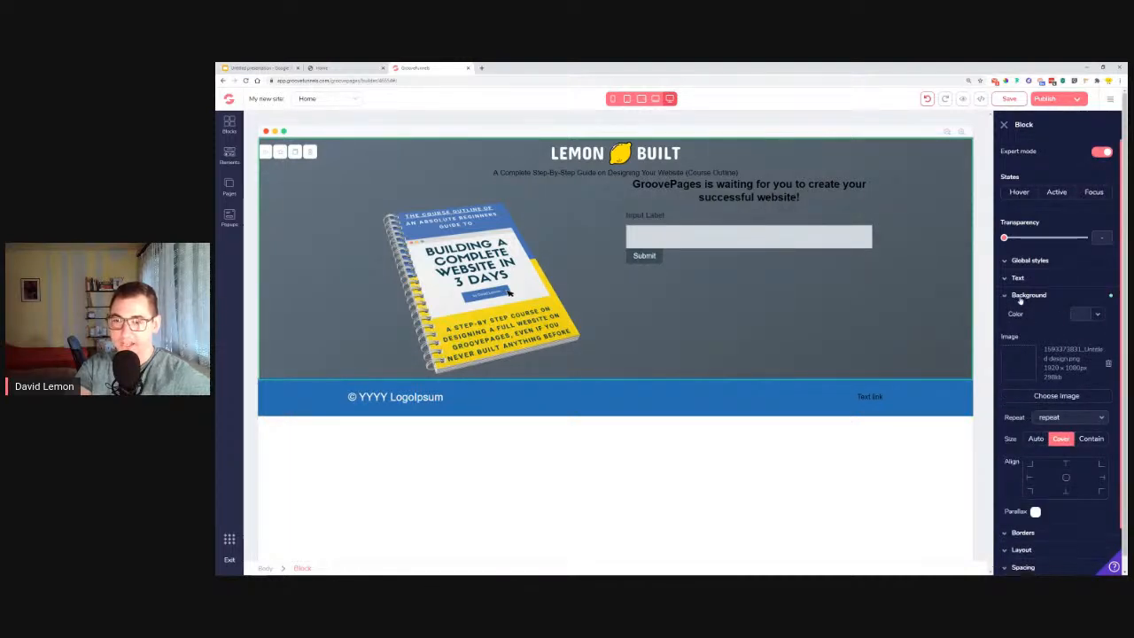
pyautogui.click(1027, 296)
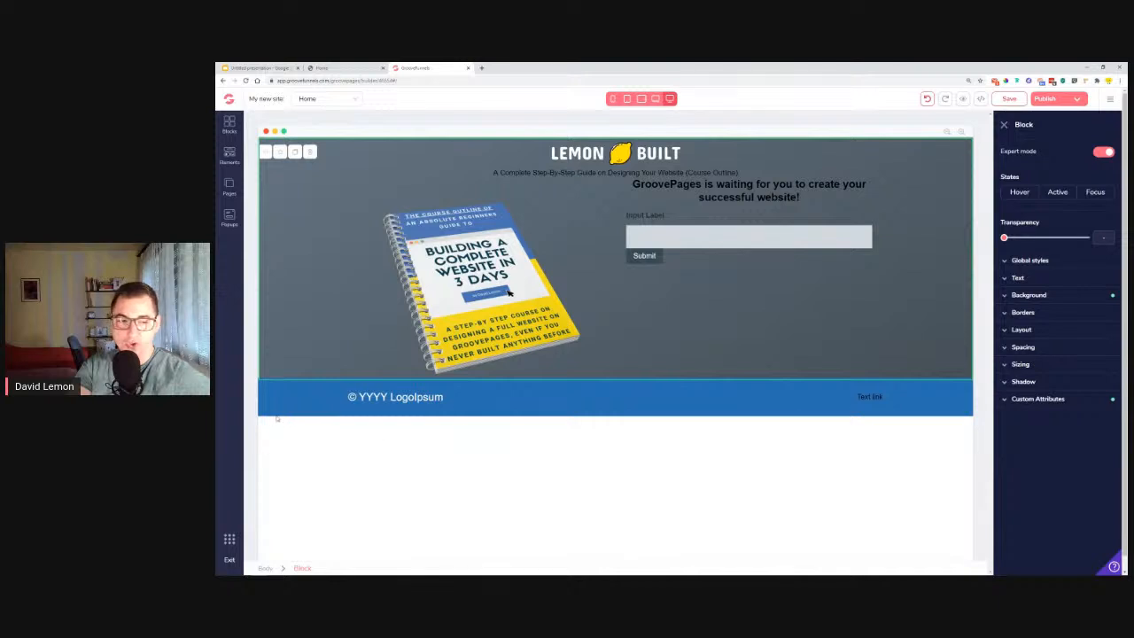
# Set the blue footer block's top margin to 5rem.
pyautogui.click(623, 388)
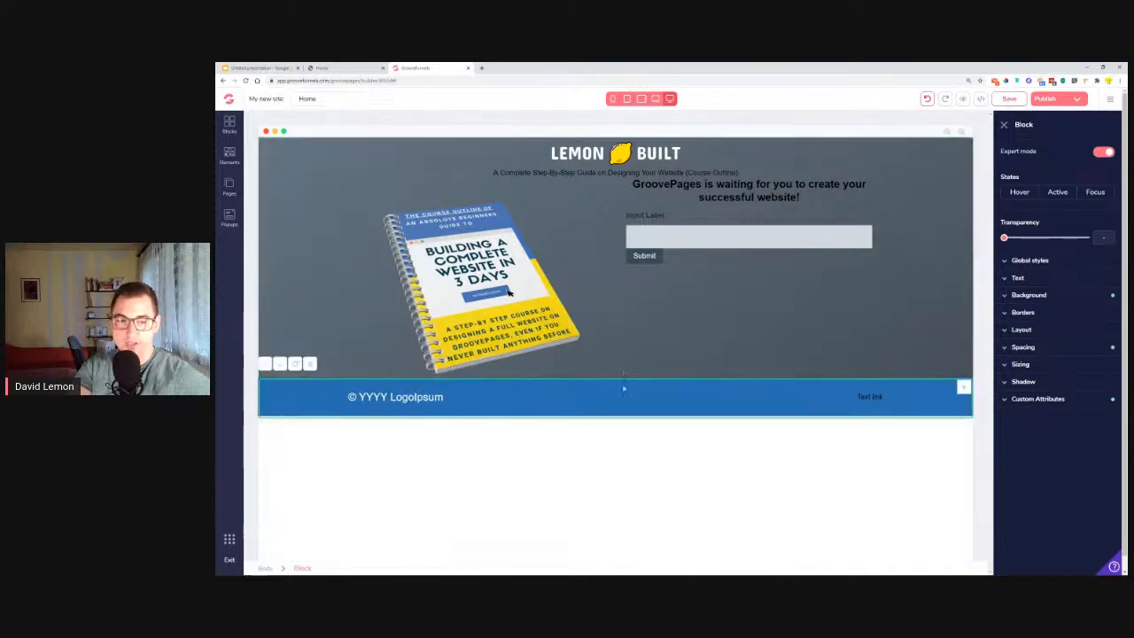
pyautogui.click(1044, 348)
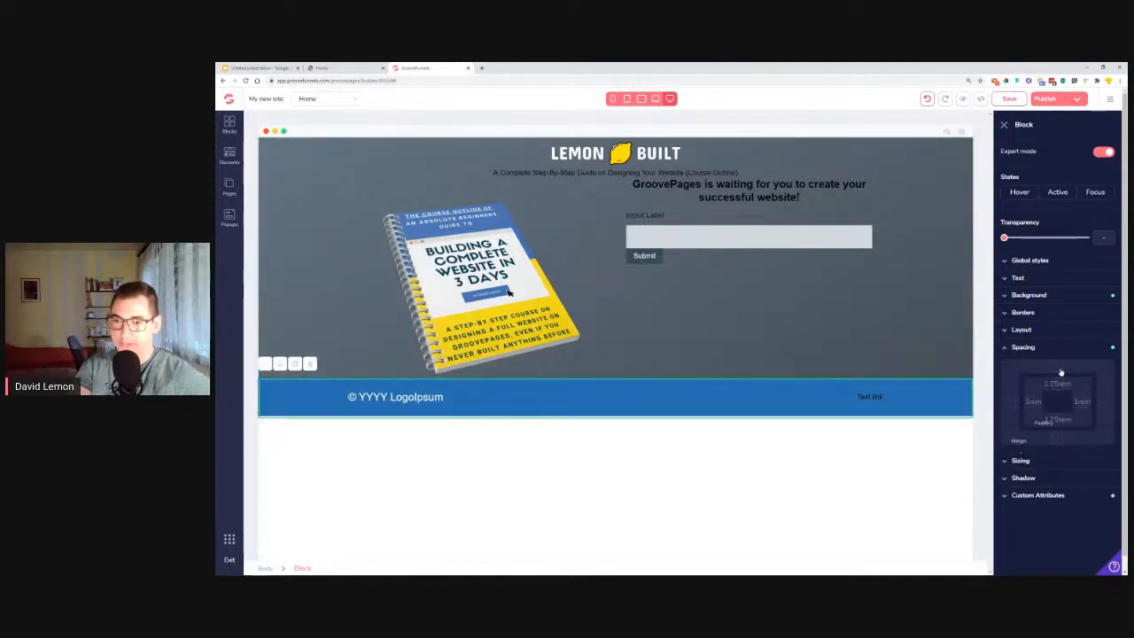
pyautogui.moveTo(1005, 456); pyautogui.dragTo(1067, 464)
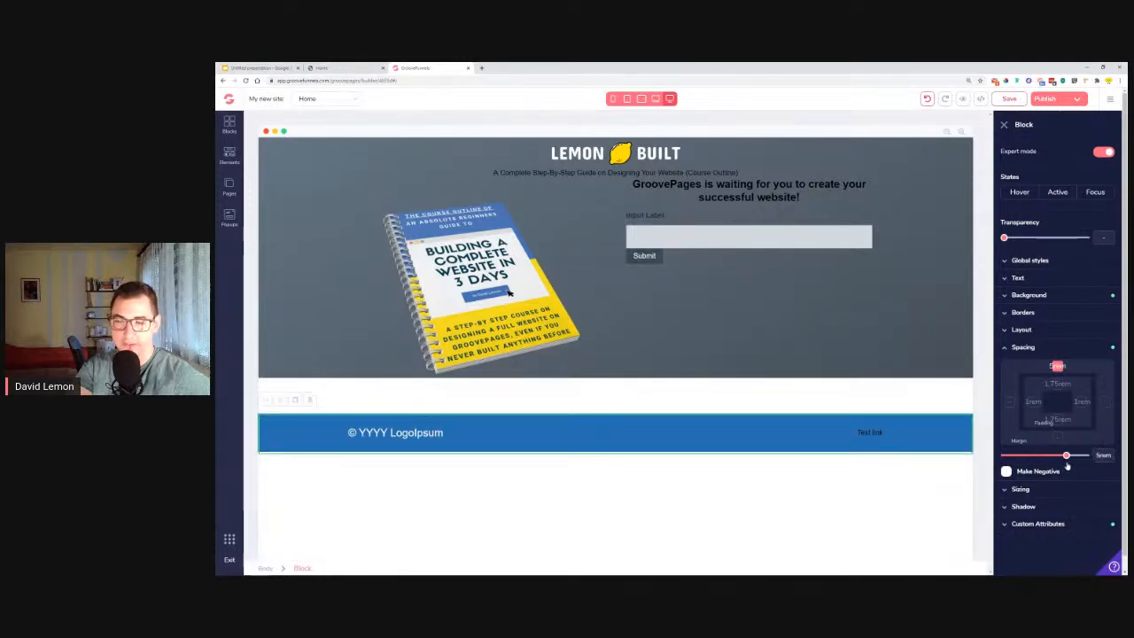
# Enter "email" as the "Label for" value of the form's input label.
pyautogui.click(510, 292)
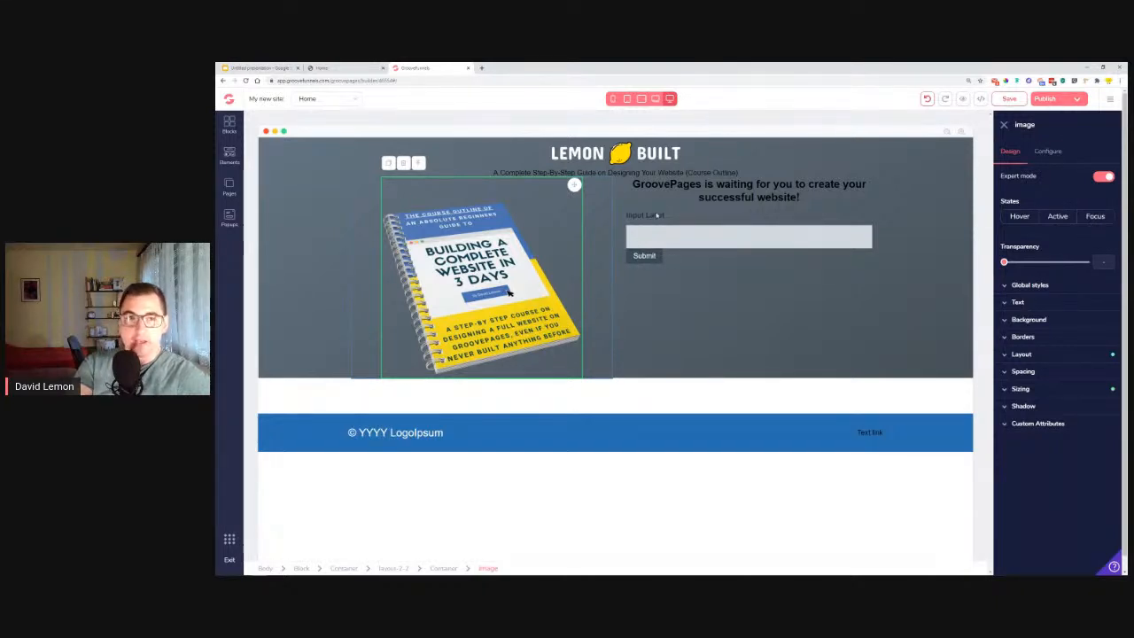
pyautogui.click(658, 218)
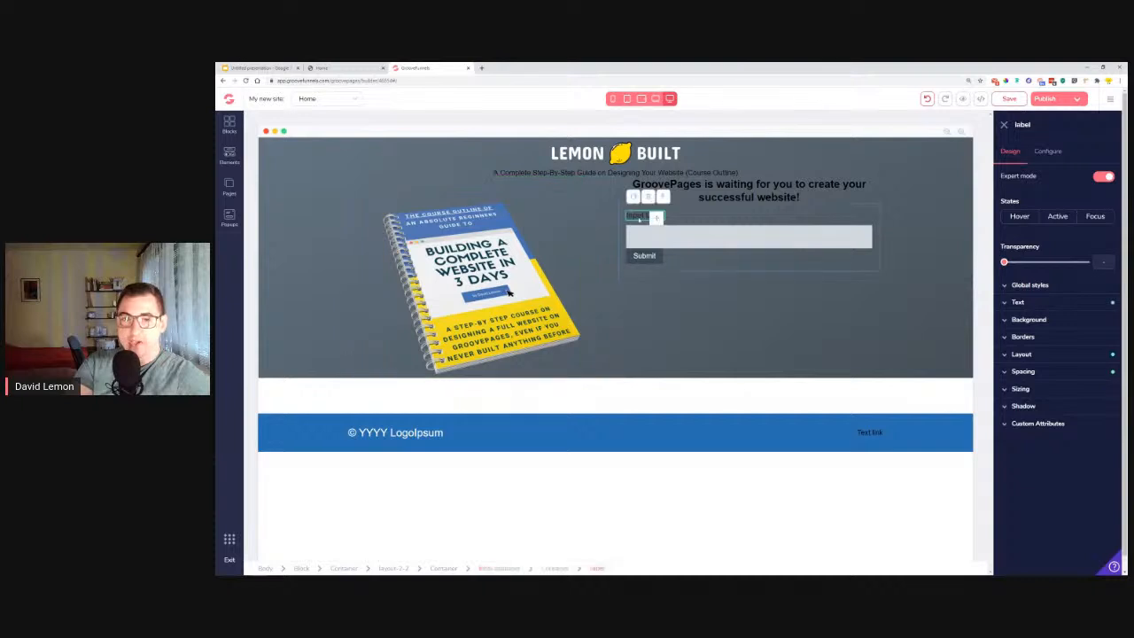
pyautogui.click(1047, 152)
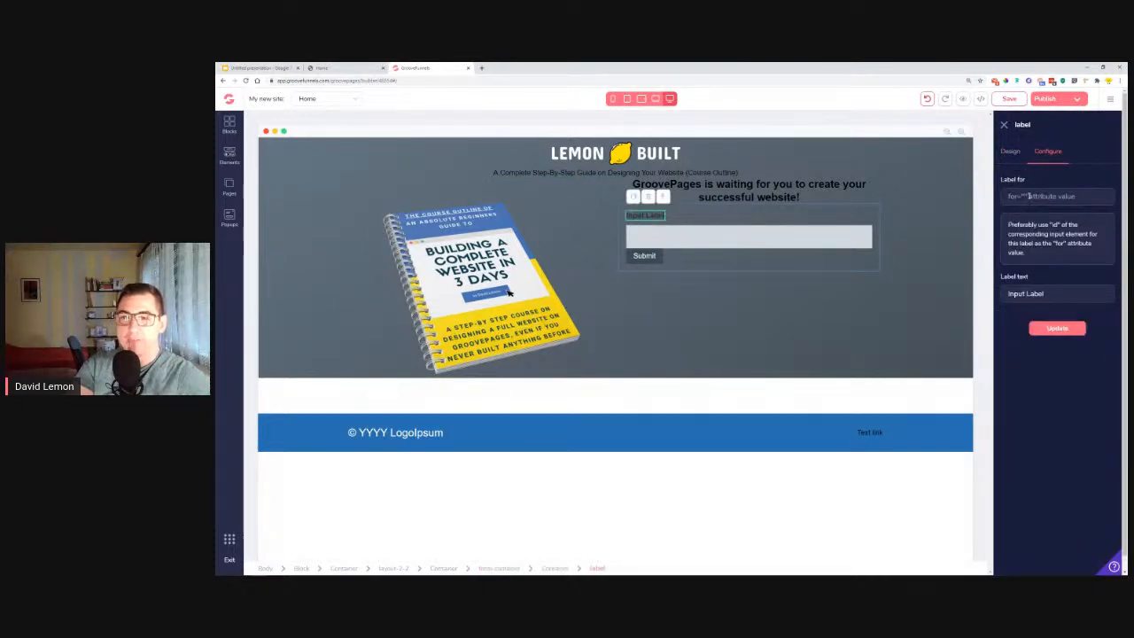
pyautogui.click(655, 218)
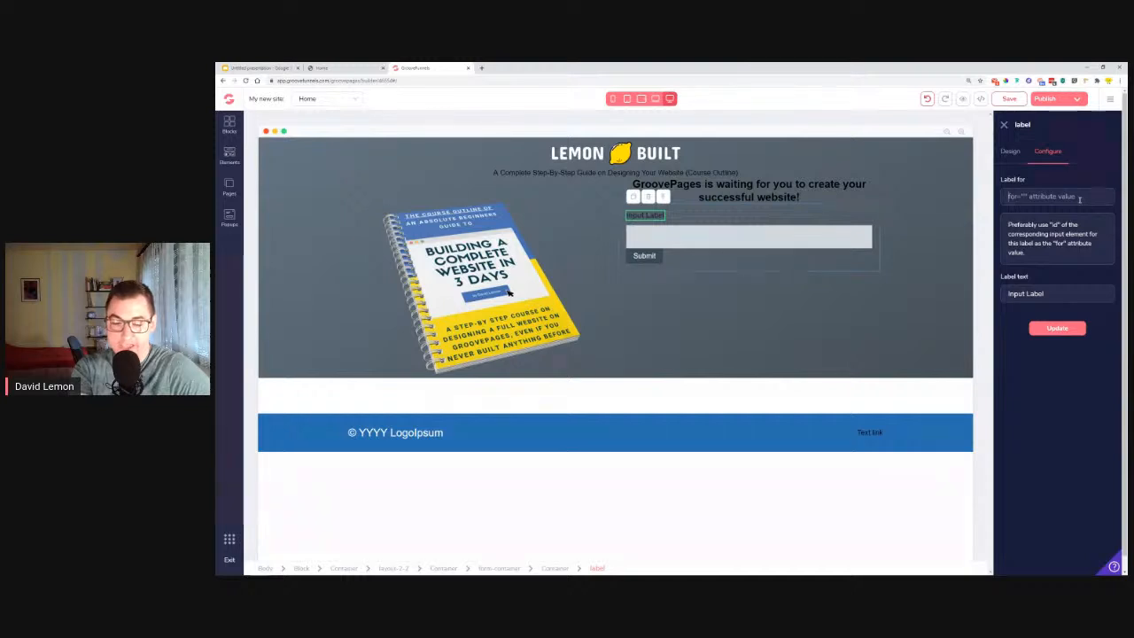
pyautogui.write('em')
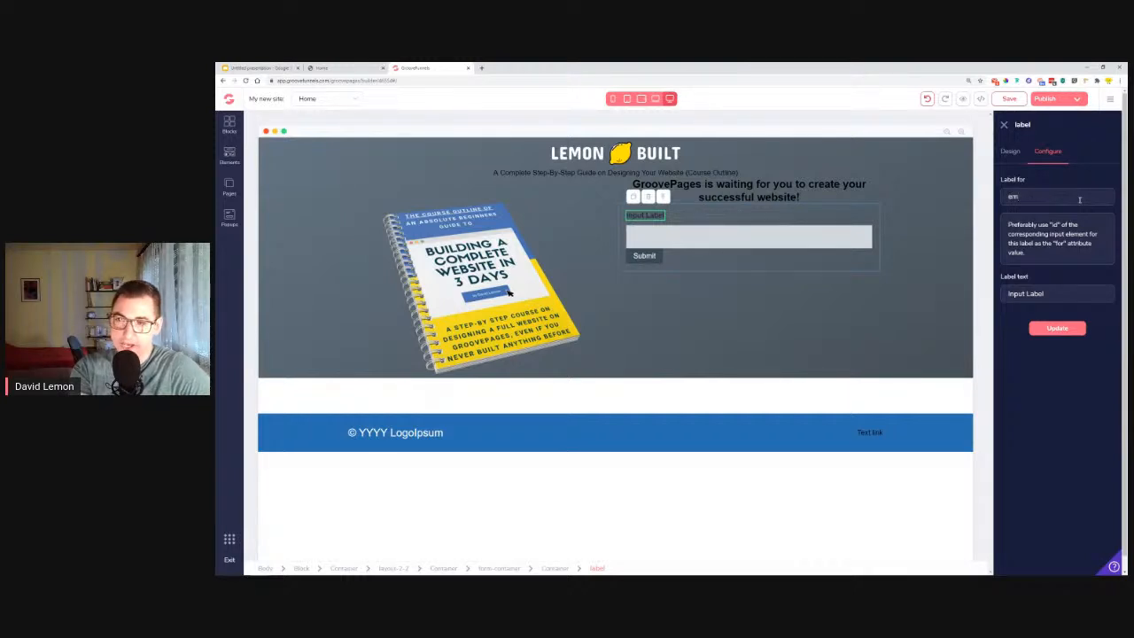
pyautogui.write('ail')
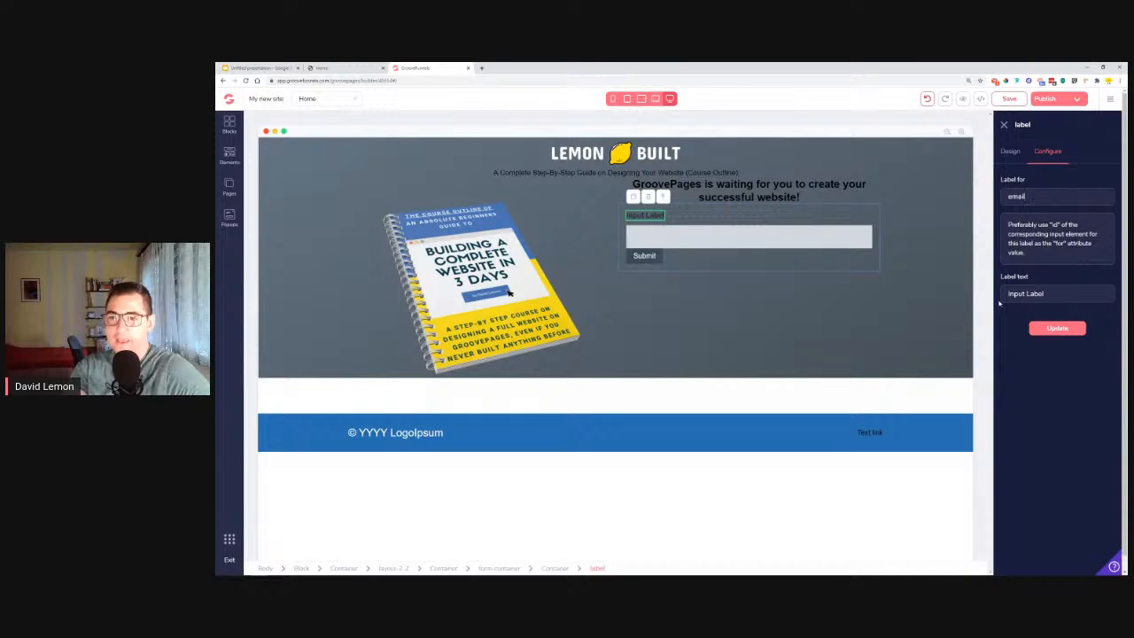
# Copy the reference page's label text "Your Favorite Email *" into the form's input label, and update the label.
pyautogui.moveTo(1007, 294); pyautogui.dragTo(1082, 295)
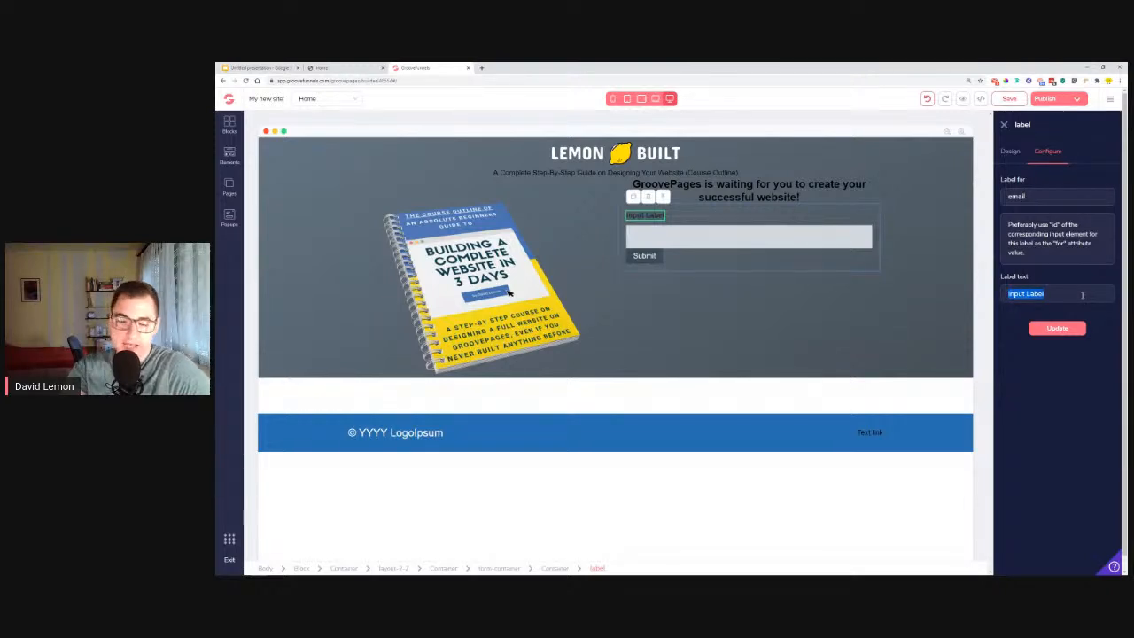
pyautogui.click(343, 67)
pyautogui.moveTo(748, 268); pyautogui.dragTo(687, 268)
pyautogui.hotkey('ctrl', 'c')
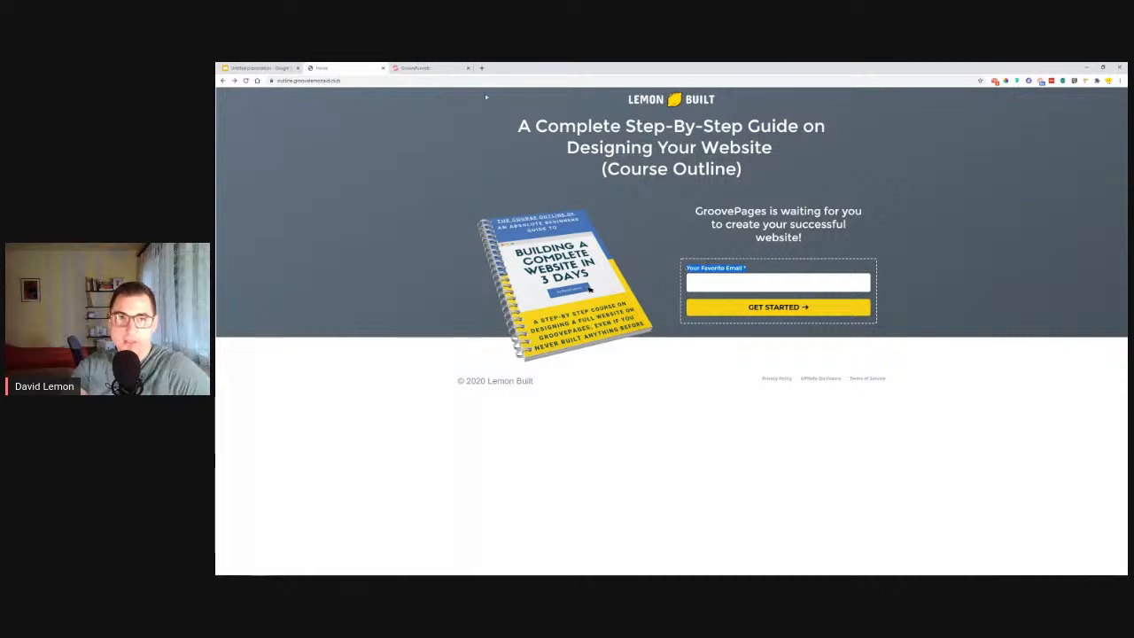
pyautogui.click(431, 68)
pyautogui.doubleClick(1075, 292)
pyautogui.tripleClick(1075, 292)
pyautogui.hotkey('ctrl', 'v')
pyautogui.click(1059, 330)
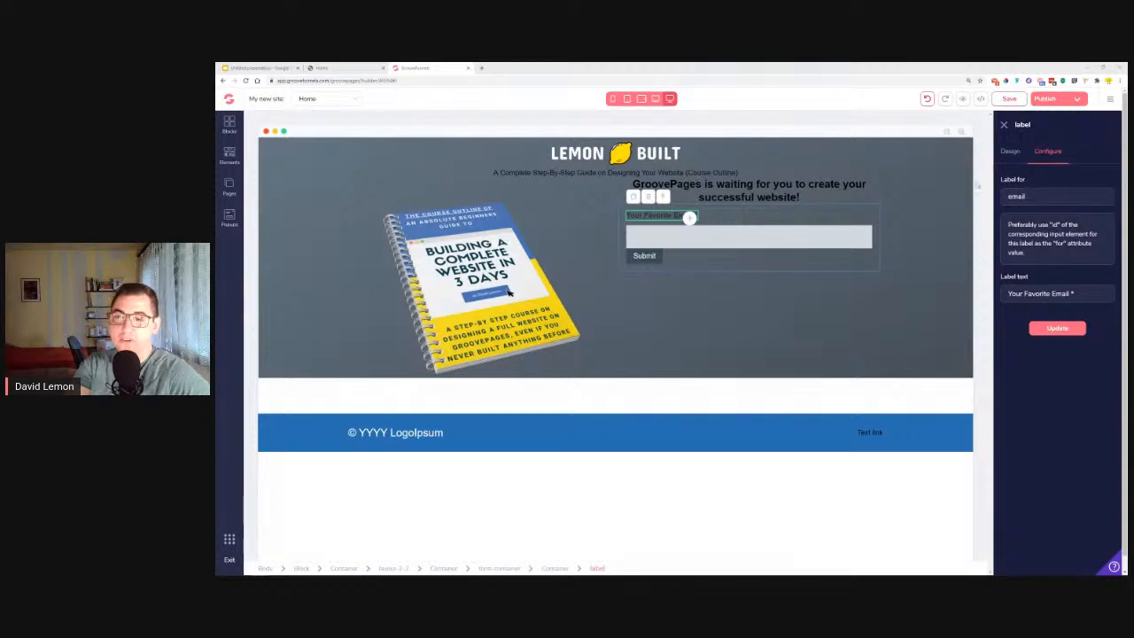
pyautogui.click(994, 160)
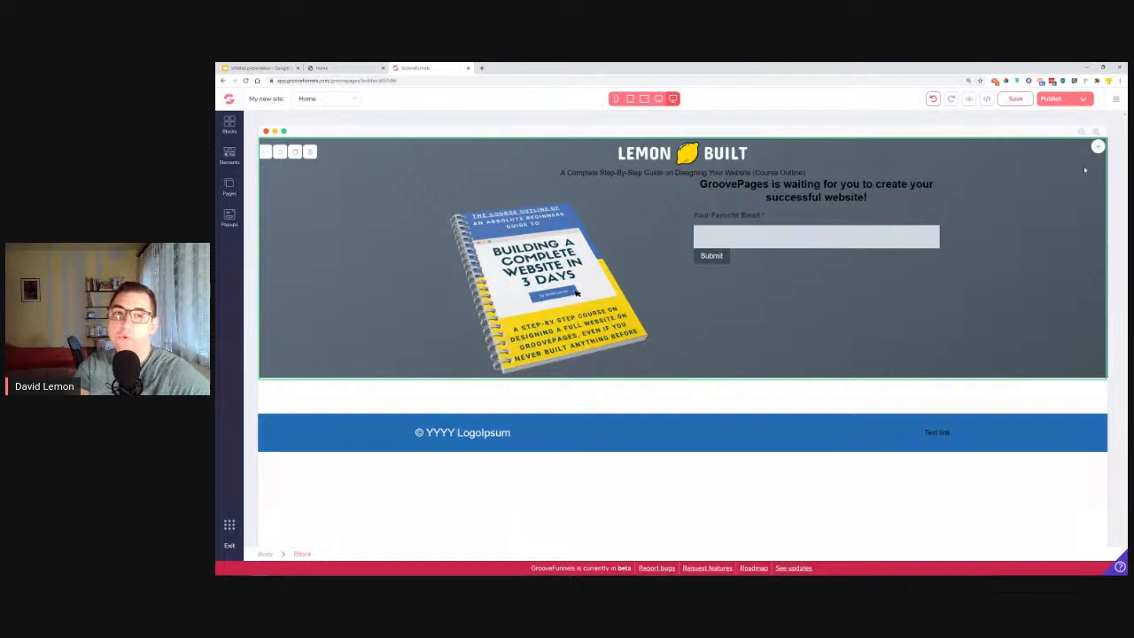
# Search Google for "full hd resolution" and highlight the Full HD pixel dimensions in the featured result.
pyautogui.click(481, 69)
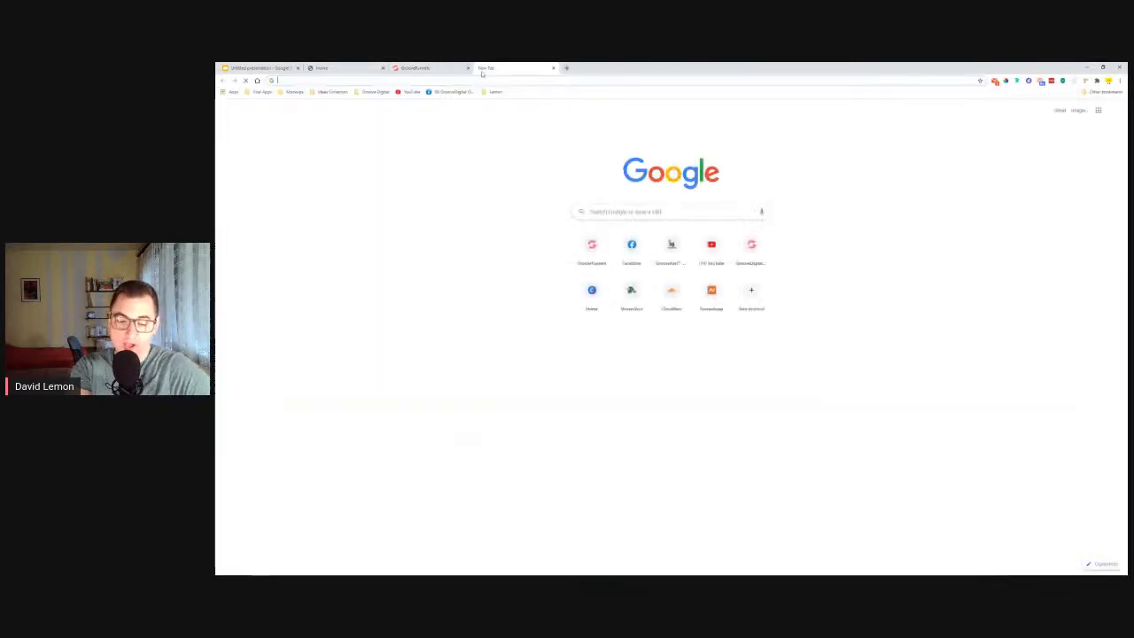
pyautogui.write('full hd resolution')
pyautogui.press('Return')
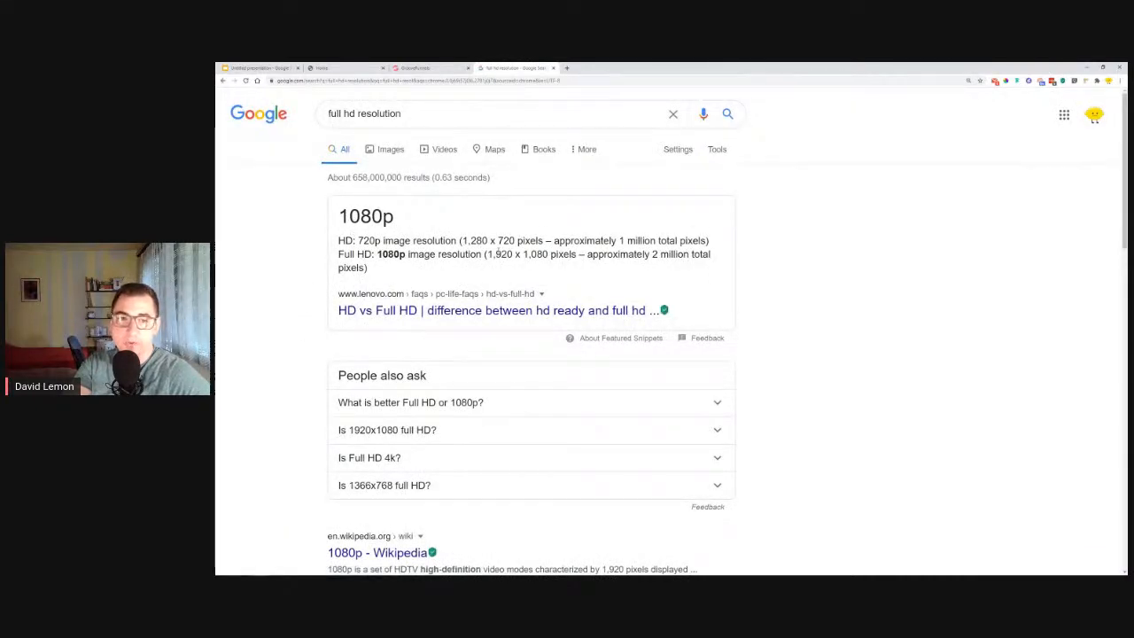
pyautogui.moveTo(493, 255); pyautogui.dragTo(578, 257)
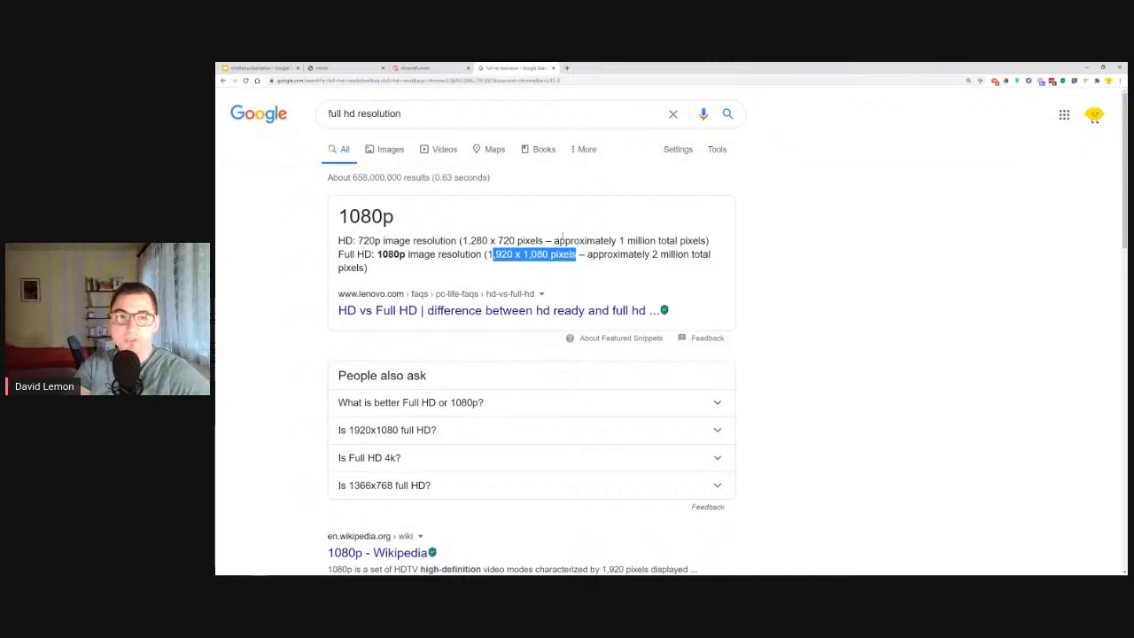
# Return to the page builder, check the label's "Label for" value, and enter "email" as the form input's ID and name.
pyautogui.click(416, 67)
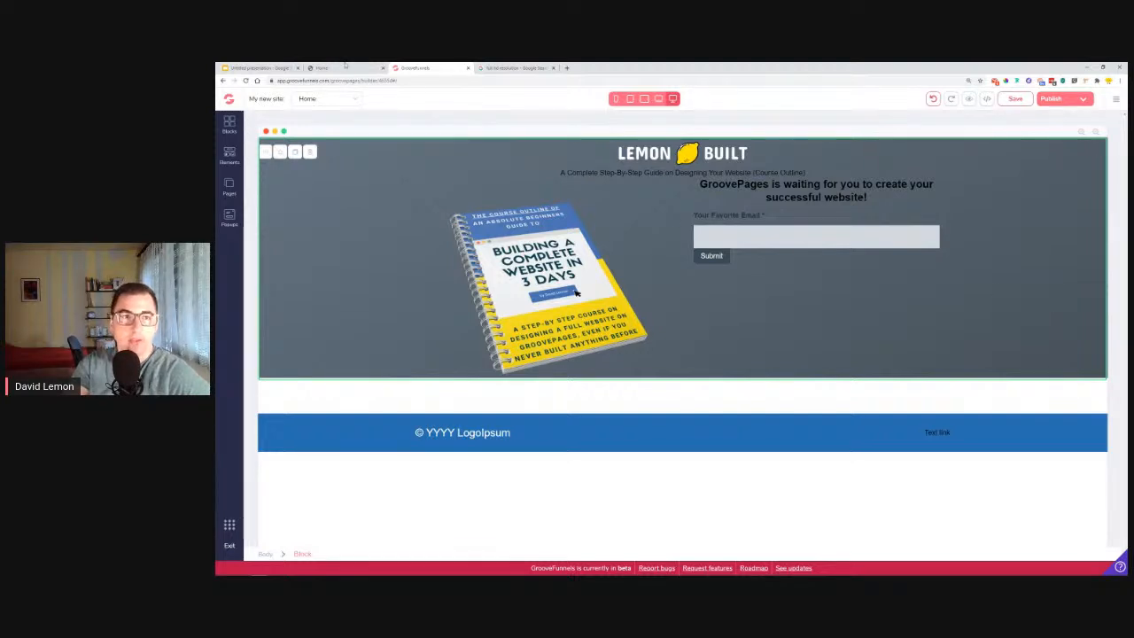
pyautogui.click(707, 214)
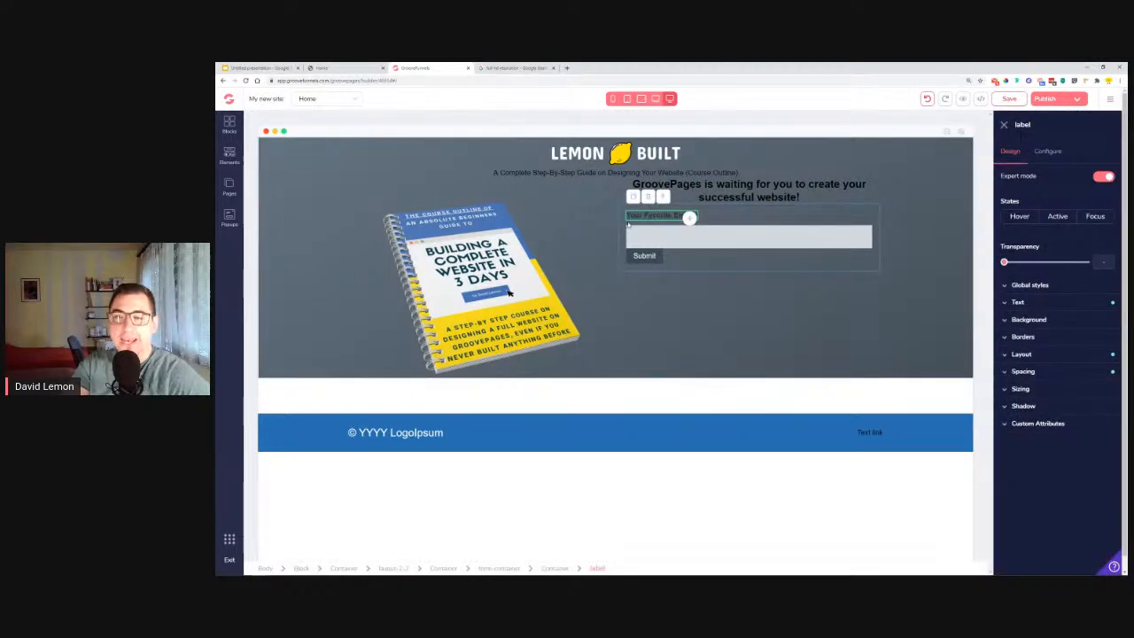
pyautogui.click(1053, 155)
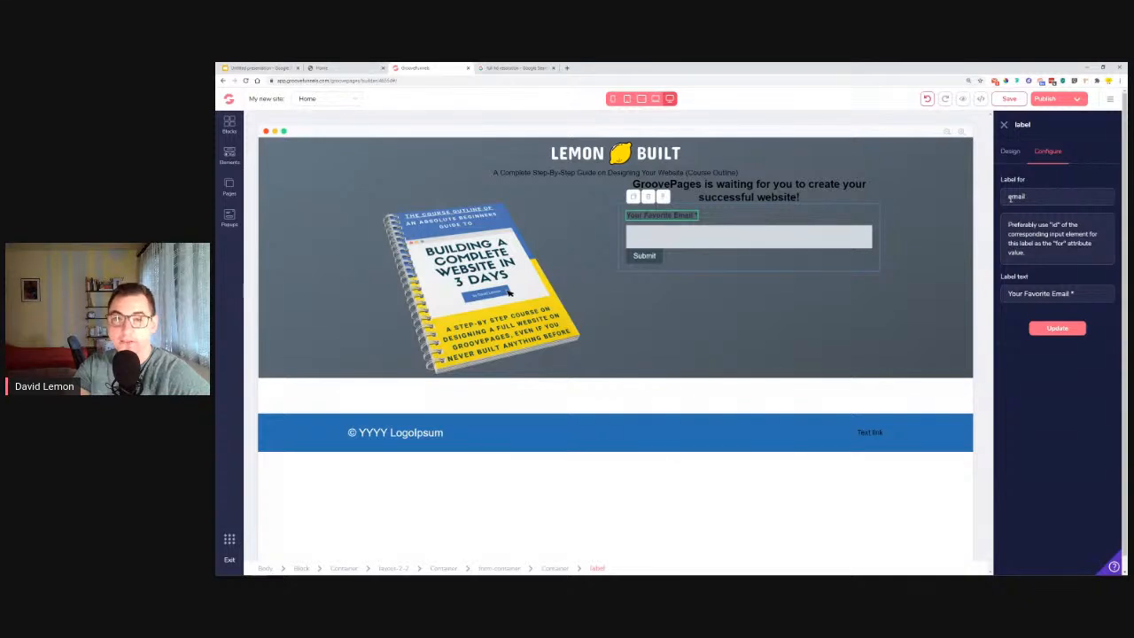
pyautogui.click(750, 245)
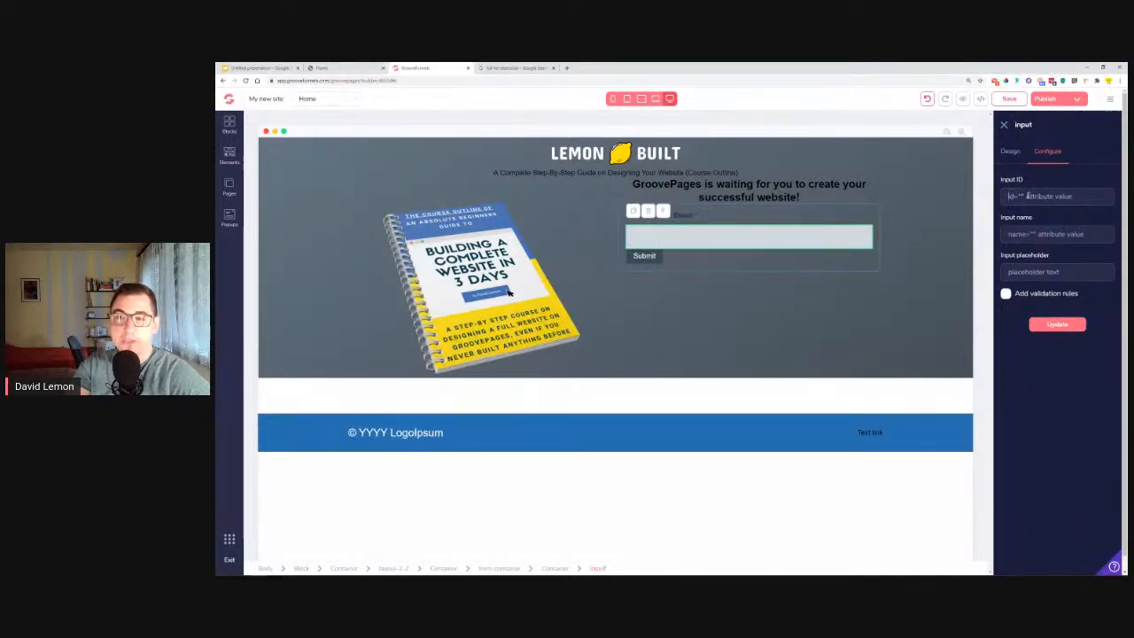
pyautogui.write('email')
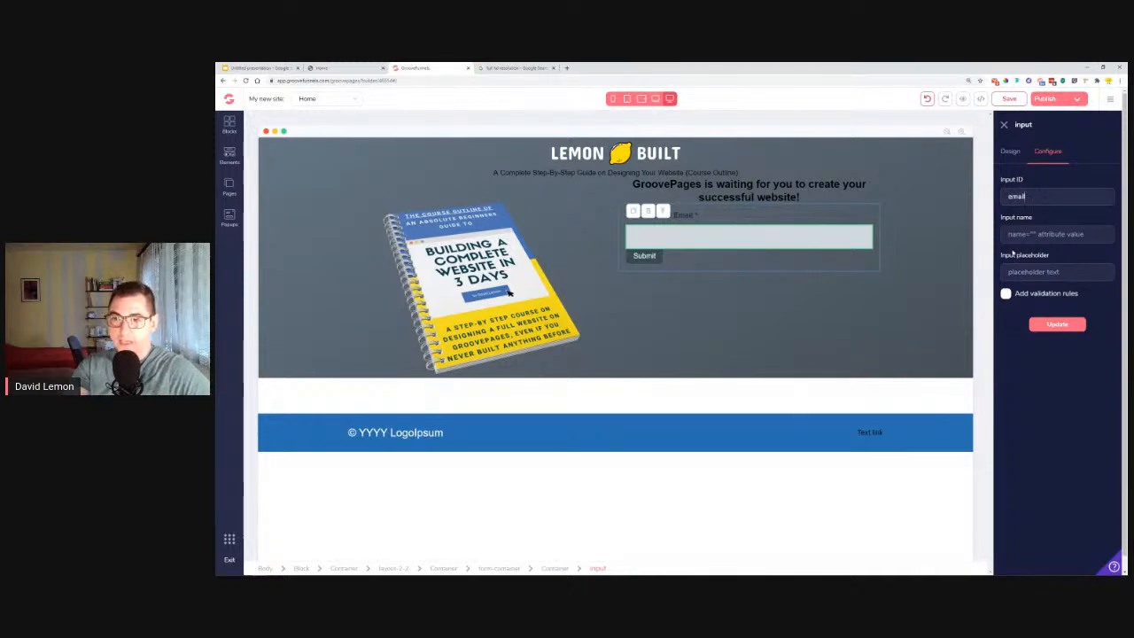
pyautogui.click(1025, 234)
pyautogui.write('email')
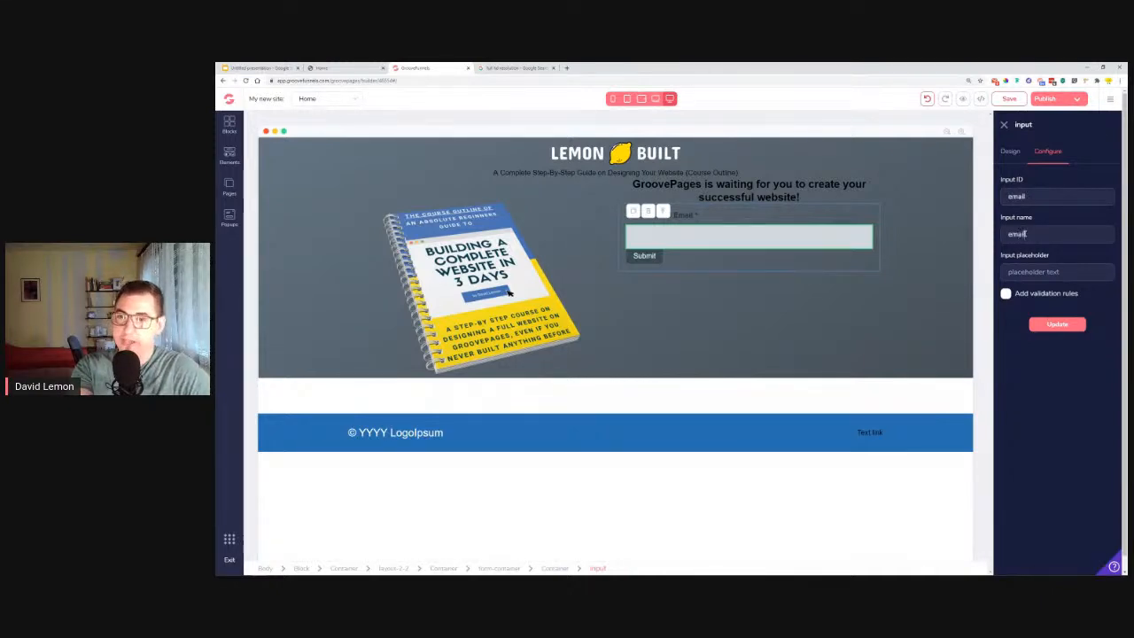
pyautogui.click(1062, 275)
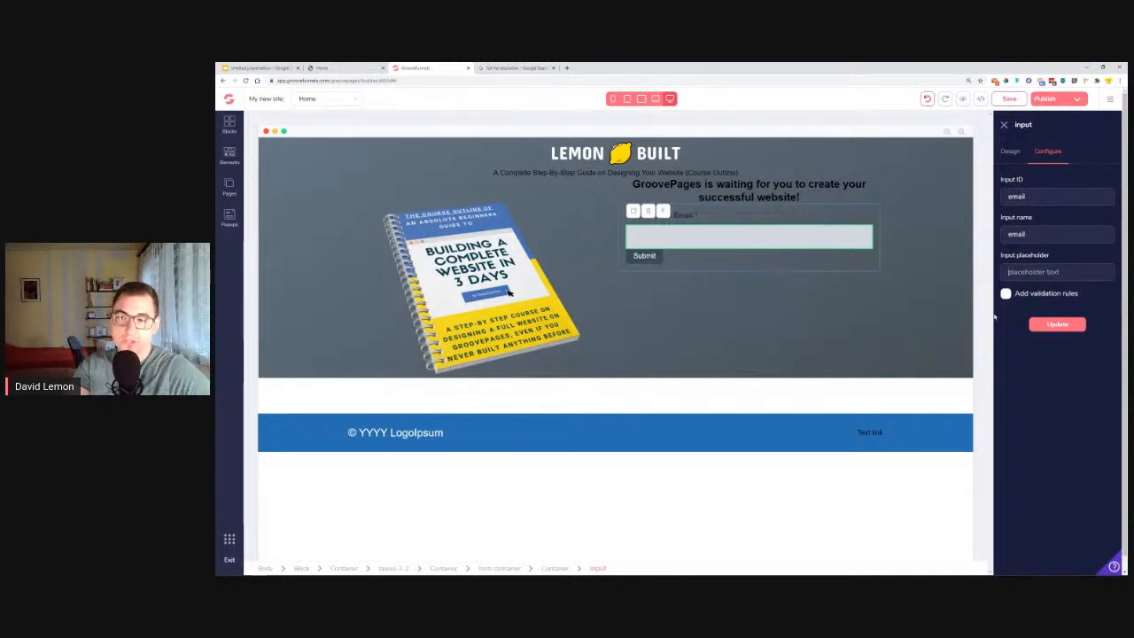
# Enter "GET STARTED" as the form's submit button text, checking the wording against the reference page.
pyautogui.click(346, 67)
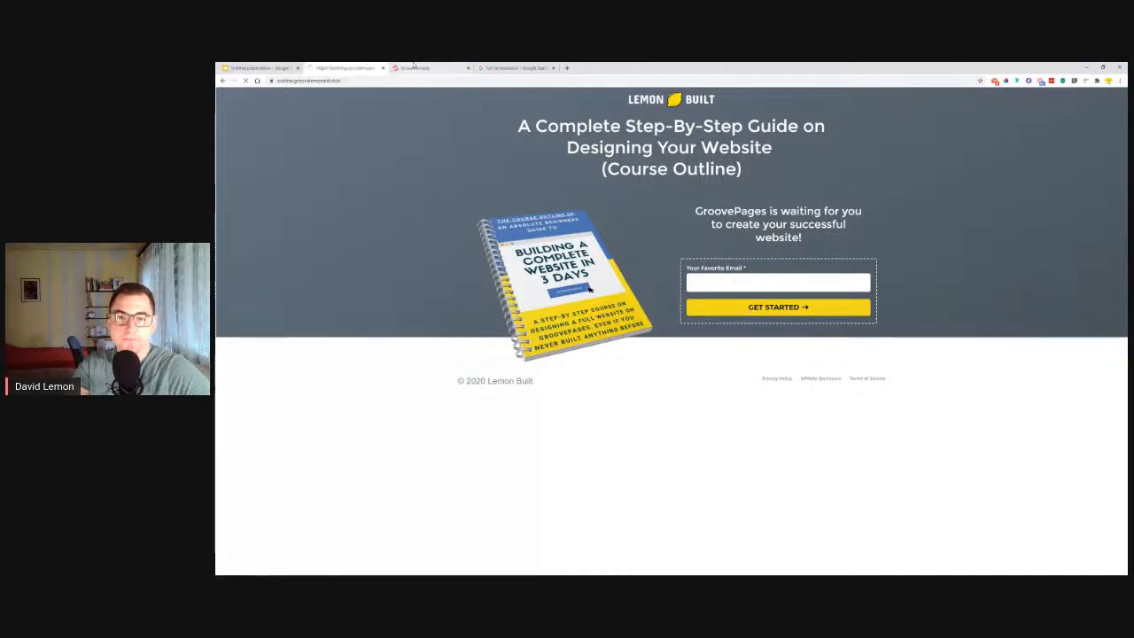
pyautogui.hotkey('ctrl', 'Tab')
pyautogui.click(649, 256)
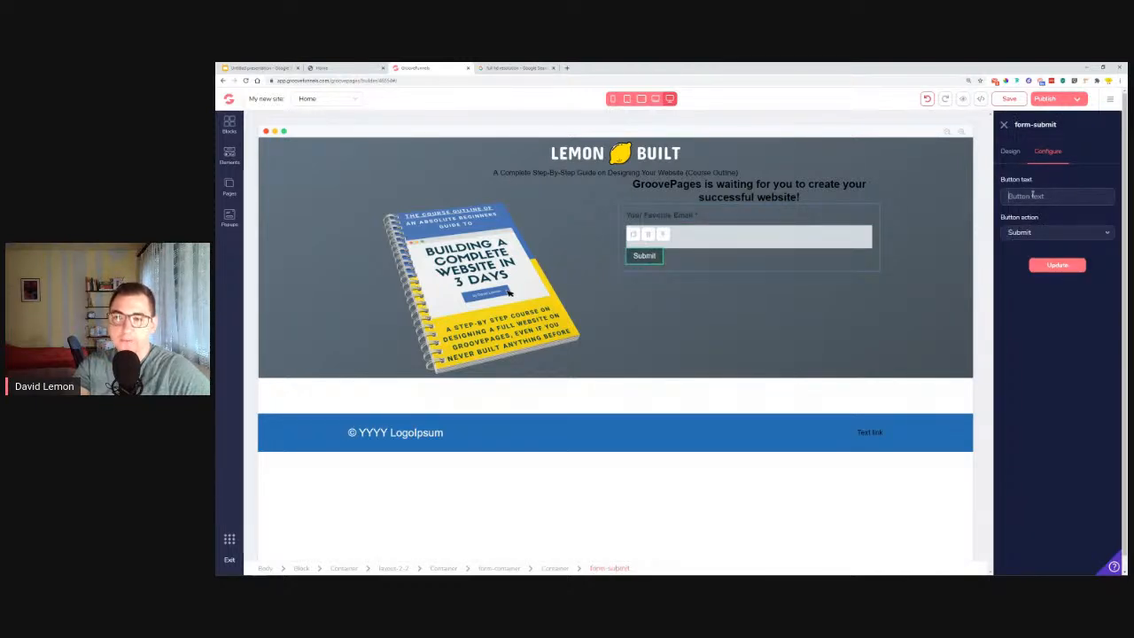
pyautogui.write('GET')
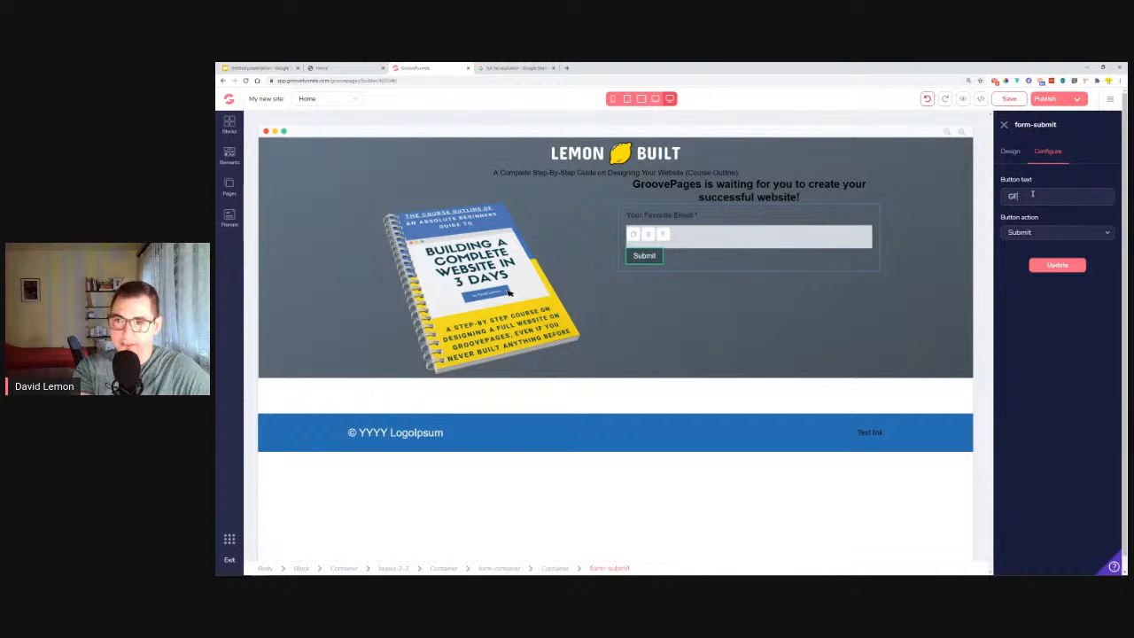
pyautogui.write(' STARTED')
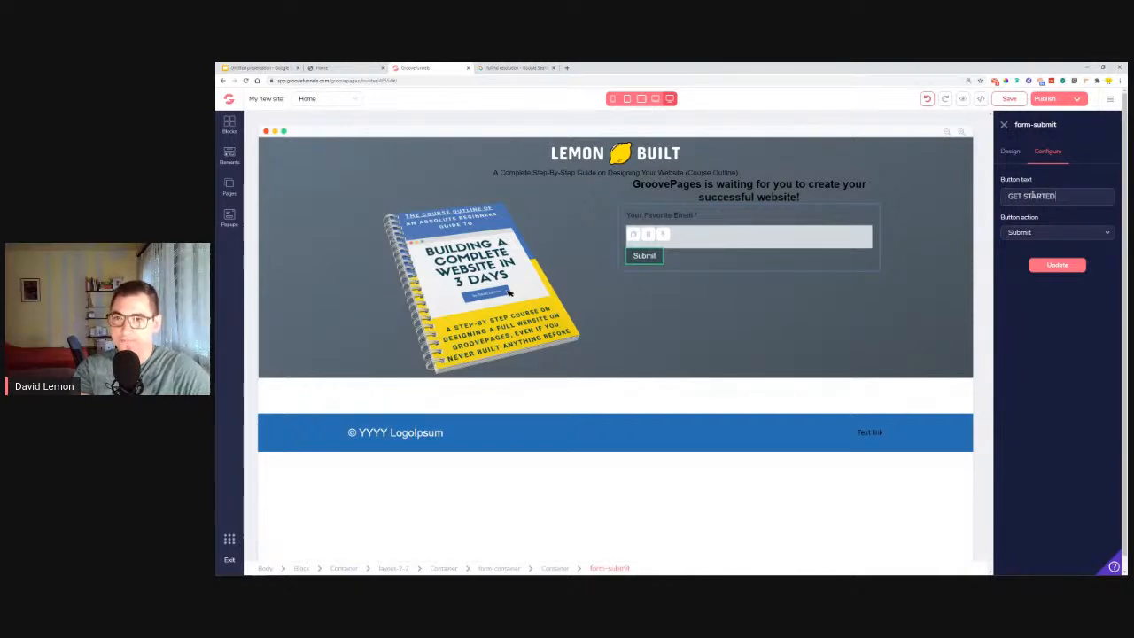
pyautogui.click(349, 68)
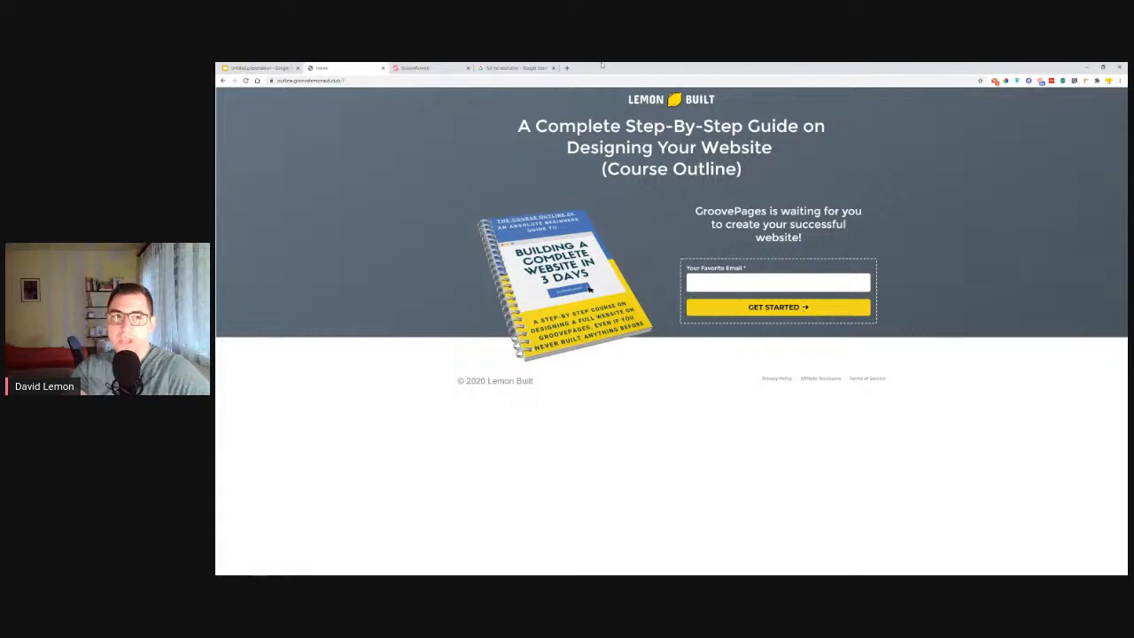
pyautogui.click(467, 66)
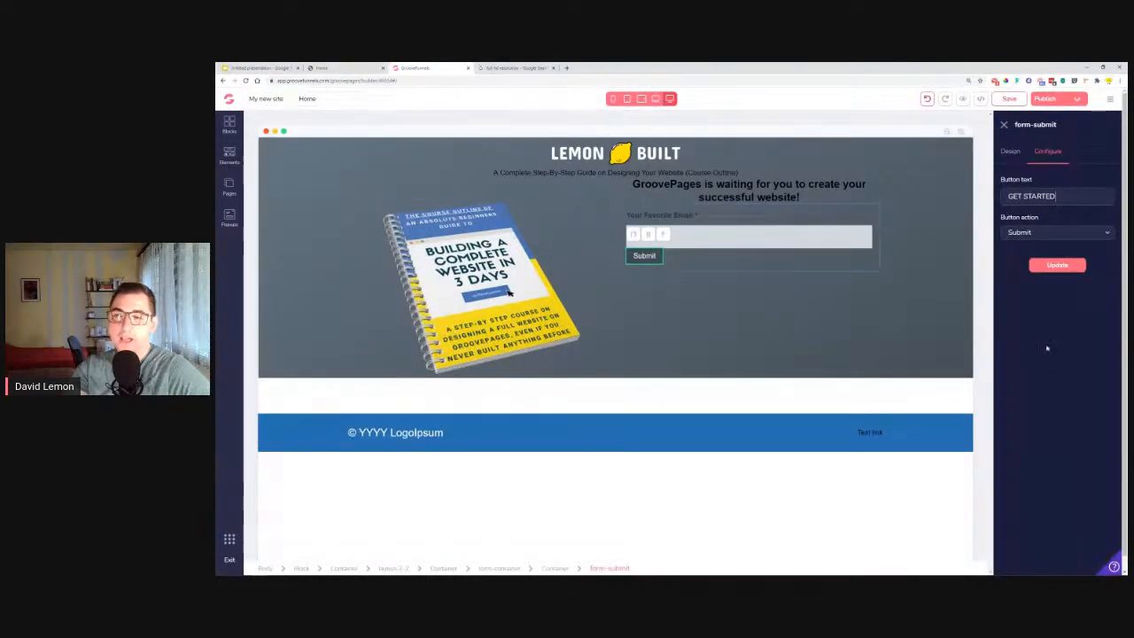
# Search Google for "text icons" and open the coolsymbol.com result.
pyautogui.click(529, 69)
pyautogui.moveTo(497, 114); pyautogui.dragTo(276, 125)
pyautogui.write('te')
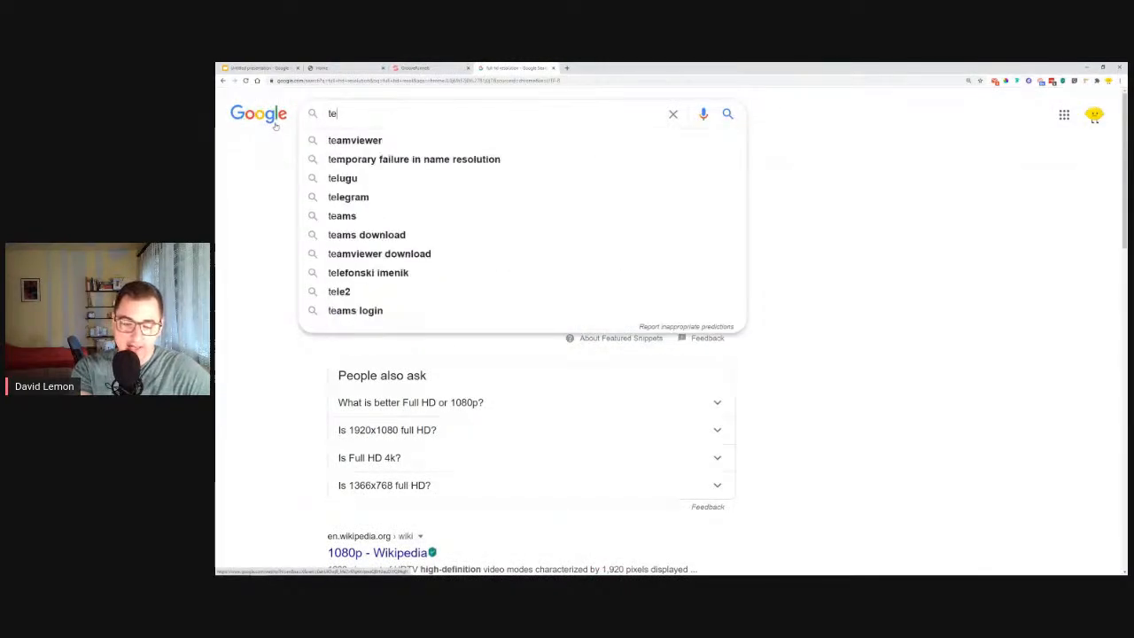
pyautogui.write('xt ico')
pyautogui.press('Down')
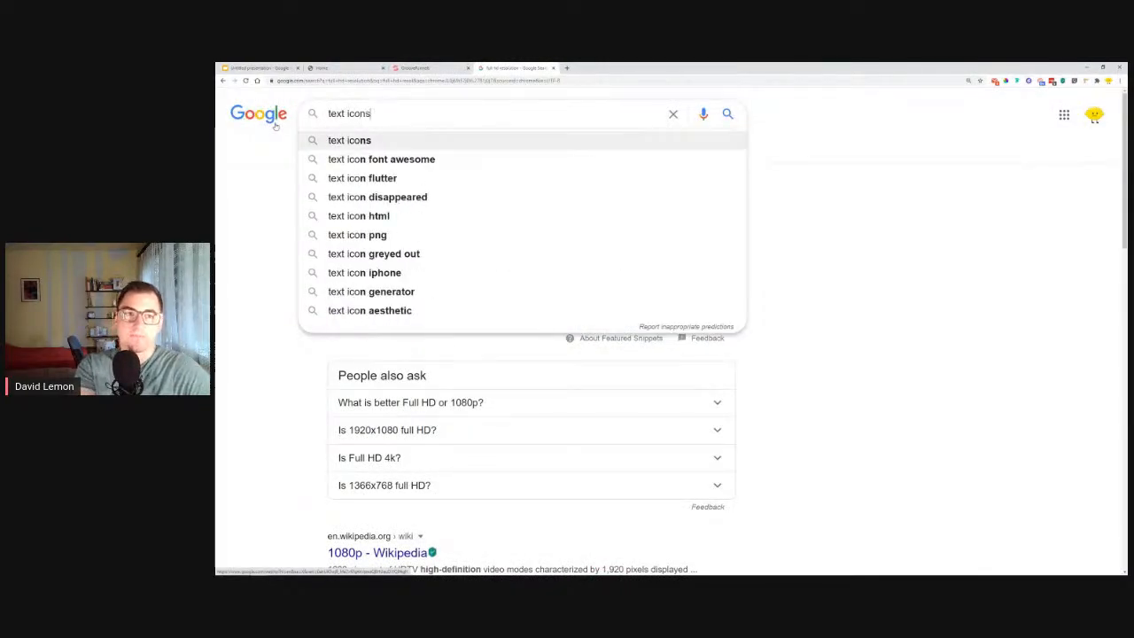
pyautogui.press('Return')
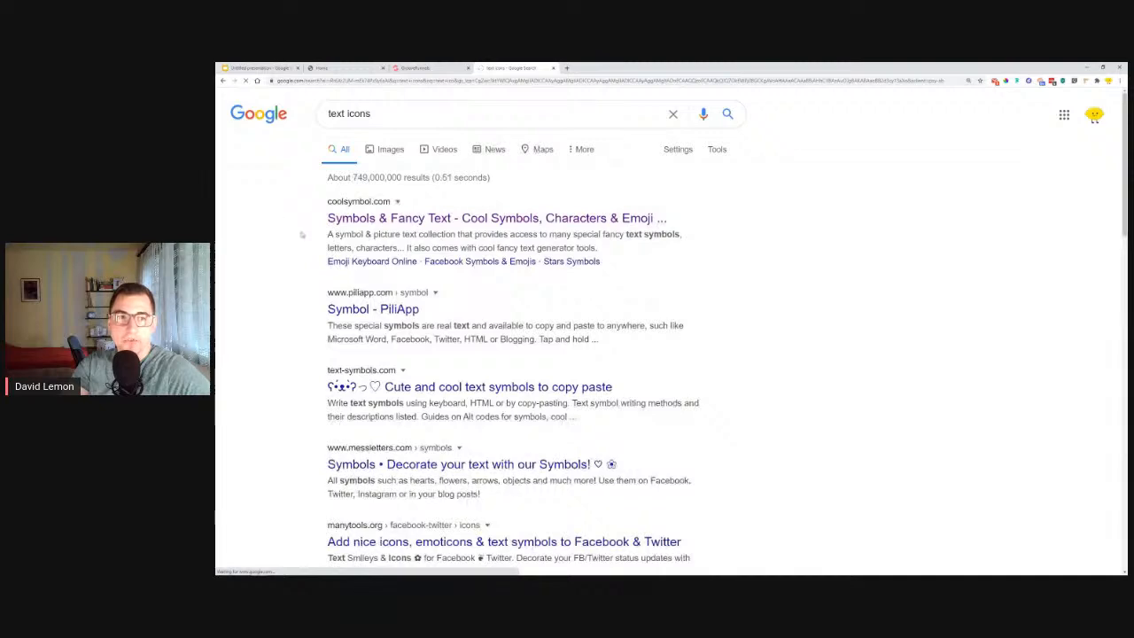
pyautogui.click(340, 218)
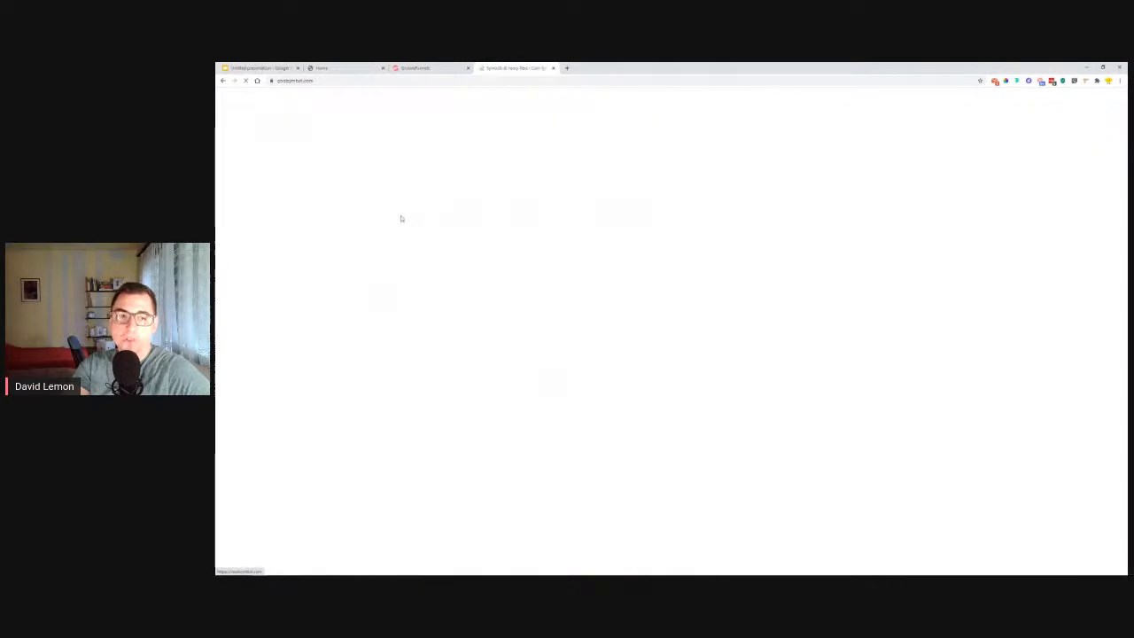
# Copy a right arrow from the Arrows Symbols collection, append it to the "GET STARTED" button text, and update the button.
pyautogui.scroll(-5, 856, 334)
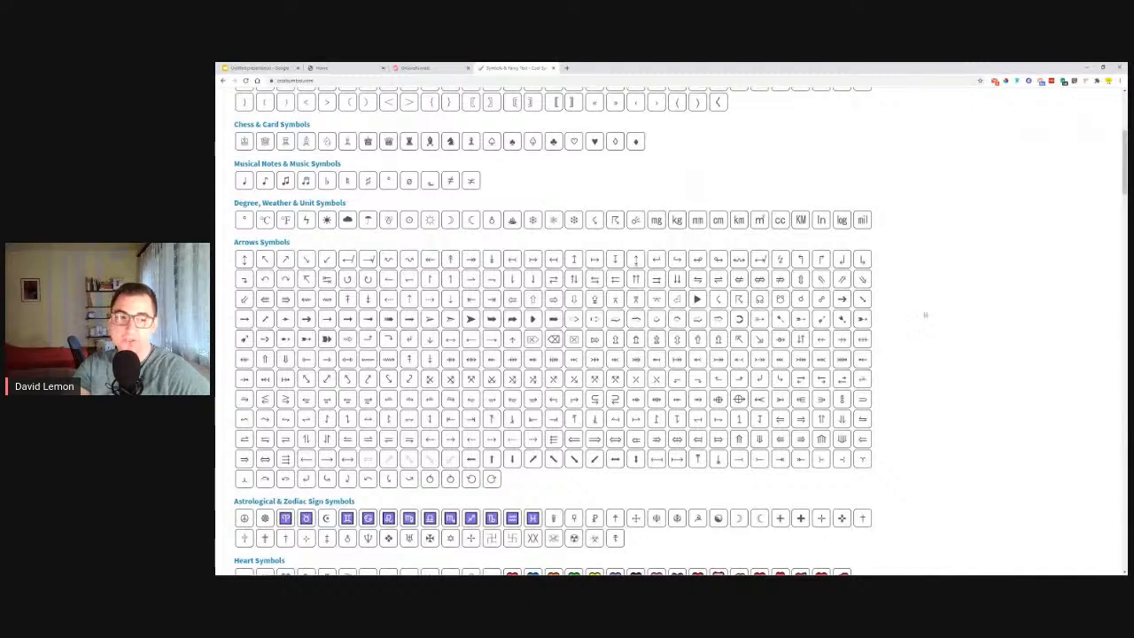
pyautogui.click(307, 320)
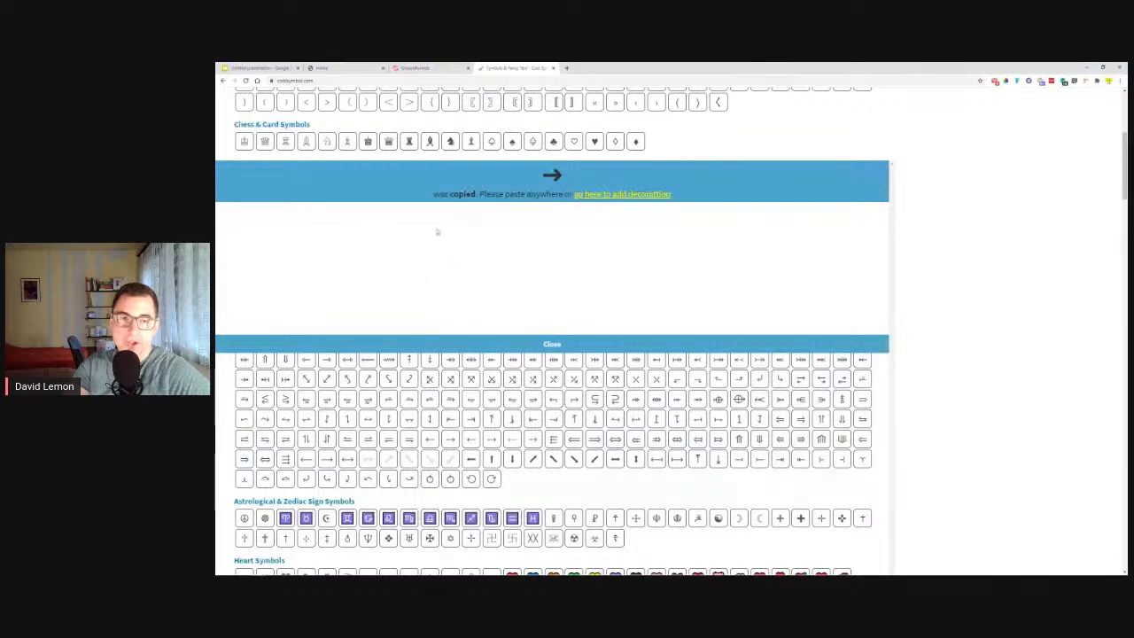
pyautogui.moveTo(434, 194); pyautogui.dragTo(502, 194)
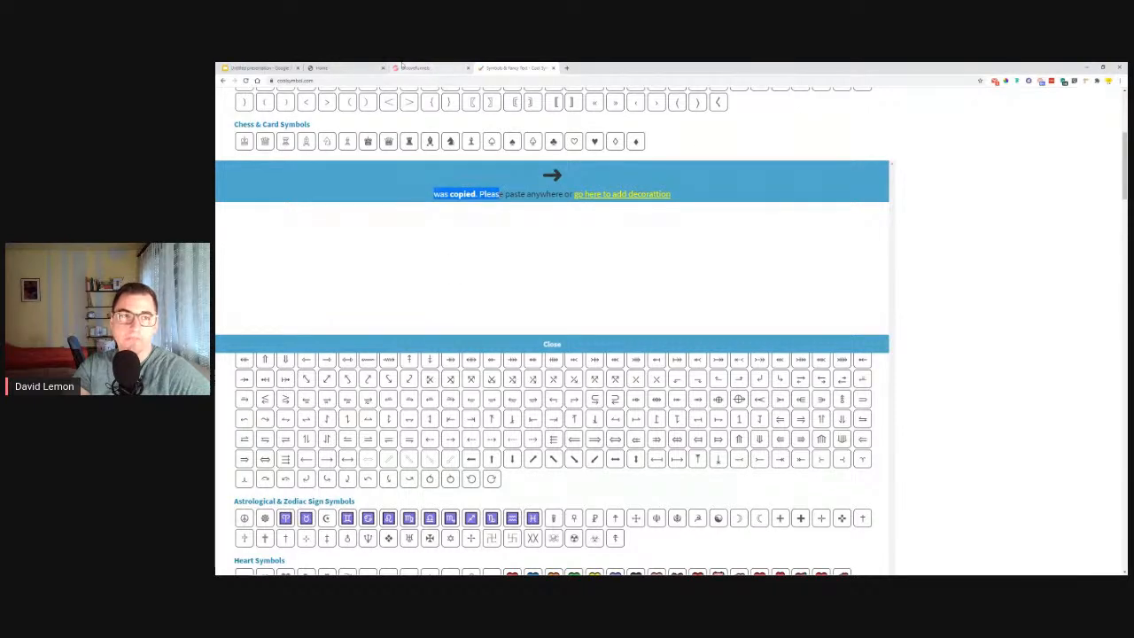
pyautogui.click(271, 67)
pyautogui.click(322, 67)
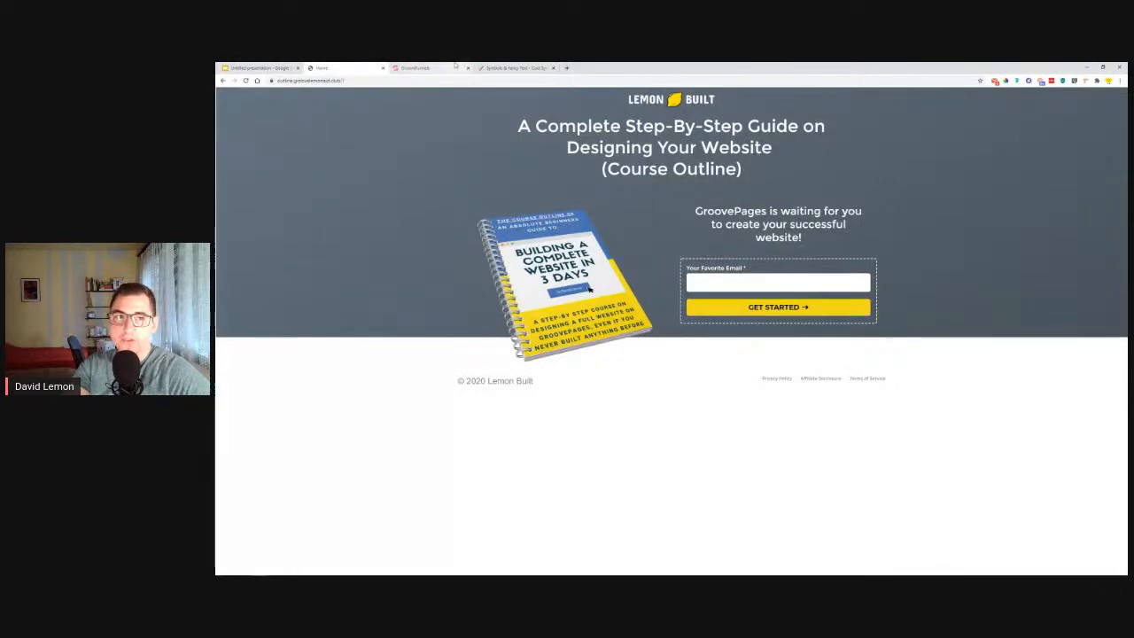
pyautogui.click(418, 68)
pyautogui.click(1071, 198)
pyautogui.hotkey('ctrl', 'v')
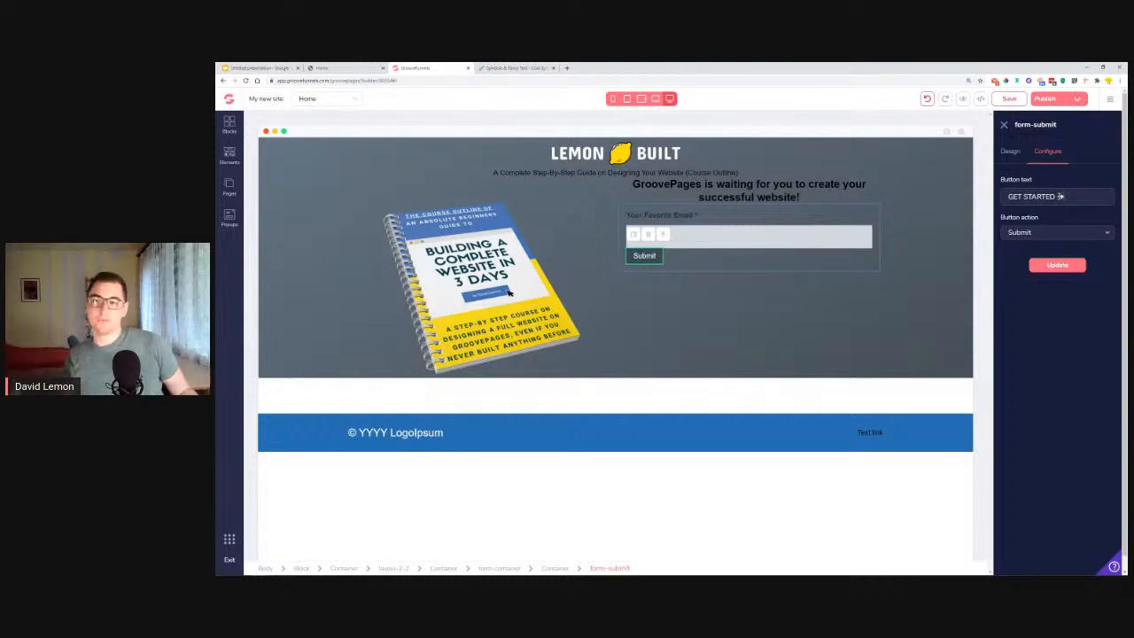
pyautogui.click(1069, 269)
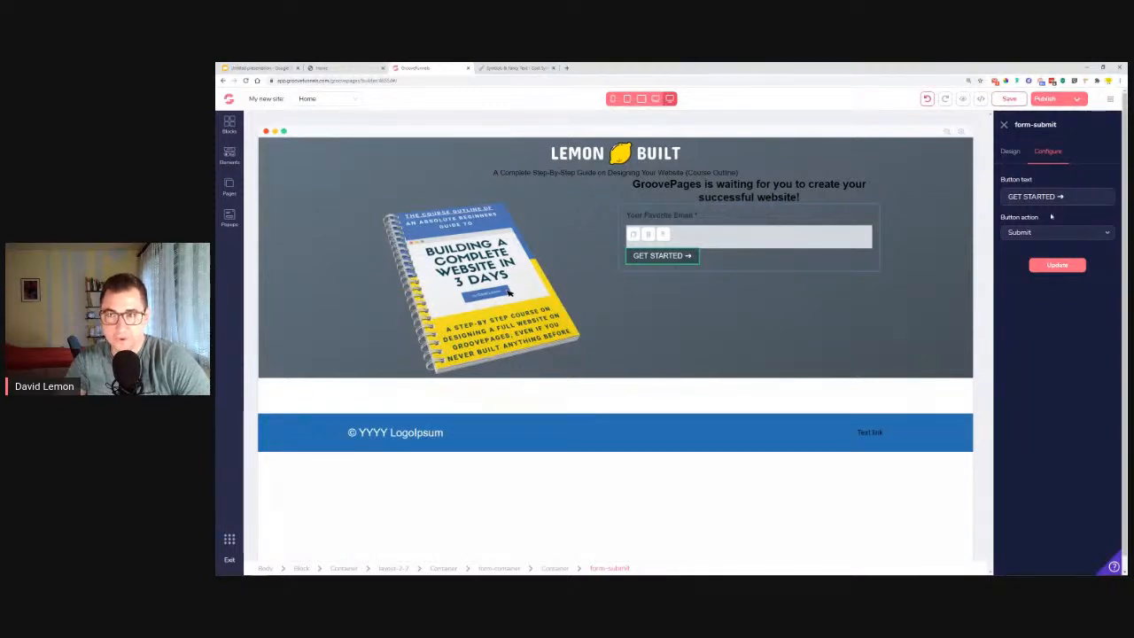
# Set both the ID and the name of the form's input field to "email".
pyautogui.click(796, 239)
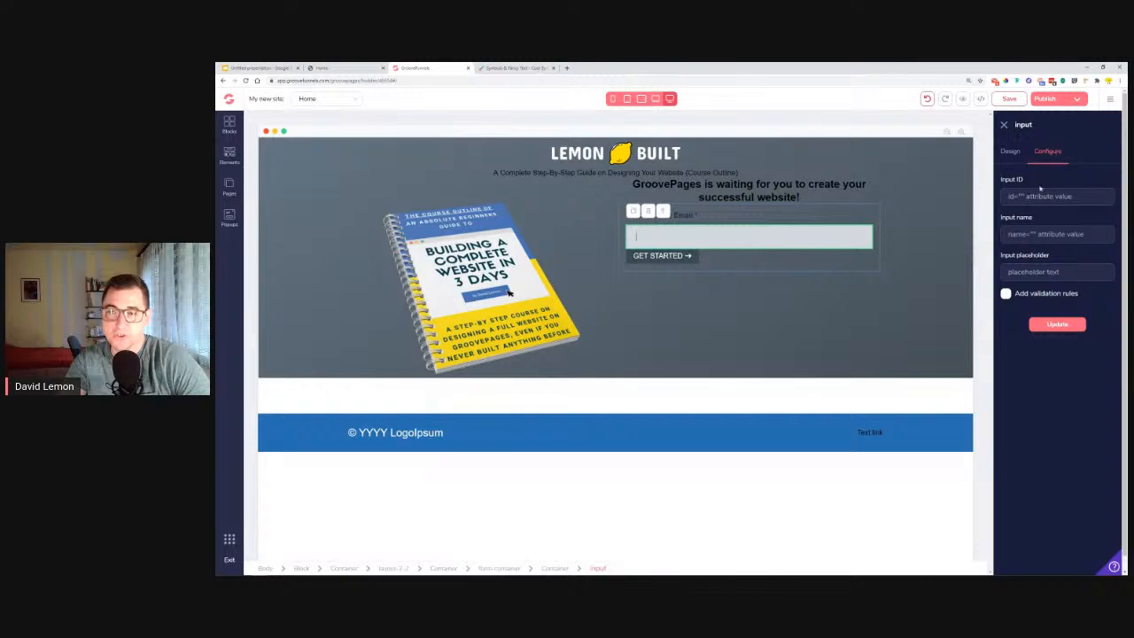
pyautogui.write('email')
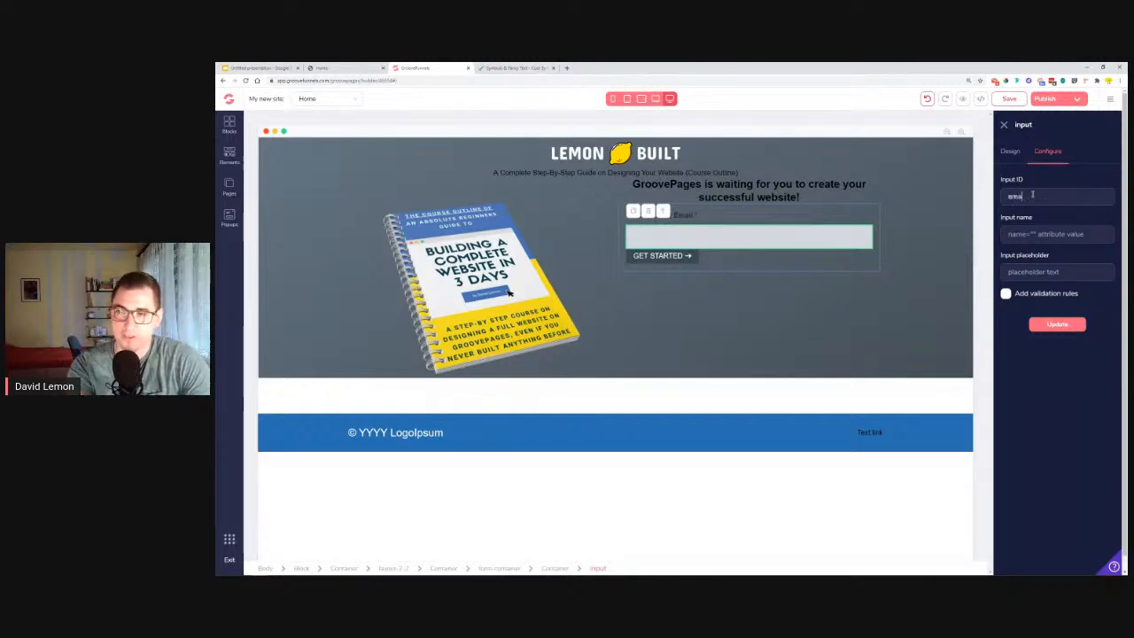
pyautogui.press('Tab')
pyautogui.write('e')
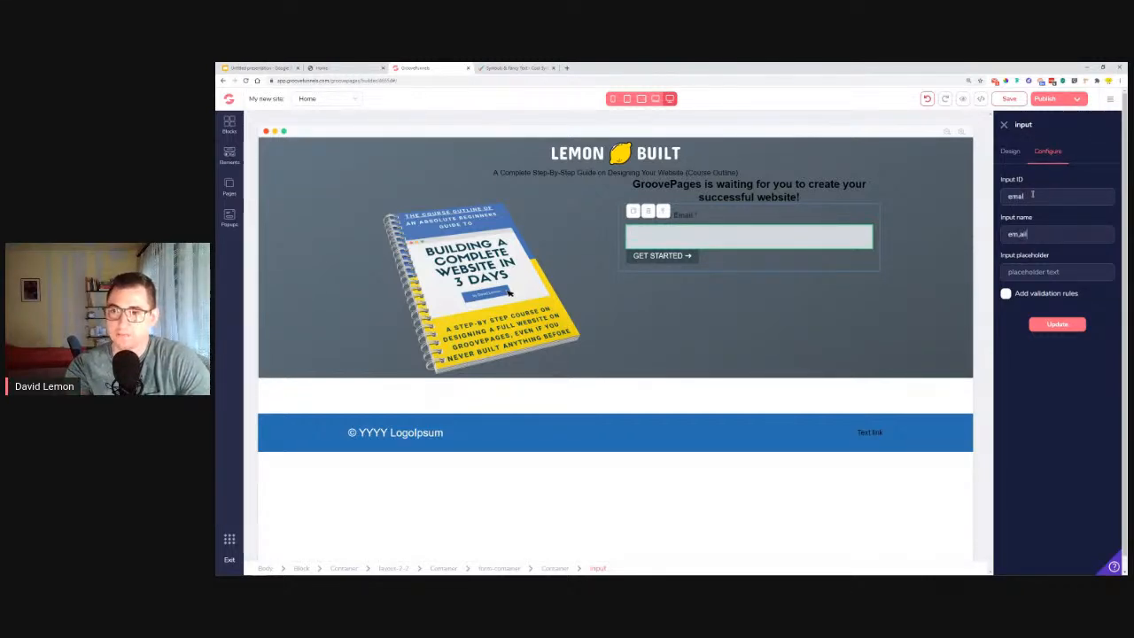
pyautogui.write('m,a')
pyautogui.press('BackSpace')
pyautogui.press('BackSpace')
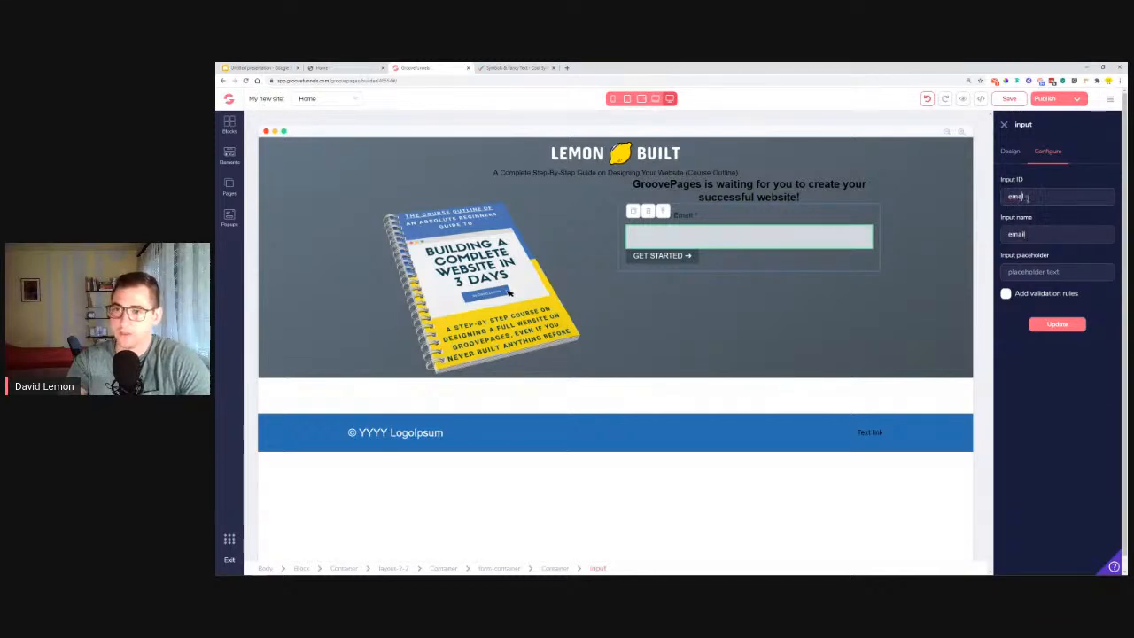
# Add validation rules to the input with type email and a non-empty requirement, and update the input.
pyautogui.click(1006, 294)
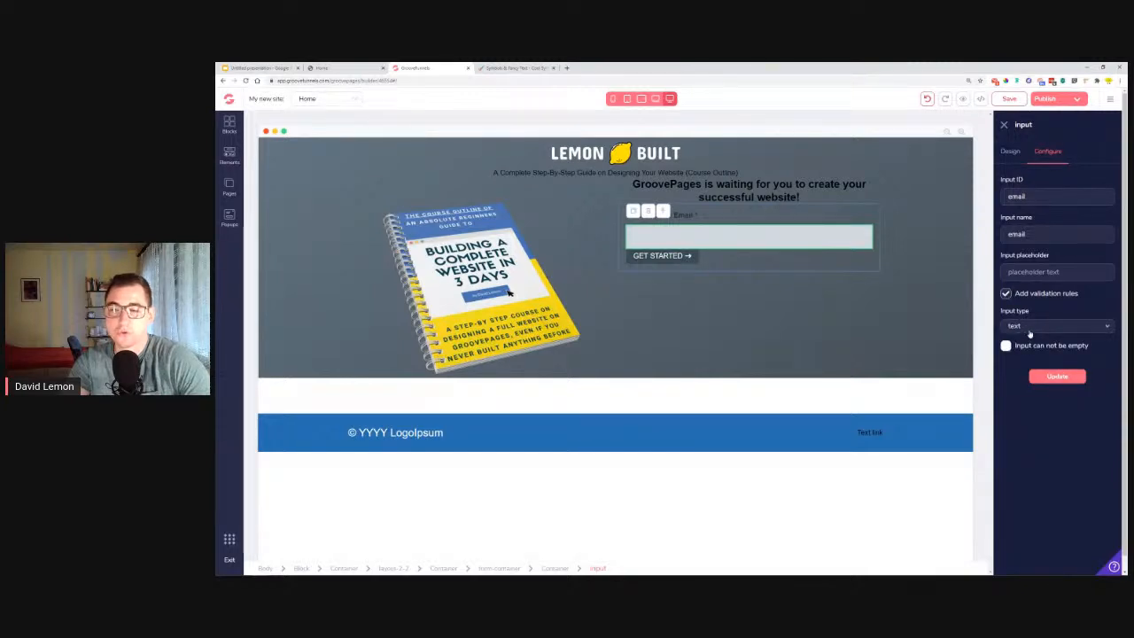
pyautogui.click(1029, 328)
pyautogui.click(1029, 358)
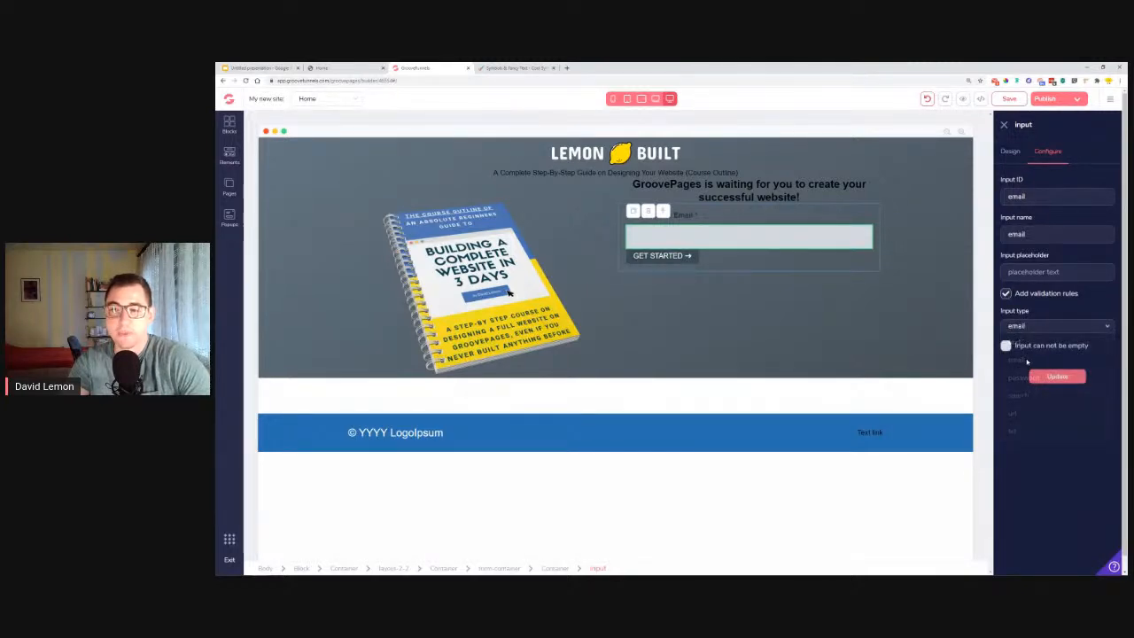
pyautogui.click(1007, 345)
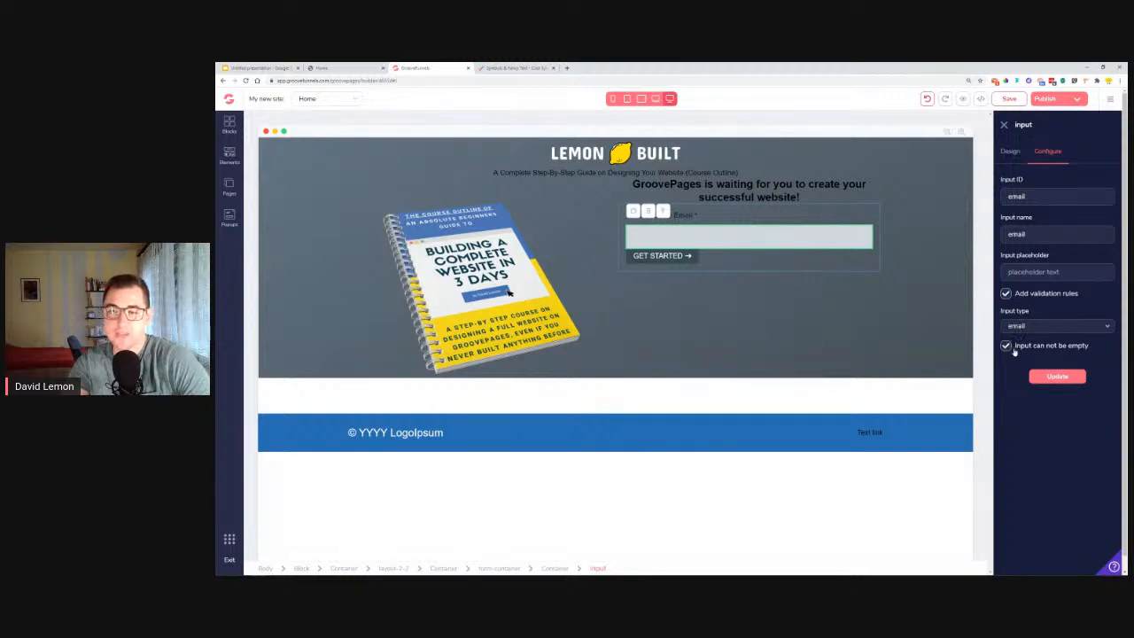
pyautogui.click(1063, 378)
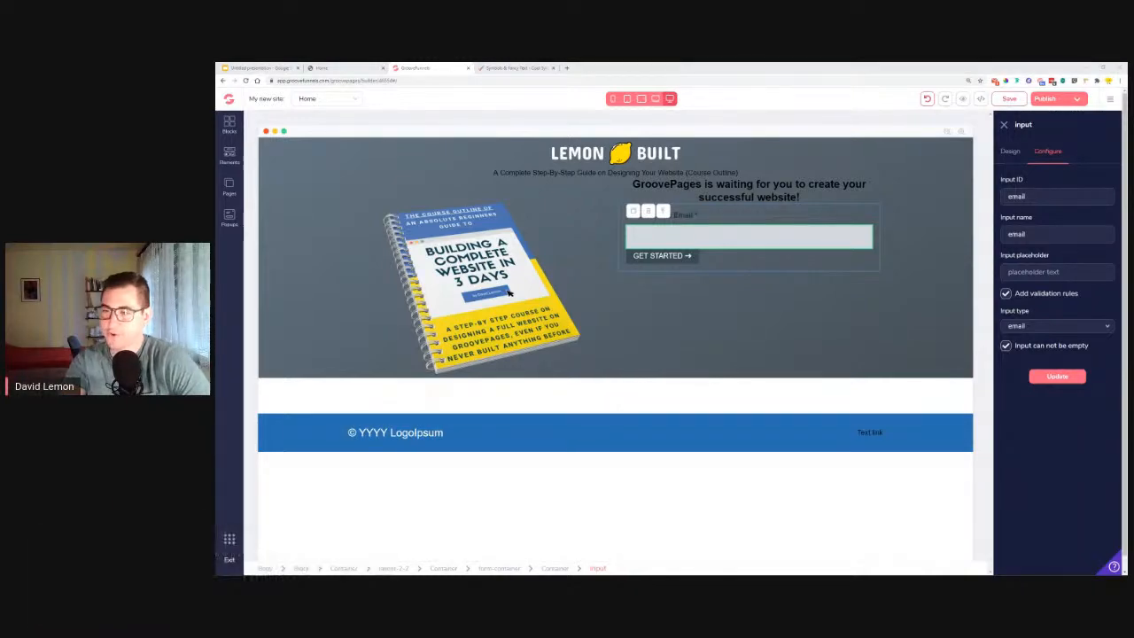
# Go back to the "text icons" search results and browse the symbol collection on text-symbols.com.
pyautogui.click(516, 68)
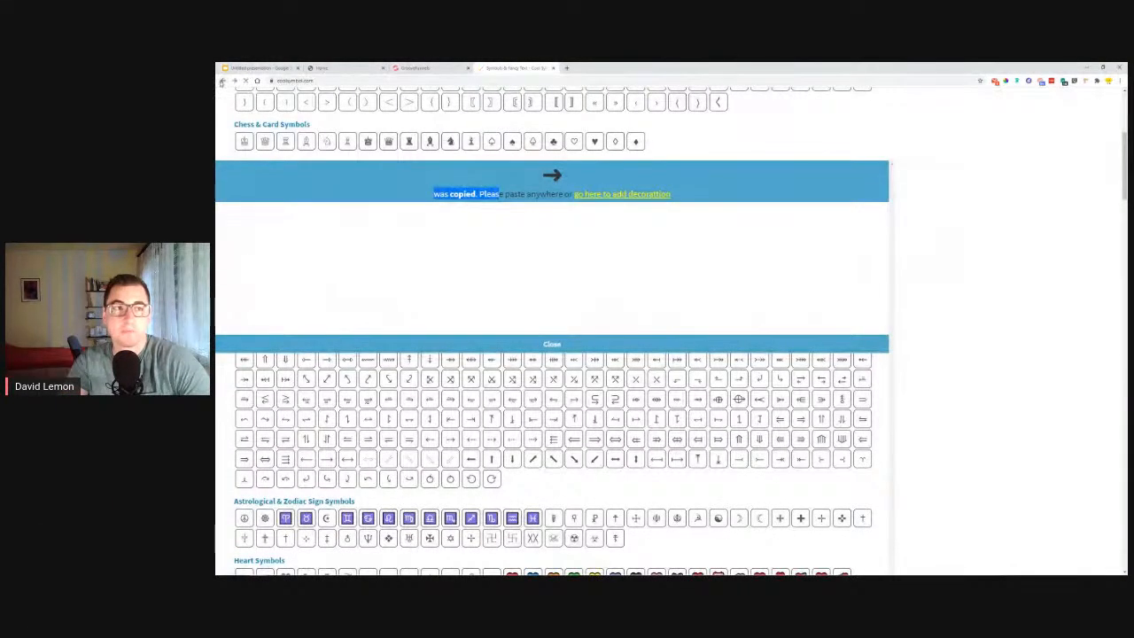
pyautogui.hotkey('alt', 'Left')
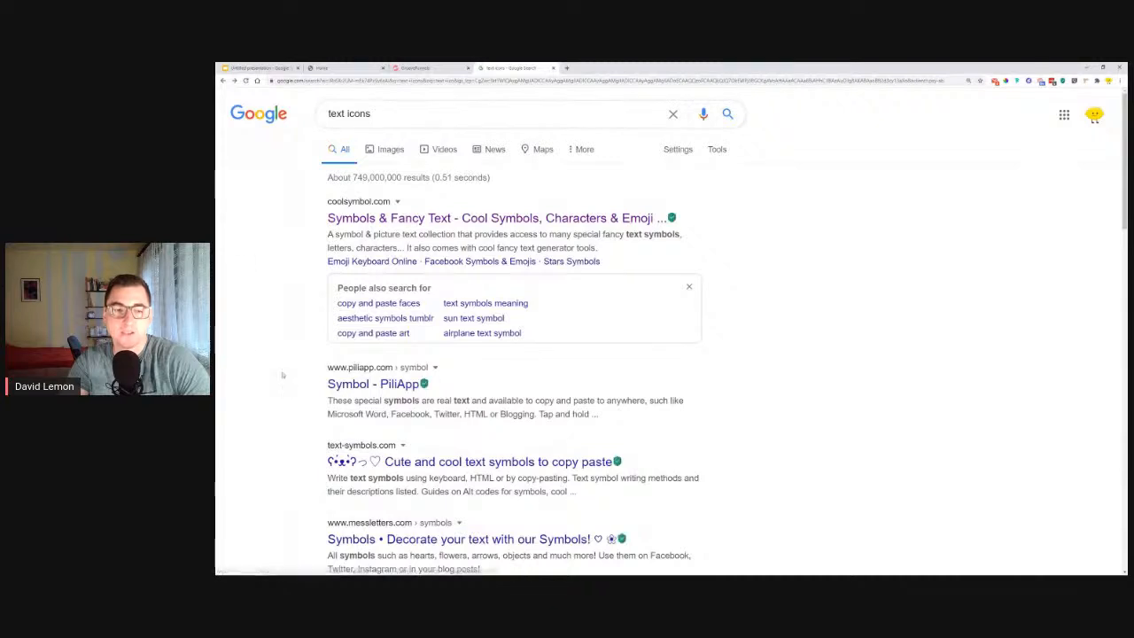
pyautogui.scroll(-2, 391, 320)
pyautogui.scroll(-1, 392, 320)
pyautogui.click(413, 321)
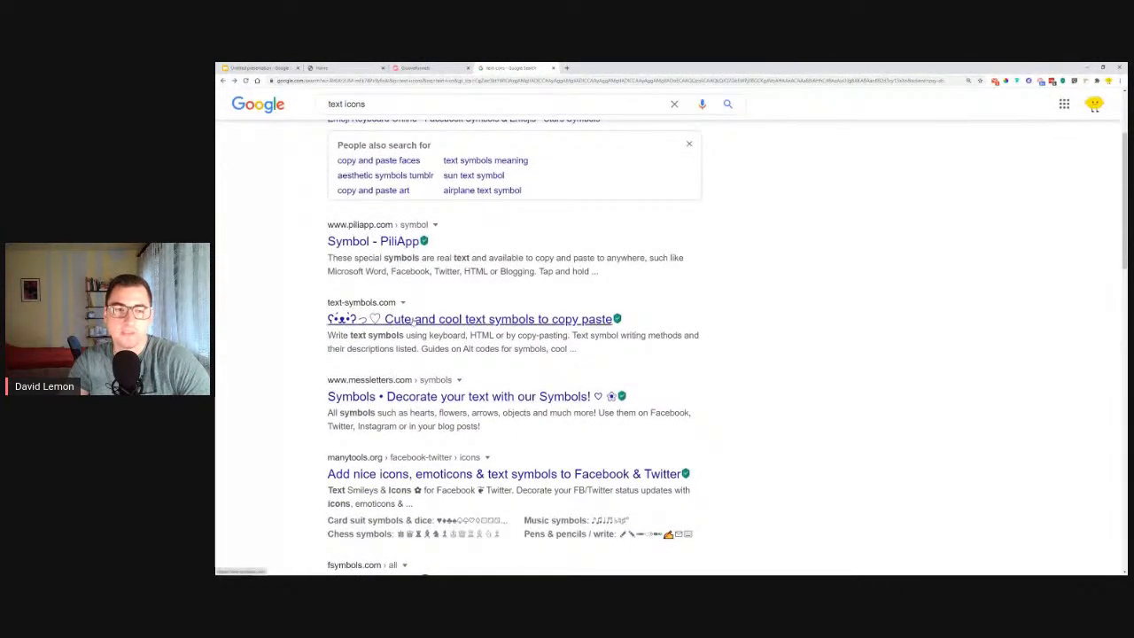
pyautogui.scroll(-5, 393, 326)
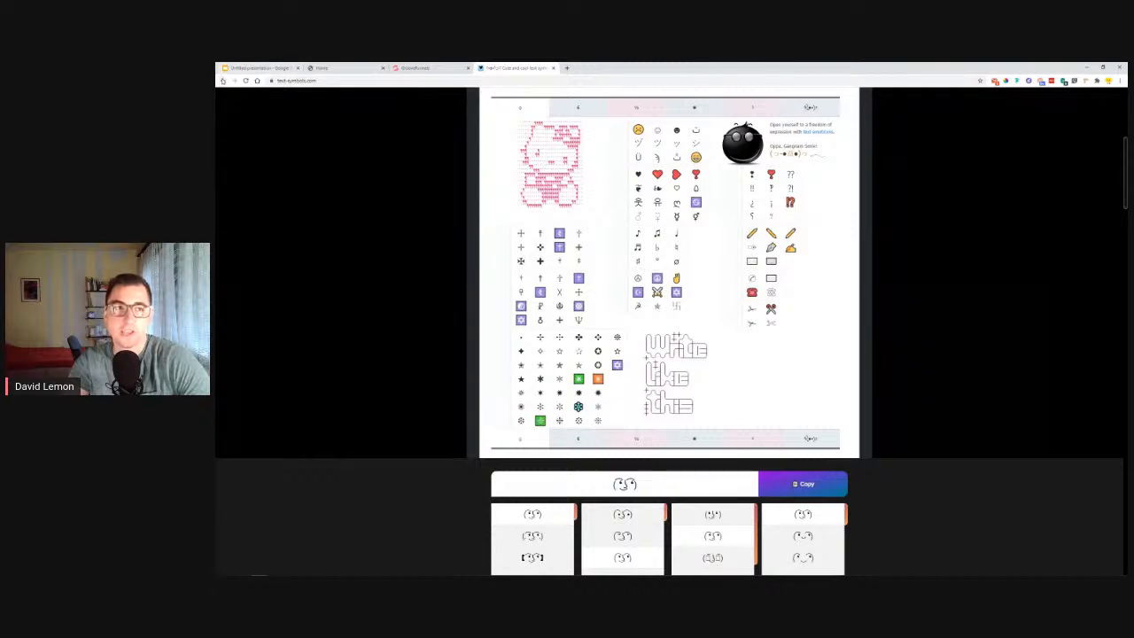
# Return to the "text icons" search results, open coolsymbol.com, browse its symbol categories including the arrows, and close the symbol site.
pyautogui.hotkey('alt', 'Left')
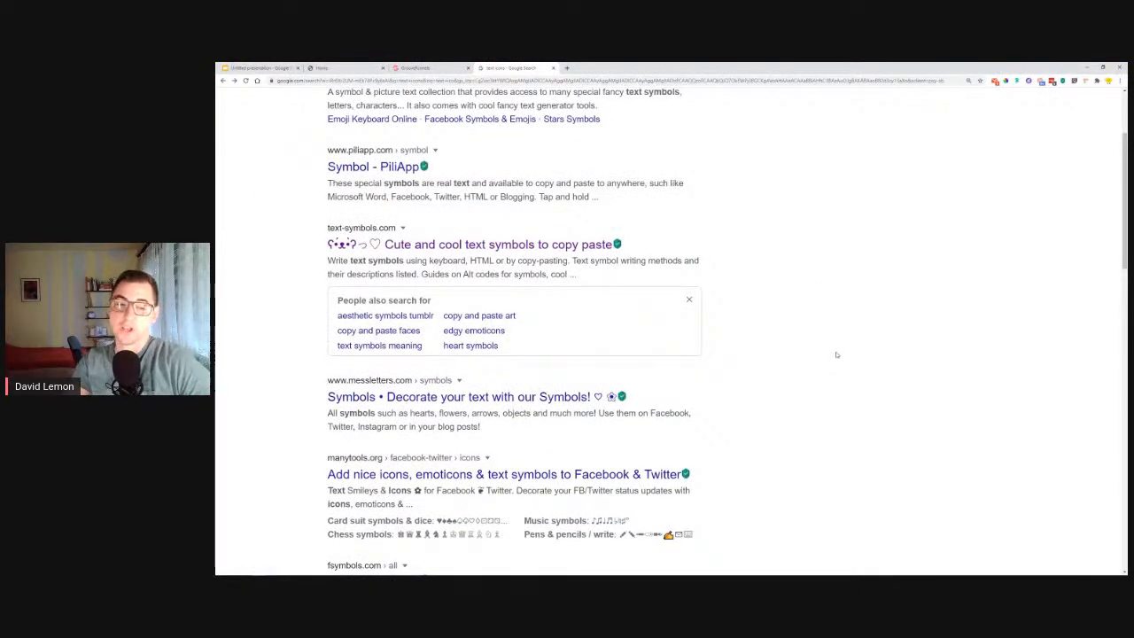
pyautogui.scroll(2, 835, 354)
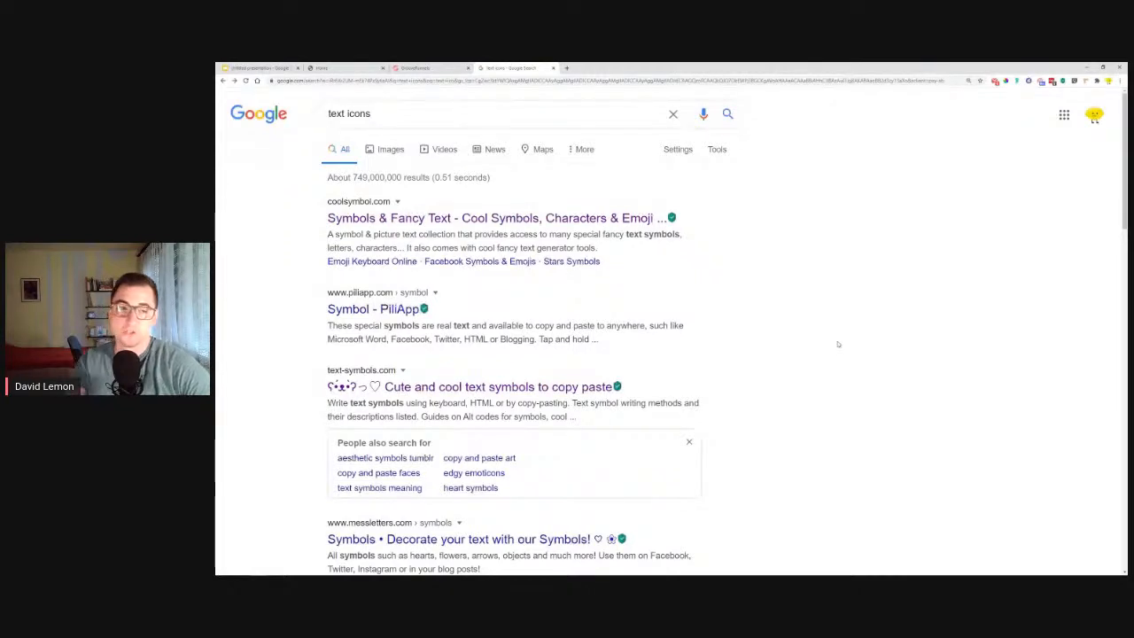
pyautogui.click(387, 220)
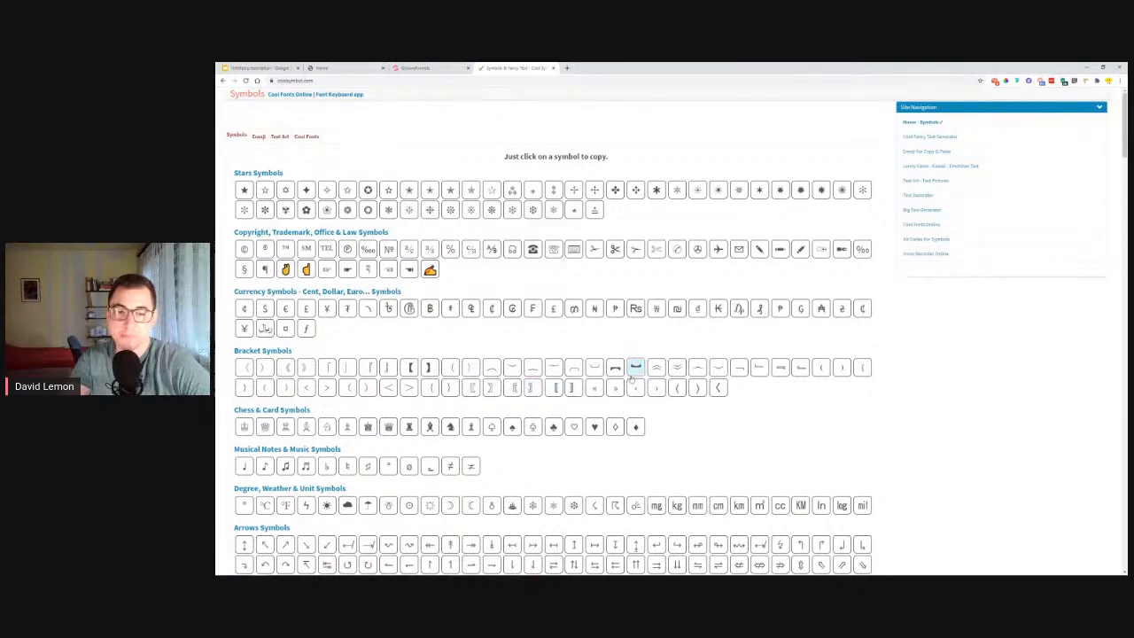
pyautogui.scroll(-5, 350, 450)
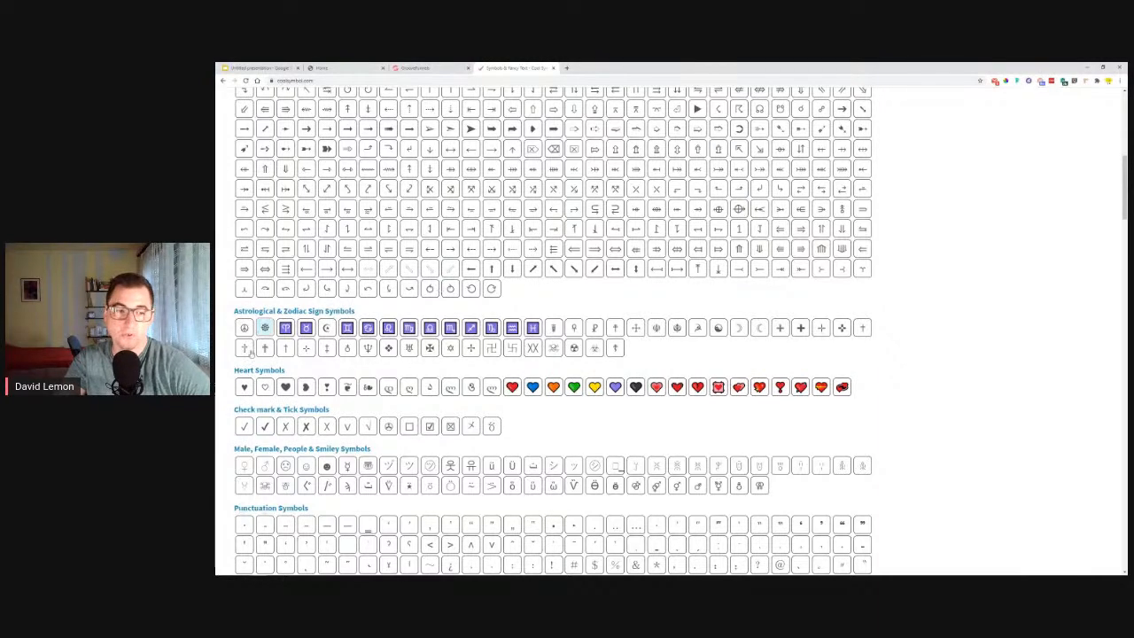
pyautogui.scroll(1, 514, 204)
pyautogui.scroll(3, 514, 204)
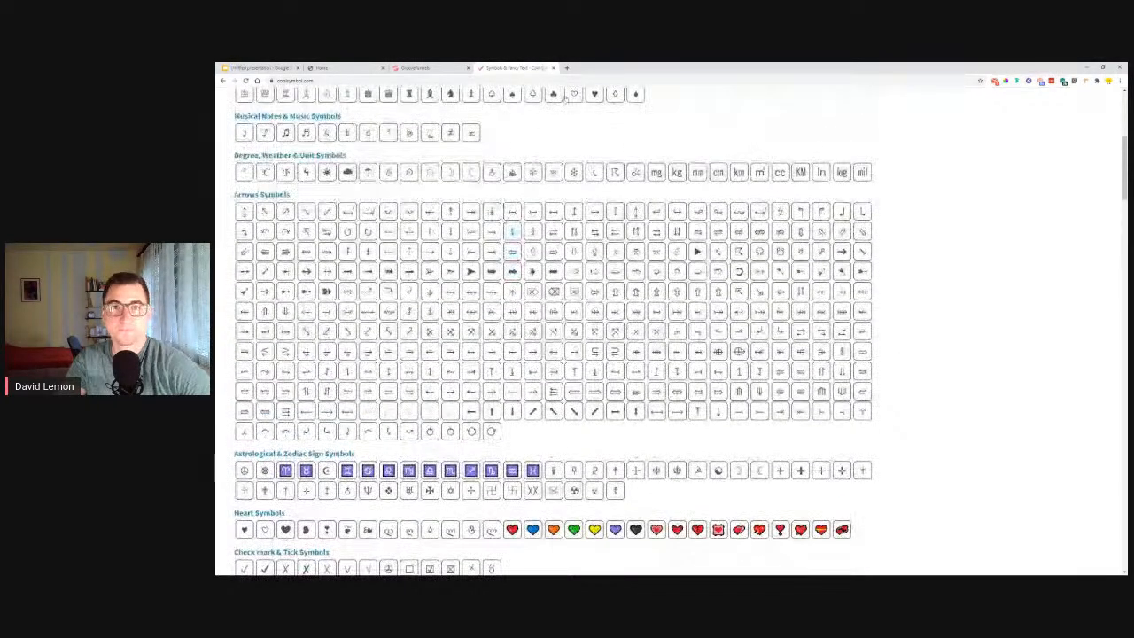
pyautogui.hotkey('ctrl', 'w')
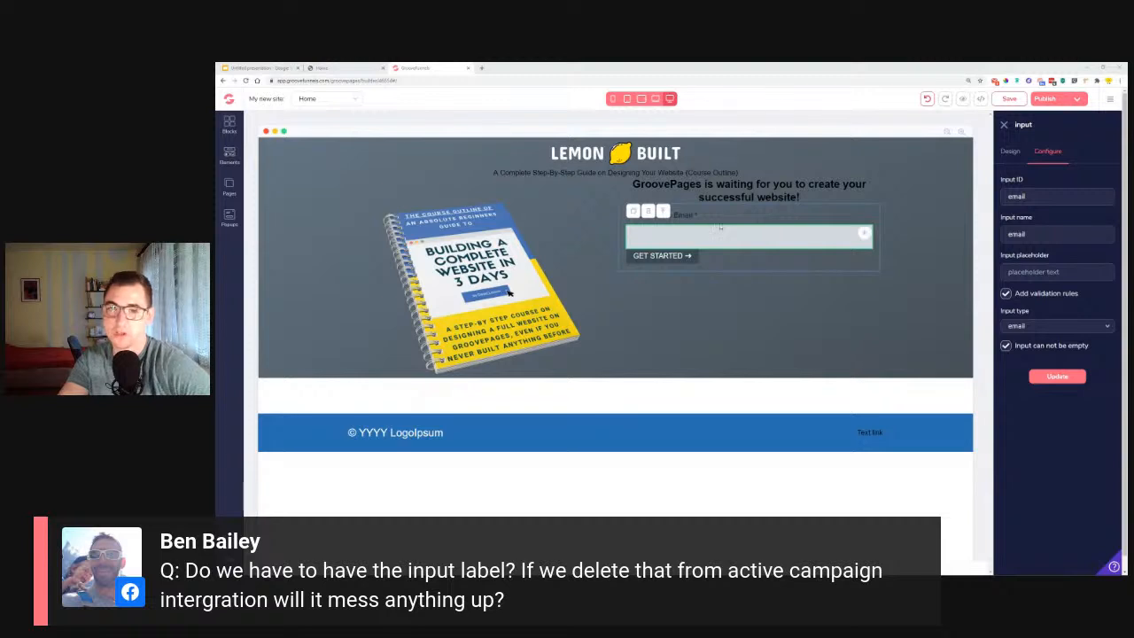
# Inspect the settings of the form's email label, its input and the surrounding layout, and check the reference page's form and footer.
pyautogui.click(688, 215)
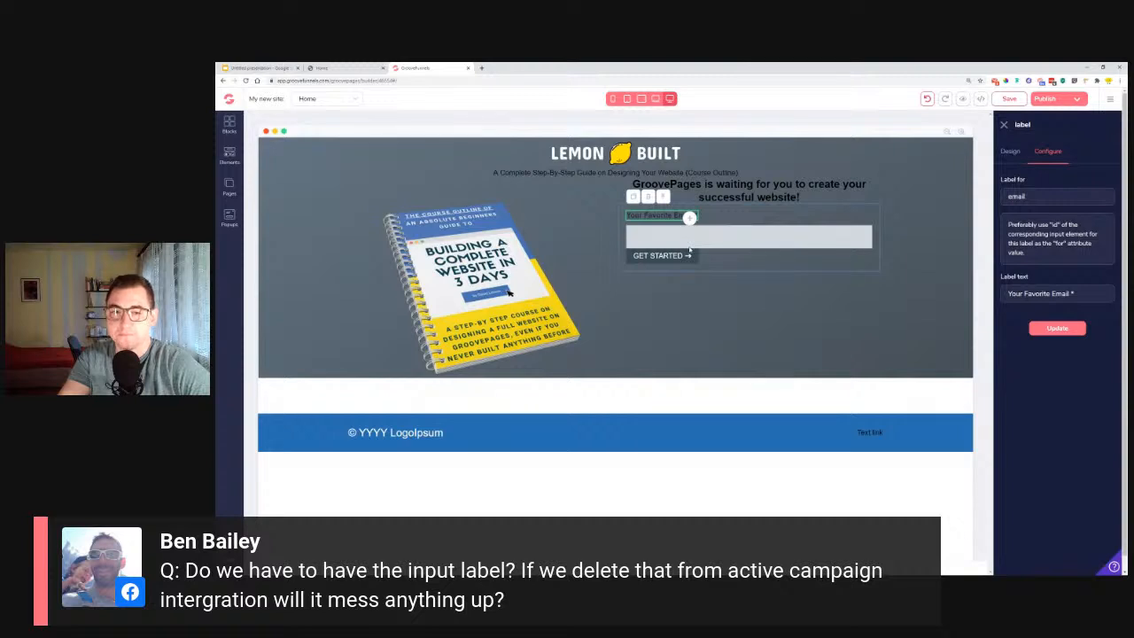
pyautogui.click(789, 238)
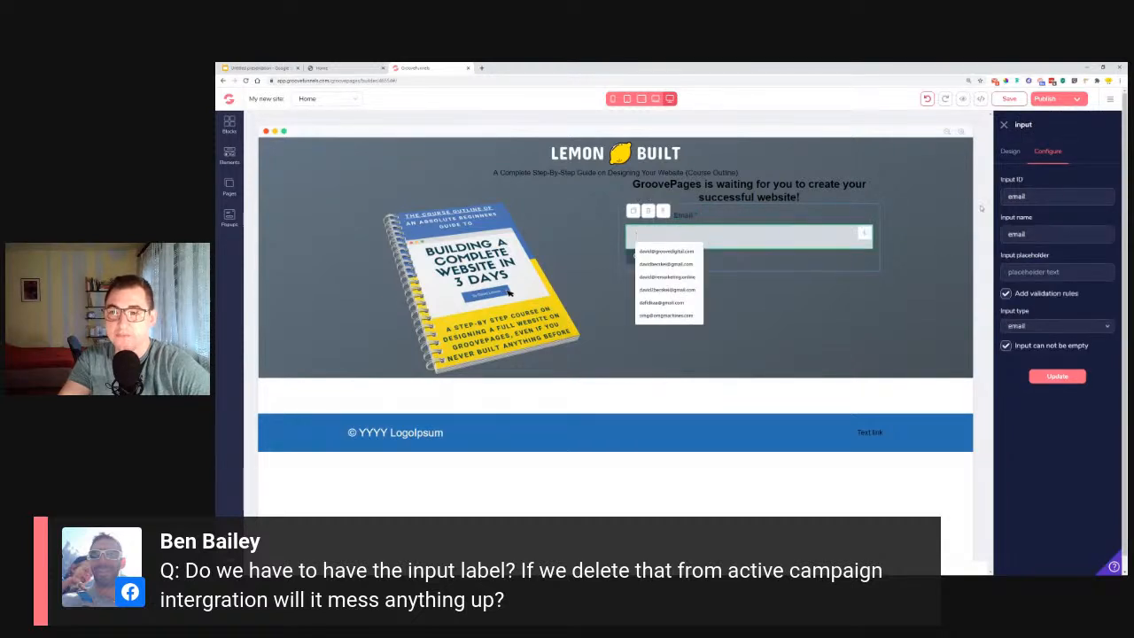
pyautogui.click(772, 309)
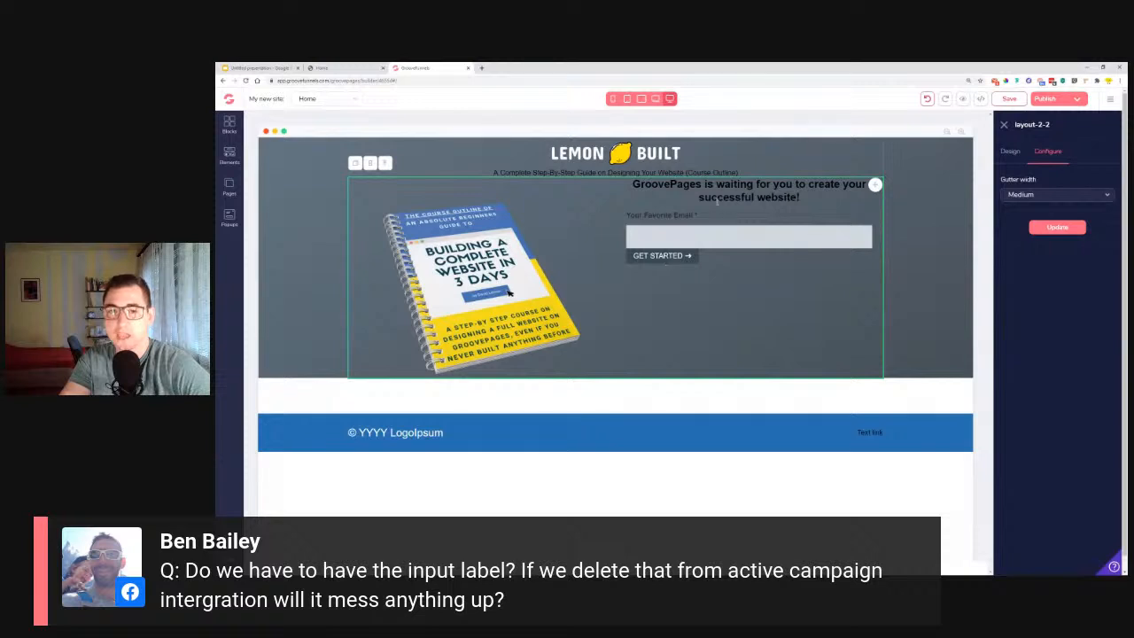
pyautogui.click(331, 68)
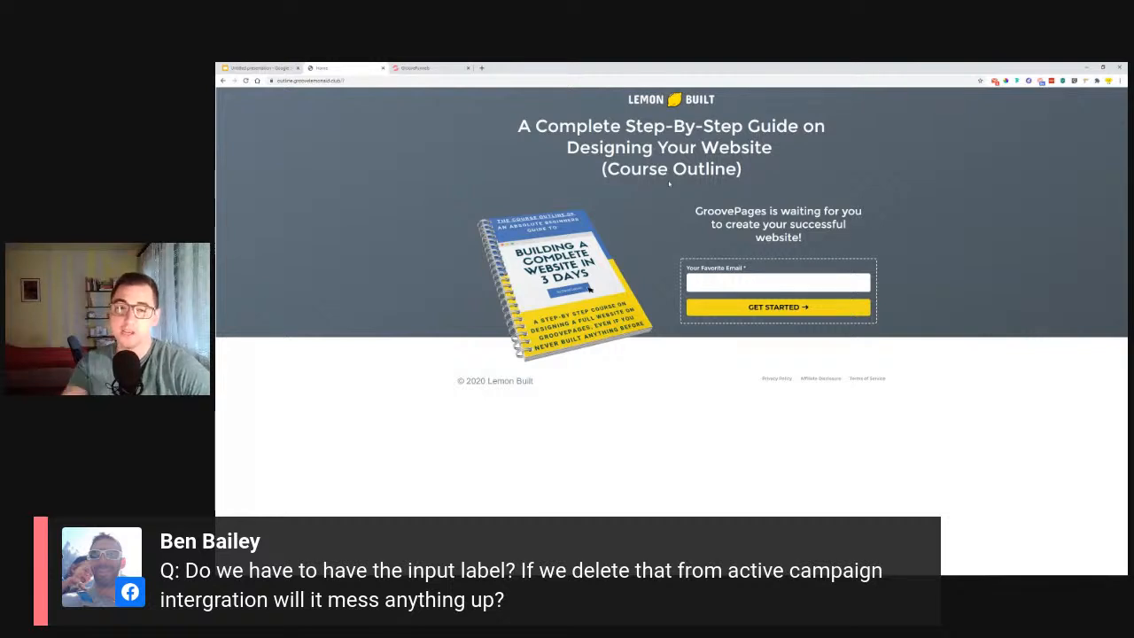
pyautogui.click(417, 68)
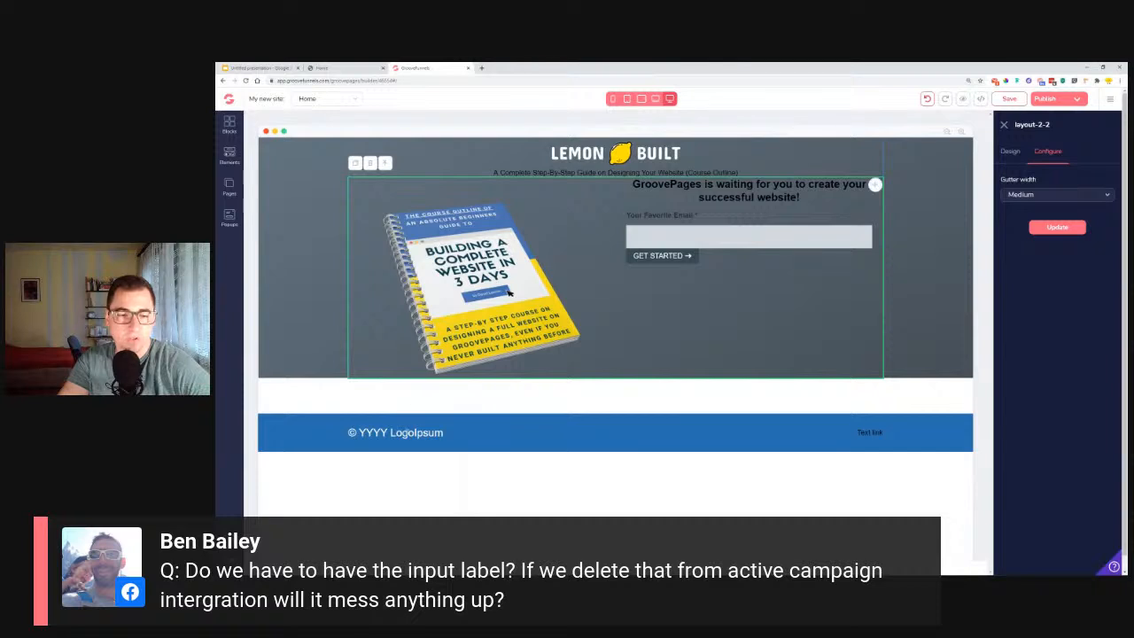
# Change the footer's copyright text to "© 2020 Lemon Built".
pyautogui.click(408, 433)
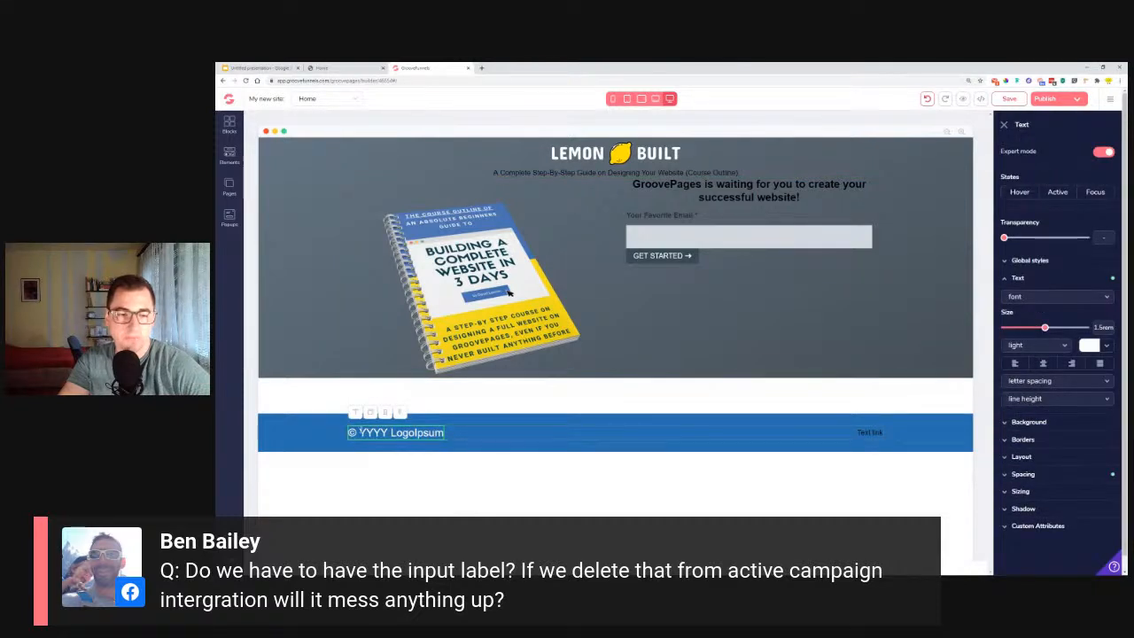
pyautogui.write('2020')
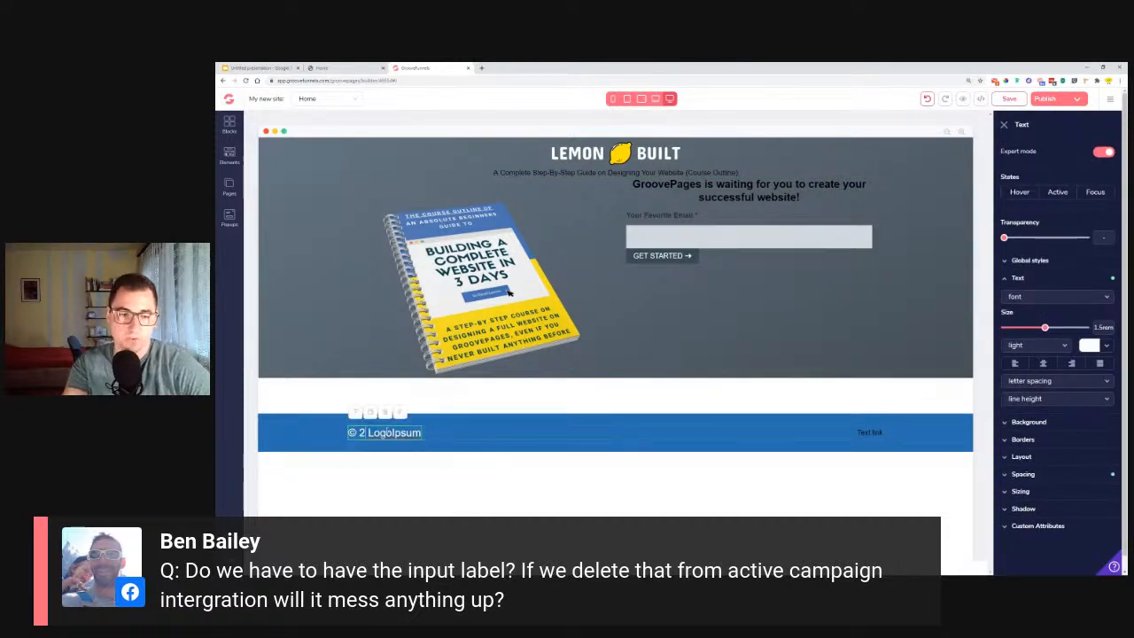
pyautogui.press('Delete')
pyautogui.press('Delete')
pyautogui.press('Delete')
pyautogui.press('Delete')
pyautogui.press('Delete')
pyautogui.press('Delete')
pyautogui.press('Delete')
pyautogui.press('Delete')
pyautogui.press('Delete')
pyautogui.press('Delete')
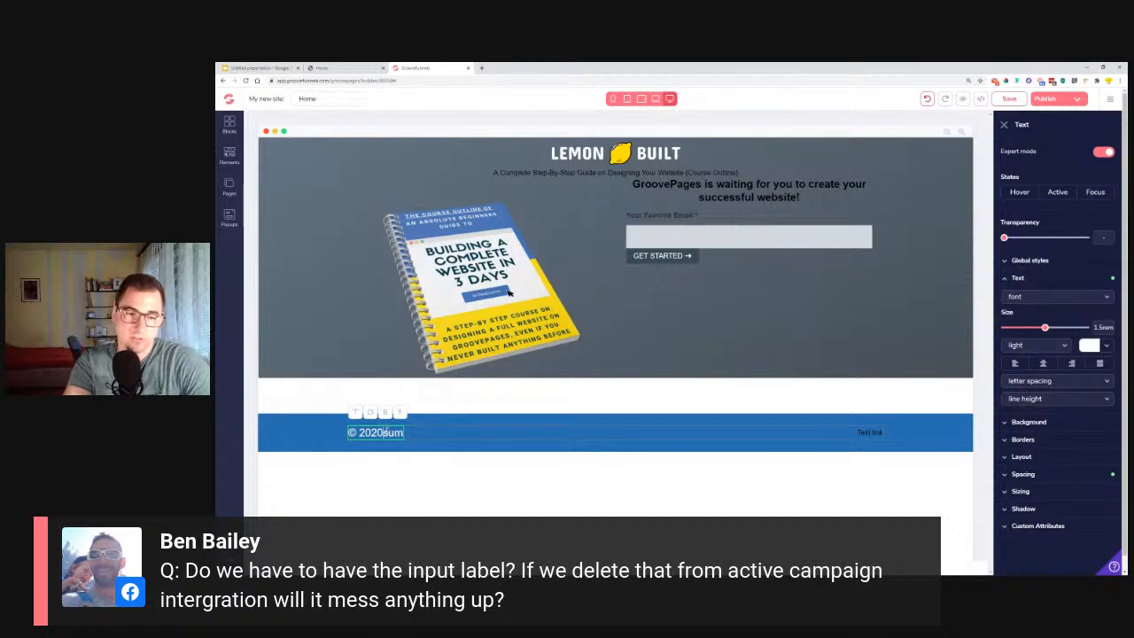
pyautogui.write('Lemon')
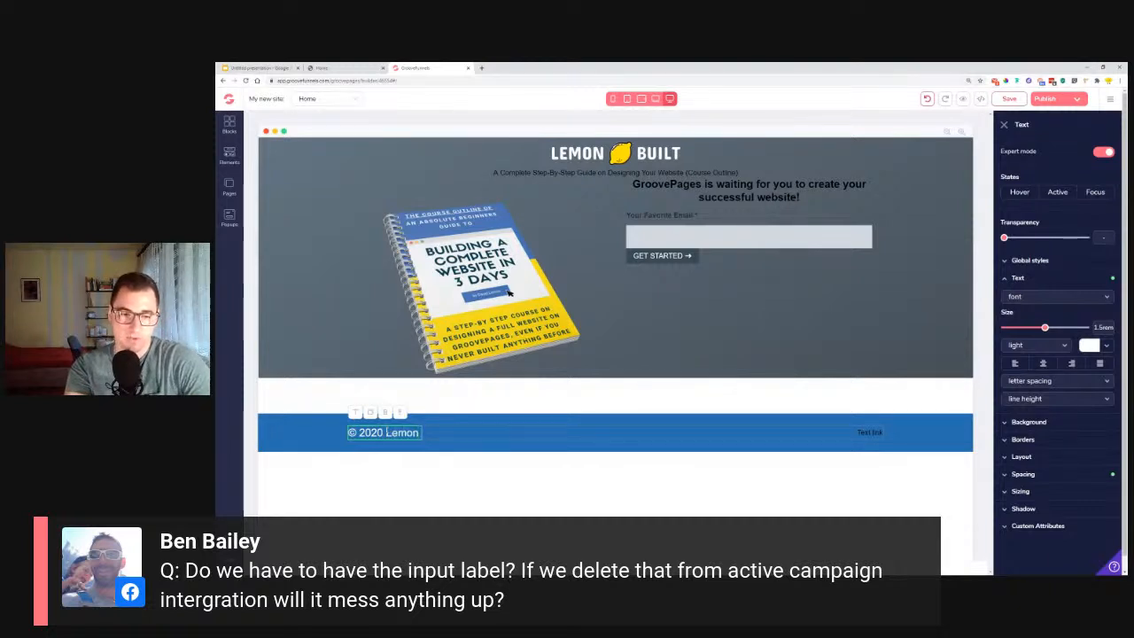
pyautogui.write(' Built')
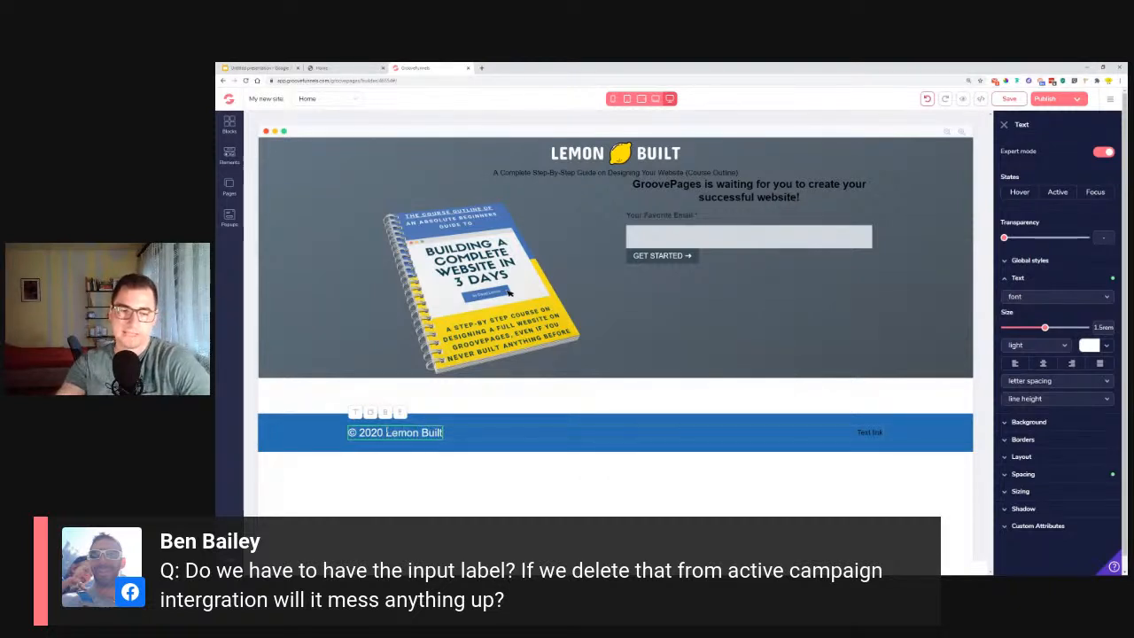
# Set the footer link's text to "Privacy policy" and update the link.
pyautogui.click(861, 436)
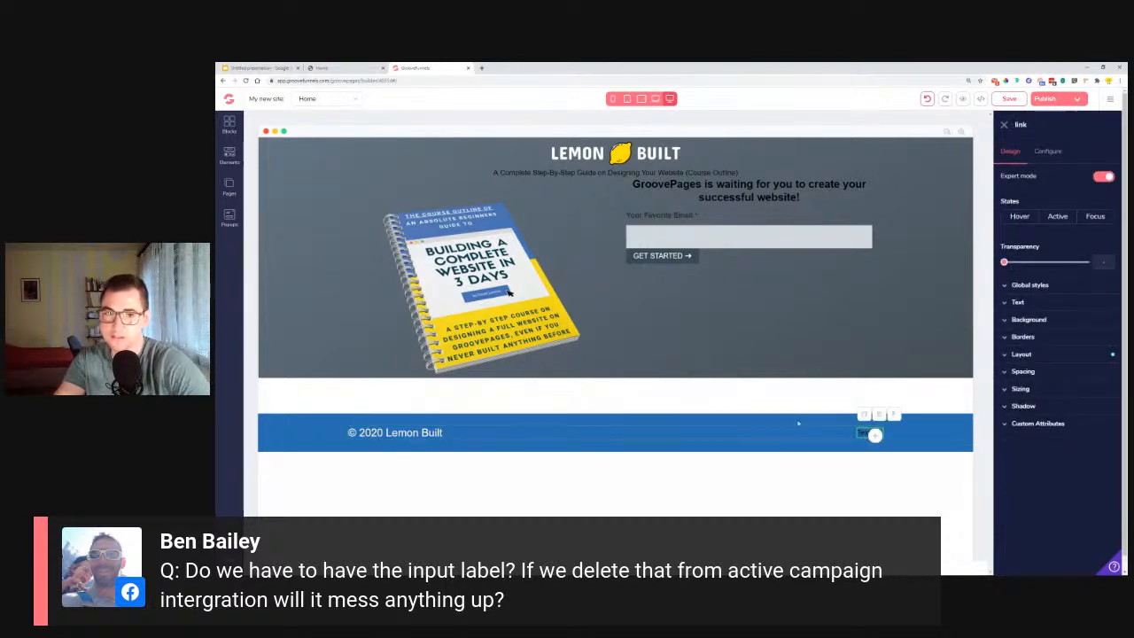
pyautogui.click(1051, 156)
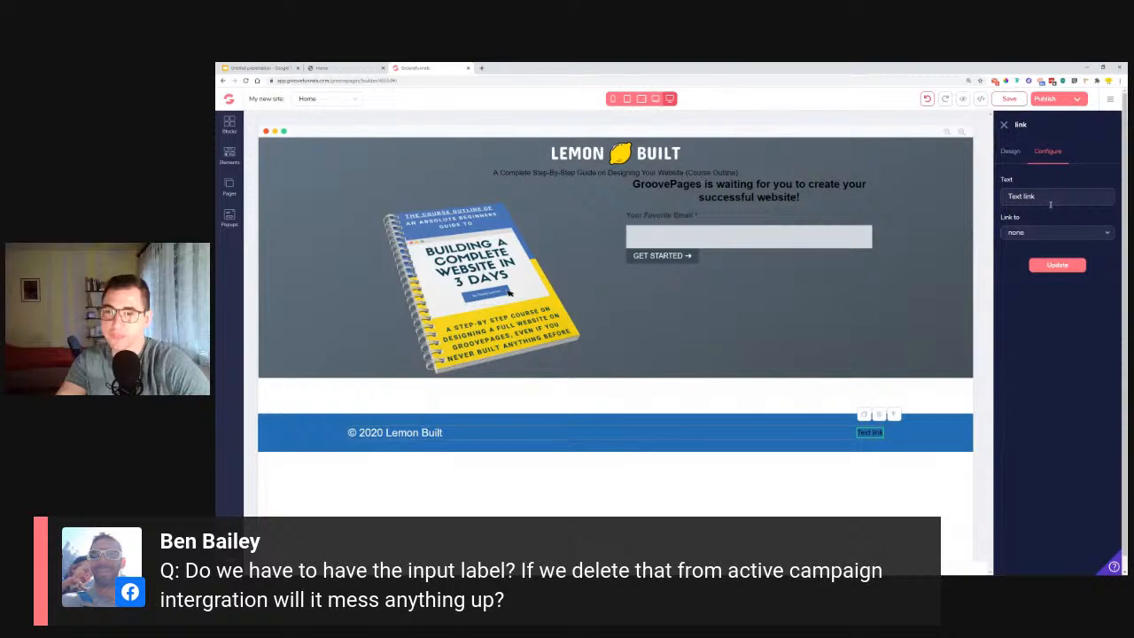
pyautogui.moveTo(1047, 196); pyautogui.dragTo(983, 206)
pyautogui.write('Privacy policy')
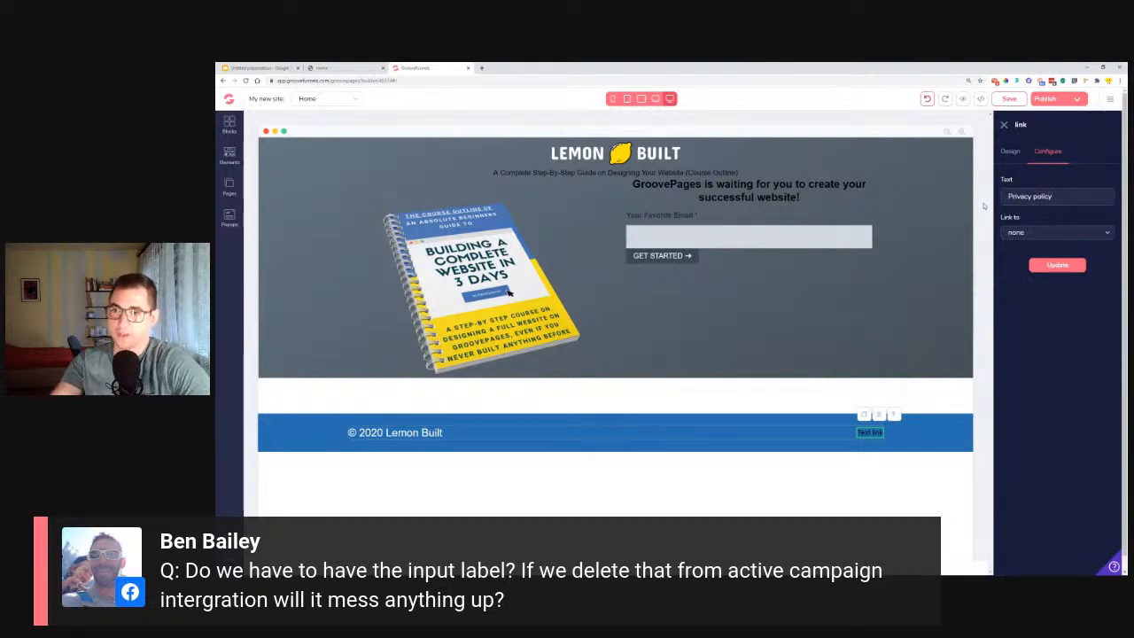
pyautogui.click(1059, 265)
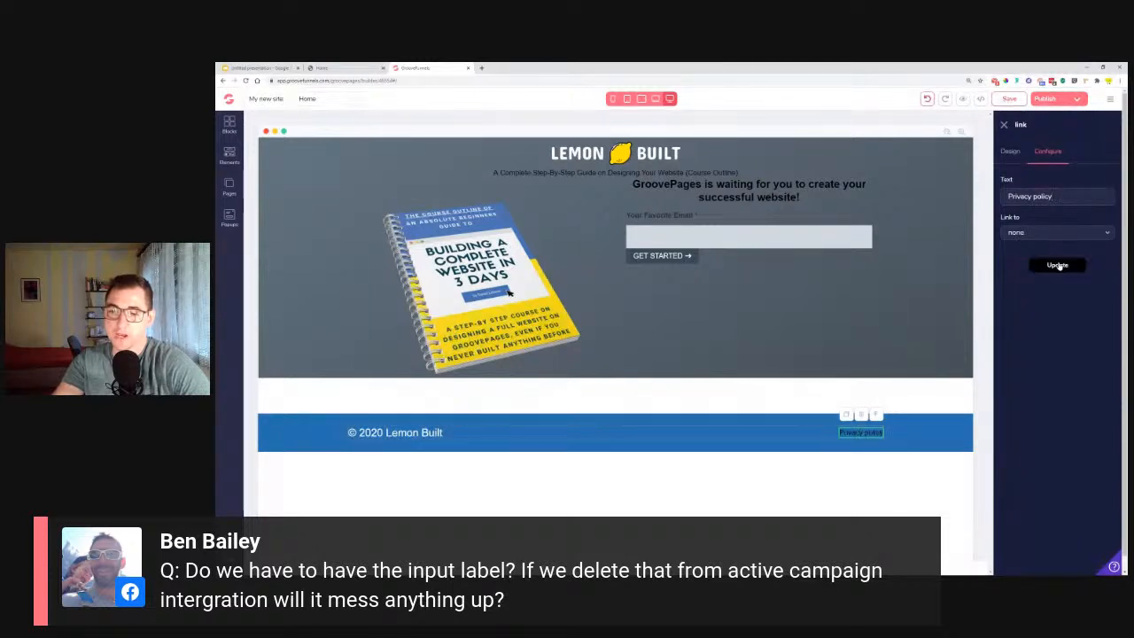
# Set the text color of the footer's "Privacy policy" link to the dark gray swatch.
pyautogui.click(1008, 151)
pyautogui.click(1026, 304)
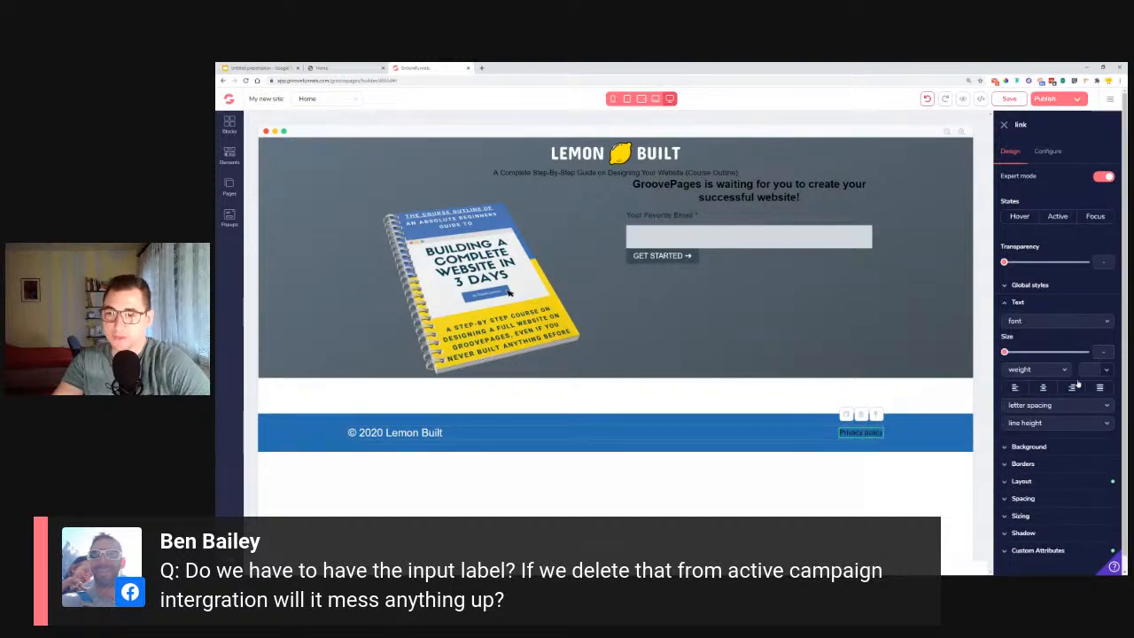
pyautogui.click(1107, 371)
pyautogui.click(1065, 419)
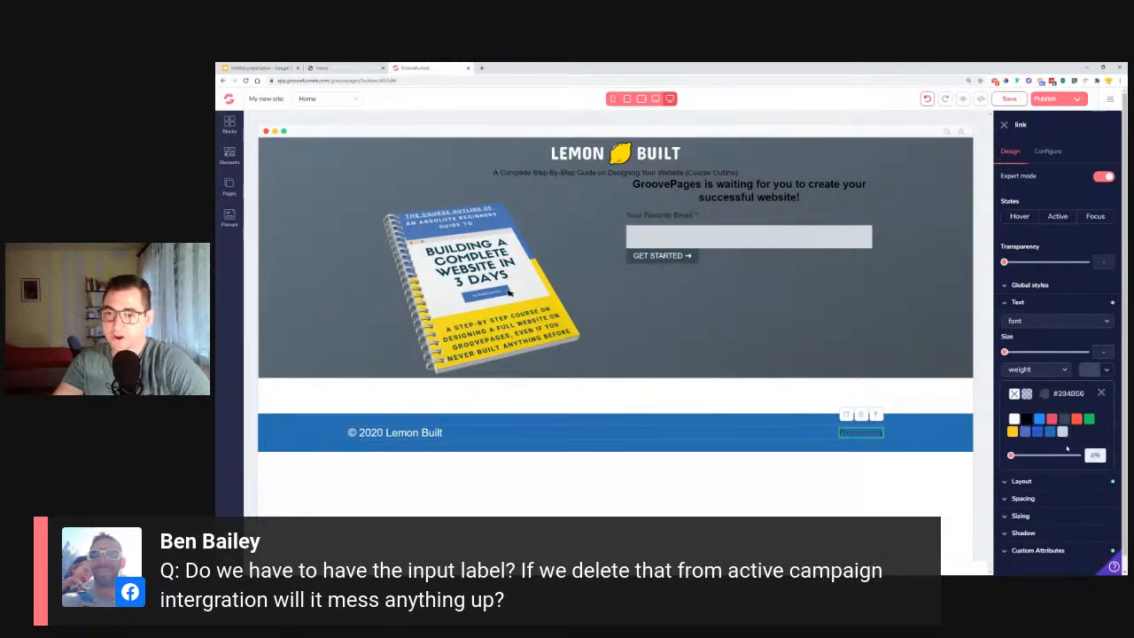
pyautogui.click(271, 433)
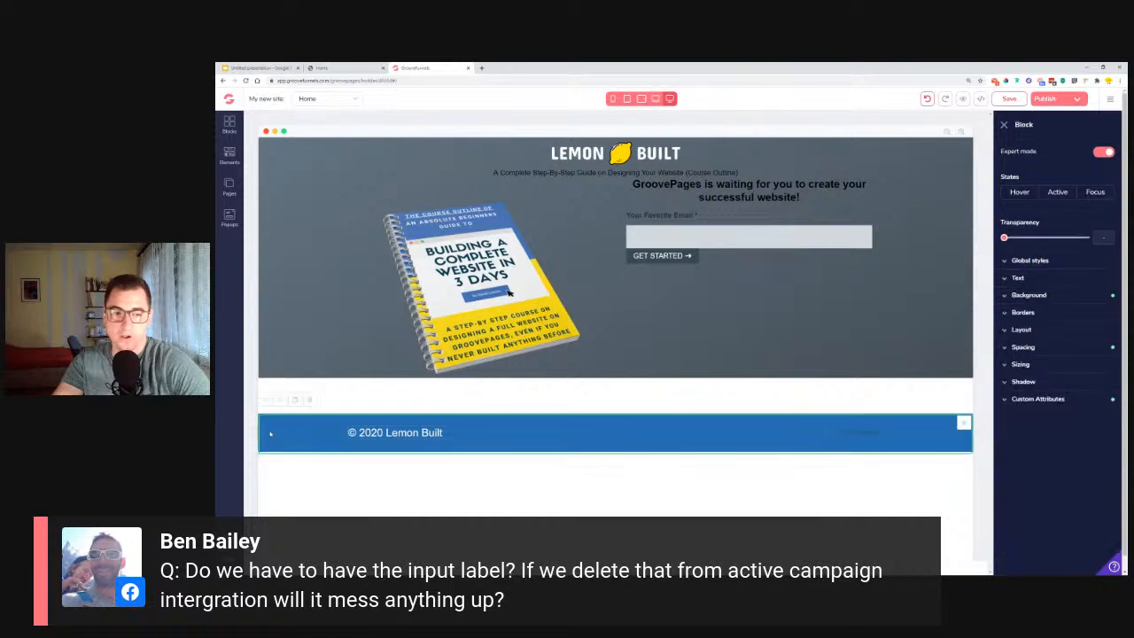
# Change the footer's "© 2020 Lemon Built" text color to a dark gray shade.
pyautogui.click(395, 433)
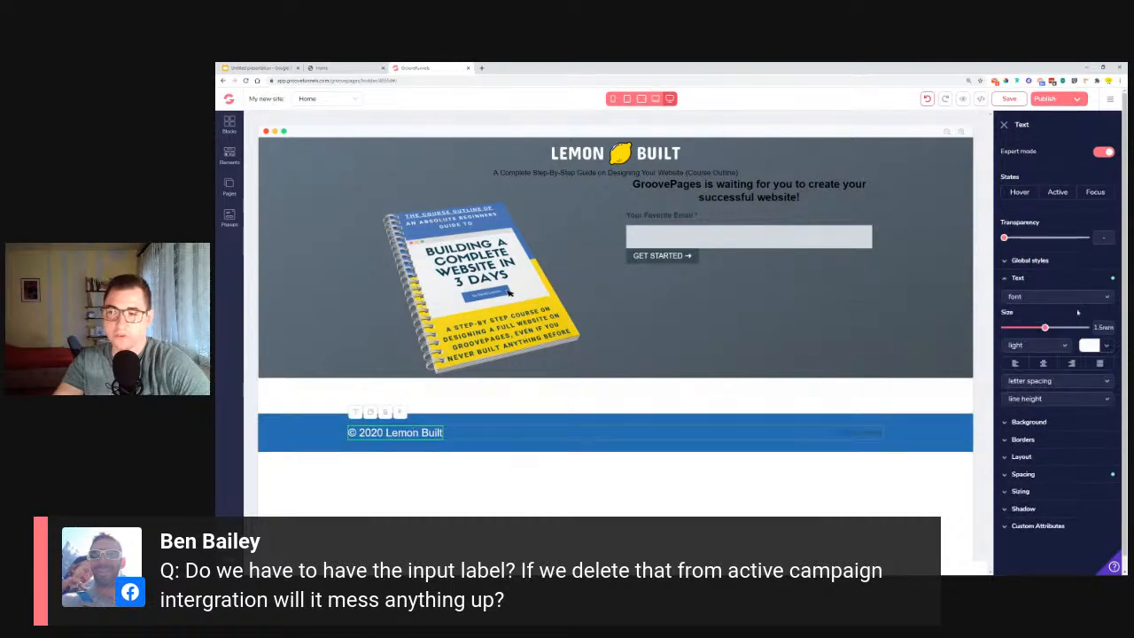
pyautogui.click(1105, 349)
pyautogui.moveTo(1066, 400)
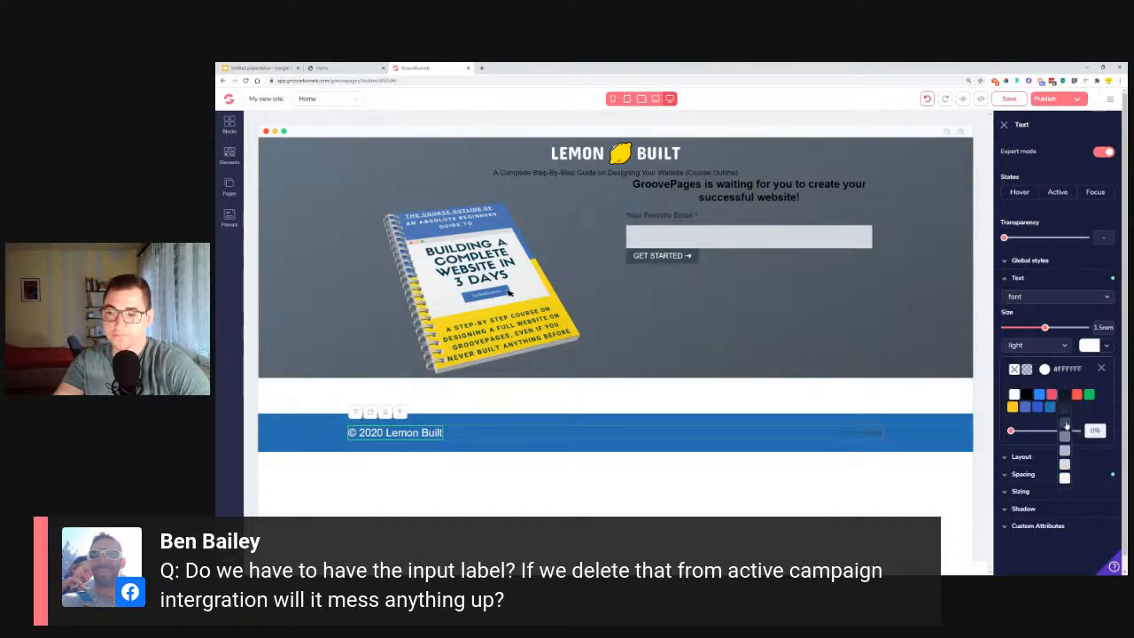
pyautogui.click(1067, 427)
# Remove the blue background color from the footer block.
pyautogui.click(271, 438)
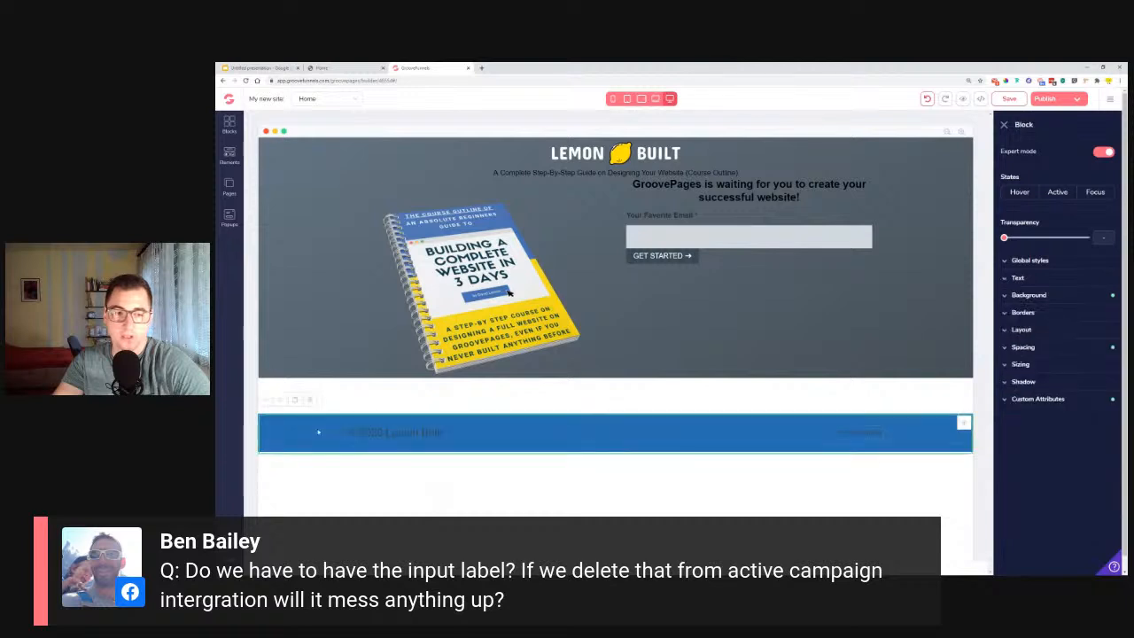
pyautogui.click(1028, 295)
pyautogui.click(1083, 314)
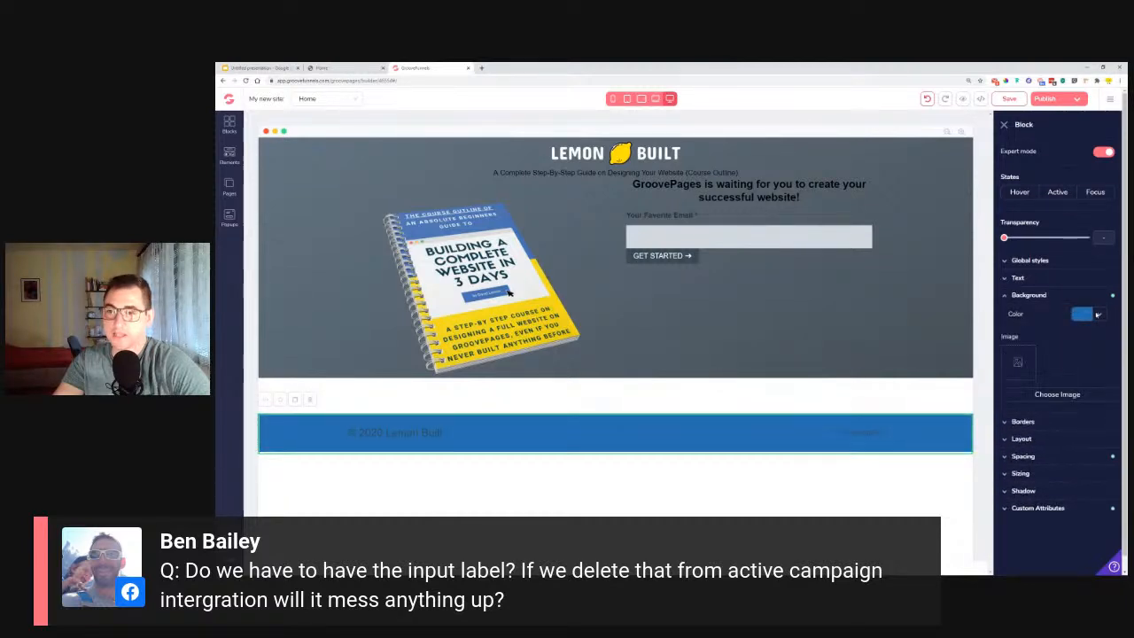
pyautogui.click(1008, 339)
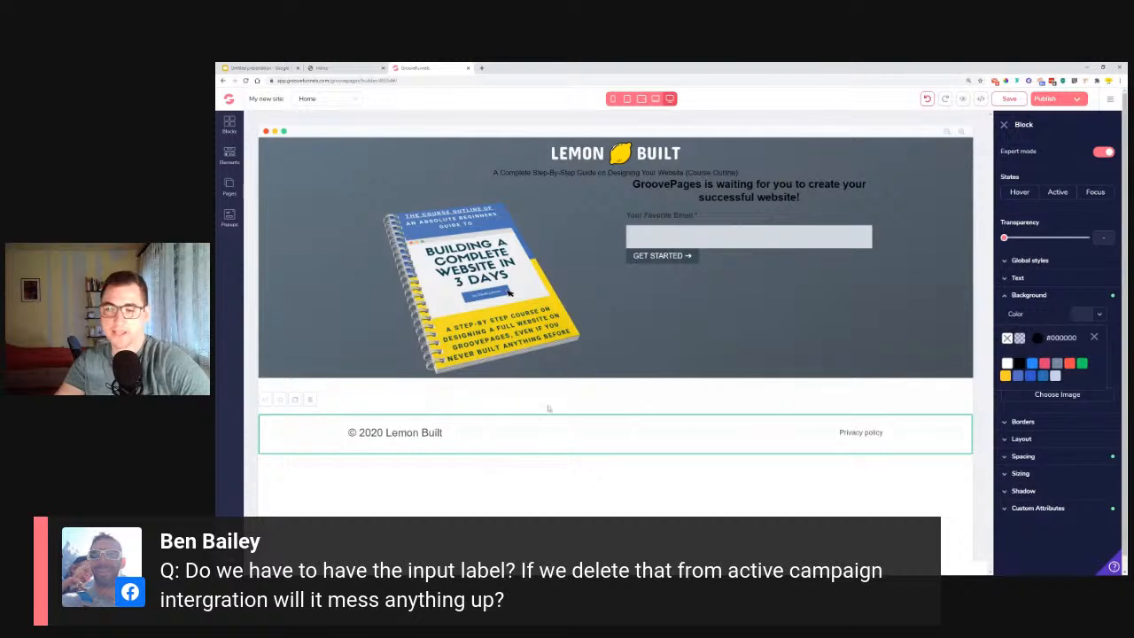
# Duplicate the "Privacy policy" link in the footer.
pyautogui.click(875, 434)
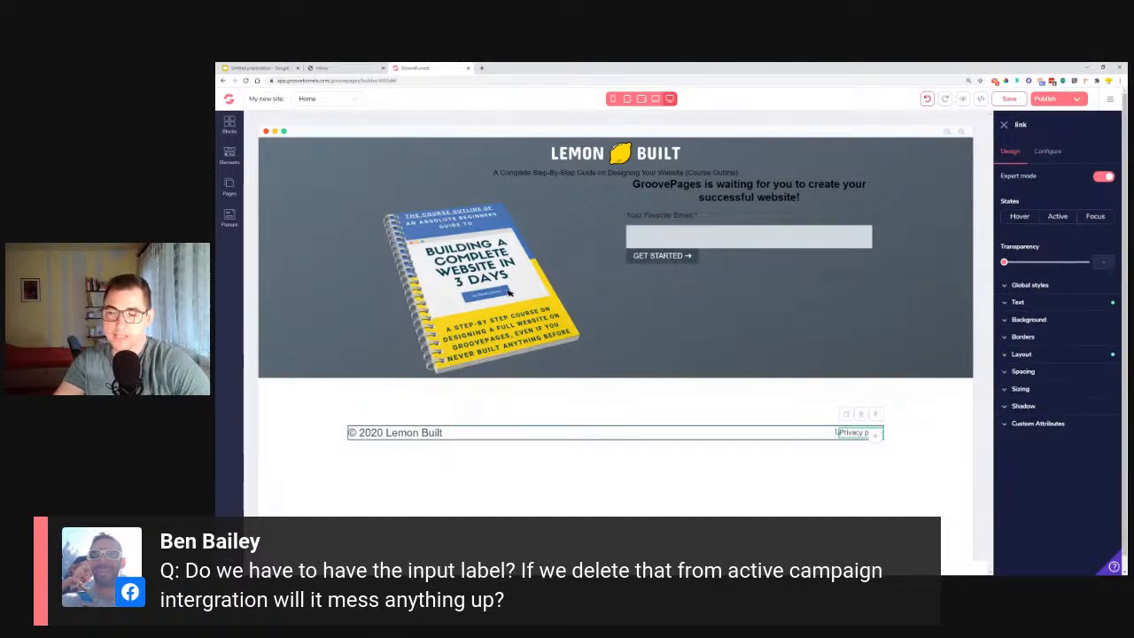
pyautogui.click(846, 414)
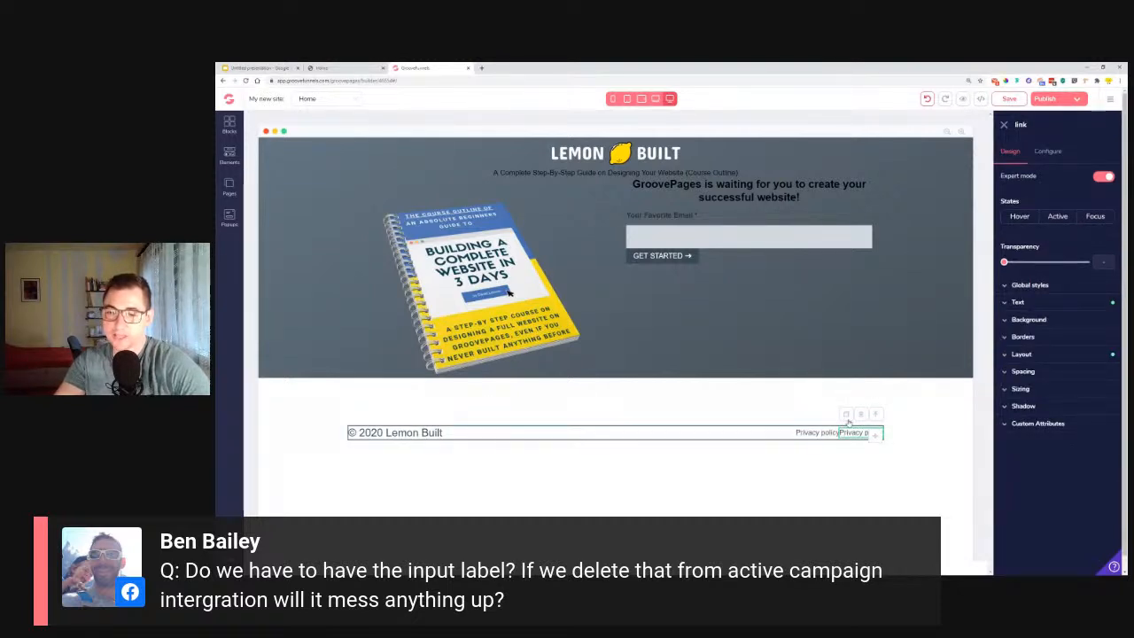
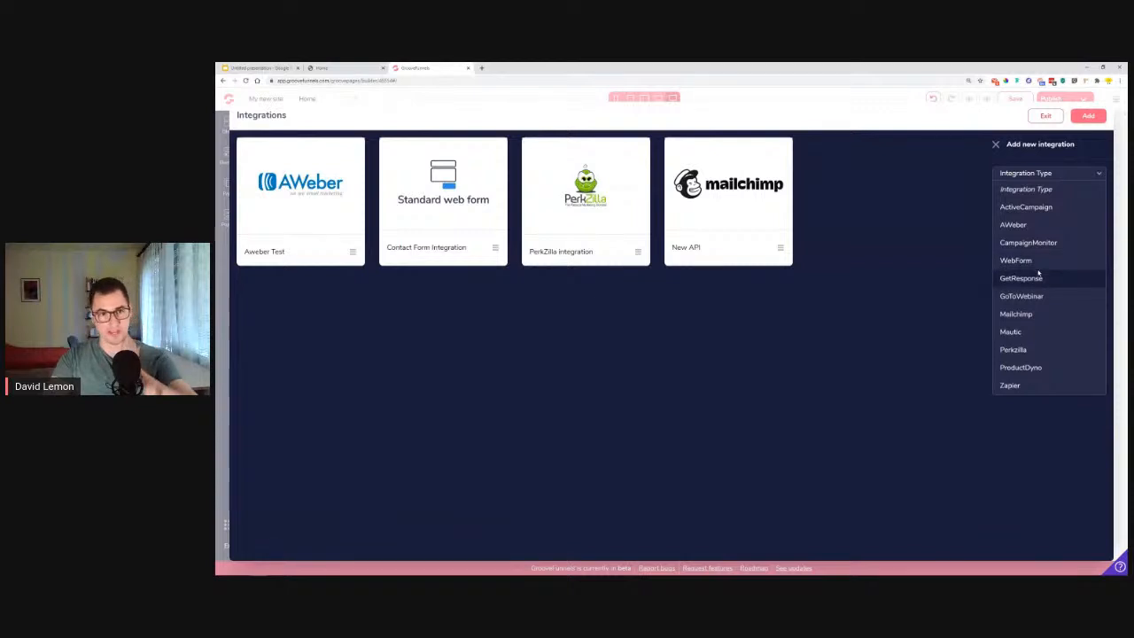
# Leave the integrations manager and connect the email form to the Aweber Test integration with the Aweber Test list.
pyautogui.click(1046, 116)
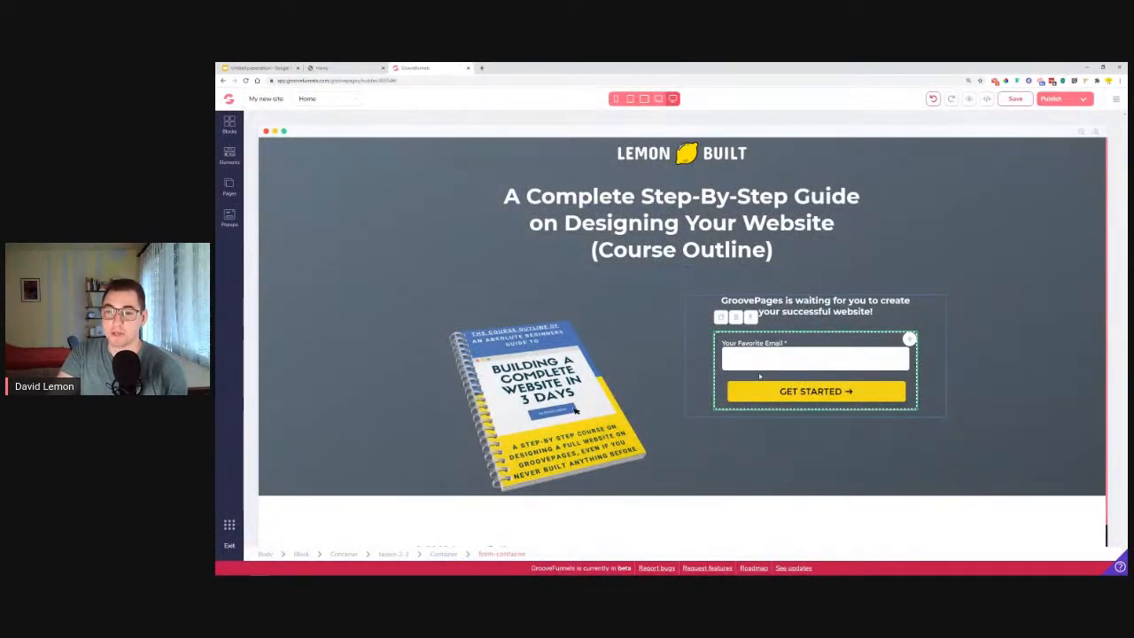
pyautogui.click(708, 369)
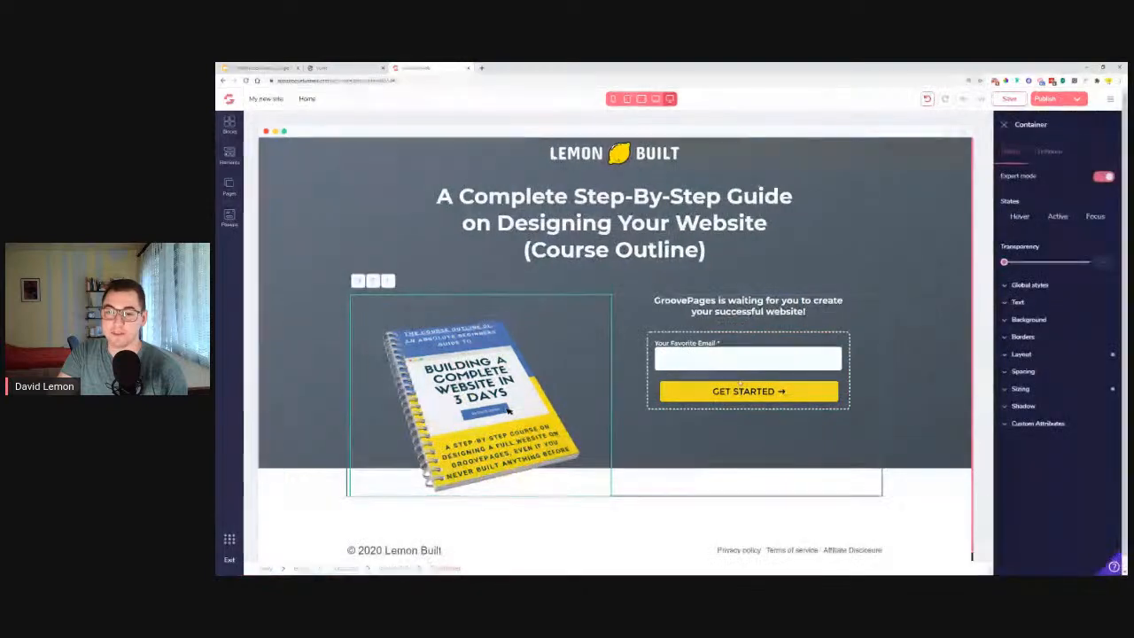
pyautogui.click(1048, 152)
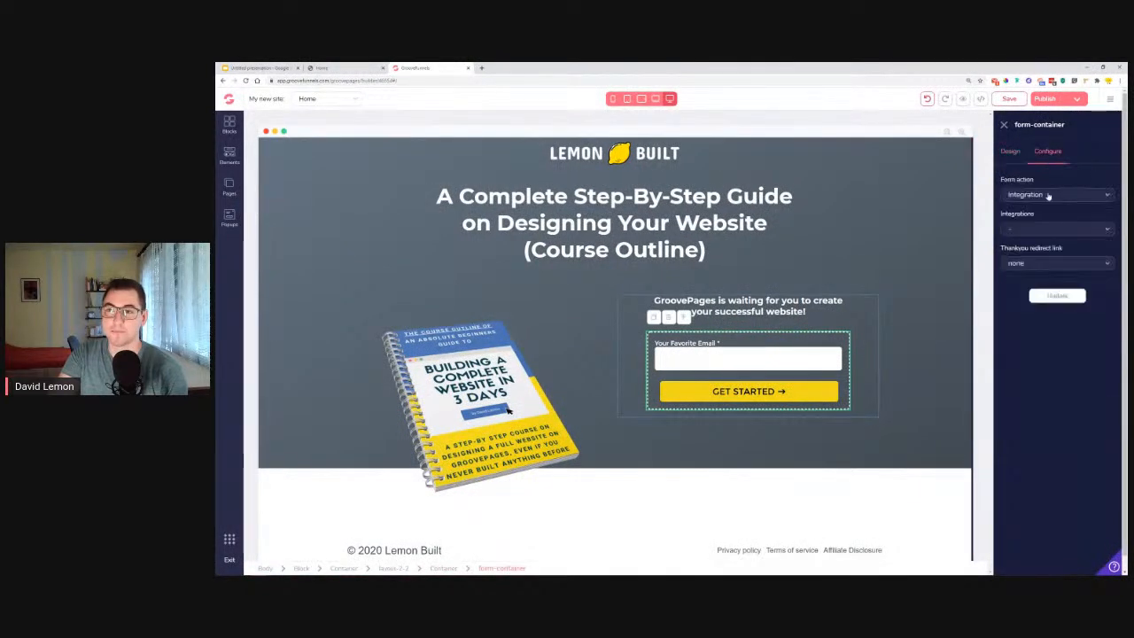
pyautogui.click(1040, 230)
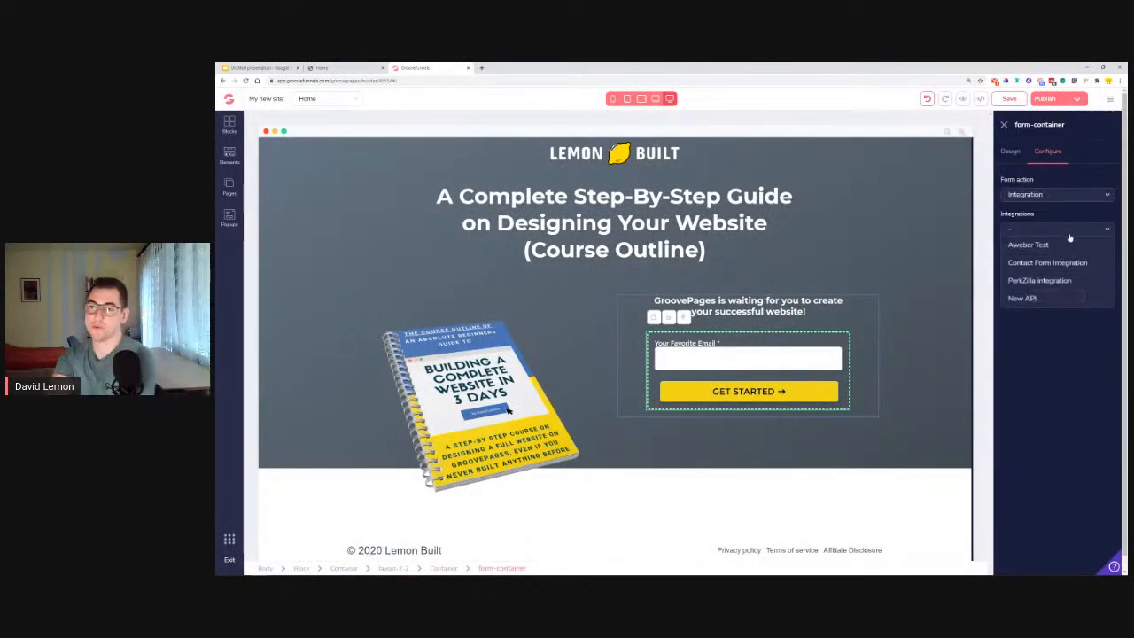
pyautogui.click(1040, 246)
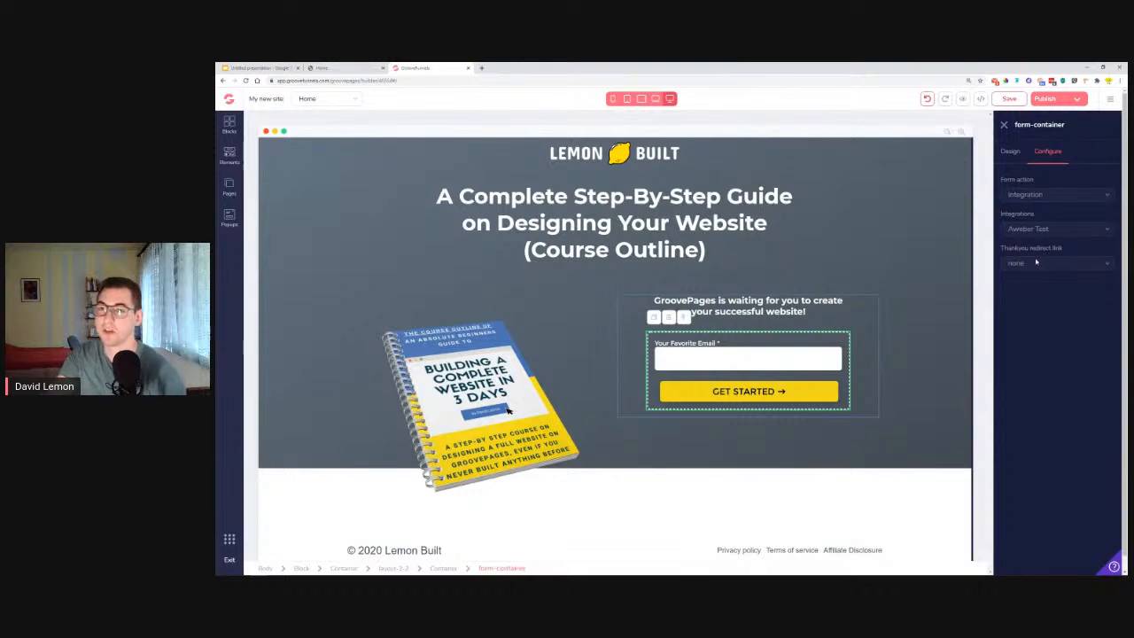
pyautogui.click(1039, 264)
pyautogui.click(1038, 280)
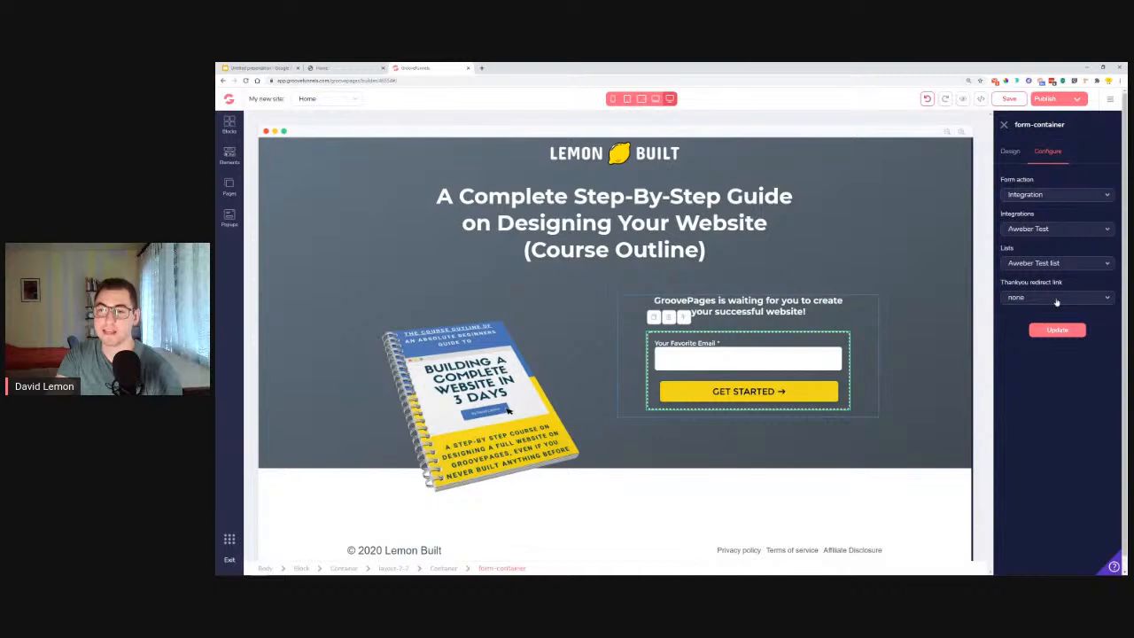
# Review the form's thank-you redirect options, keep none selected, and update the form configuration.
pyautogui.click(1056, 302)
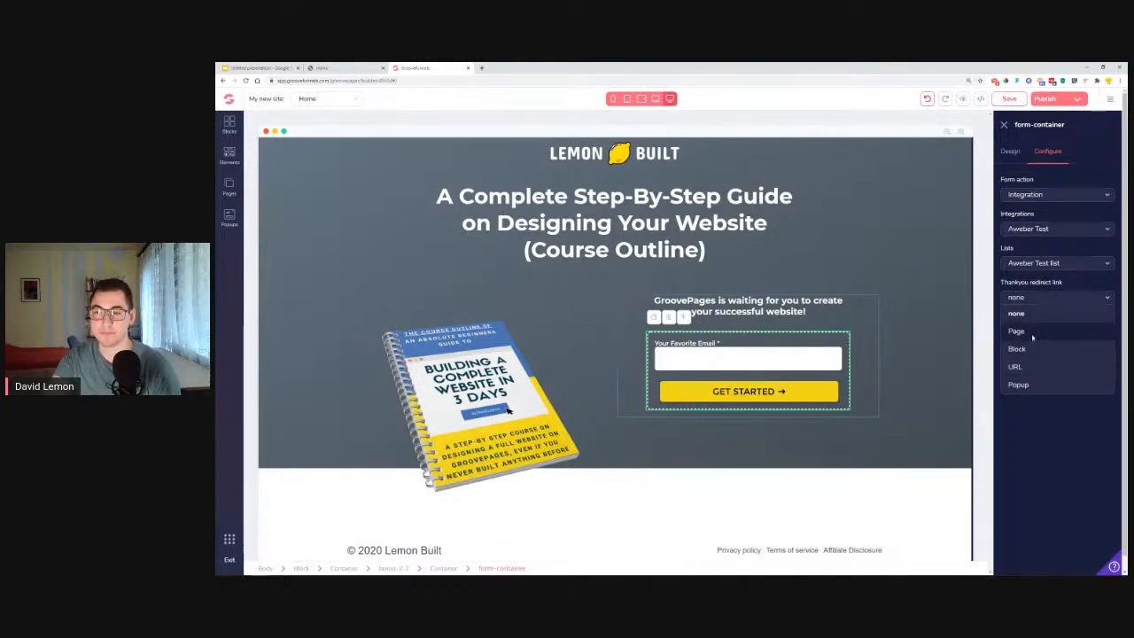
pyautogui.click(1042, 441)
pyautogui.click(1056, 333)
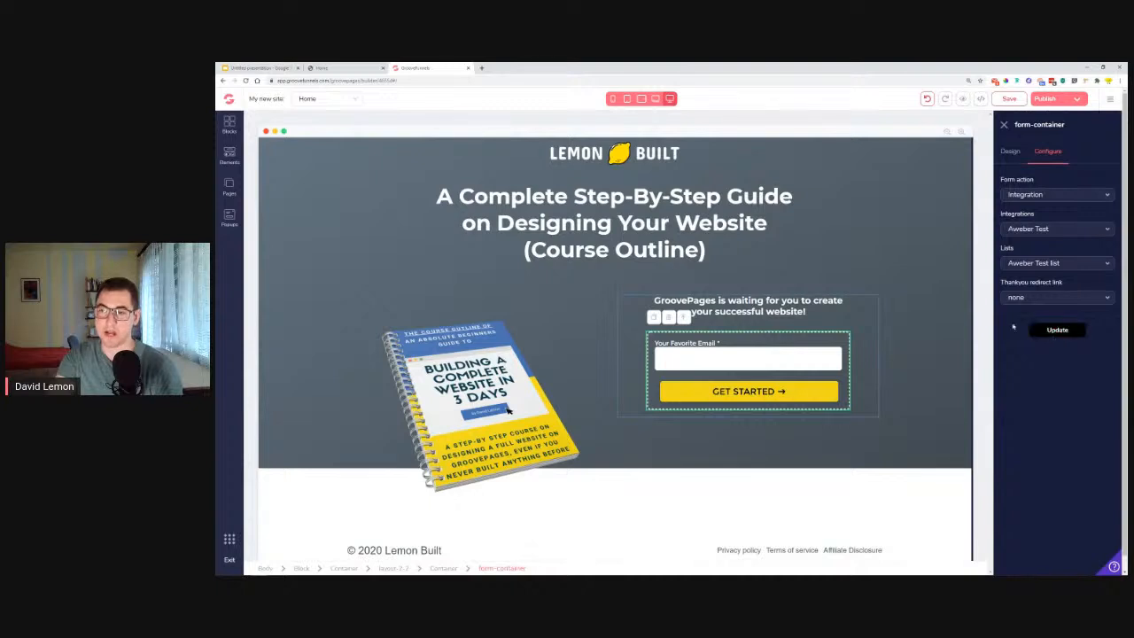
pyautogui.click(1057, 330)
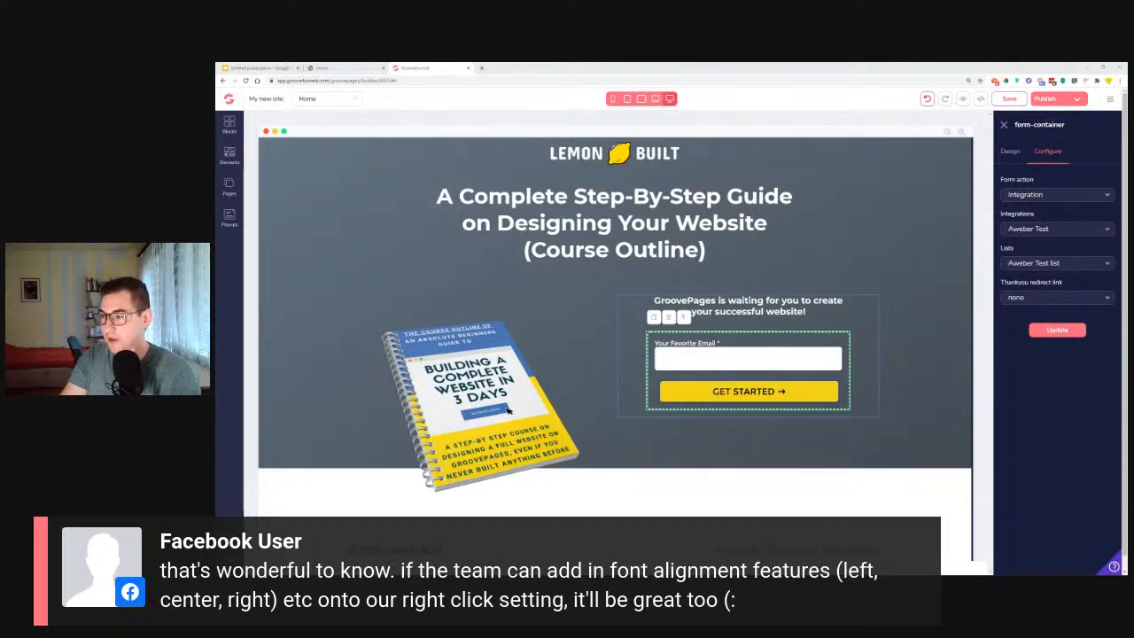
pyautogui.click(746, 301)
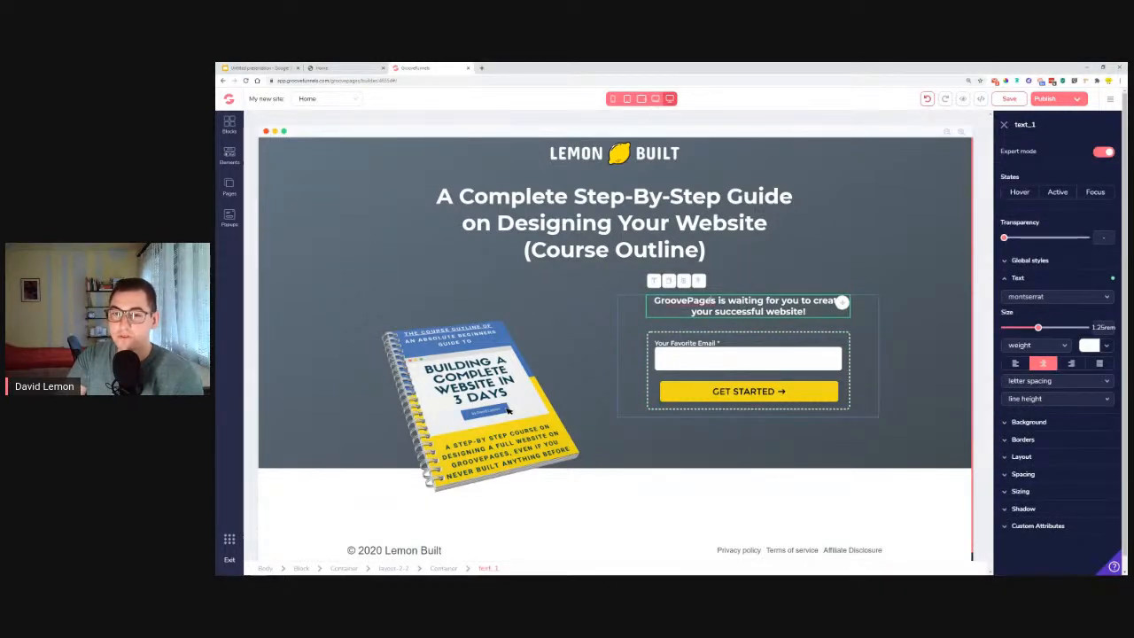
pyautogui.doubleClick(749, 306)
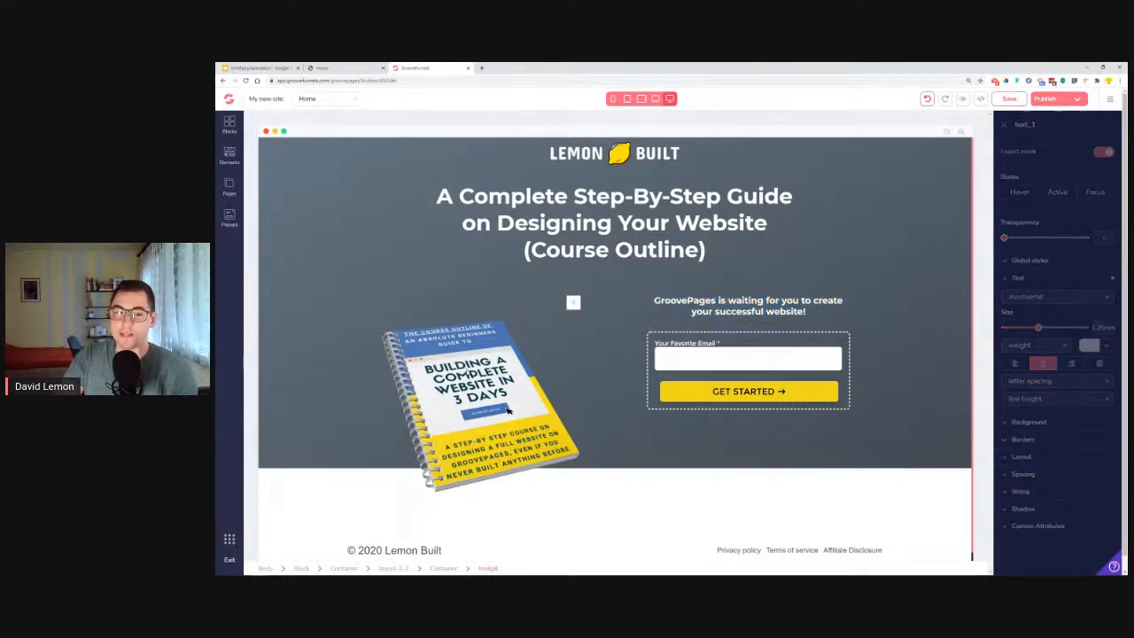
pyautogui.click(537, 311)
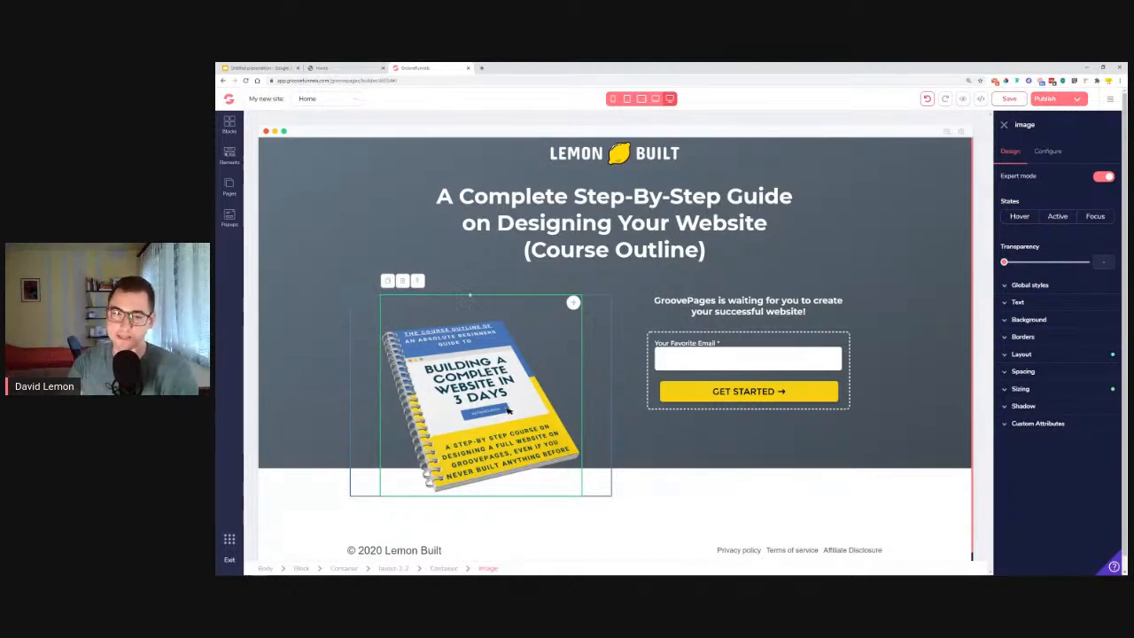
pyautogui.click(711, 431)
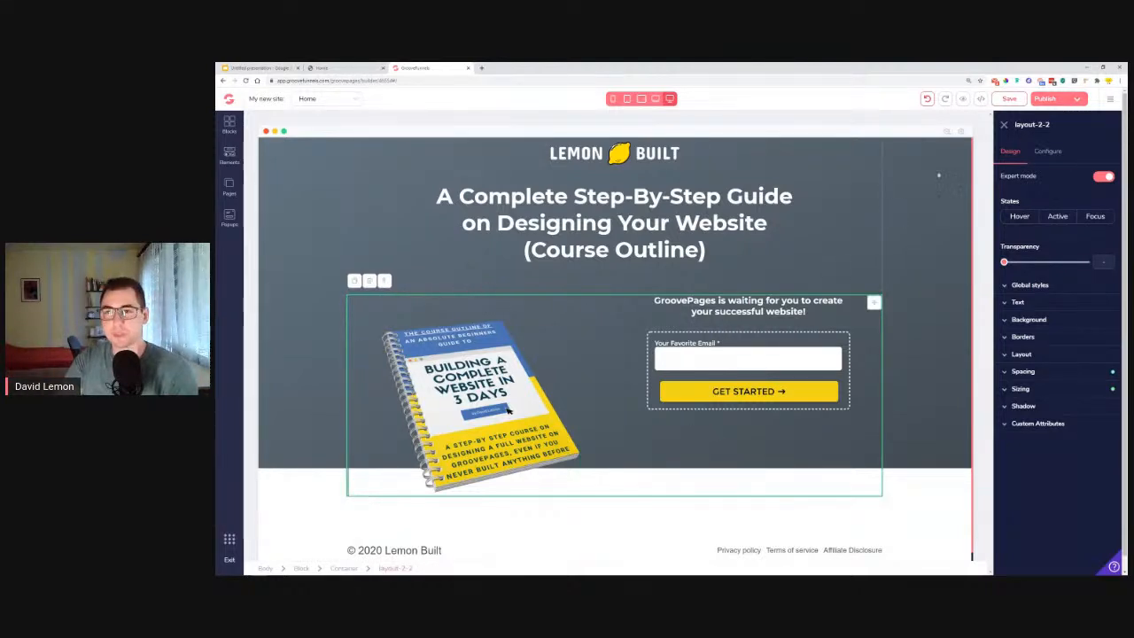
# Save the Home page and add a new page started from scratch.
pyautogui.click(1009, 98)
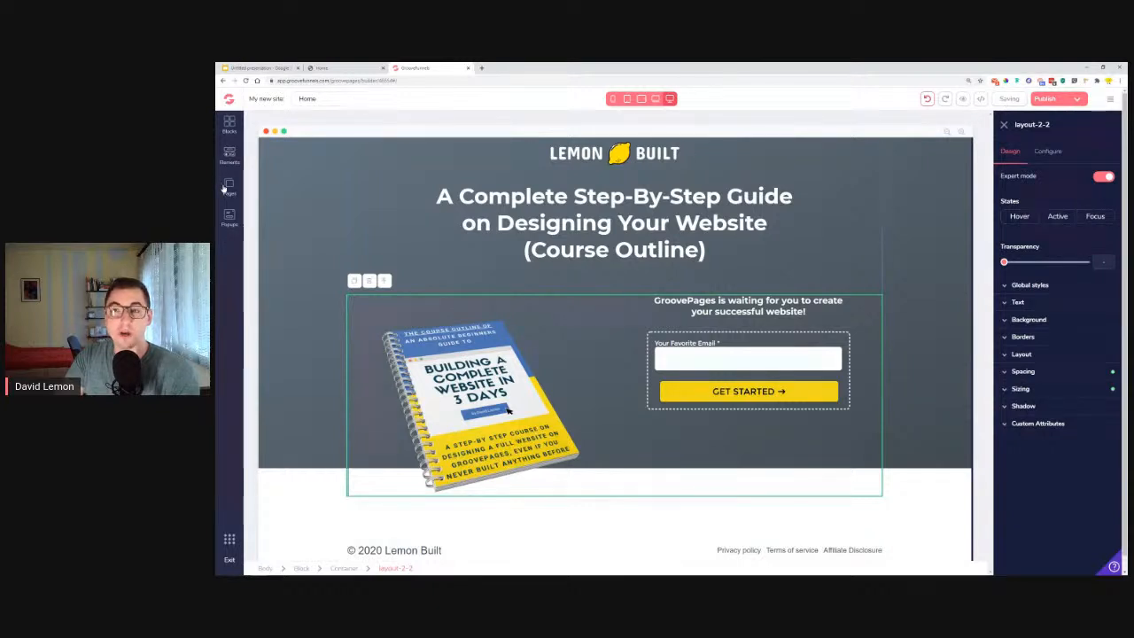
pyautogui.click(227, 186)
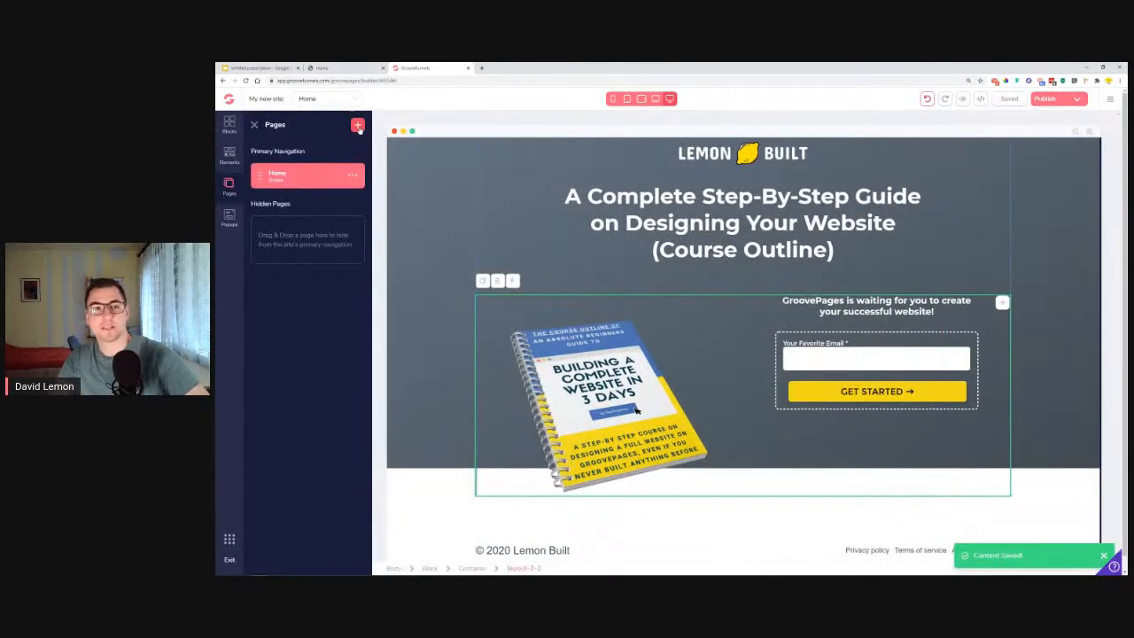
pyautogui.click(358, 125)
pyautogui.click(332, 166)
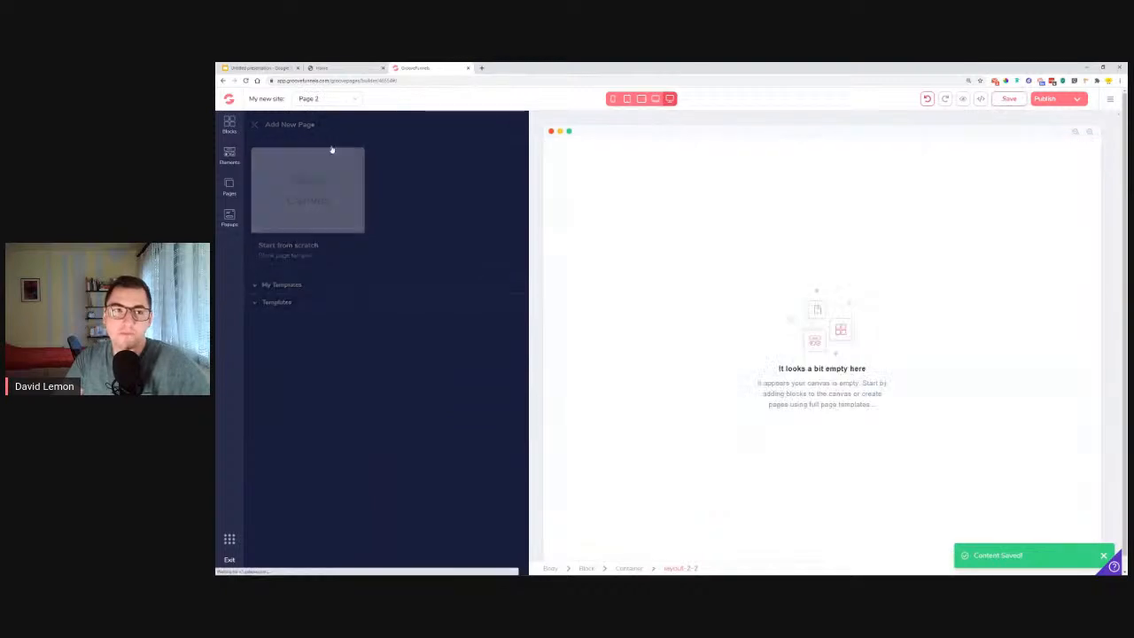
# Open the reference site's vsl page to view its layout, then return to the page builder.
pyautogui.click(372, 68)
pyautogui.press('BackSpace')
pyautogui.write('vsl')
pyautogui.press('Return')
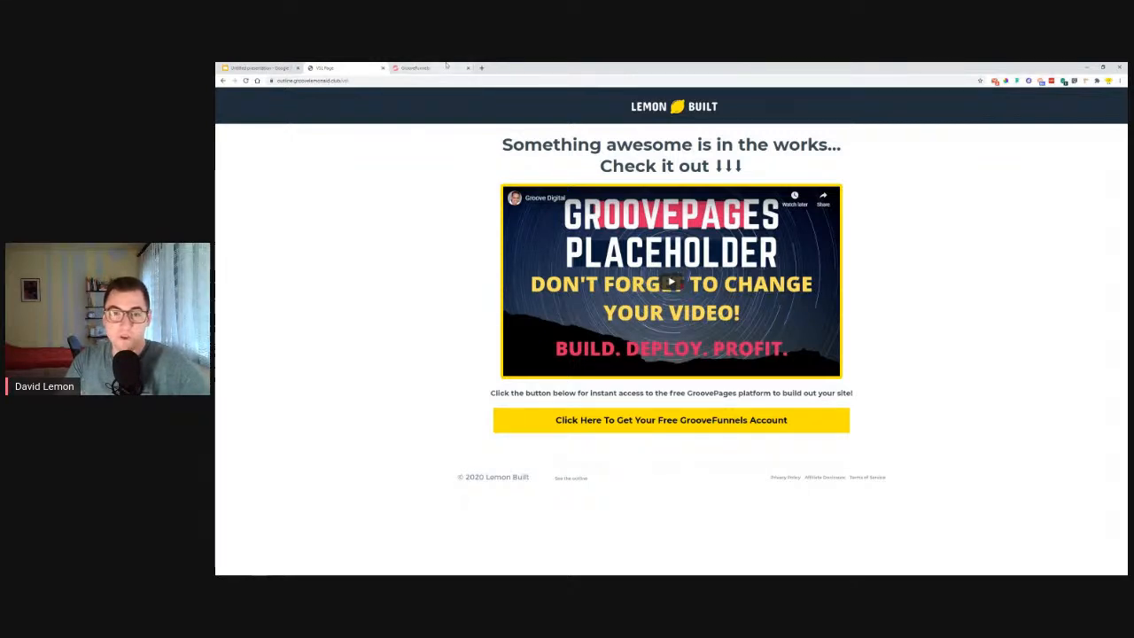
pyautogui.click(430, 68)
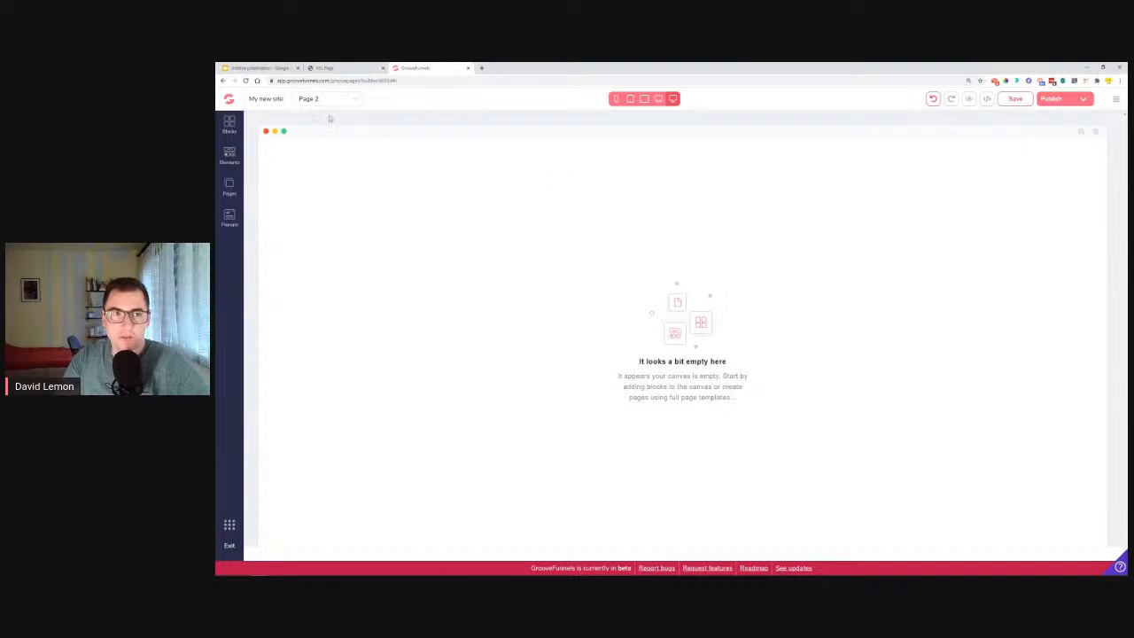
# Open the settings of Page 2 and set its page URL to vsl.
pyautogui.click(230, 186)
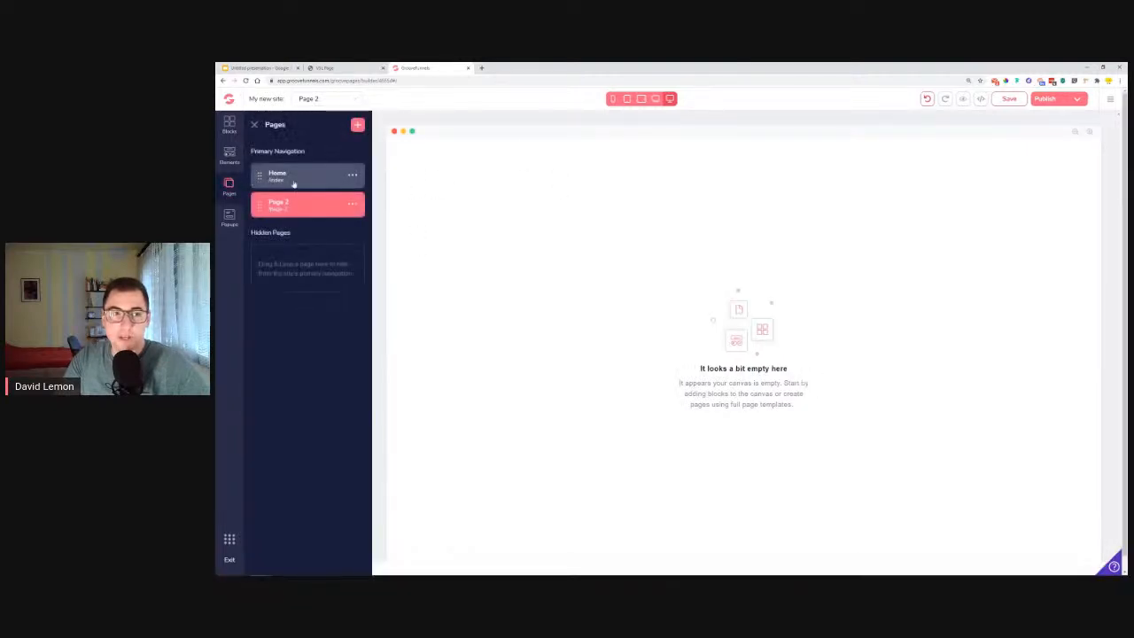
pyautogui.click(354, 205)
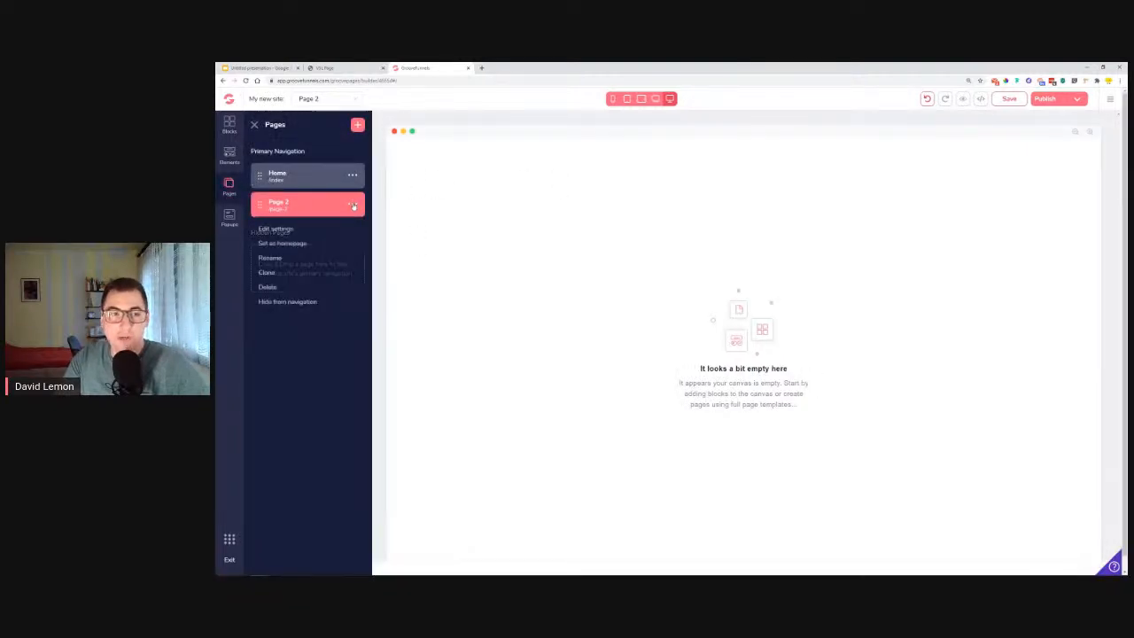
pyautogui.click(290, 230)
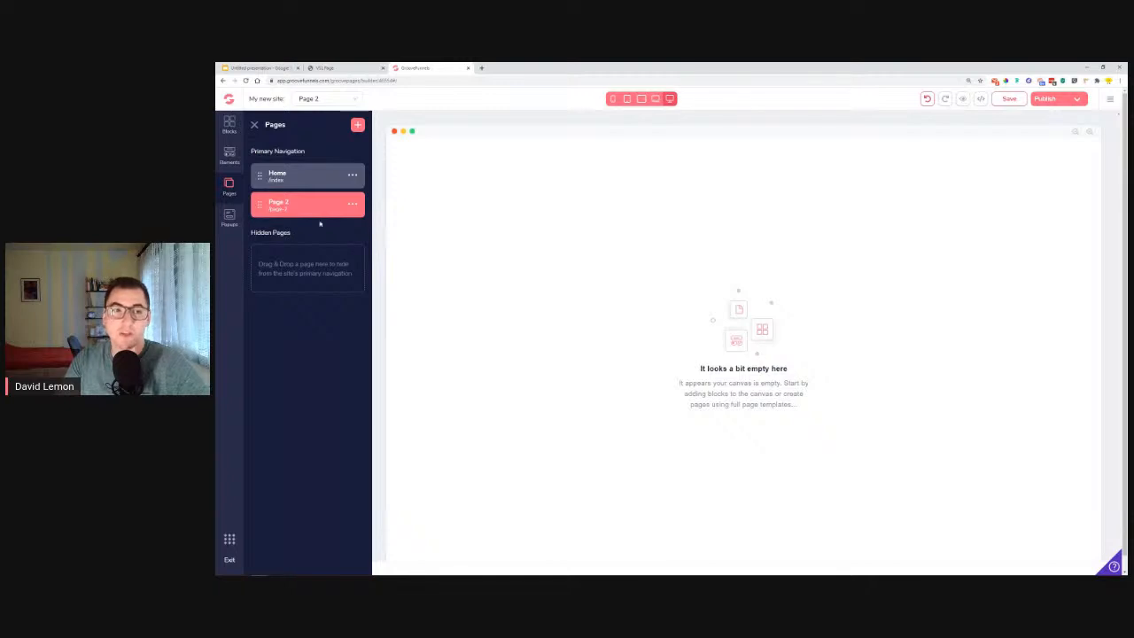
pyautogui.click(350, 208)
pyautogui.click(289, 230)
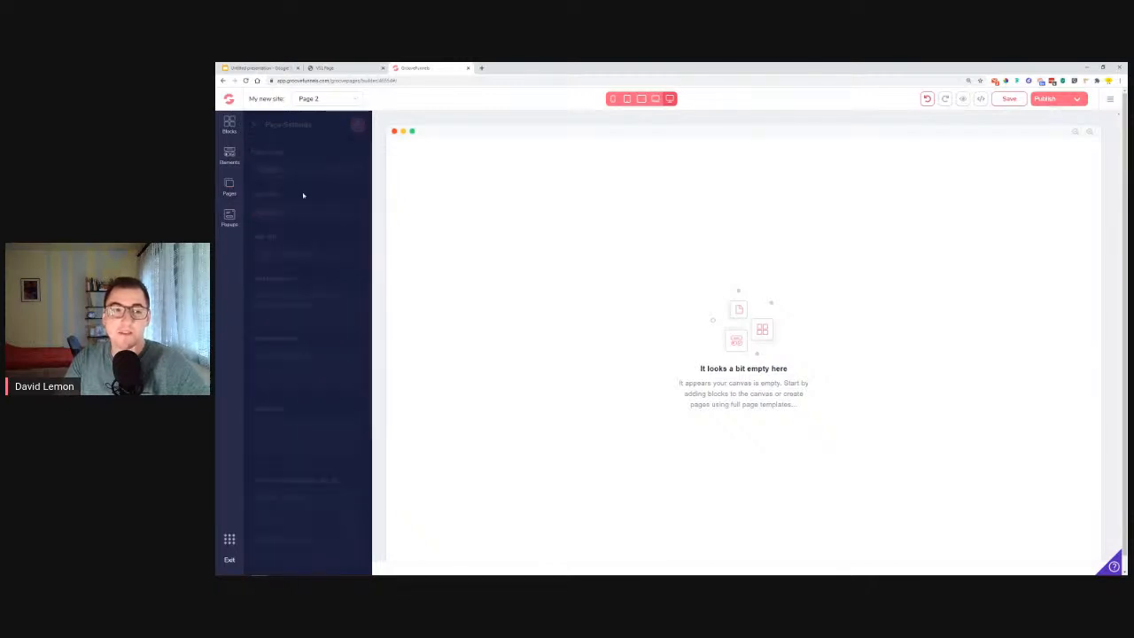
pyautogui.moveTo(295, 210); pyautogui.dragTo(215, 215)
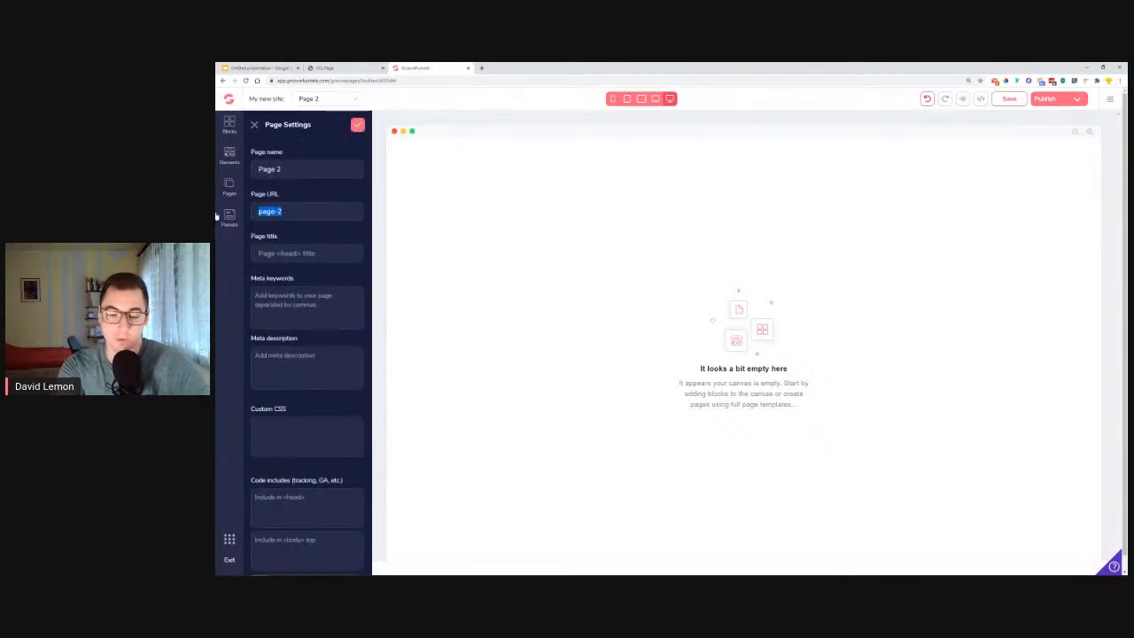
pyautogui.write('vsl')
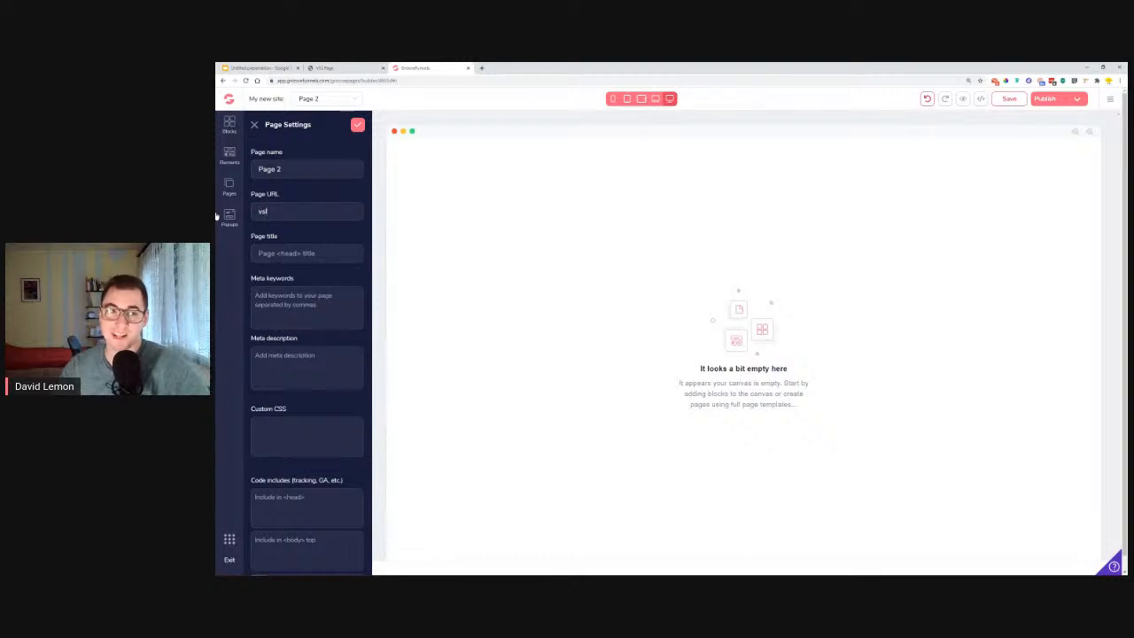
# Rename the page as VSL Page and save its page settings.
pyautogui.tripleClick(324, 172)
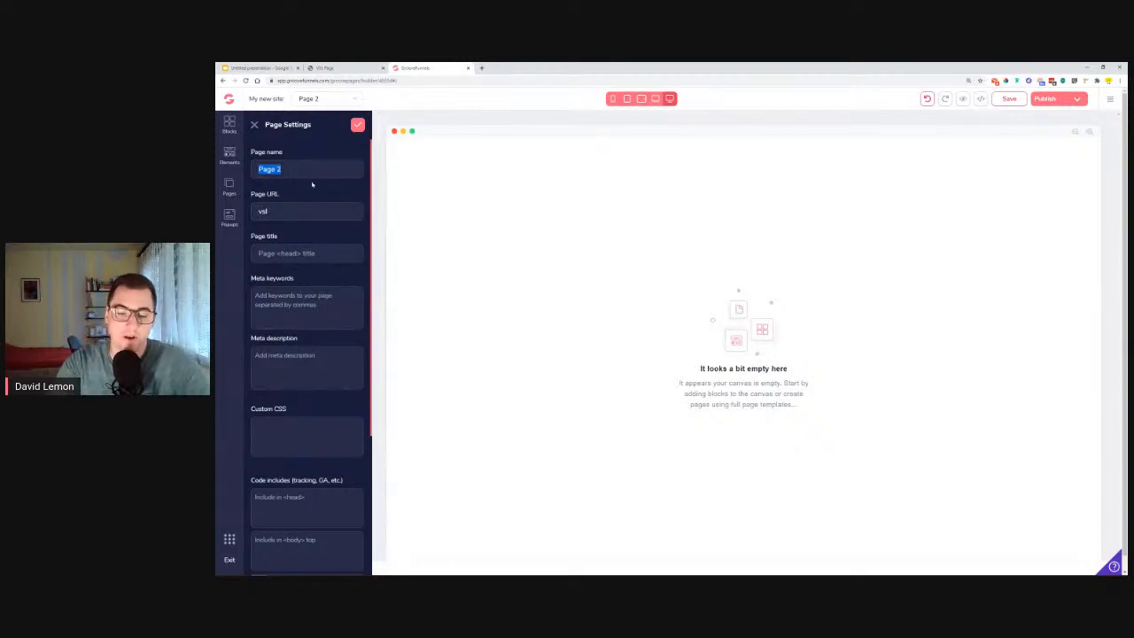
pyautogui.write('VSL')
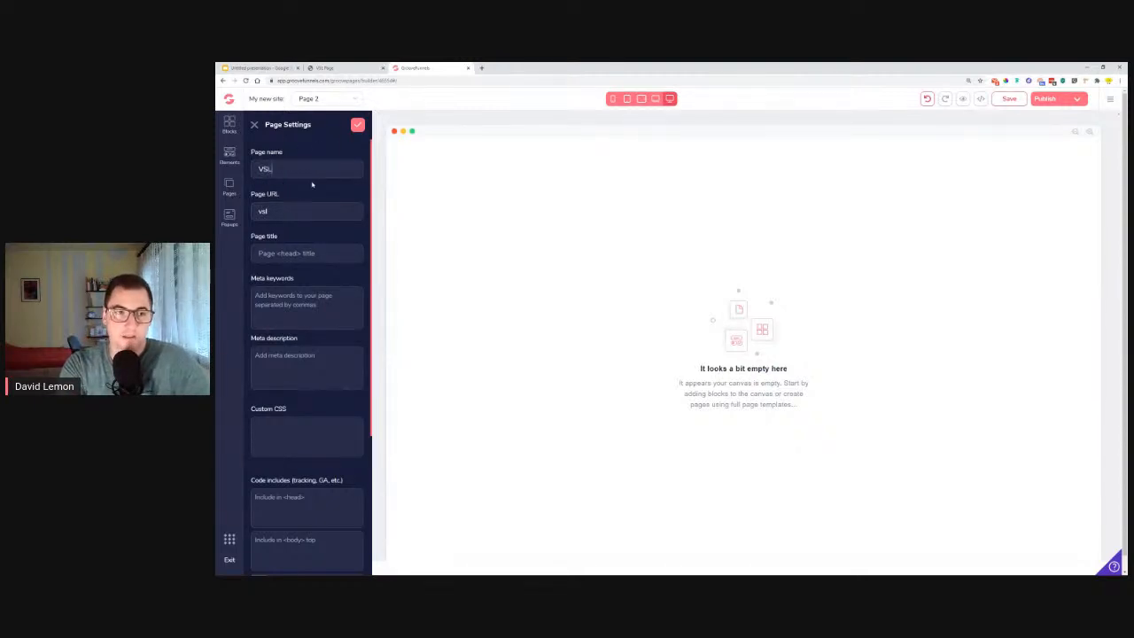
pyautogui.write(' Page')
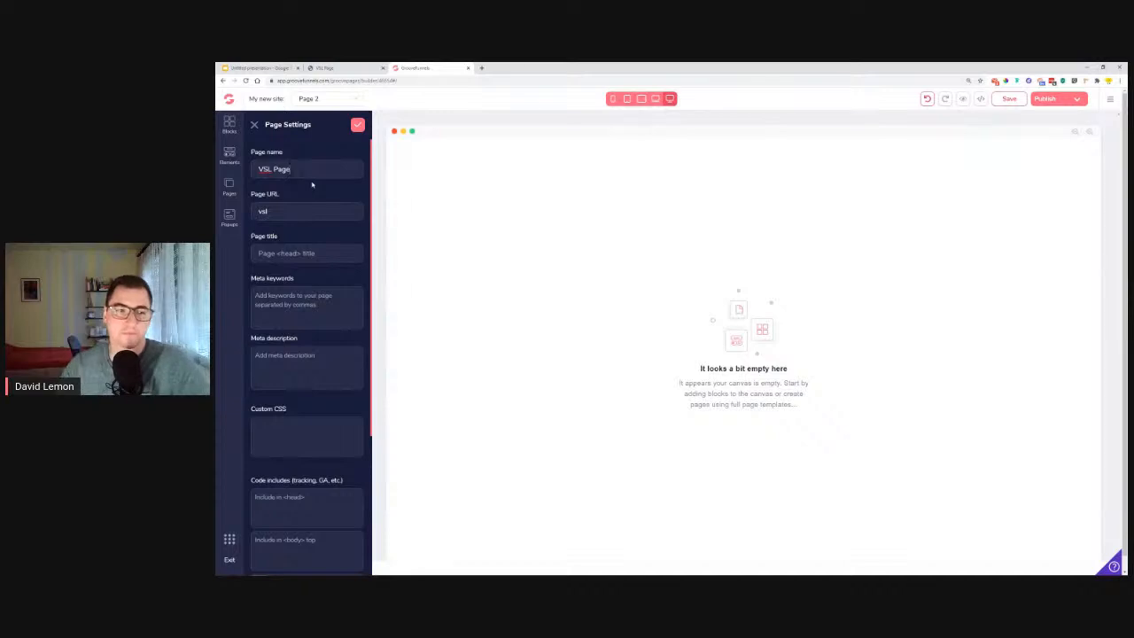
pyautogui.click(358, 124)
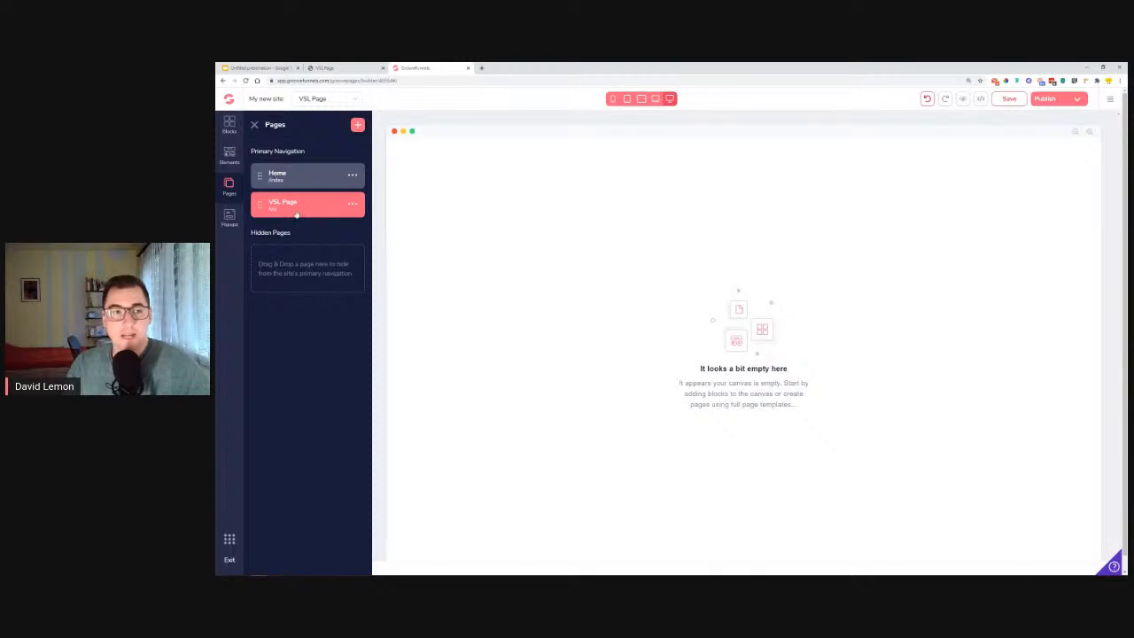
pyautogui.click(255, 125)
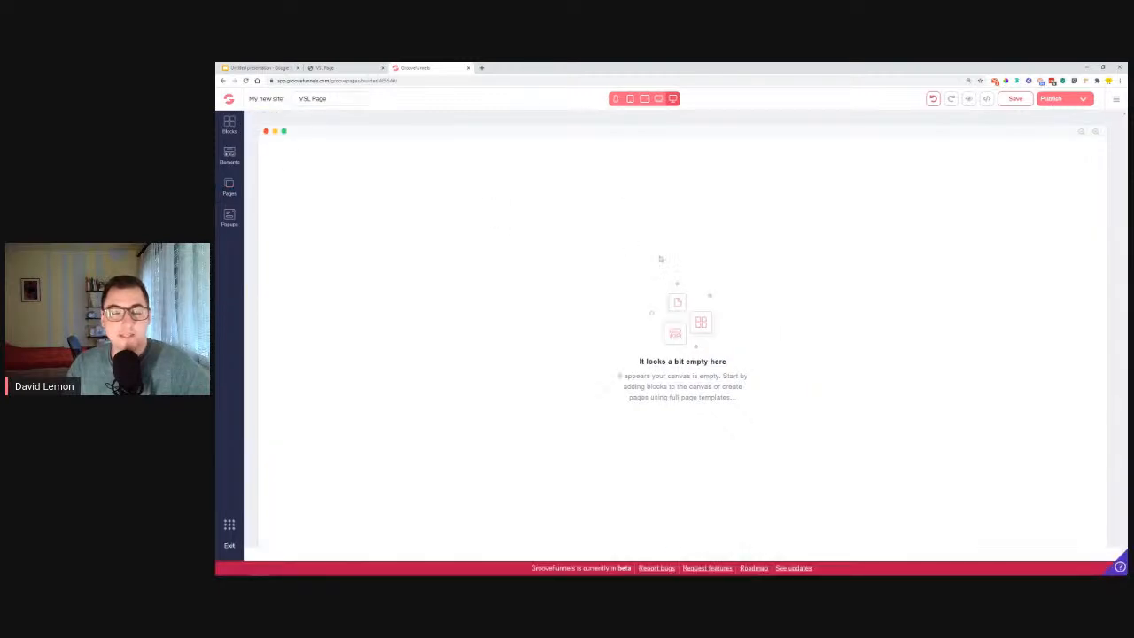
# Add an Empty container wireframe block to the blank VSL page and compare with the reference page.
pyautogui.click(229, 124)
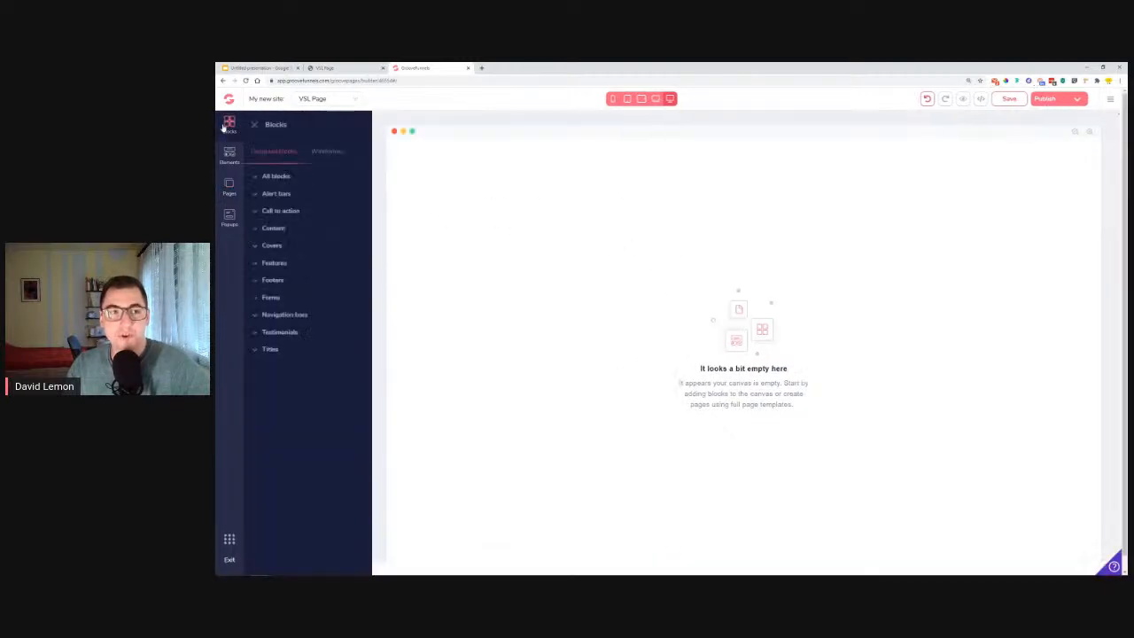
pyautogui.click(325, 152)
pyautogui.click(312, 194)
pyautogui.moveTo(306, 229); pyautogui.dragTo(608, 204)
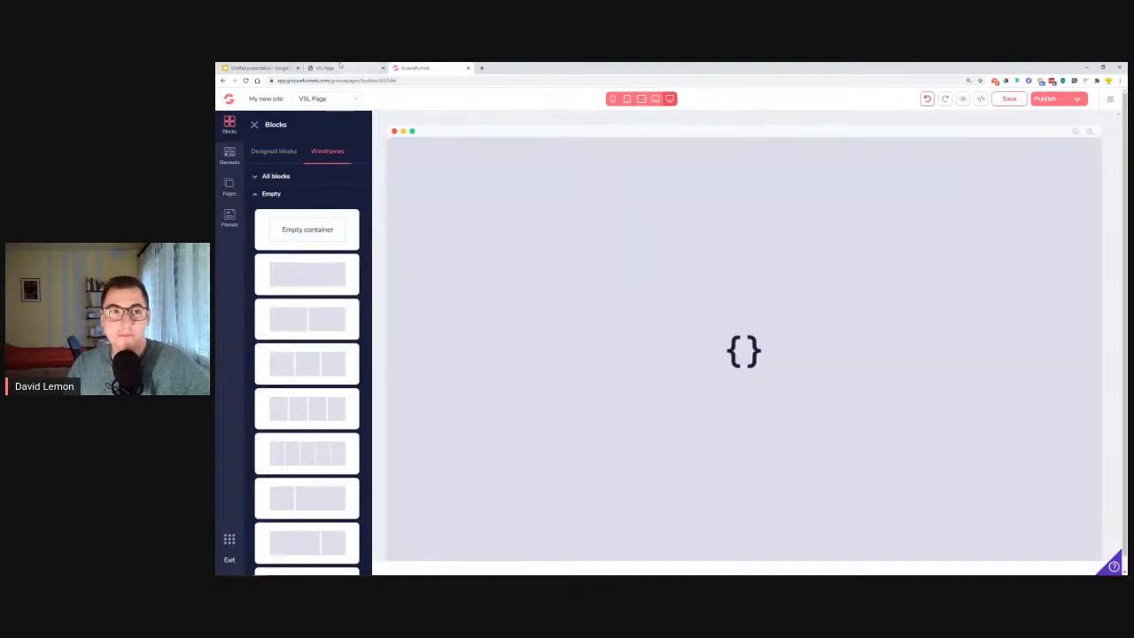
pyautogui.click(324, 67)
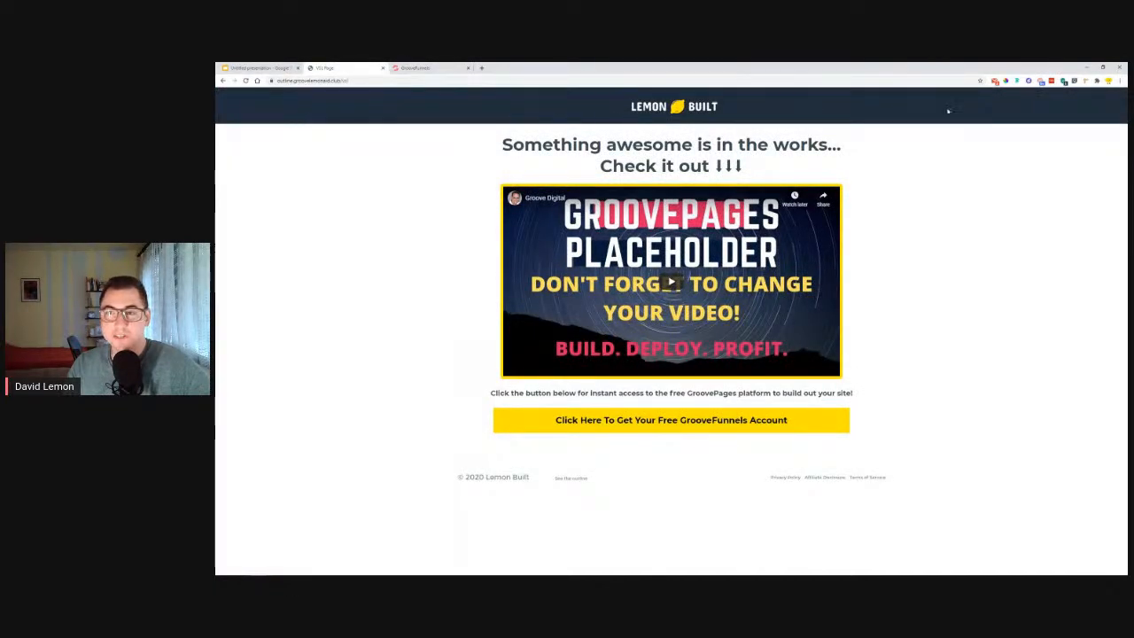
pyautogui.click(416, 68)
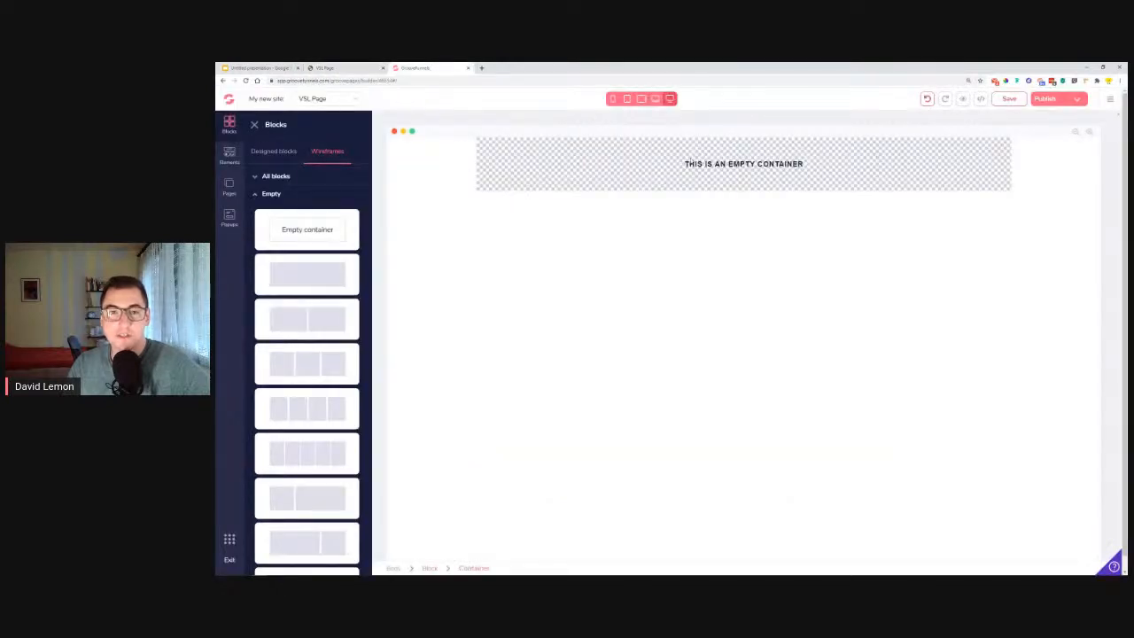
# Place an Image element inside the empty container and bring up the reference page with the Lemon Built logo.
pyautogui.click(228, 156)
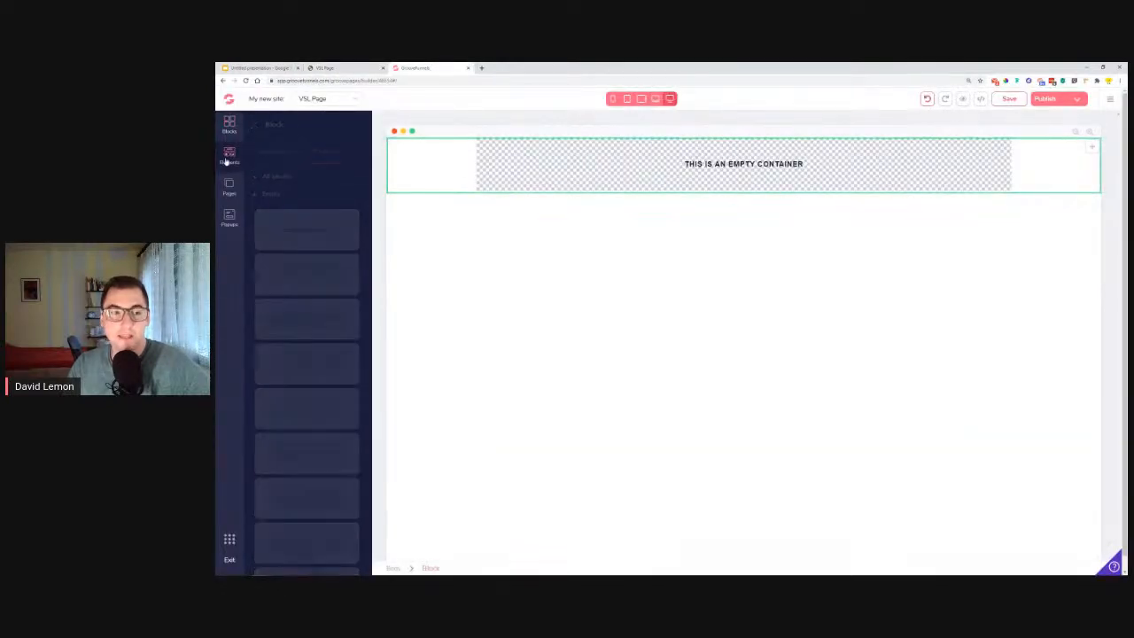
pyautogui.scroll(-5, 270, 241)
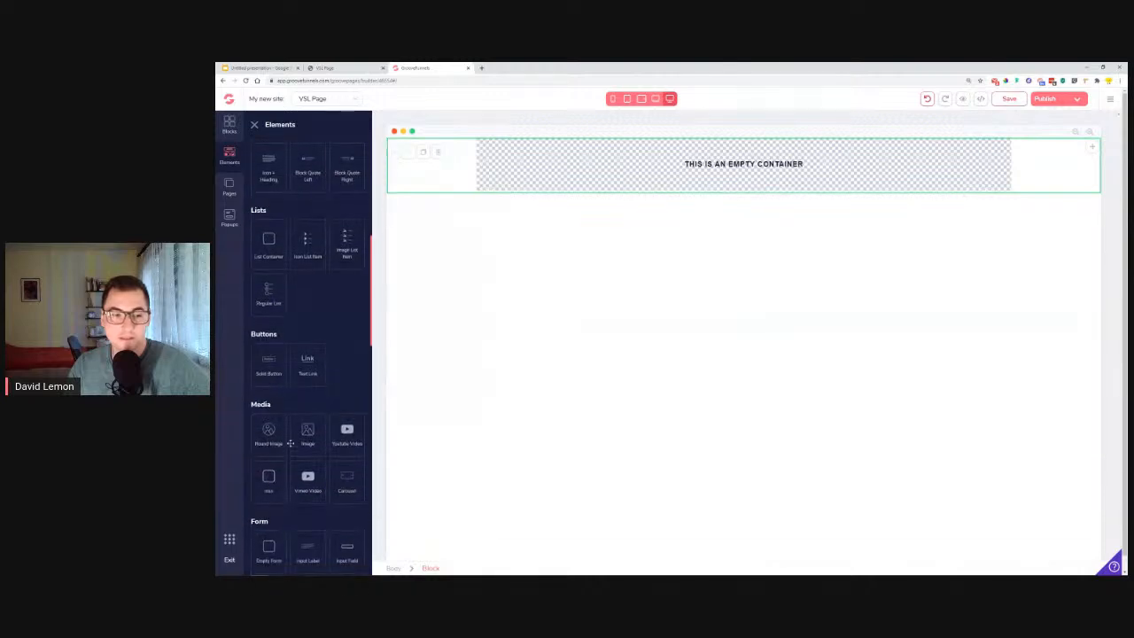
pyautogui.moveTo(308, 443); pyautogui.dragTo(582, 168)
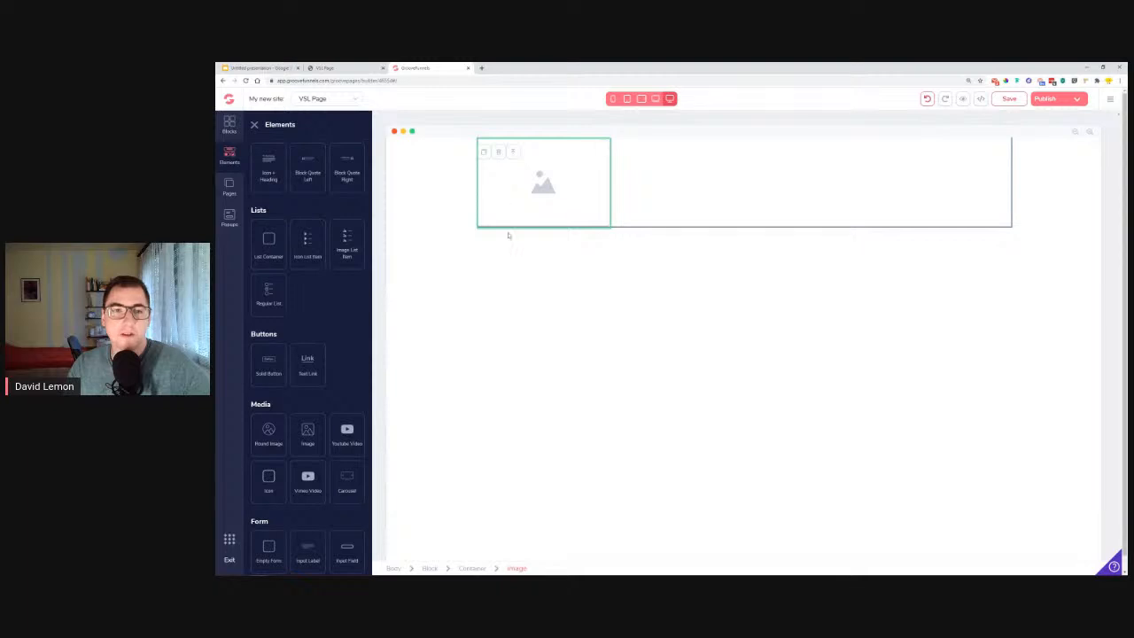
pyautogui.click(315, 68)
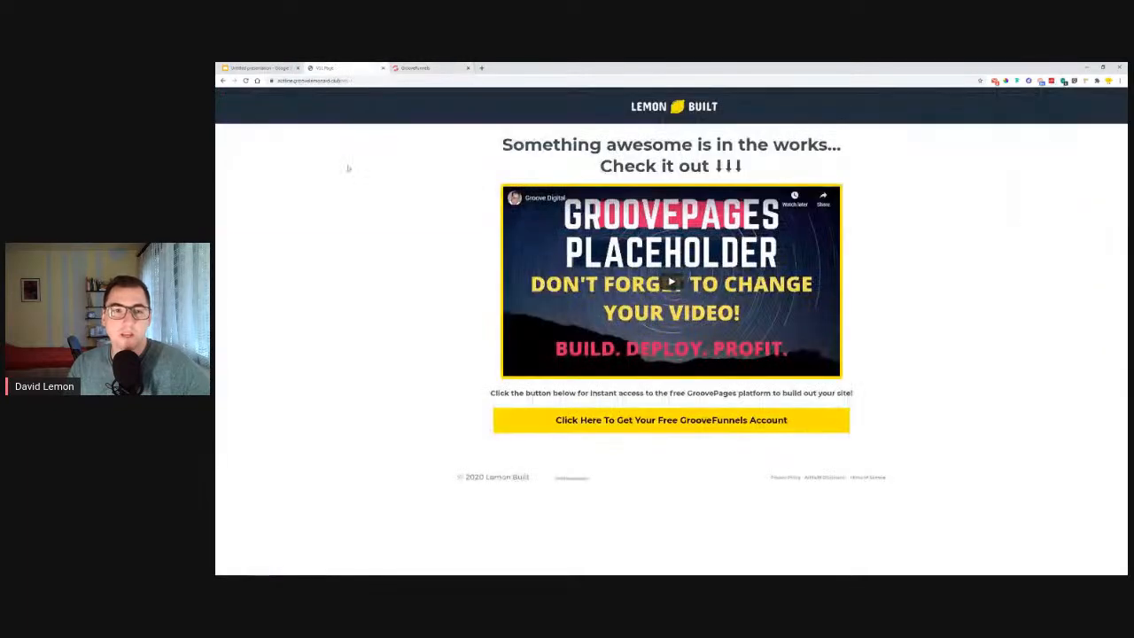
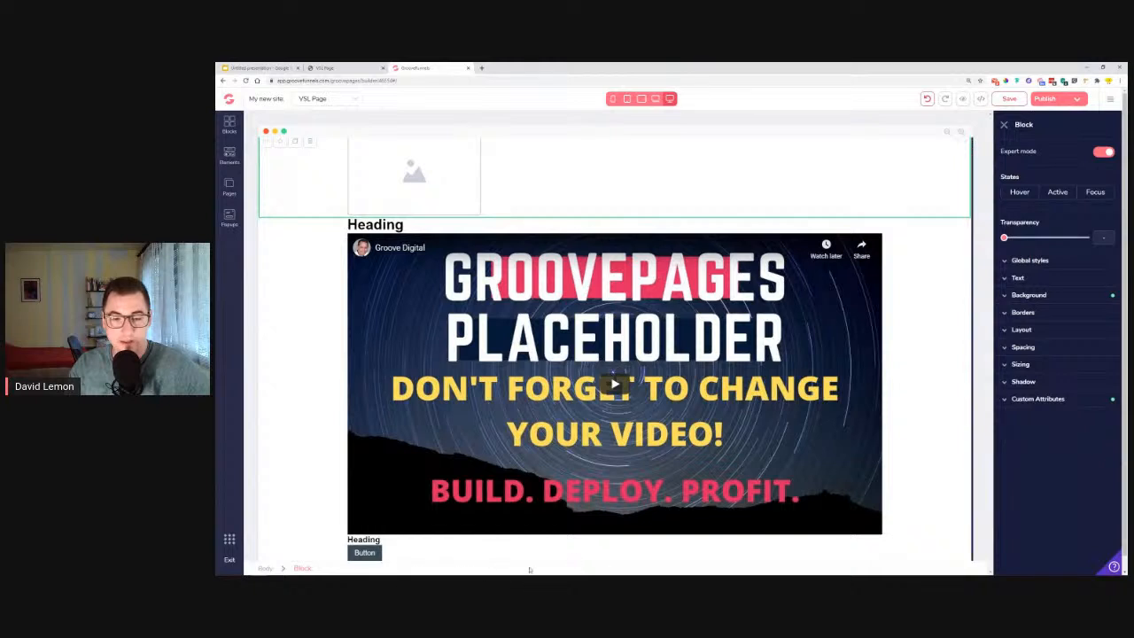
# Set the background colour of the block holding the image placeholder to #202D3C.
pyautogui.scroll(-1, 589, 545)
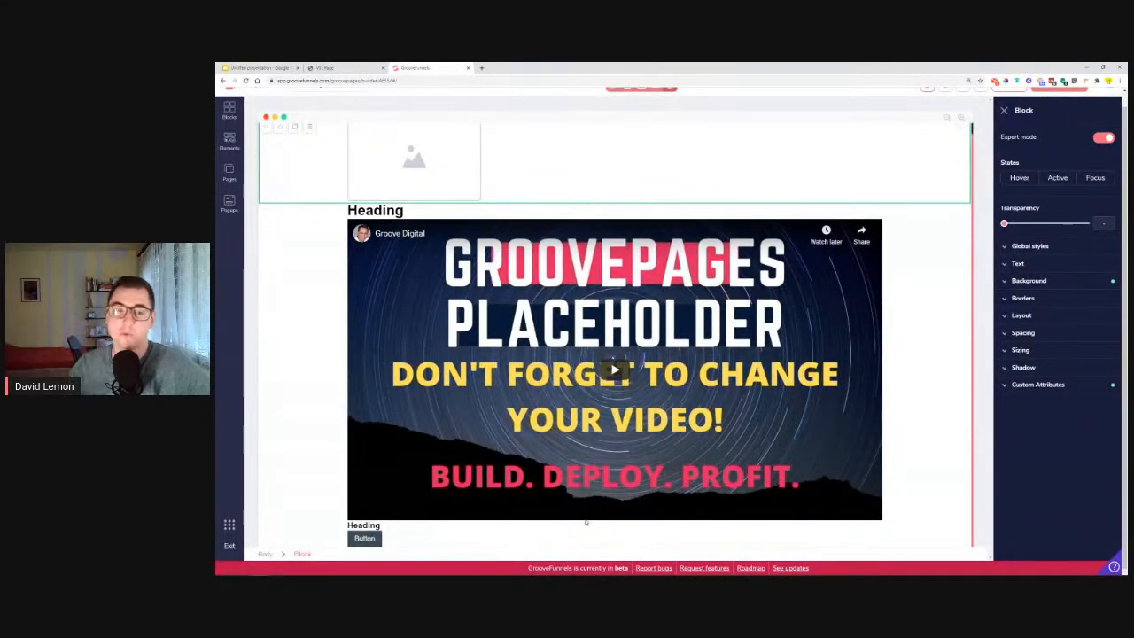
pyautogui.scroll(1, 608, 234)
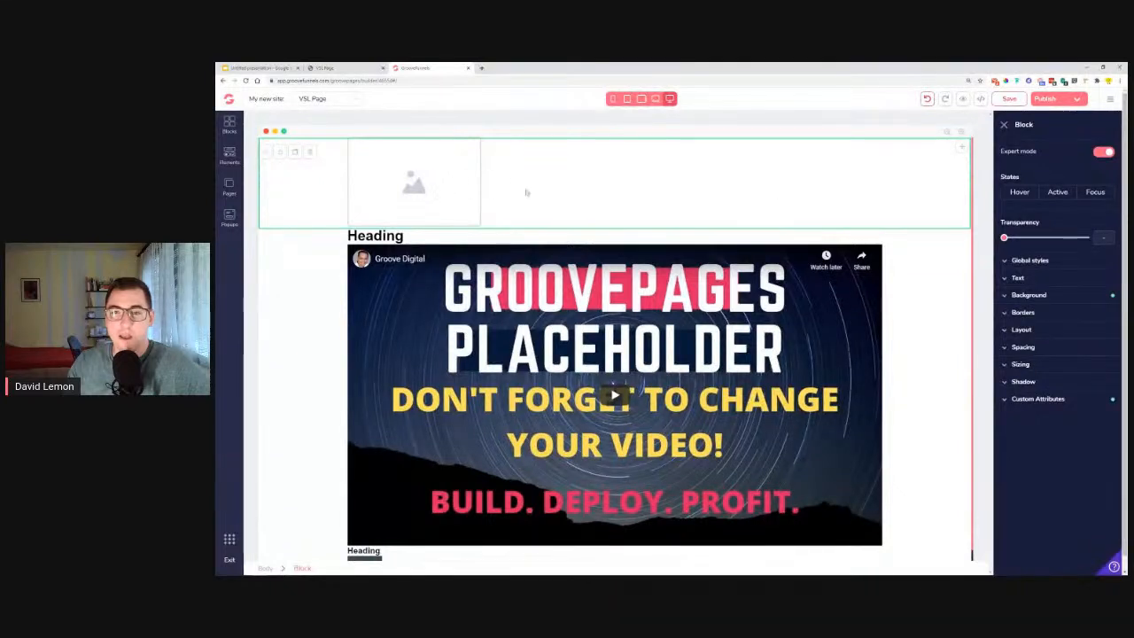
pyautogui.click(1054, 297)
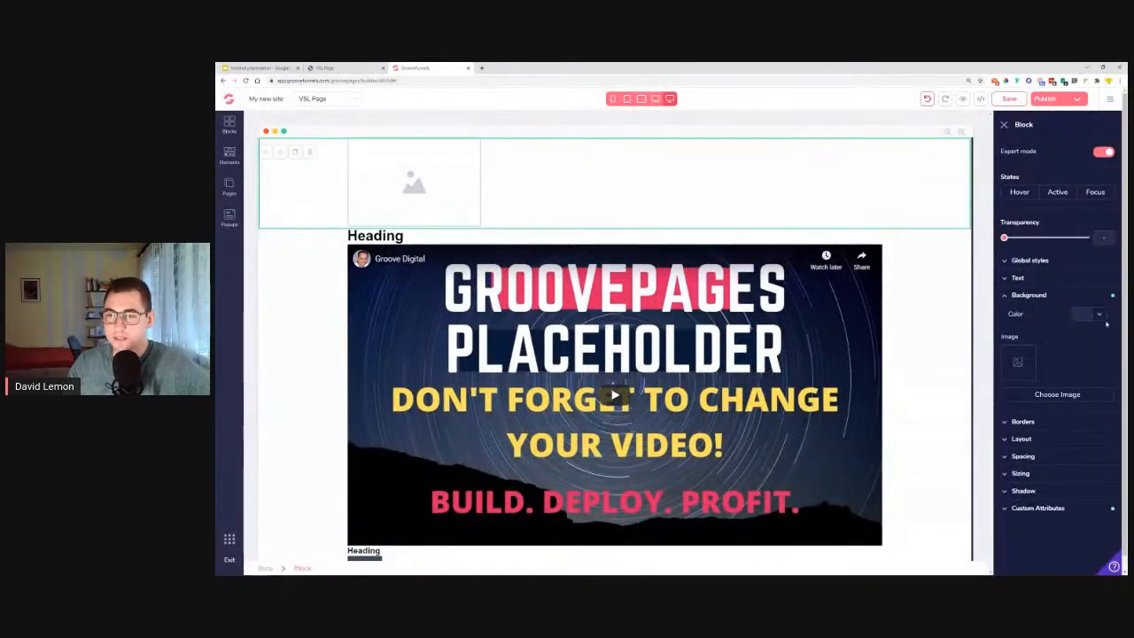
pyautogui.click(1056, 377)
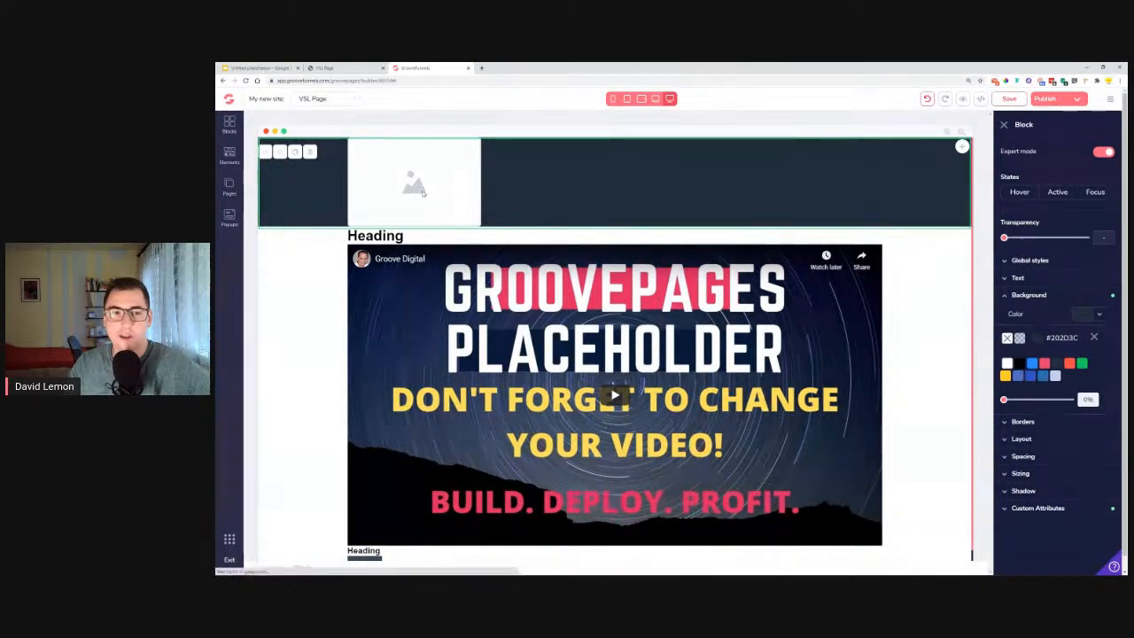
# Choose the Lemon Built logo from the image library as the source of the header's image element.
pyautogui.click(412, 195)
pyautogui.click(1048, 151)
pyautogui.click(1041, 227)
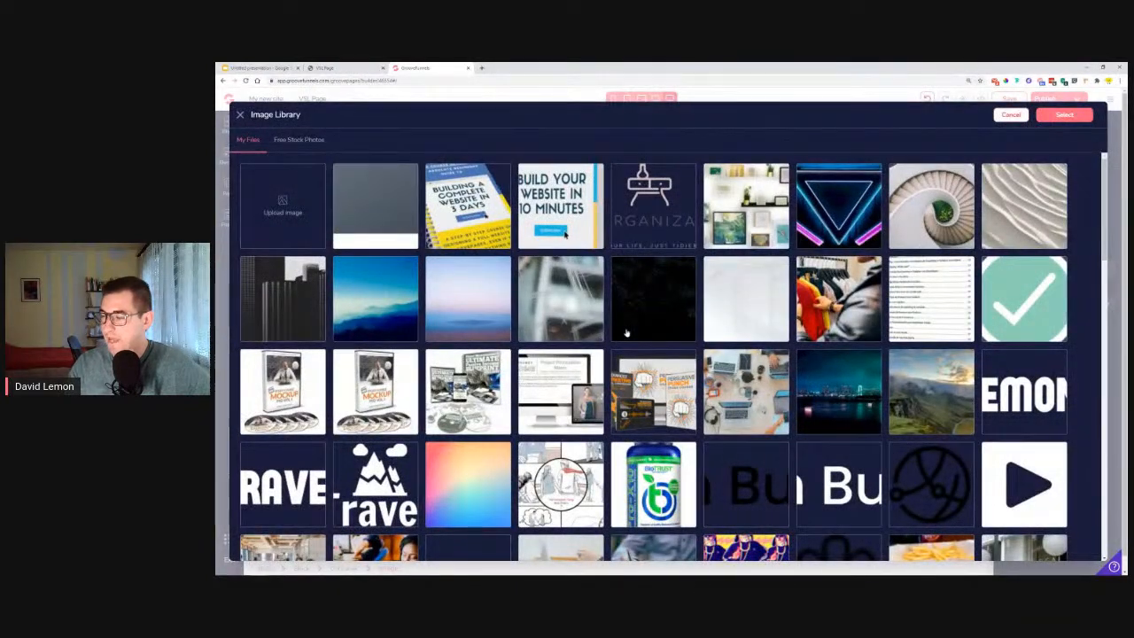
pyautogui.scroll(-3, 461, 281)
pyautogui.scroll(-15, 514, 310)
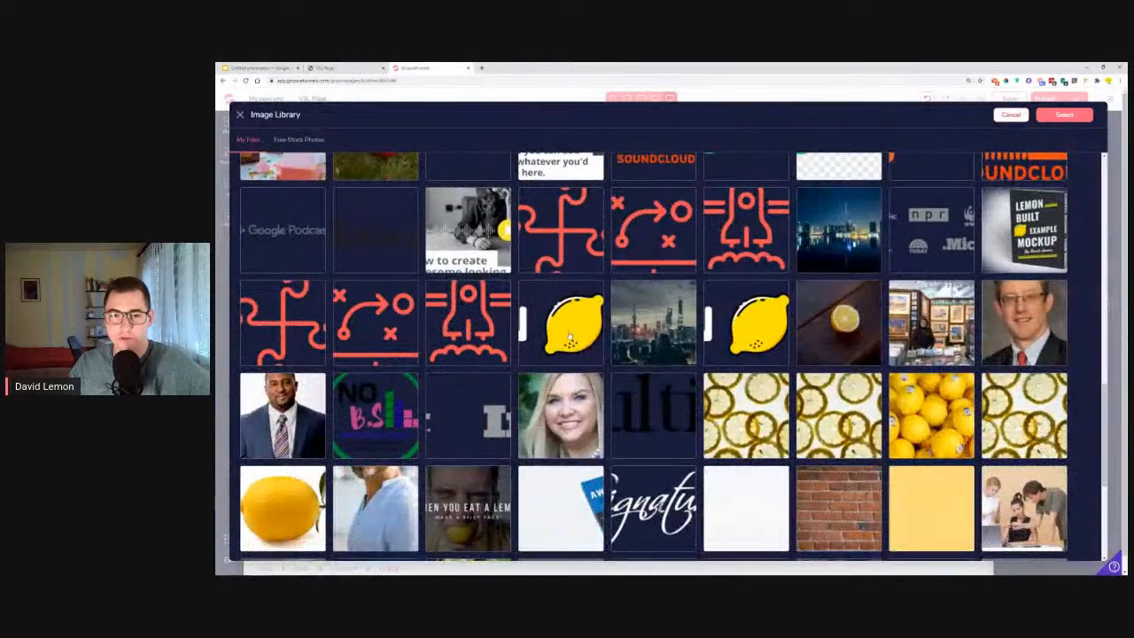
pyautogui.click(570, 338)
pyautogui.click(1064, 114)
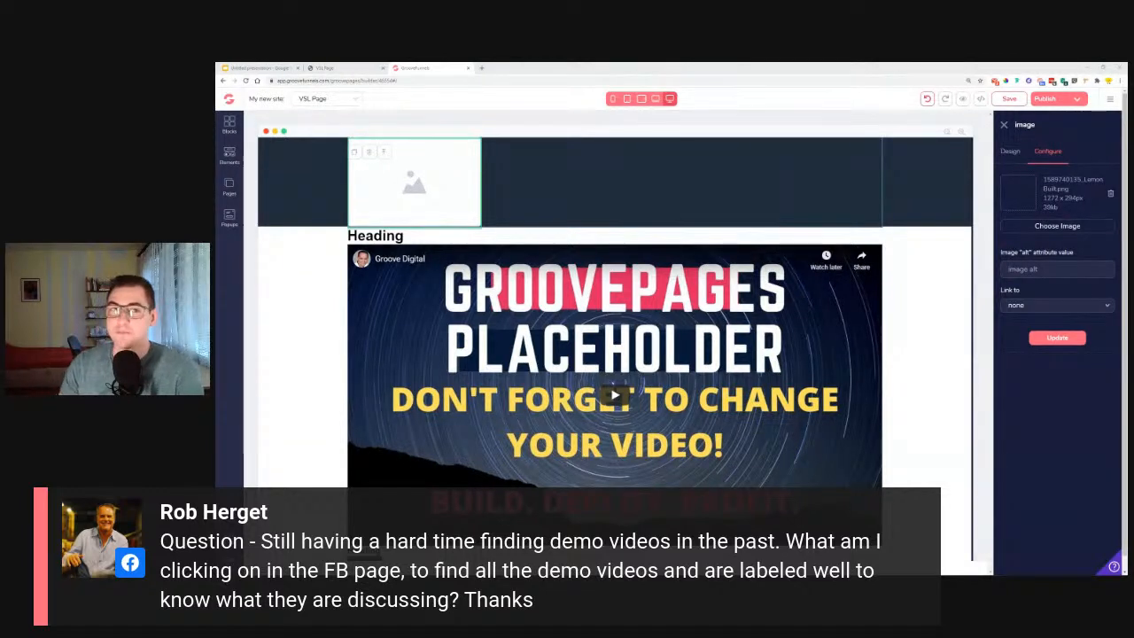
# Open the GrooveDigital Official Facebook group in a new tab and look over its announcements and popular topics.
pyautogui.click(481, 68)
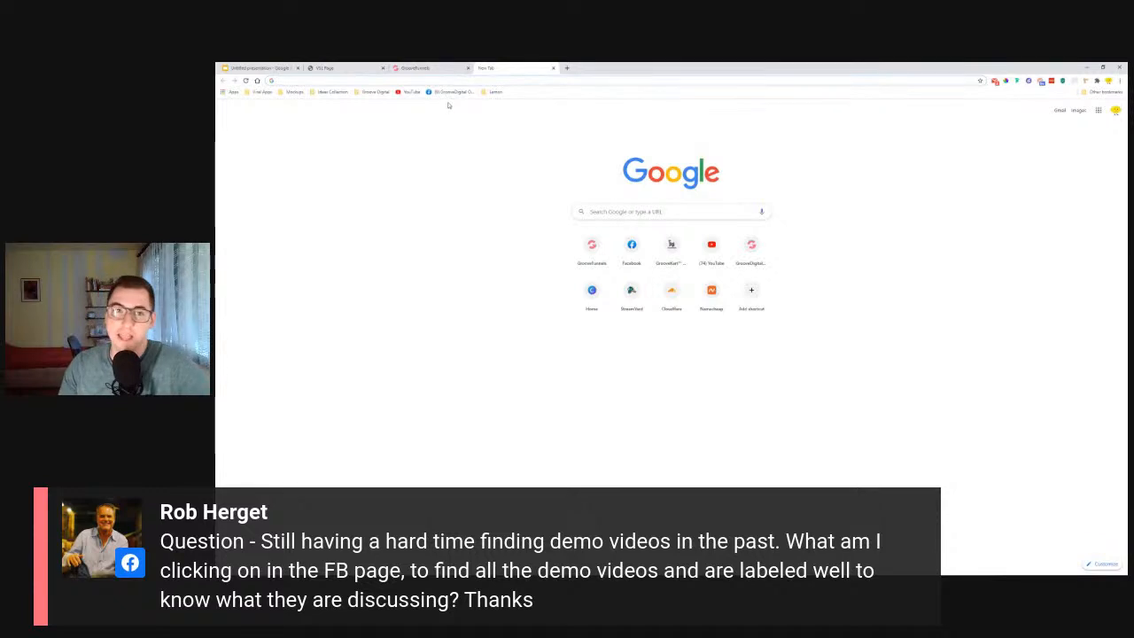
pyautogui.click(452, 92)
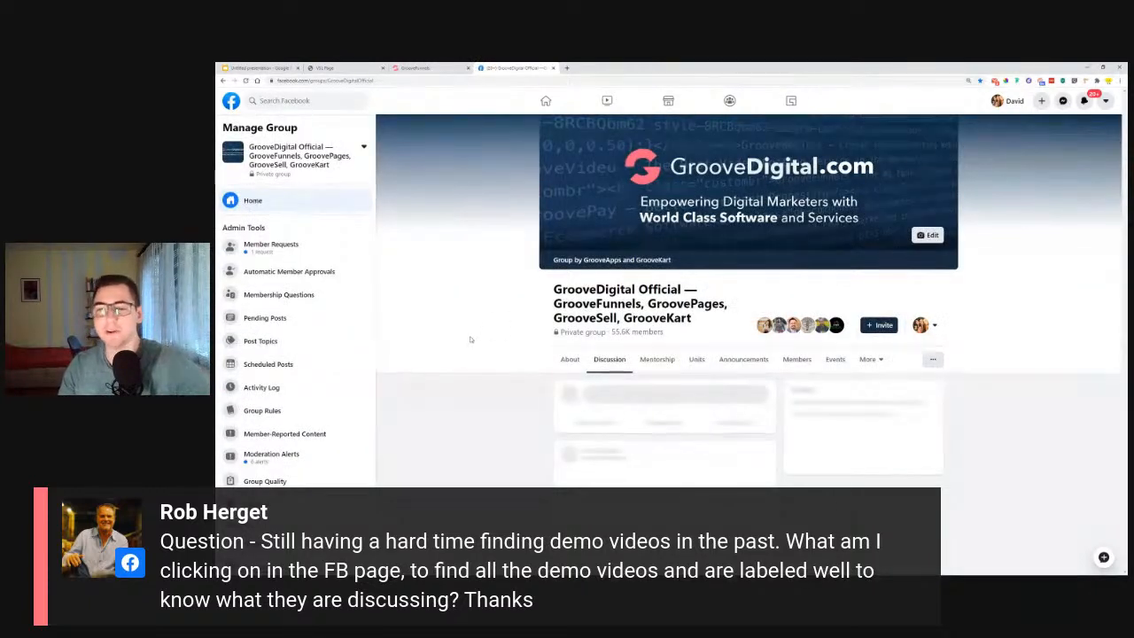
pyautogui.scroll(-3, 487, 348)
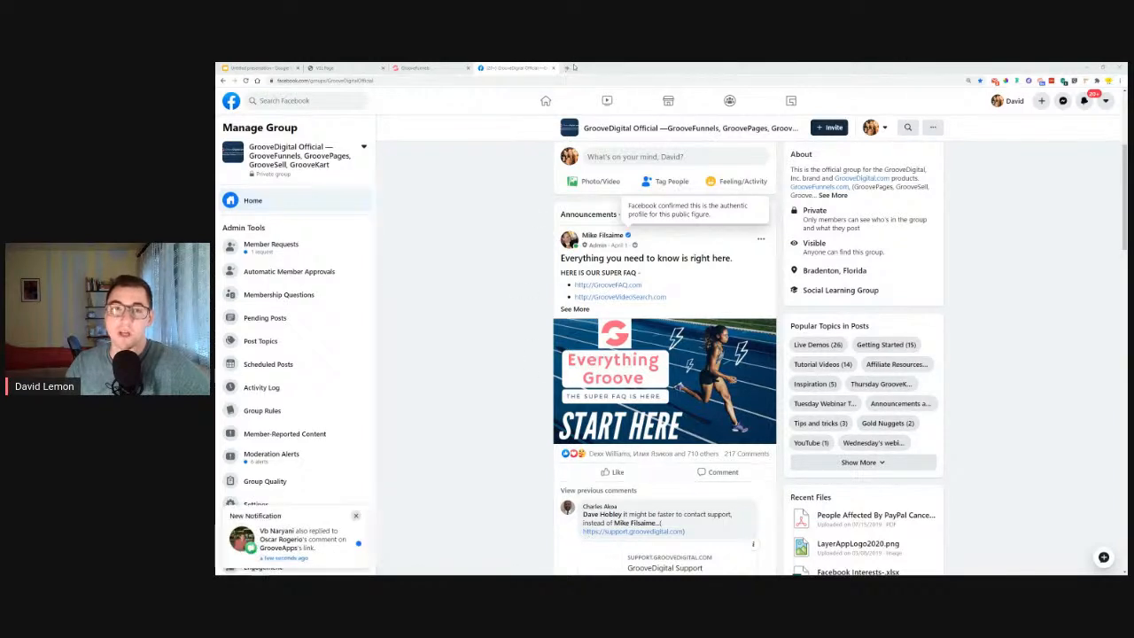
# Search the Facebook group for groovesell checkout.
pyautogui.click(907, 129)
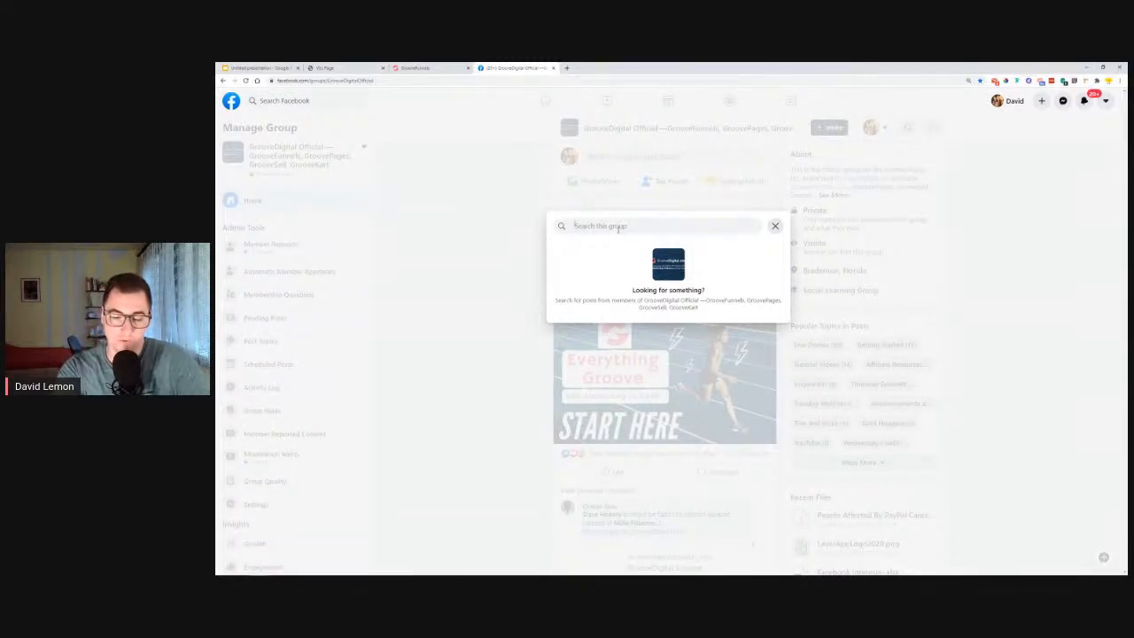
pyautogui.write('groove')
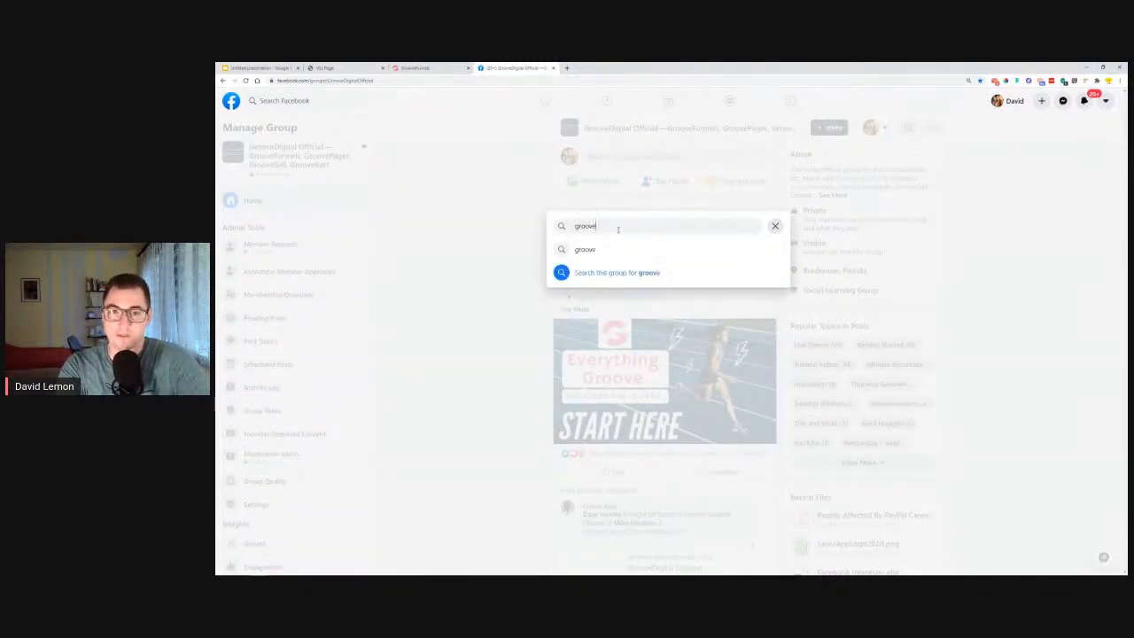
pyautogui.write('sell checkout')
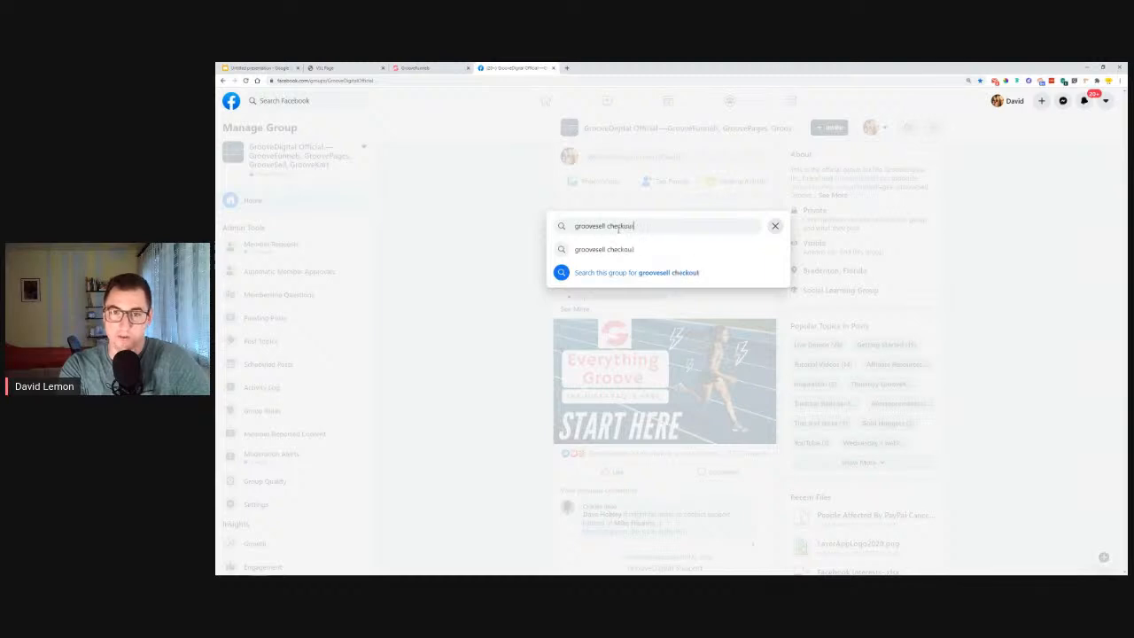
pyautogui.press('Return')
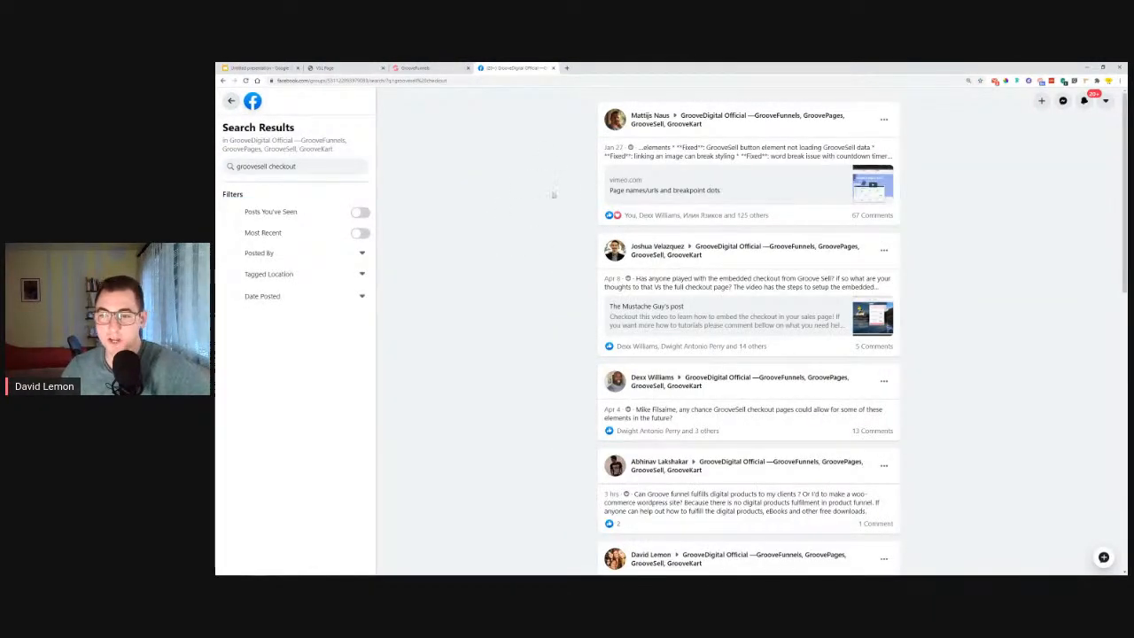
# Open the live demo post on building a landing page with embedded GrooveSell checkout, and return to the page builder.
pyautogui.scroll(-1, 882, 191)
pyautogui.scroll(-1, 878, 243)
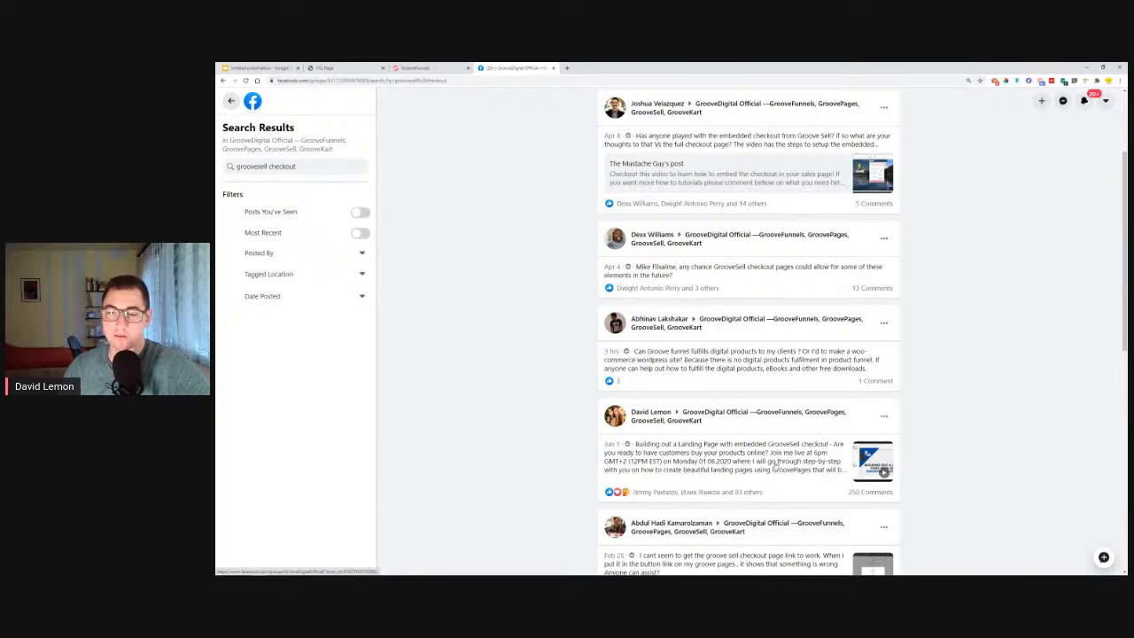
pyautogui.click(831, 470)
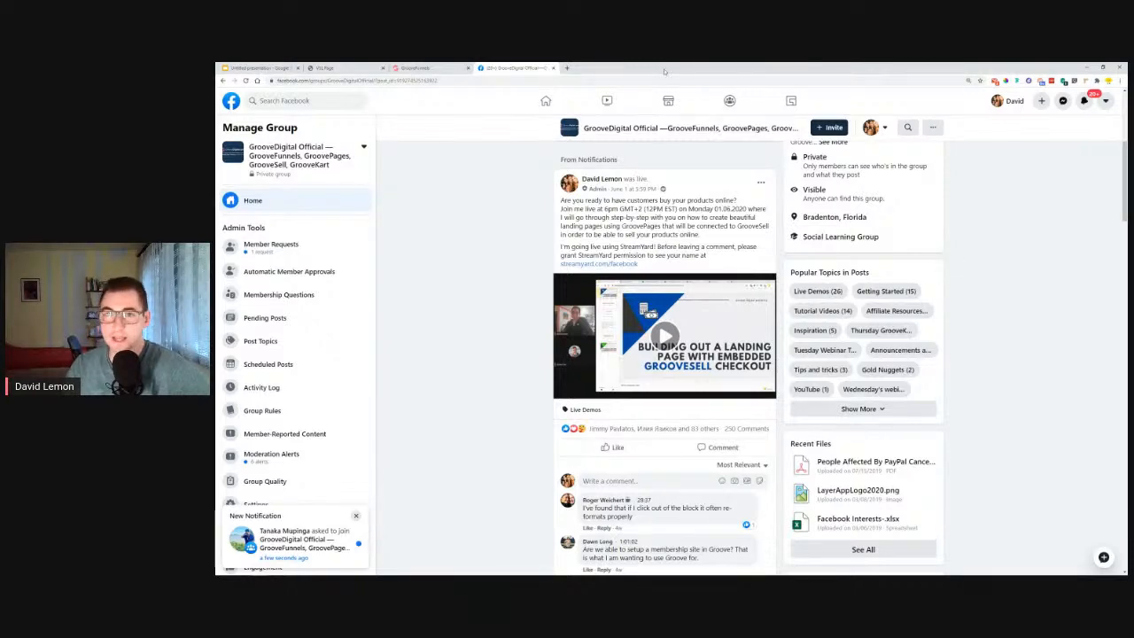
pyautogui.click(554, 68)
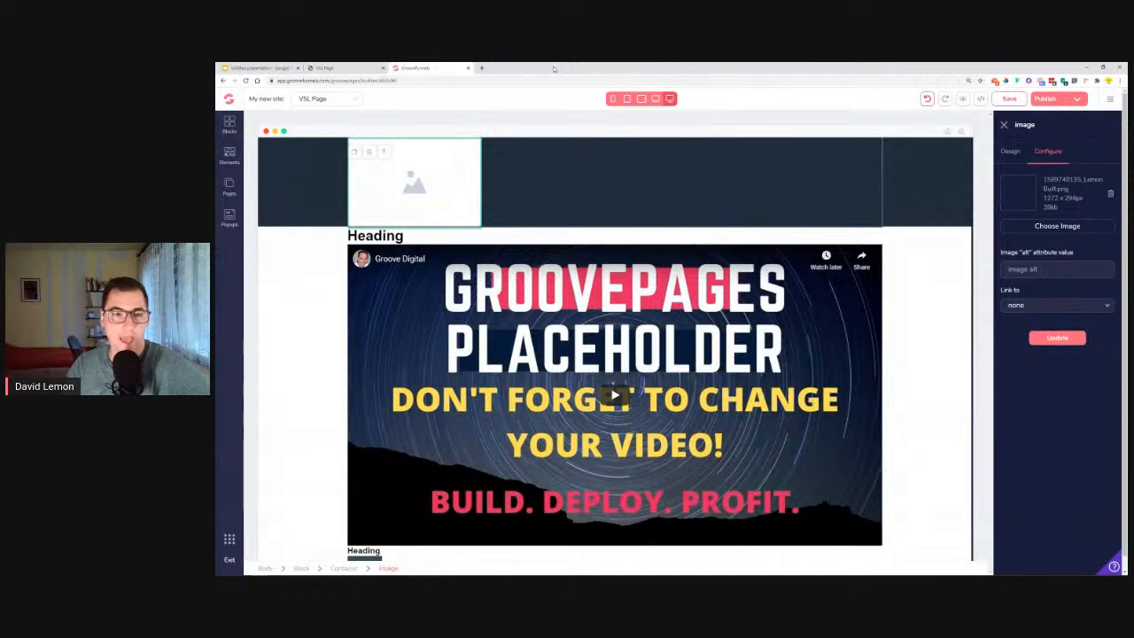
# Apply the chosen logo to the header image and set its width to 200 px.
pyautogui.click(1057, 337)
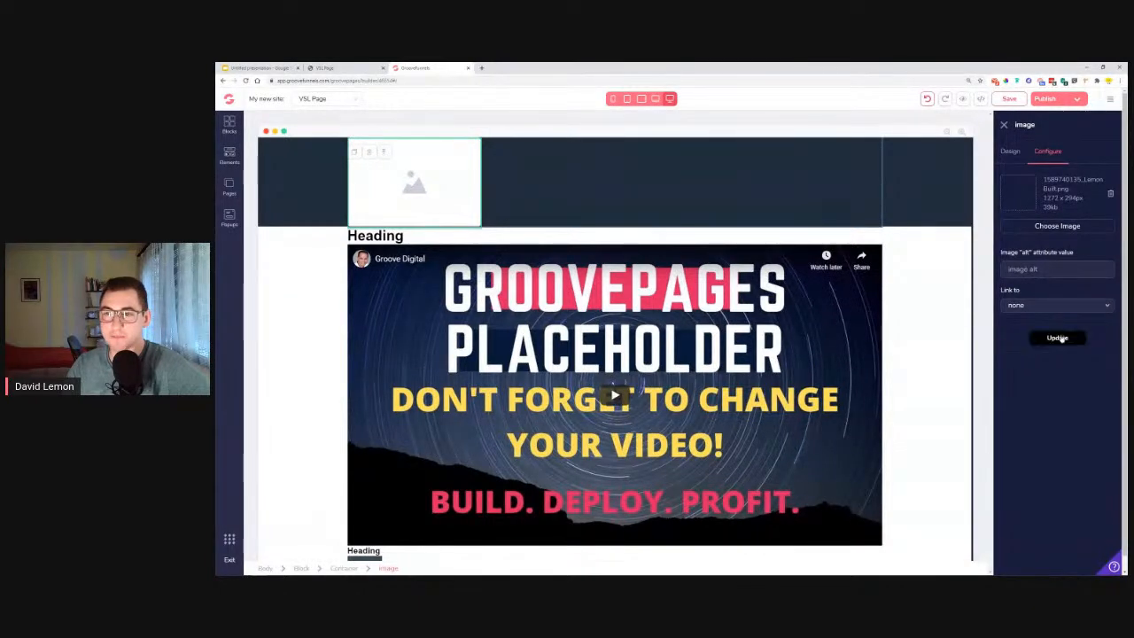
pyautogui.click(1012, 152)
pyautogui.click(1020, 388)
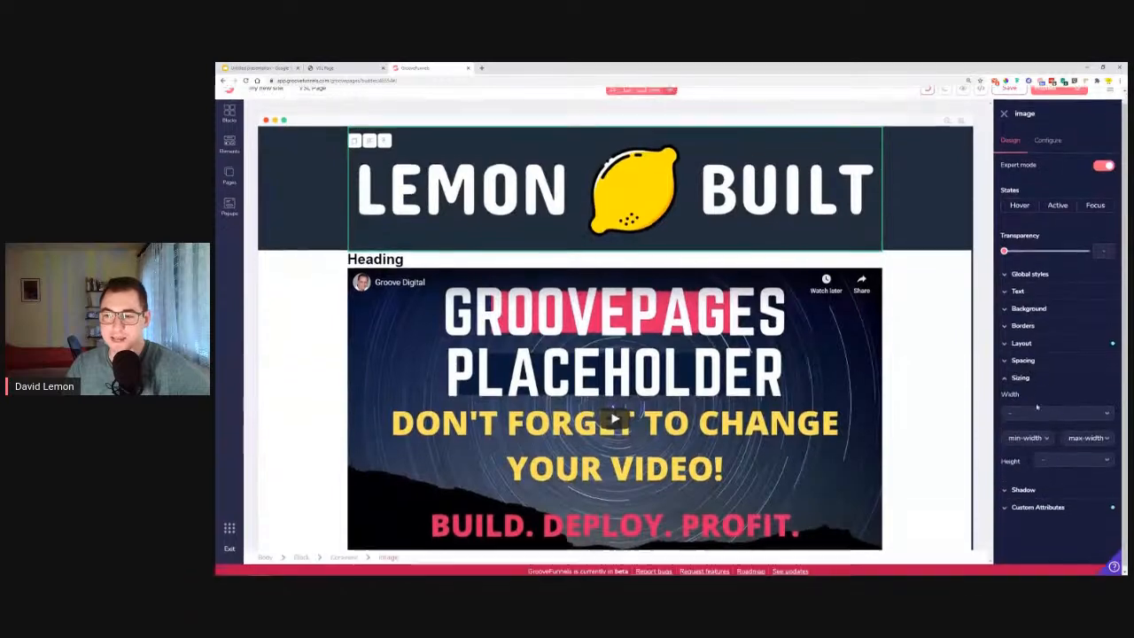
pyautogui.click(1051, 411)
pyautogui.click(1046, 443)
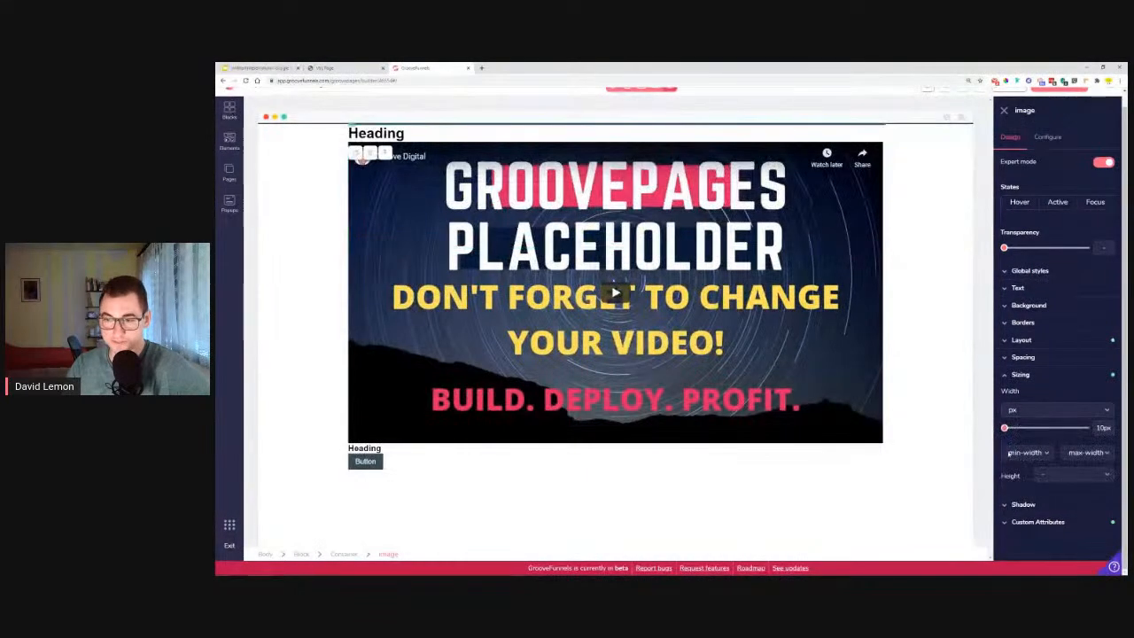
pyautogui.moveTo(1005, 429); pyautogui.dragTo(1040, 429)
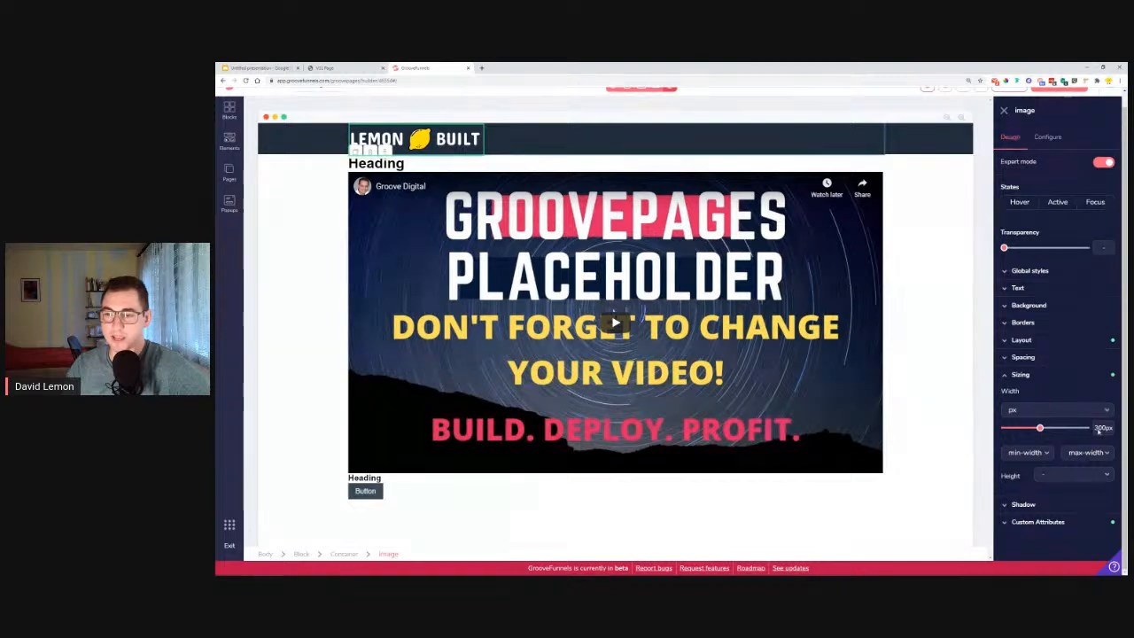
pyautogui.click(1043, 376)
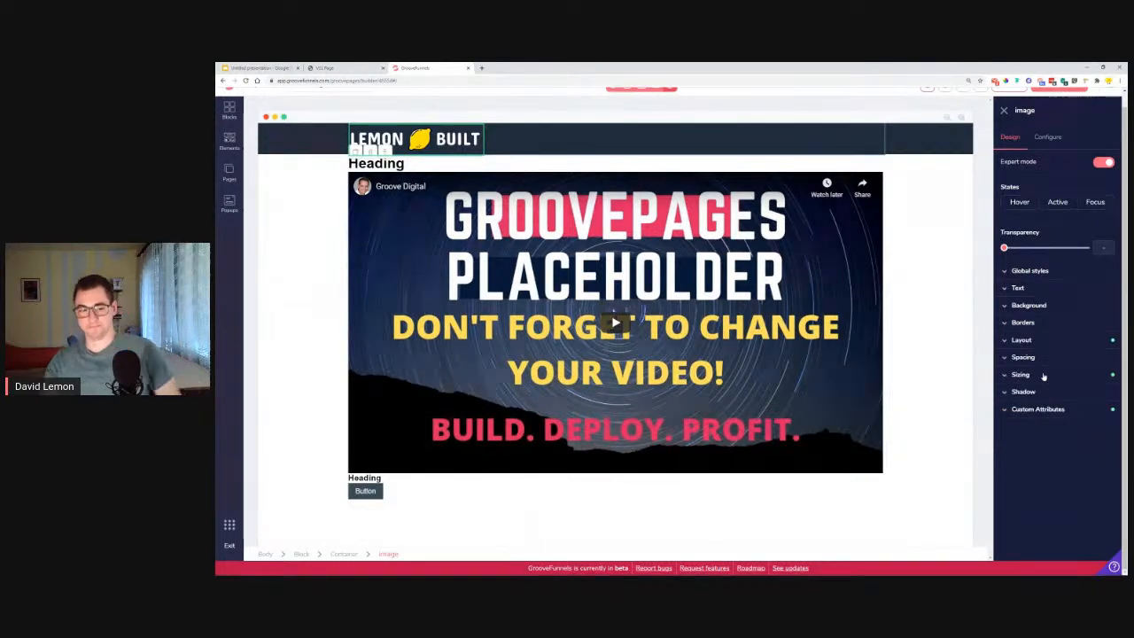
# Give the header container a vertical flex layout with centred secondary alignment to centre the logo.
pyautogui.click(353, 553)
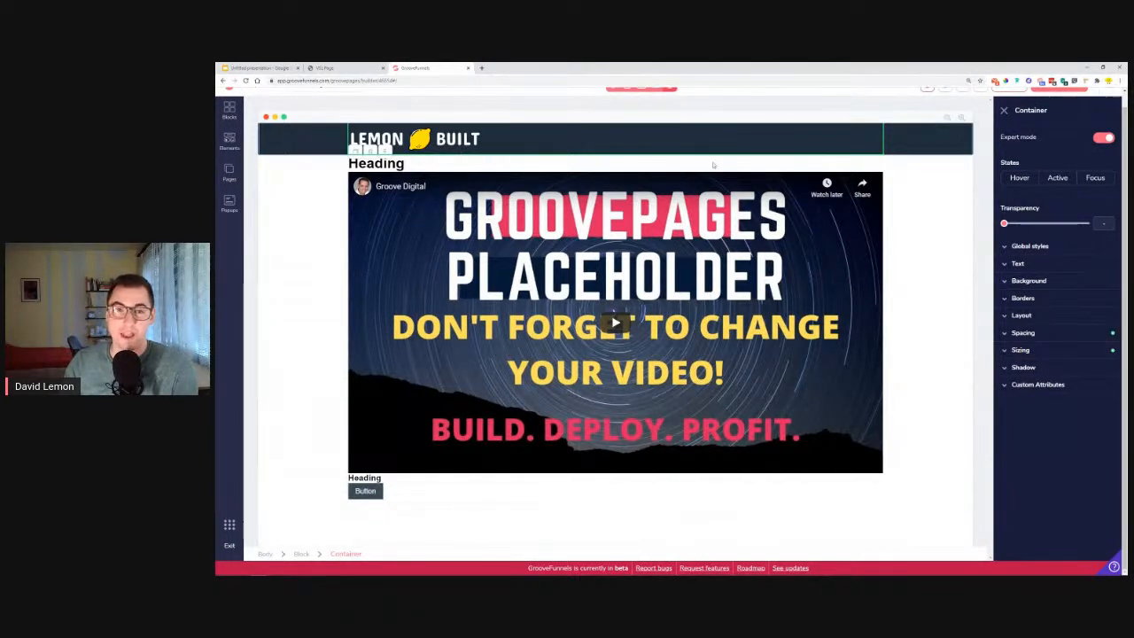
pyautogui.click(1041, 316)
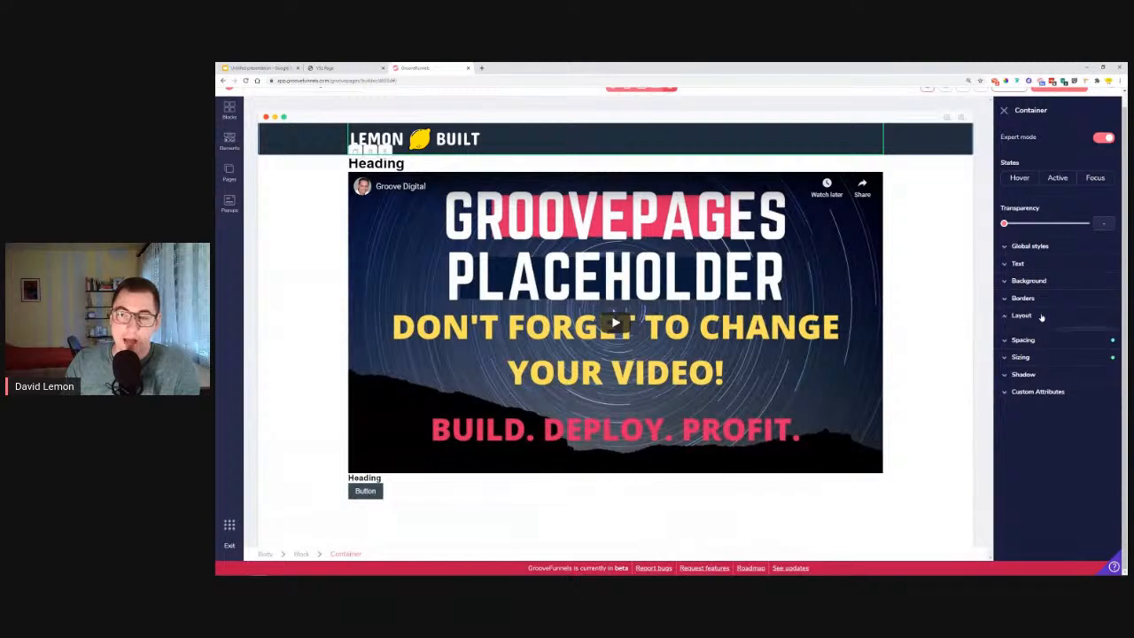
pyautogui.click(1094, 364)
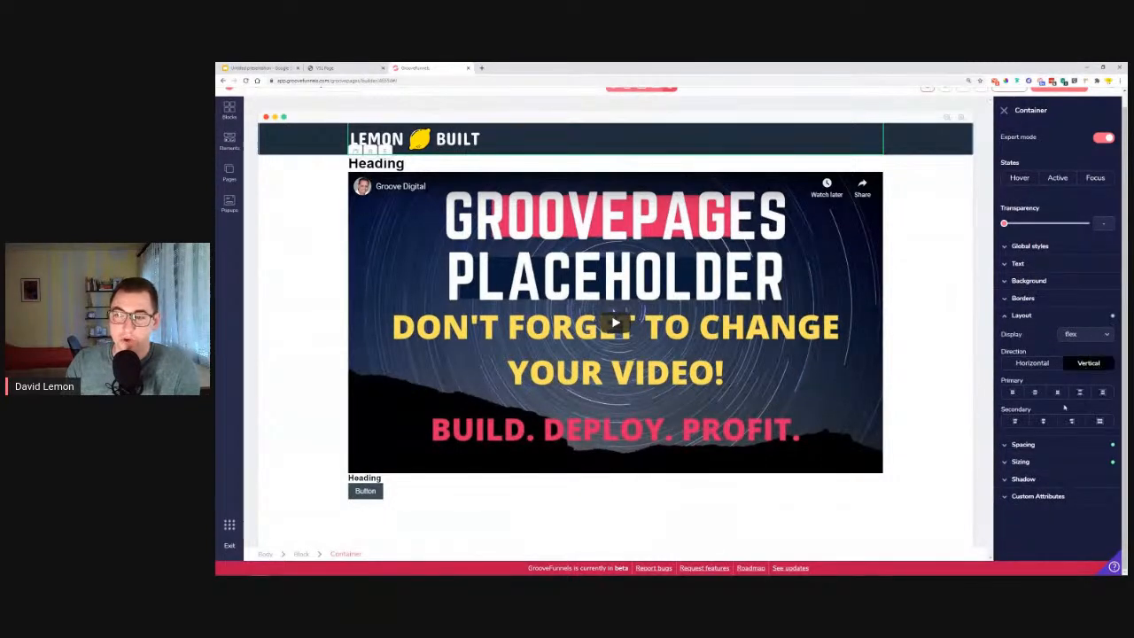
pyautogui.click(1046, 422)
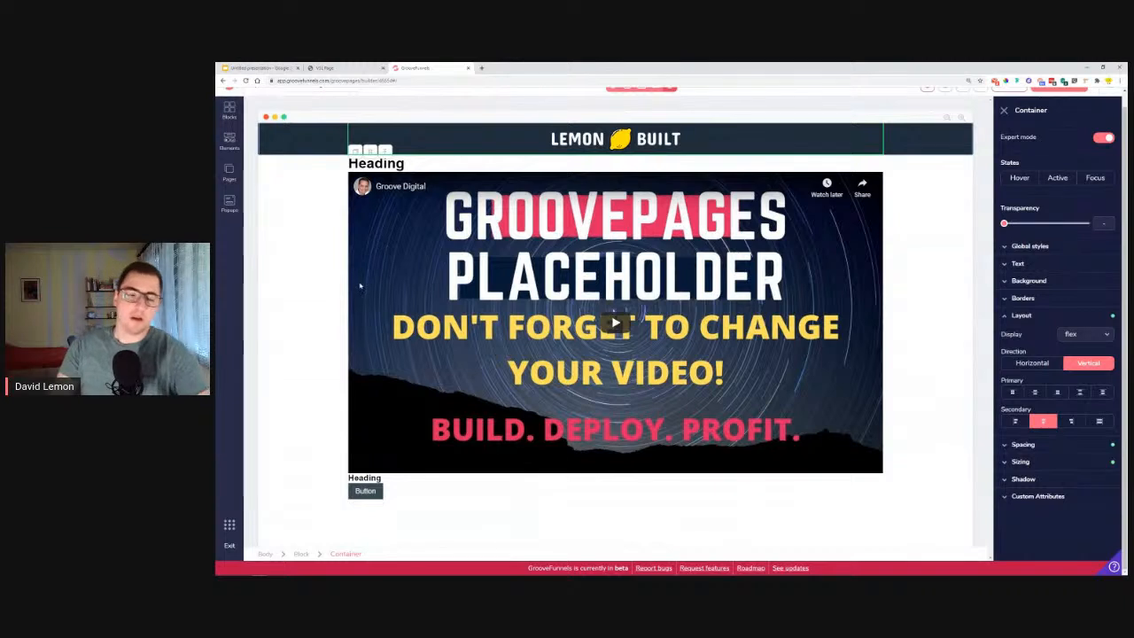
# Give the container with the headings, video and button a vertical layout with centred secondary alignment.
pyautogui.click(296, 174)
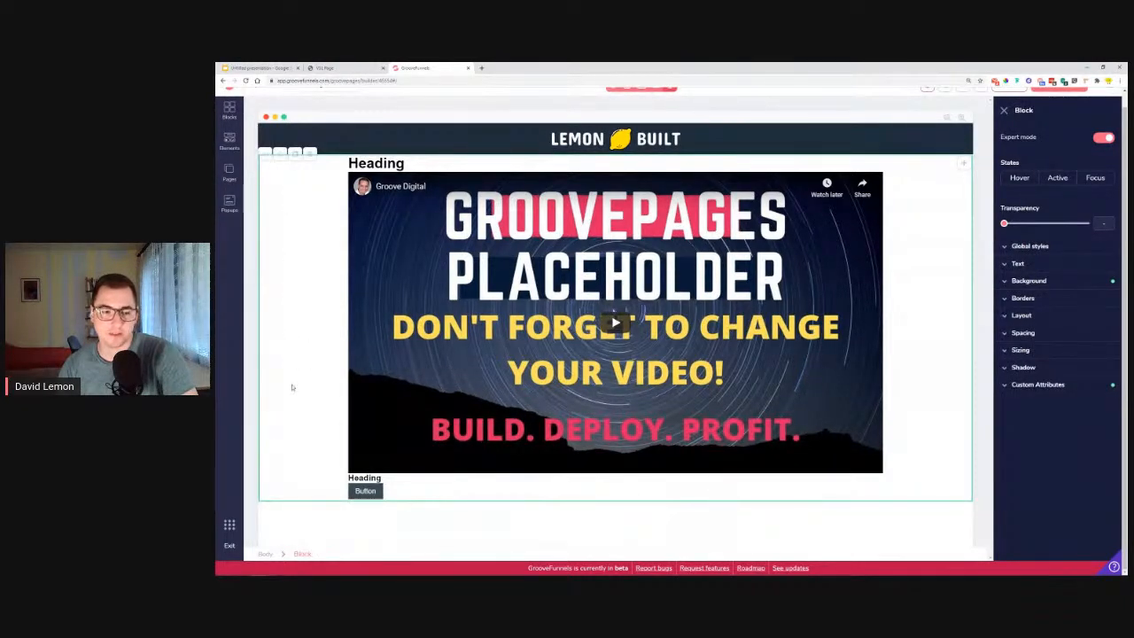
pyautogui.click(478, 166)
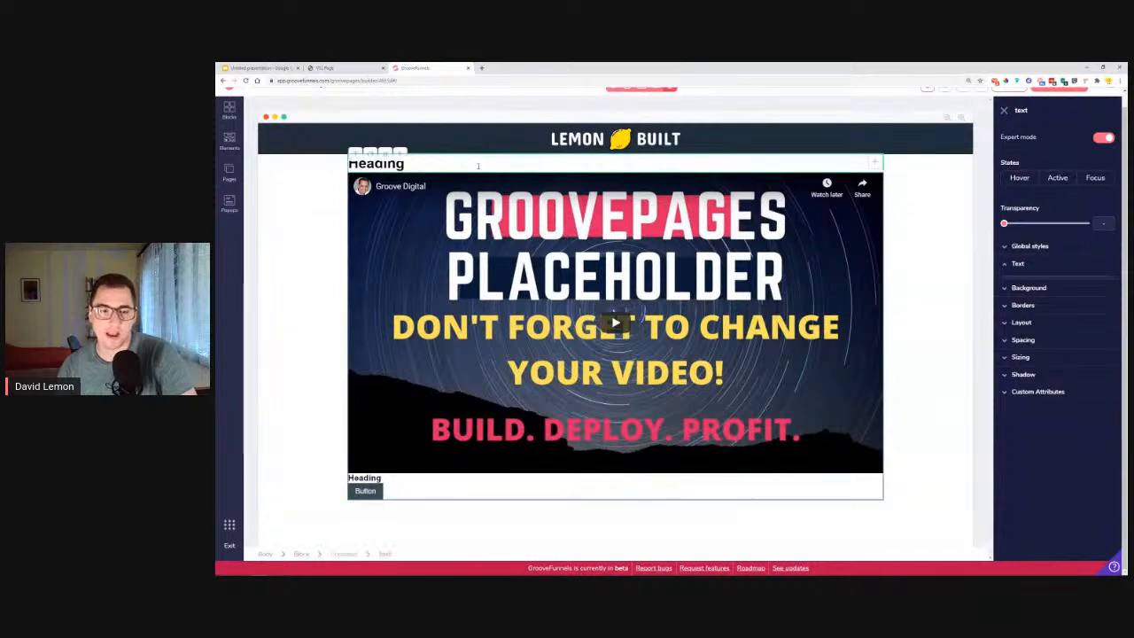
pyautogui.click(345, 553)
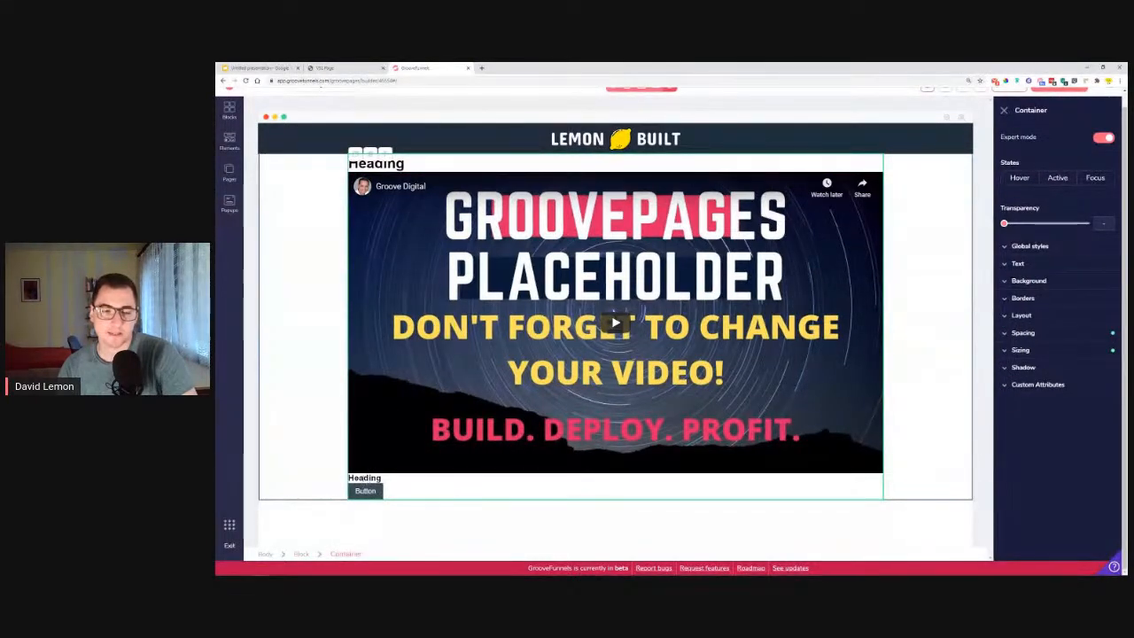
pyautogui.click(1023, 316)
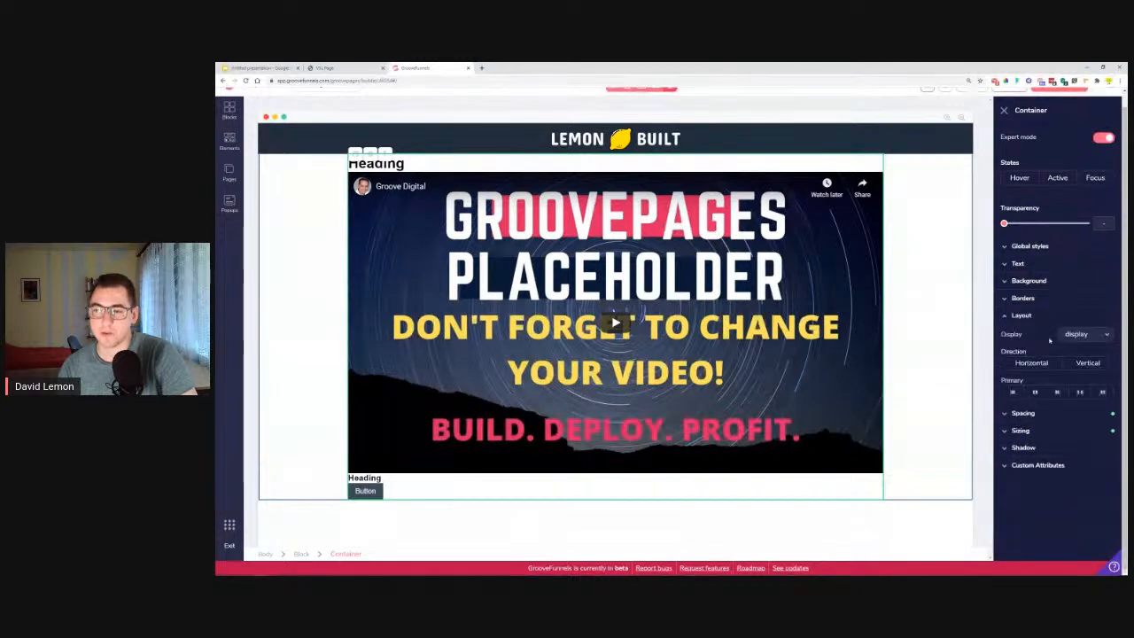
pyautogui.click(1088, 363)
pyautogui.click(1046, 421)
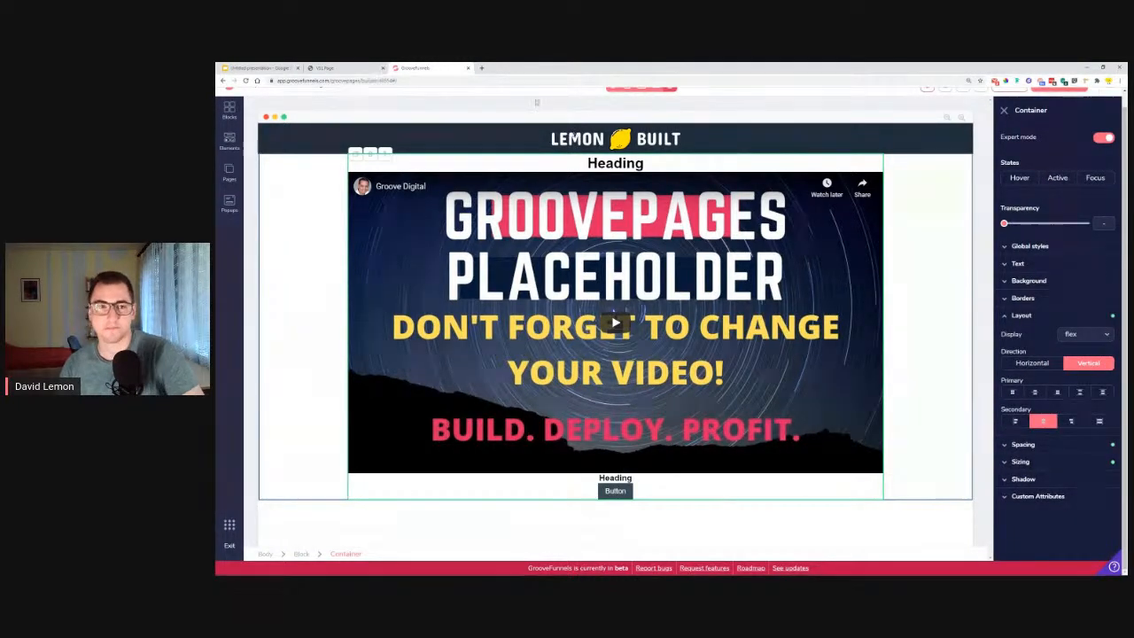
# Copy the headline "Something awesome is in the works... Check it out ↓↓↓" from the reference VSL page.
pyautogui.click(334, 67)
pyautogui.moveTo(502, 144); pyautogui.dragTo(743, 168)
pyautogui.rightClick(704, 140)
pyautogui.click(735, 153)
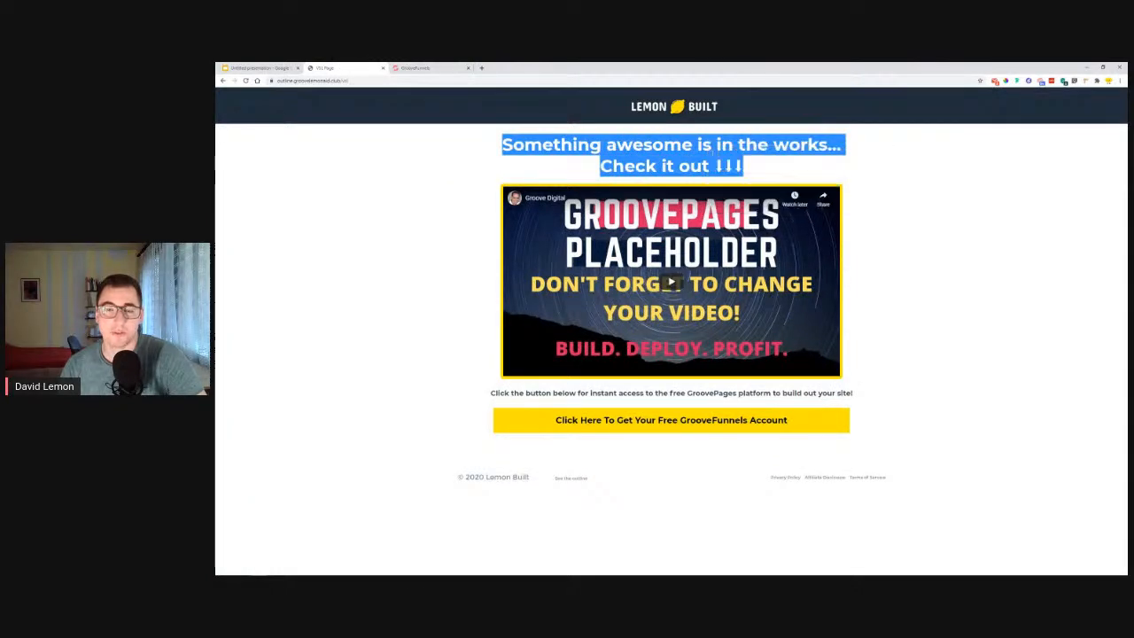
pyautogui.click(661, 169)
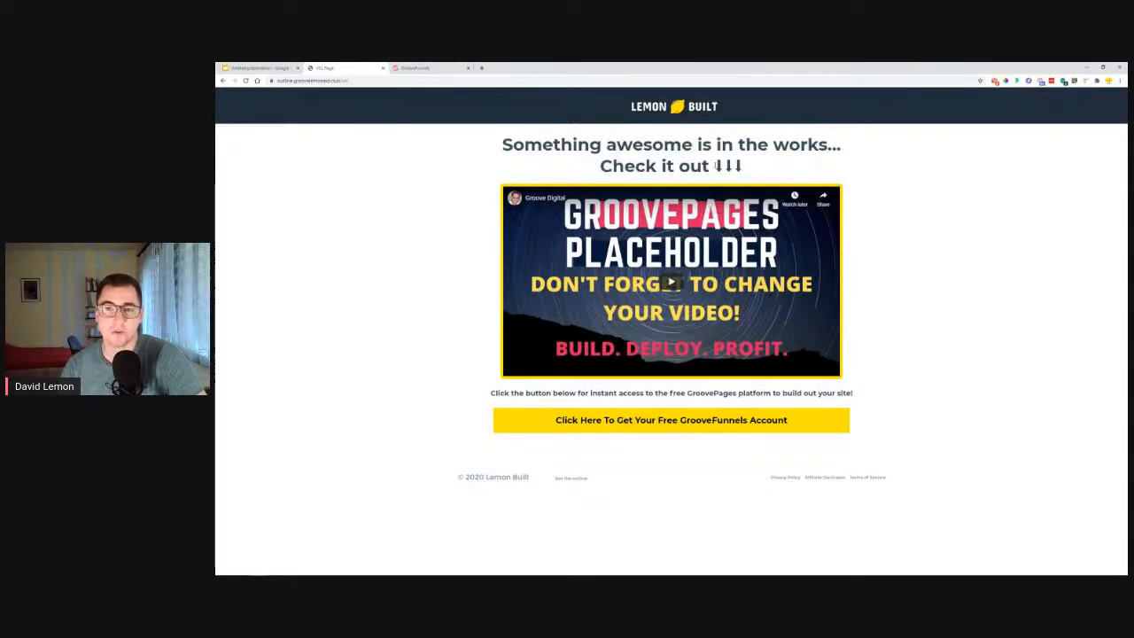
pyautogui.moveTo(714, 166); pyautogui.dragTo(744, 167)
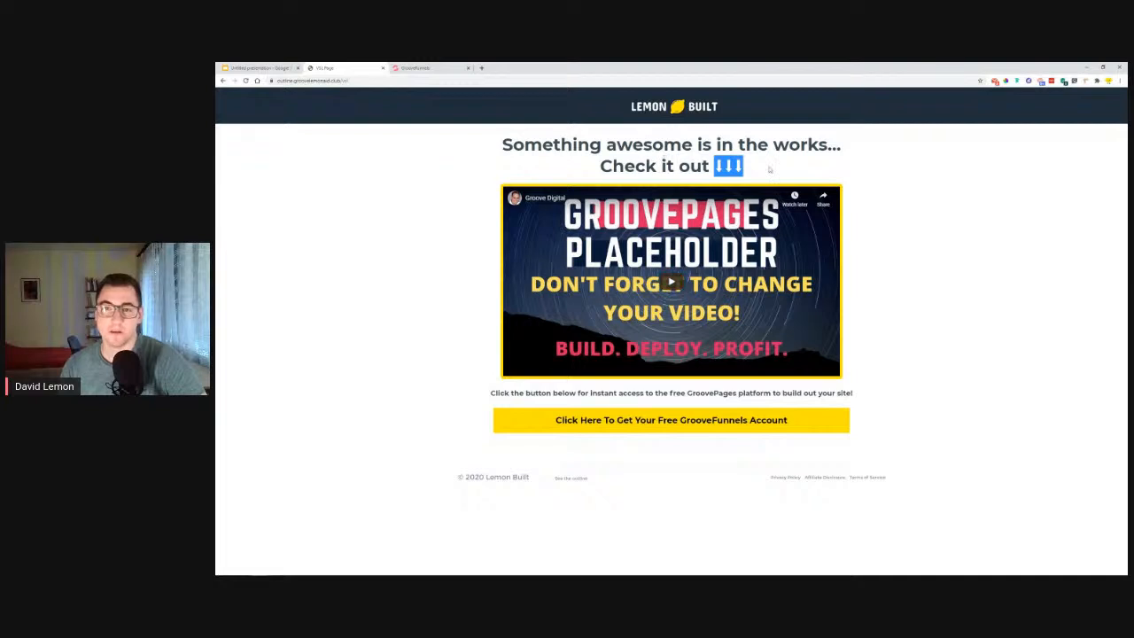
pyautogui.moveTo(755, 166); pyautogui.dragTo(514, 143)
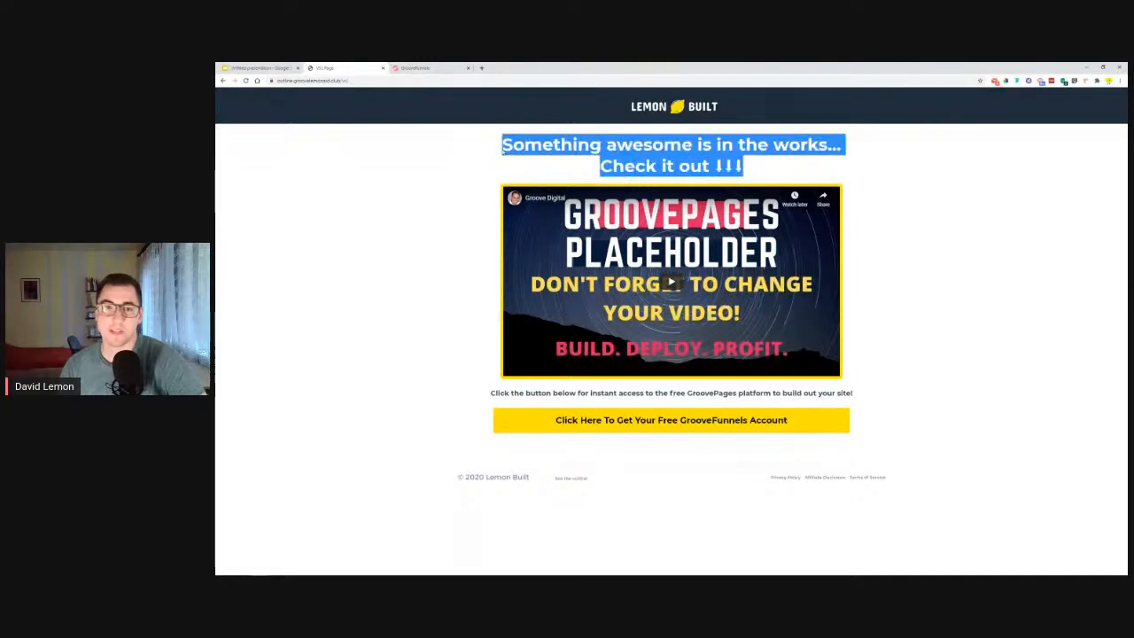
# Replace the placeholder heading above the video with the headline copied from the reference VSL page.
pyautogui.rightClick(546, 160)
pyautogui.click(541, 151)
pyautogui.click(417, 67)
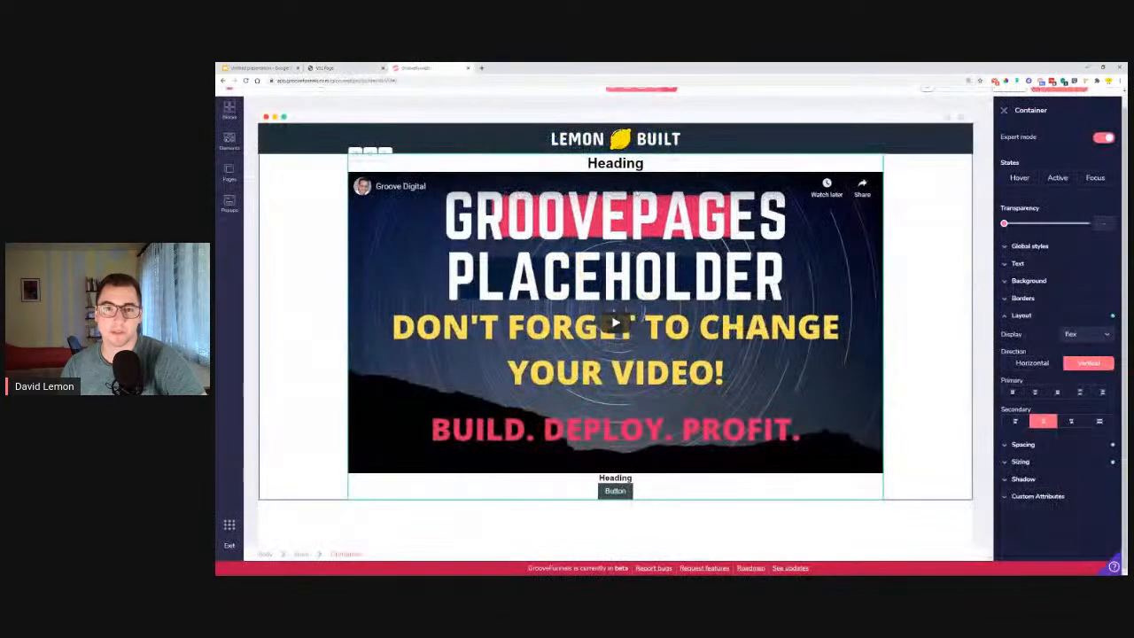
pyautogui.doubleClick(615, 163)
pyautogui.rightClick(615, 160)
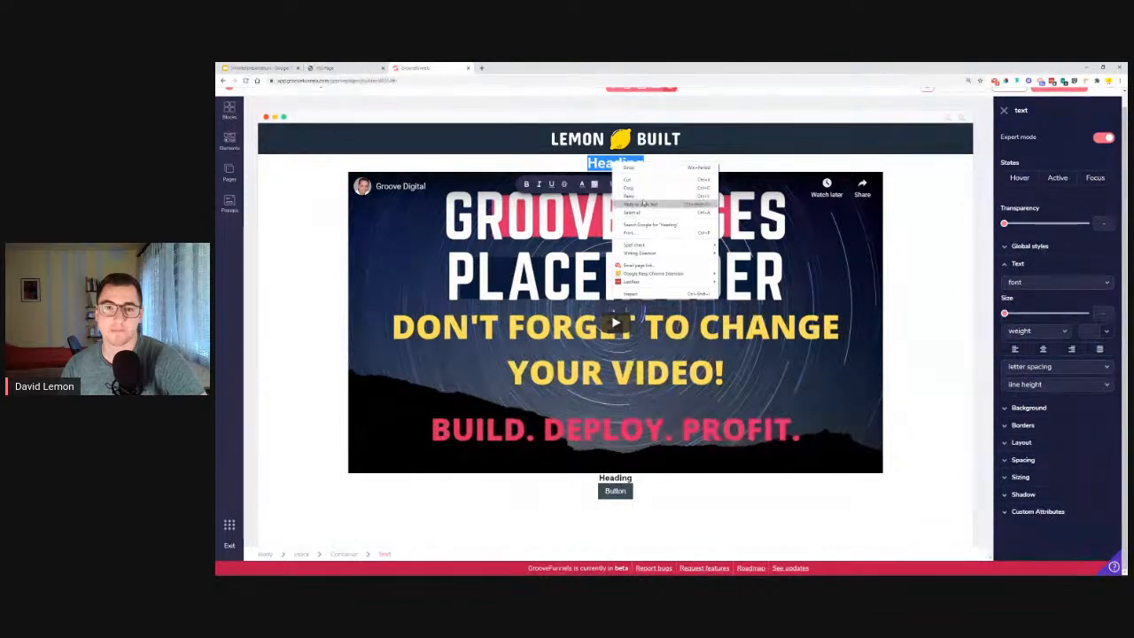
pyautogui.click(643, 198)
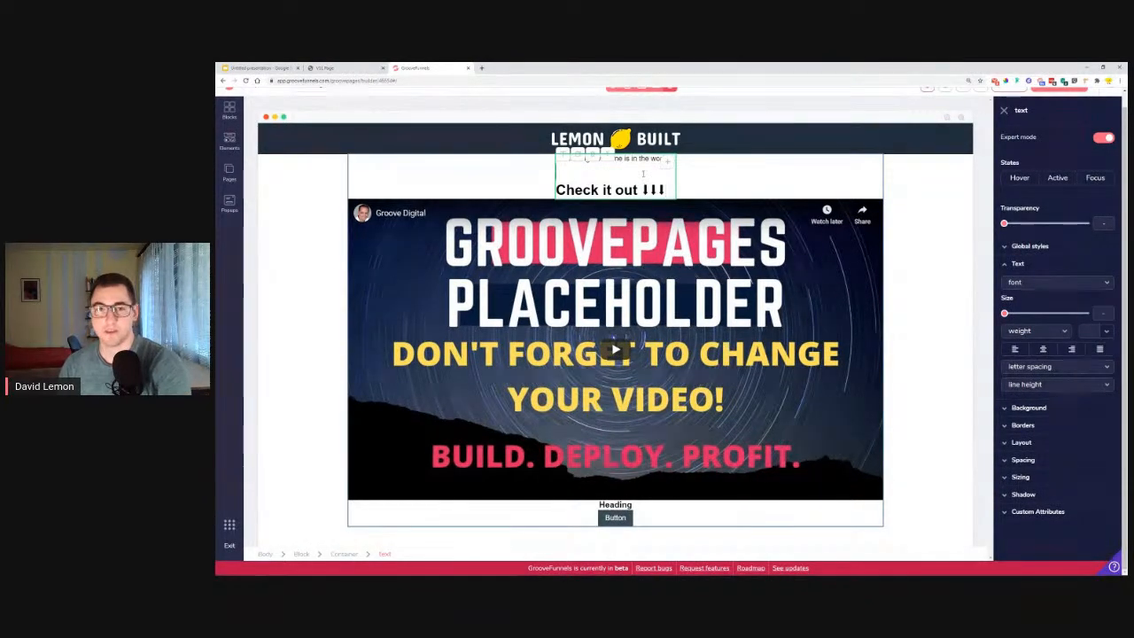
# Merge the headline's two lines, re-break them before "Check it out", and centre-align the text of the surrounding container.
pyautogui.press('BackSpace')
pyautogui.press('BackSpace')
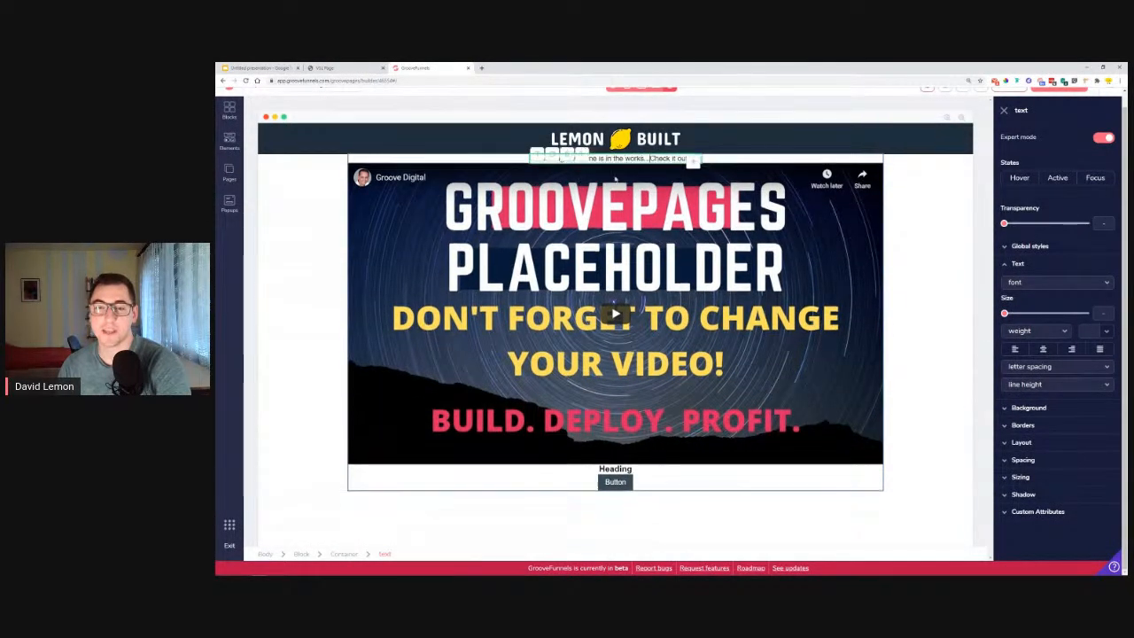
pyautogui.press('Return')
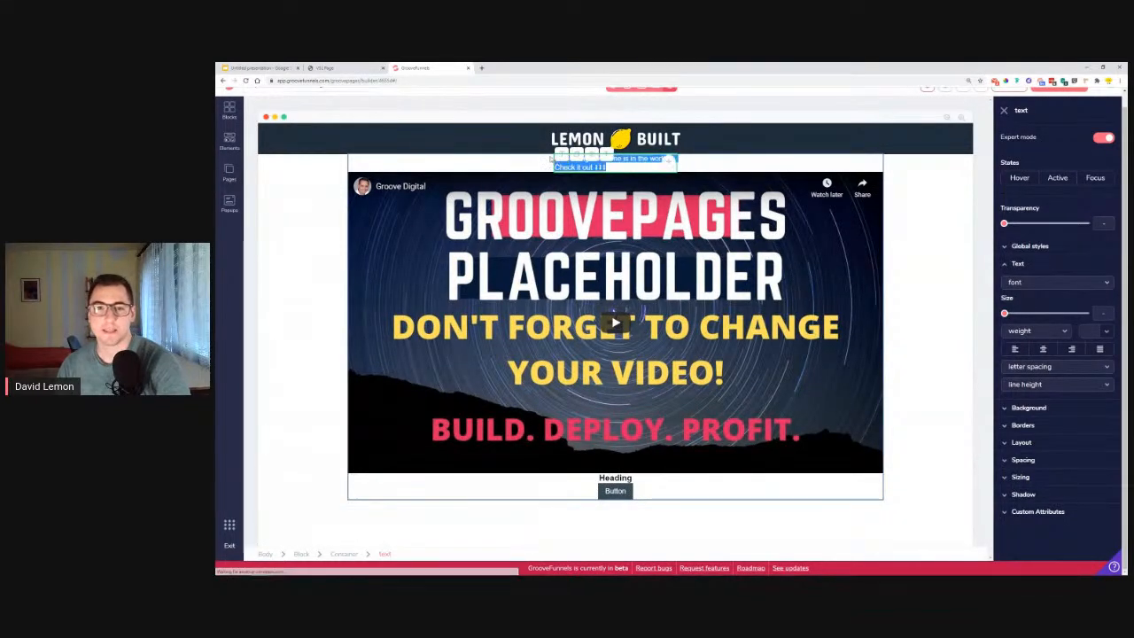
pyautogui.click(691, 215)
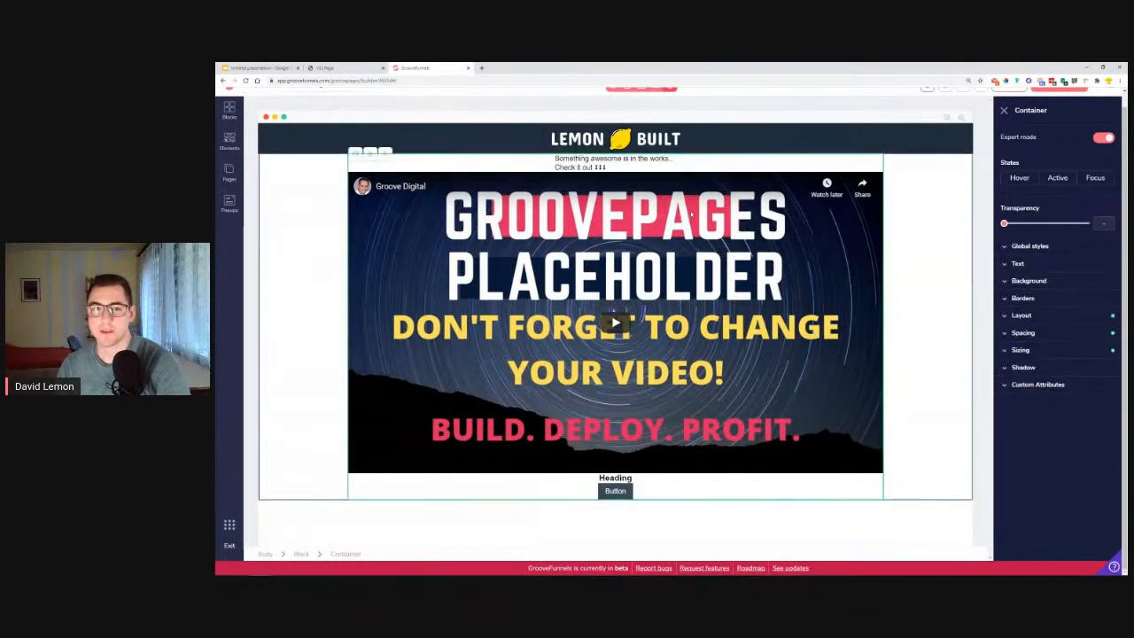
pyautogui.click(1021, 264)
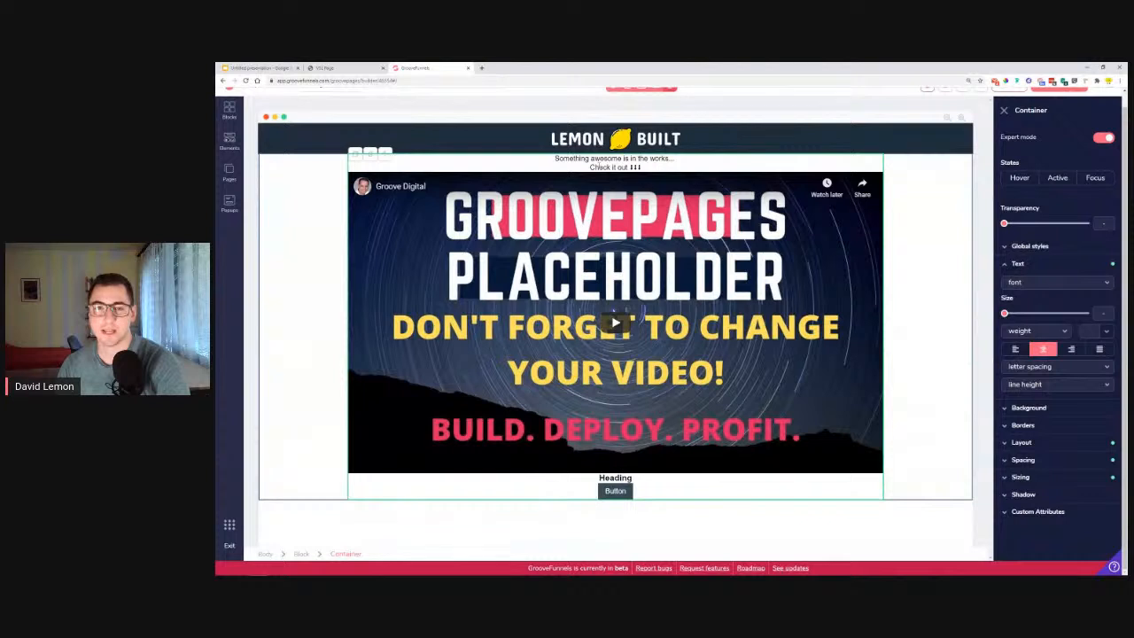
# Set the headline's font to Montserrat and its size to 3rem.
pyautogui.click(601, 166)
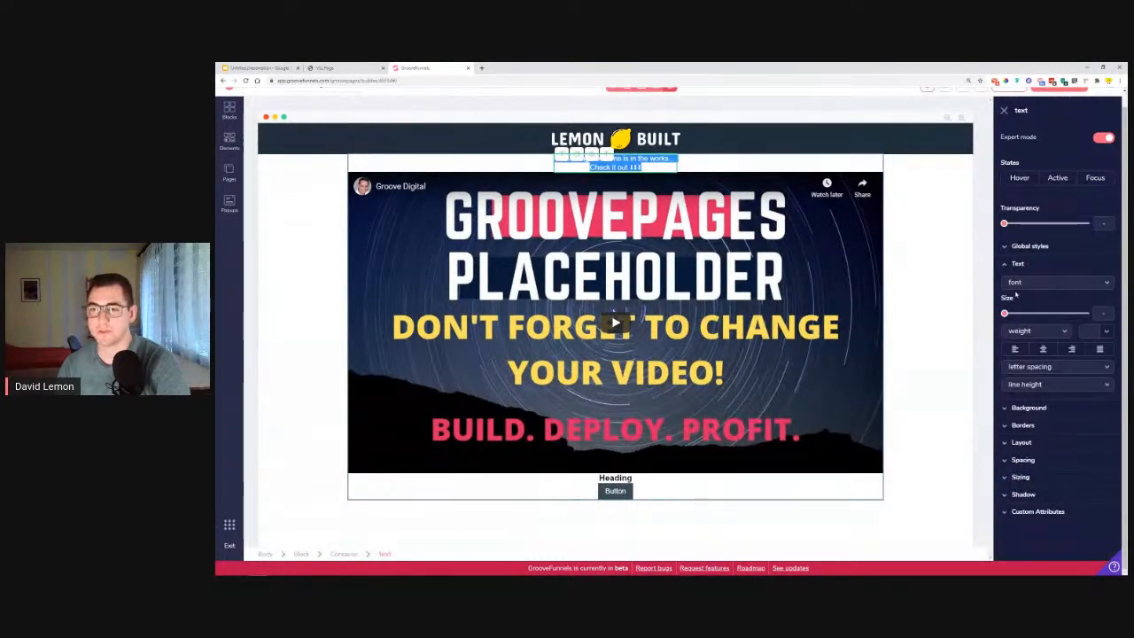
pyautogui.click(1019, 283)
pyautogui.click(1014, 315)
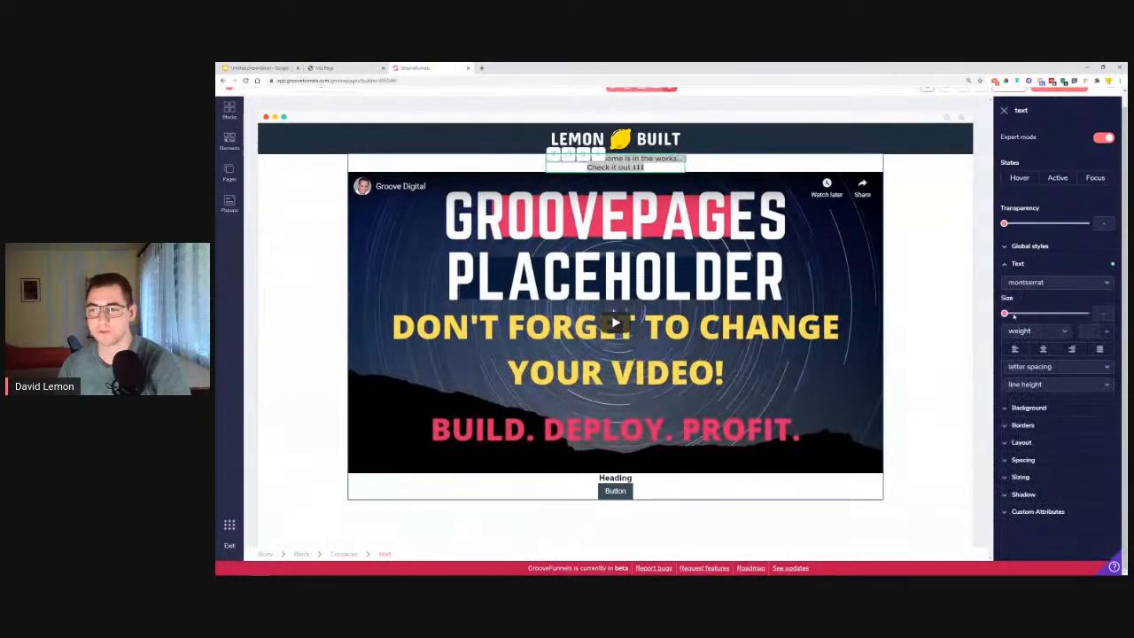
pyautogui.moveTo(1005, 314); pyautogui.dragTo(1066, 316)
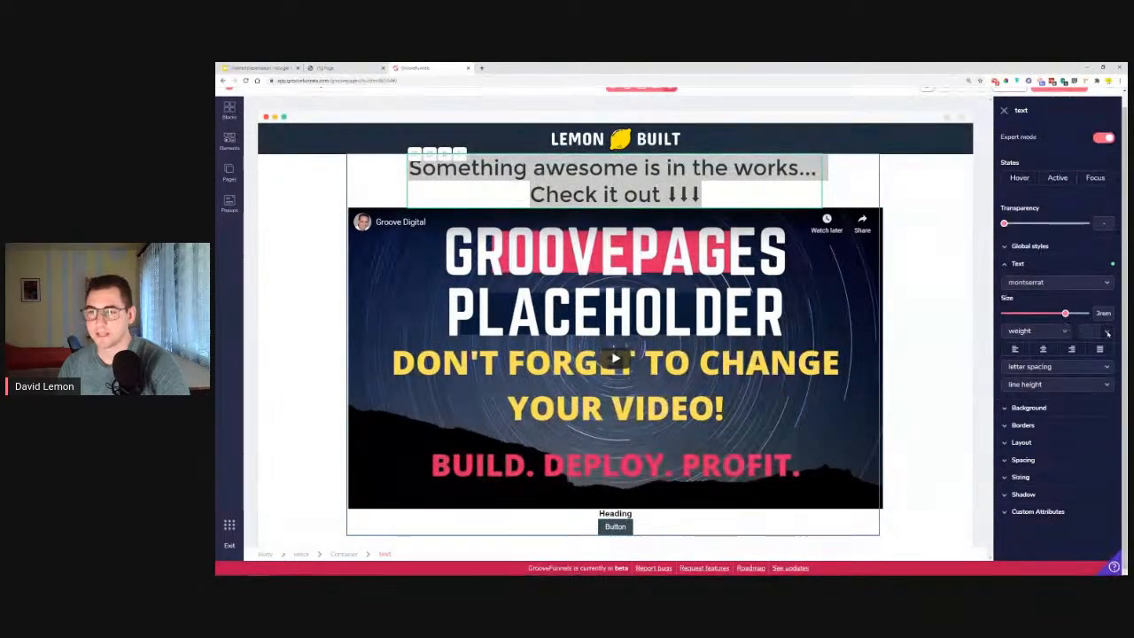
# Give the headline the dark grey colour #394B56 and a semibold weight.
pyautogui.click(1107, 332)
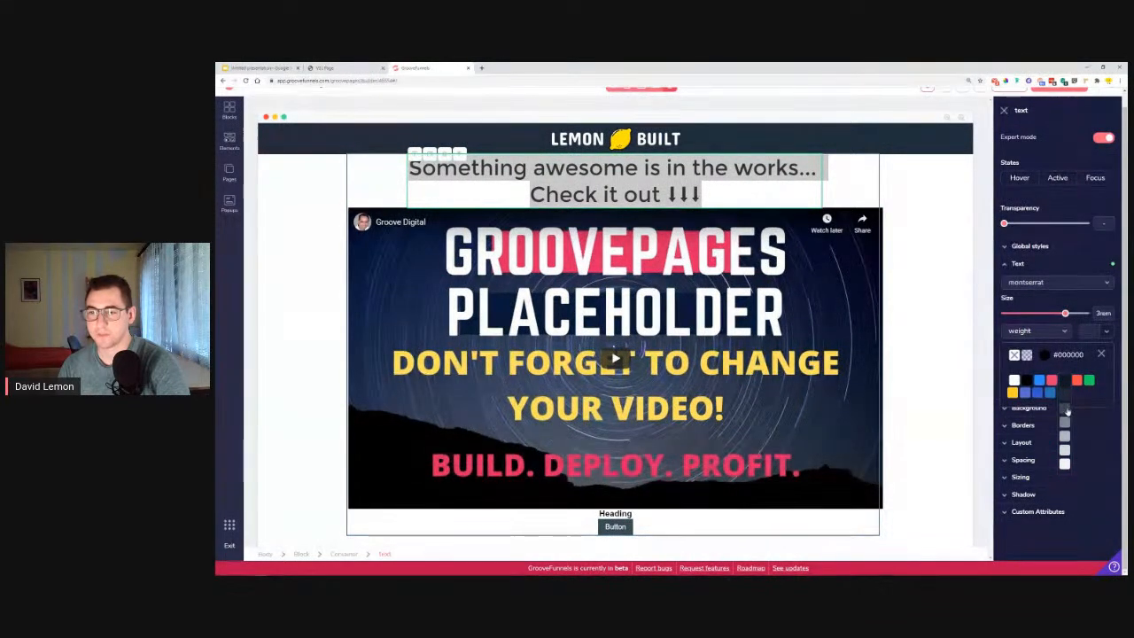
pyautogui.click(1066, 410)
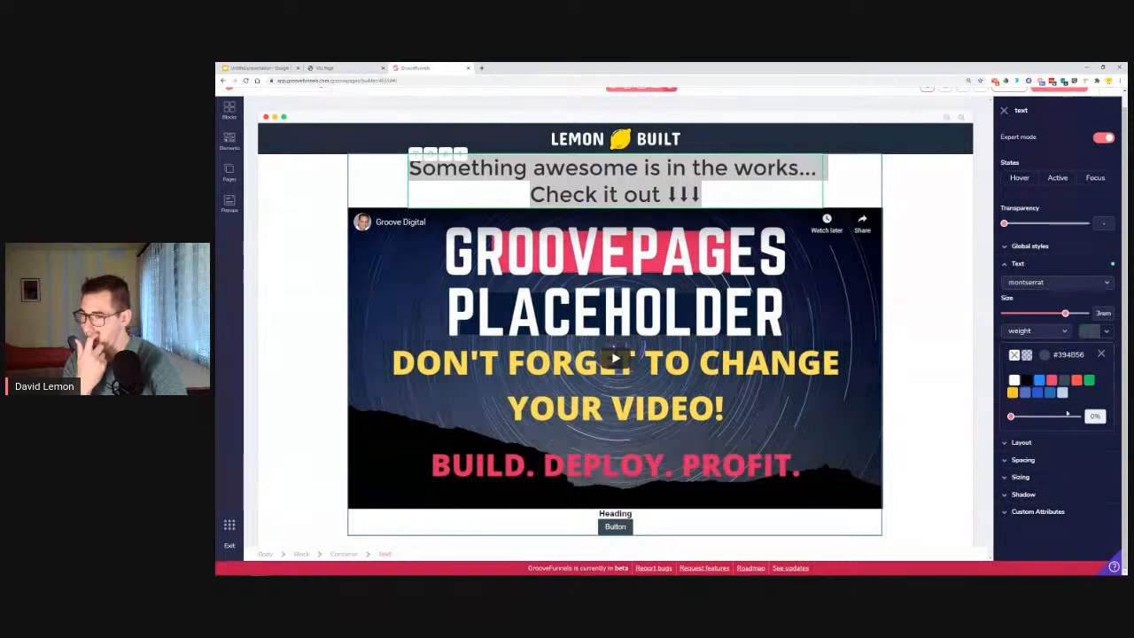
pyautogui.click(1101, 354)
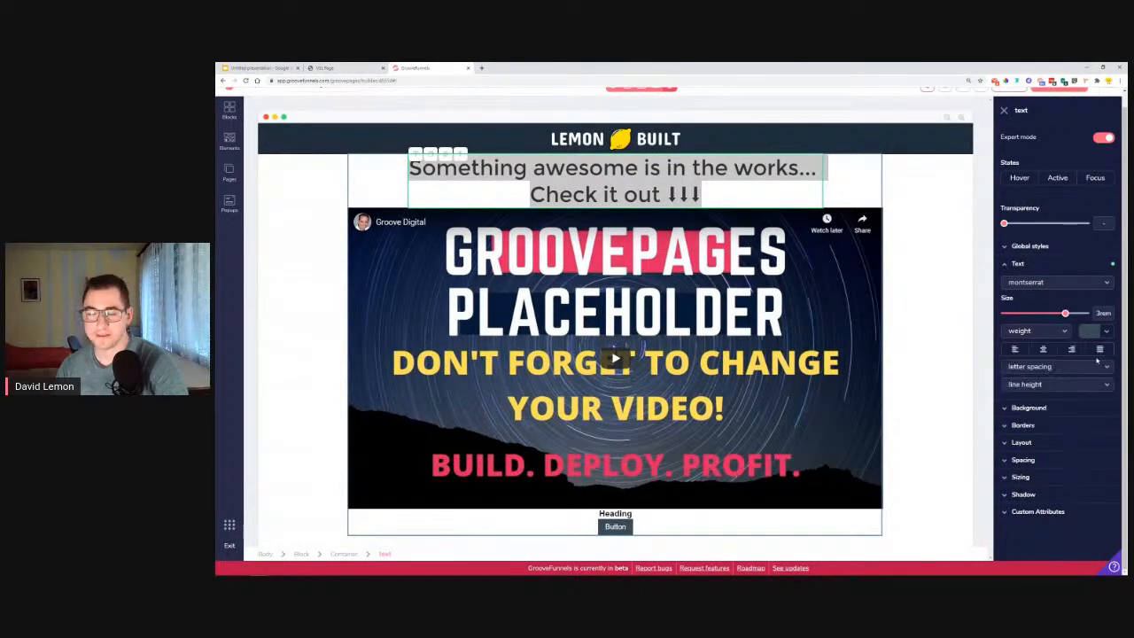
pyautogui.click(1041, 332)
pyautogui.click(1028, 420)
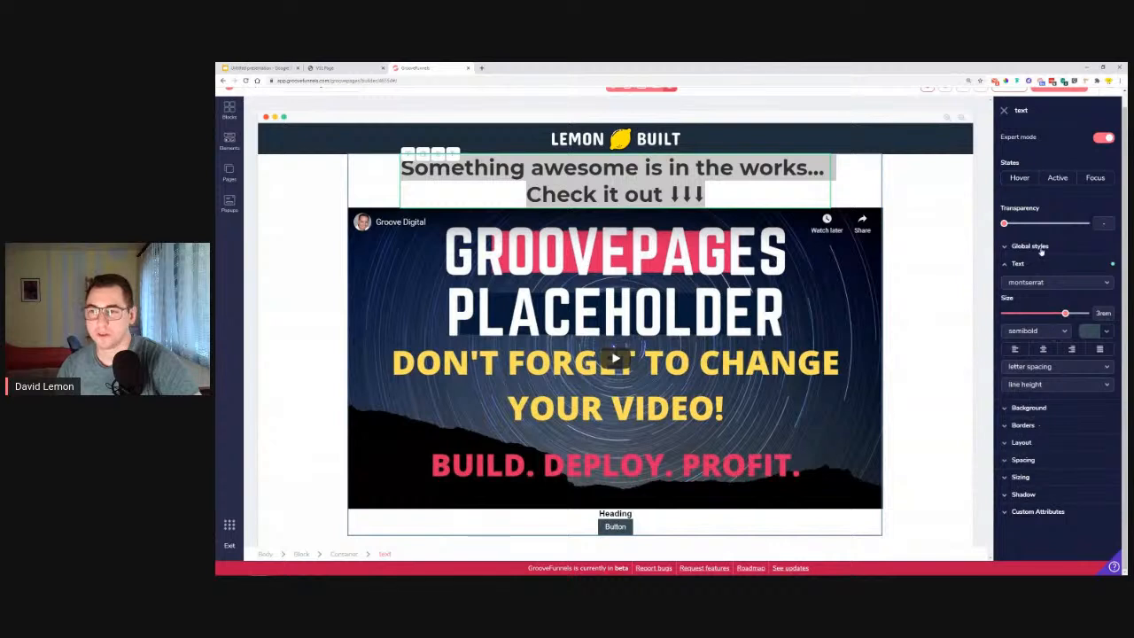
# Add a margin of 1.75rem above and below the headline.
pyautogui.click(1033, 460)
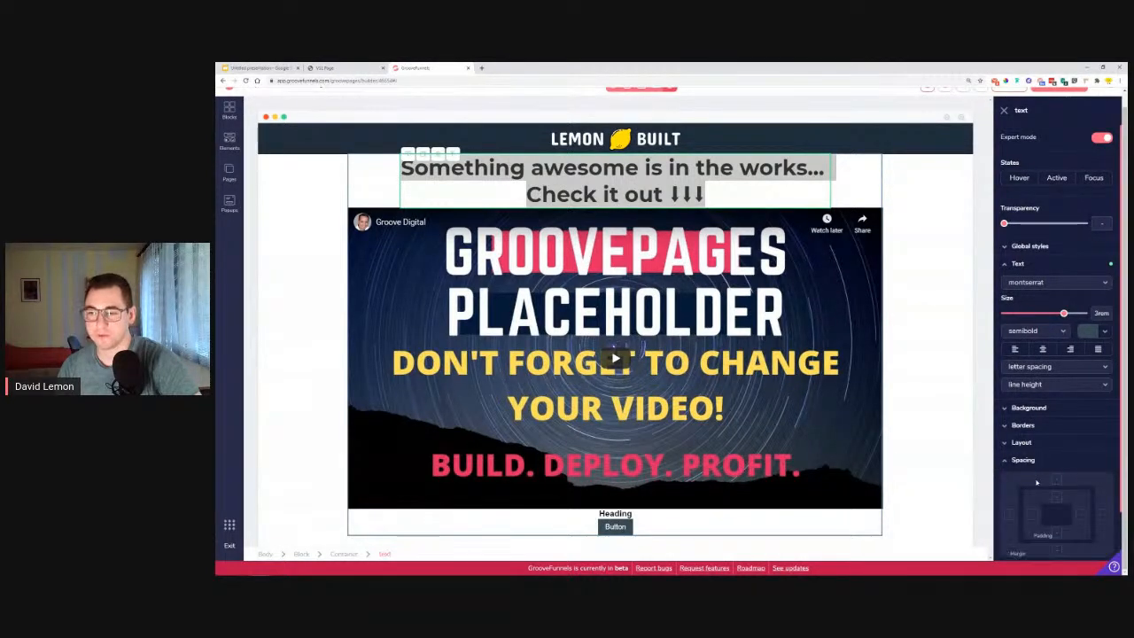
pyautogui.scroll(-2, 1058, 483)
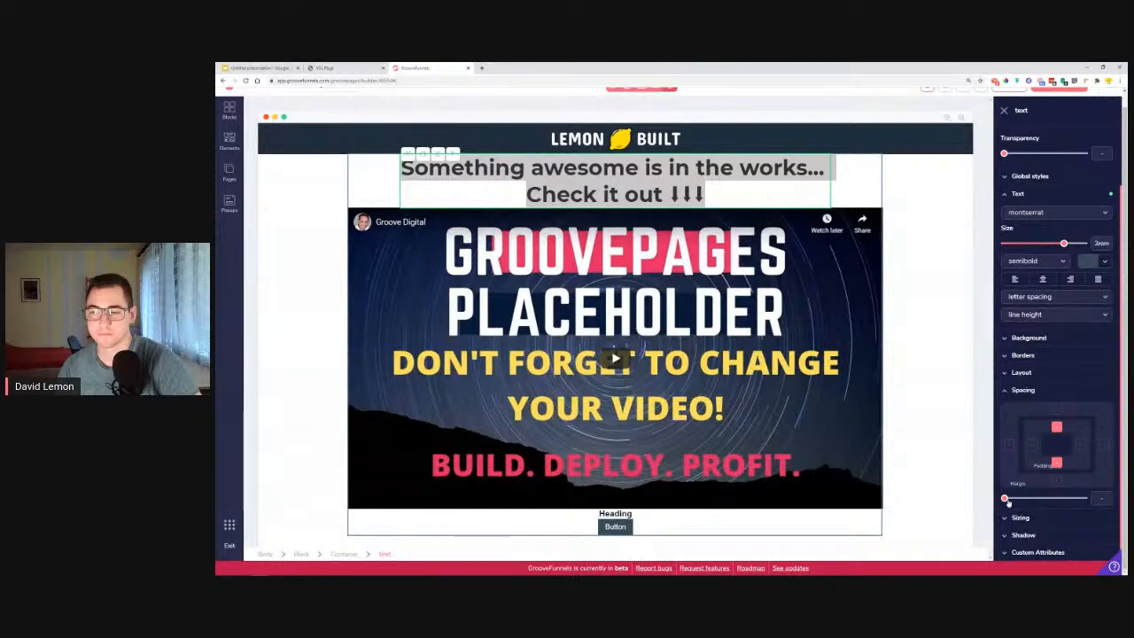
pyautogui.click(1056, 428)
pyautogui.click(1057, 463)
pyautogui.click(1057, 410)
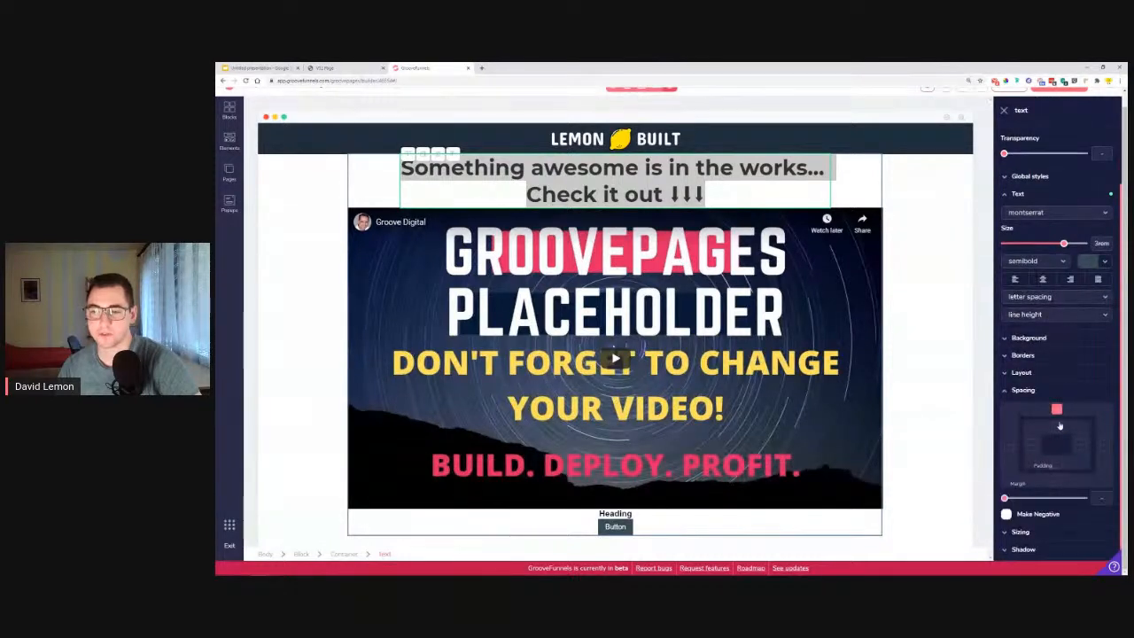
pyautogui.moveTo(1004, 499); pyautogui.dragTo(1035, 512)
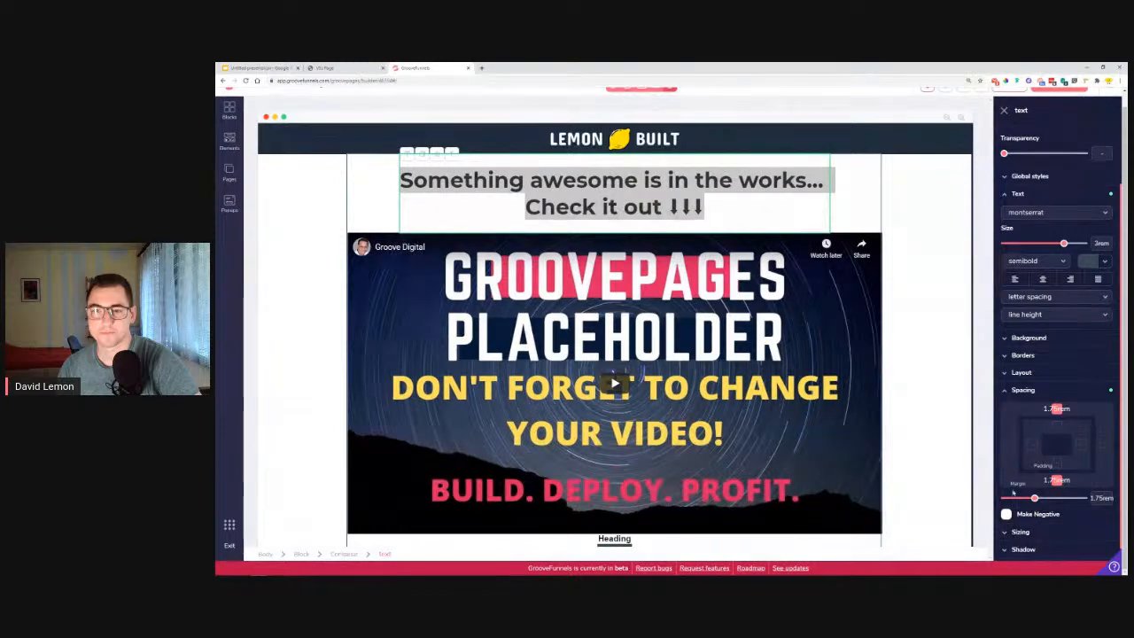
pyautogui.click(955, 356)
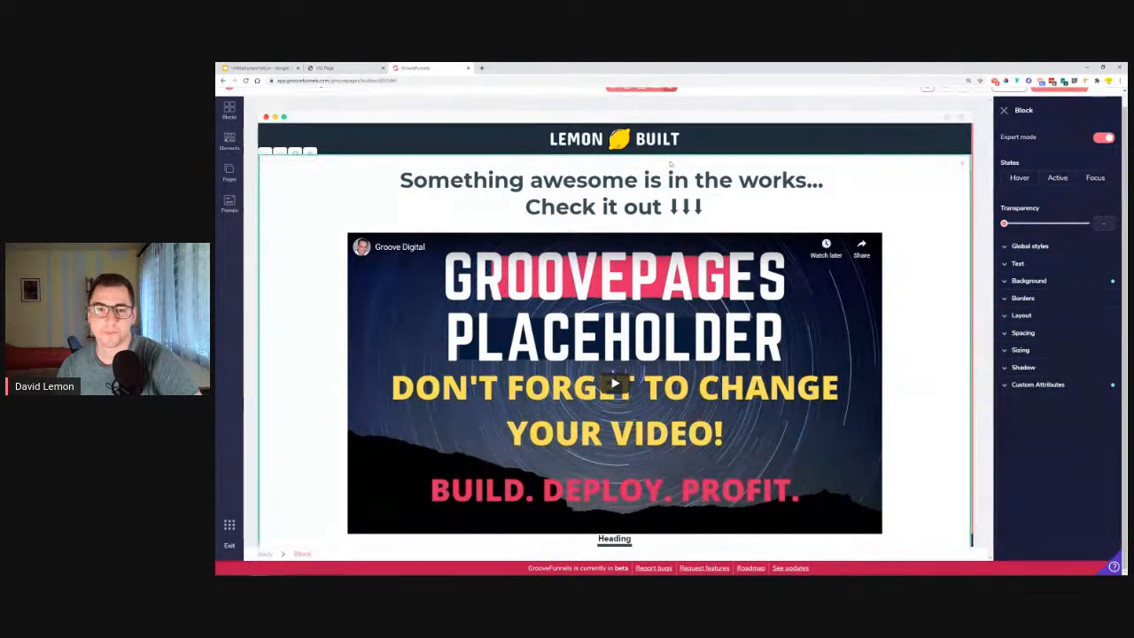
# Compare the page with the reference VSL page and open the width unit options of the YouTube video.
pyautogui.click(373, 68)
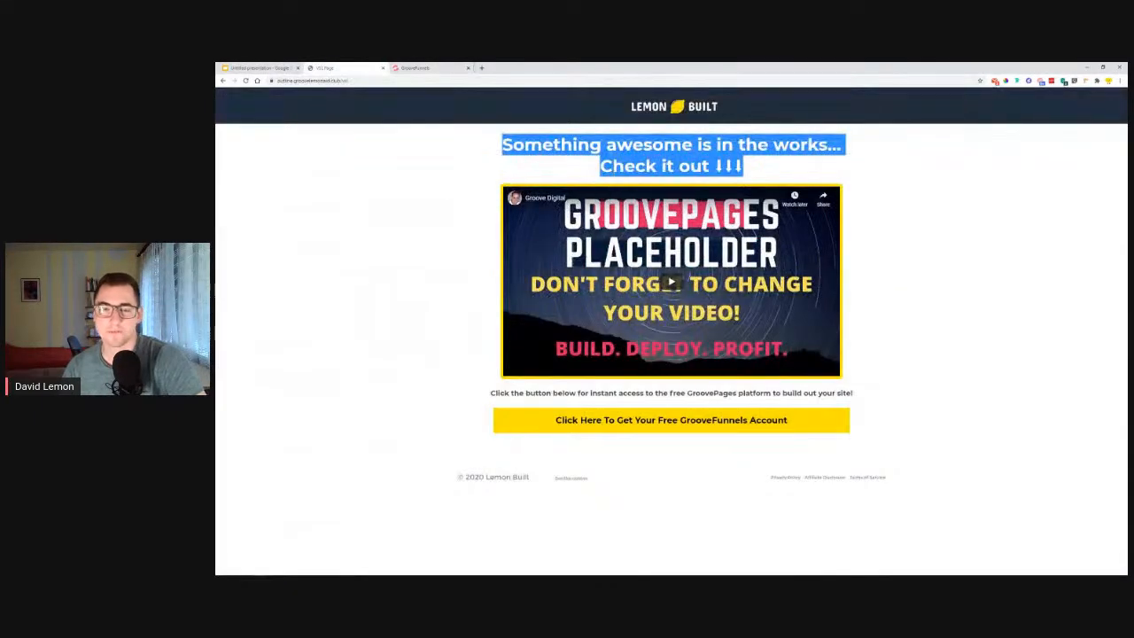
pyautogui.click(404, 68)
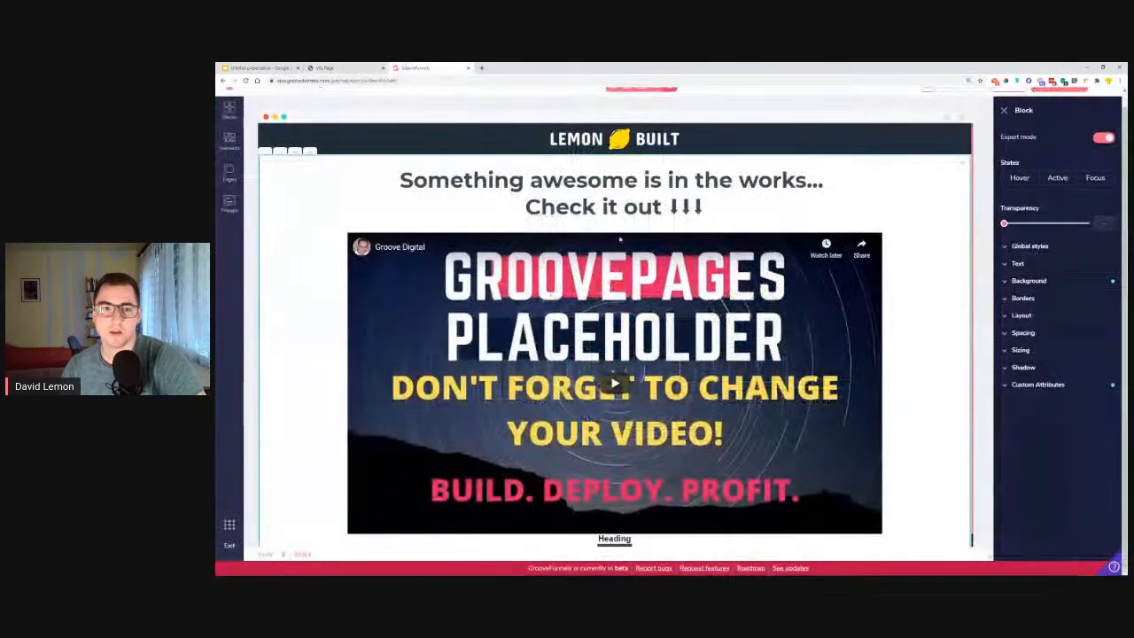
pyautogui.click(614, 290)
pyautogui.click(1045, 379)
pyautogui.click(1051, 410)
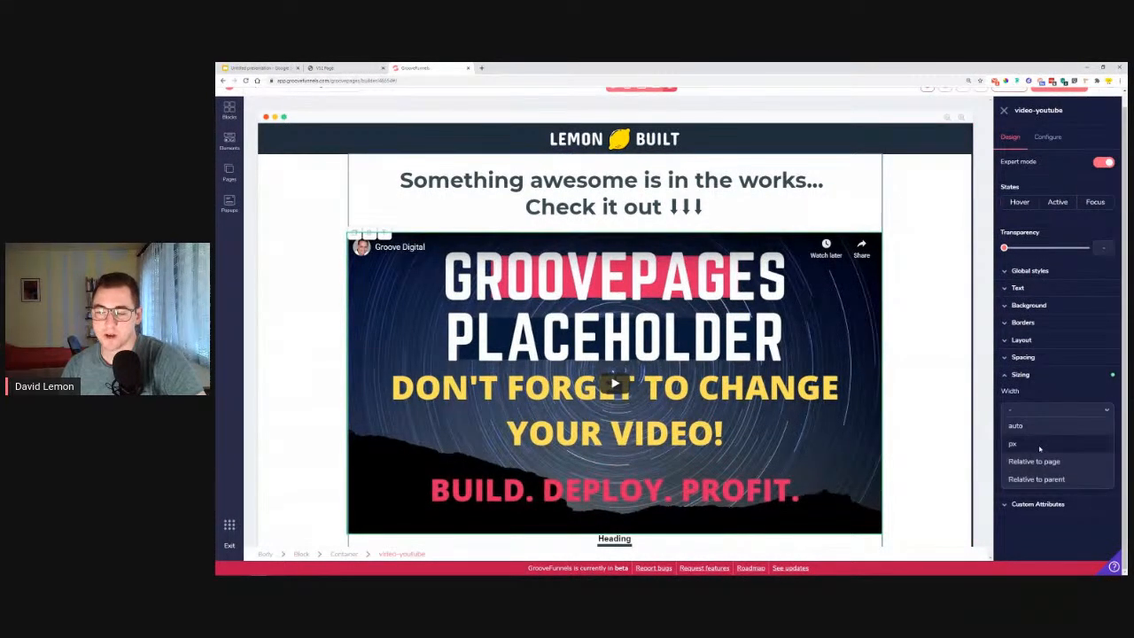
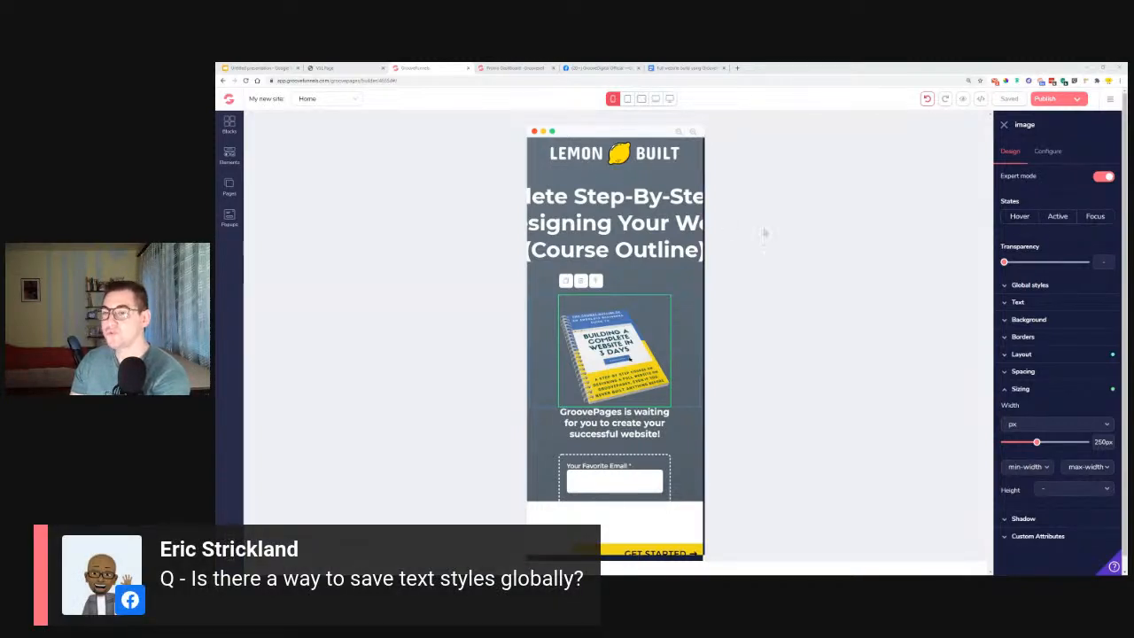
# Show the global styles setting of the book image.
pyautogui.click(1006, 287)
pyautogui.click(1037, 306)
pyautogui.click(1037, 308)
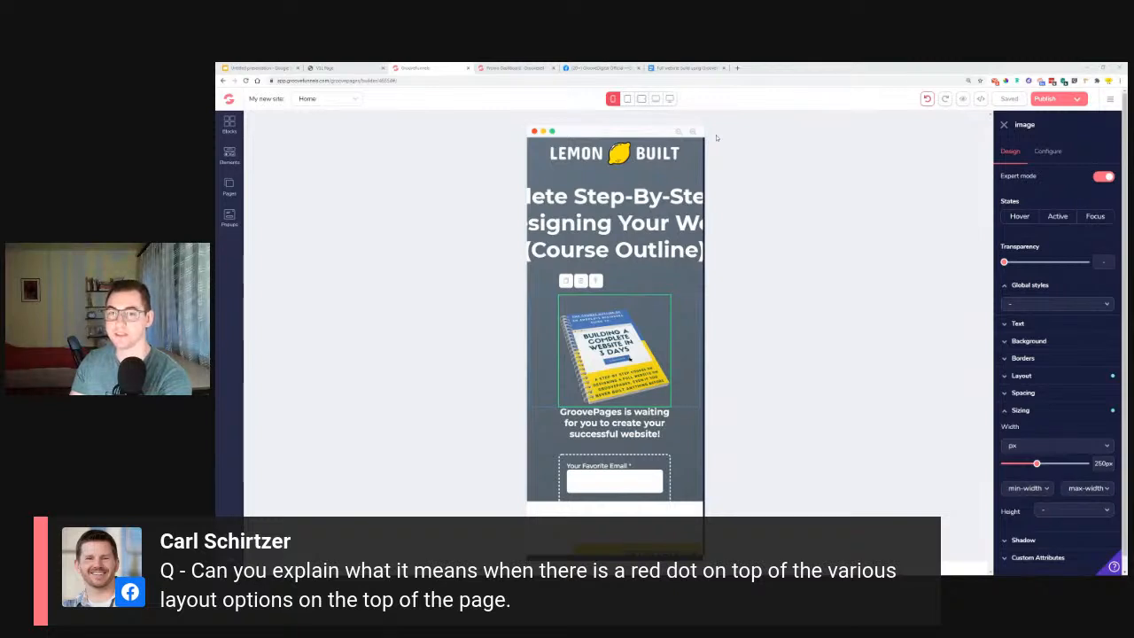
# Select the headline and examine its text settings and horizontal fit in the mobile view.
pyautogui.click(634, 204)
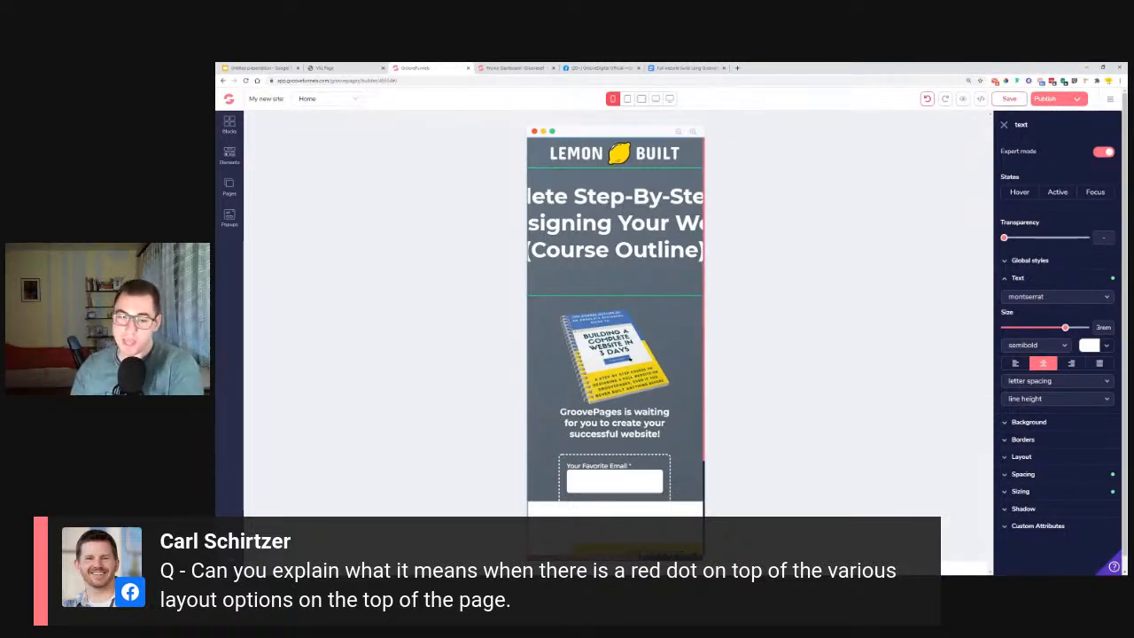
pyautogui.hscroll(1, 615, 327)
pyautogui.hscroll(-1, 615, 327)
pyautogui.hscroll(1, 615, 327)
pyautogui.hscroll(-1, 615, 327)
pyautogui.hscroll(1, 615, 327)
pyautogui.hscroll(-1, 615, 327)
pyautogui.hscroll(1, 615, 327)
pyautogui.hscroll(-1, 615, 327)
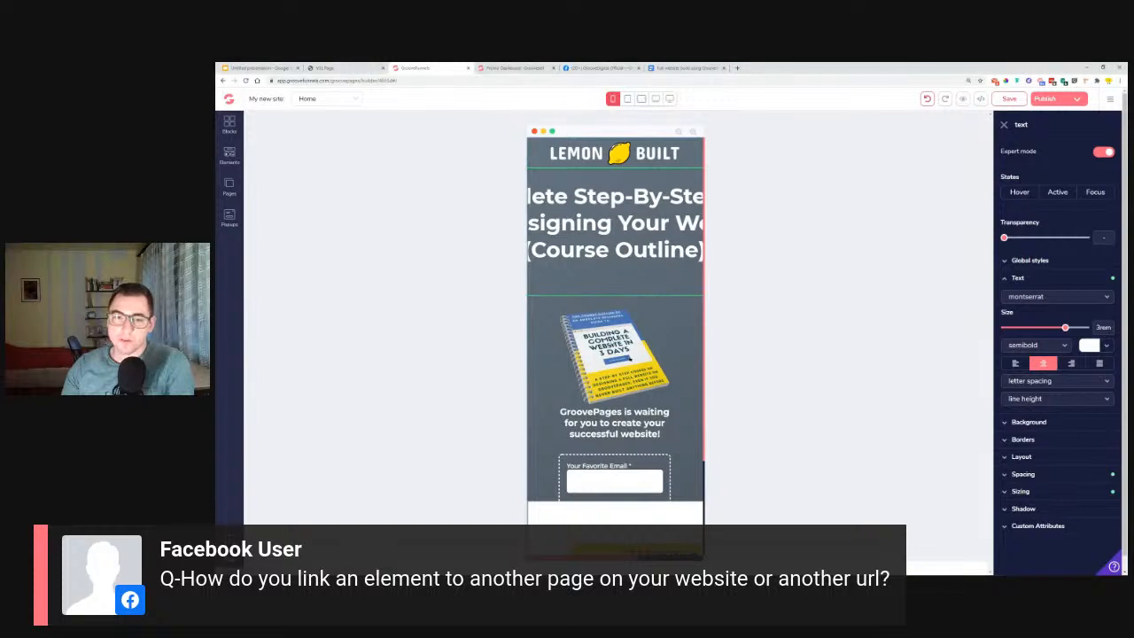
# Show the link target options in the book image's configuration.
pyautogui.click(658, 306)
pyautogui.click(1048, 150)
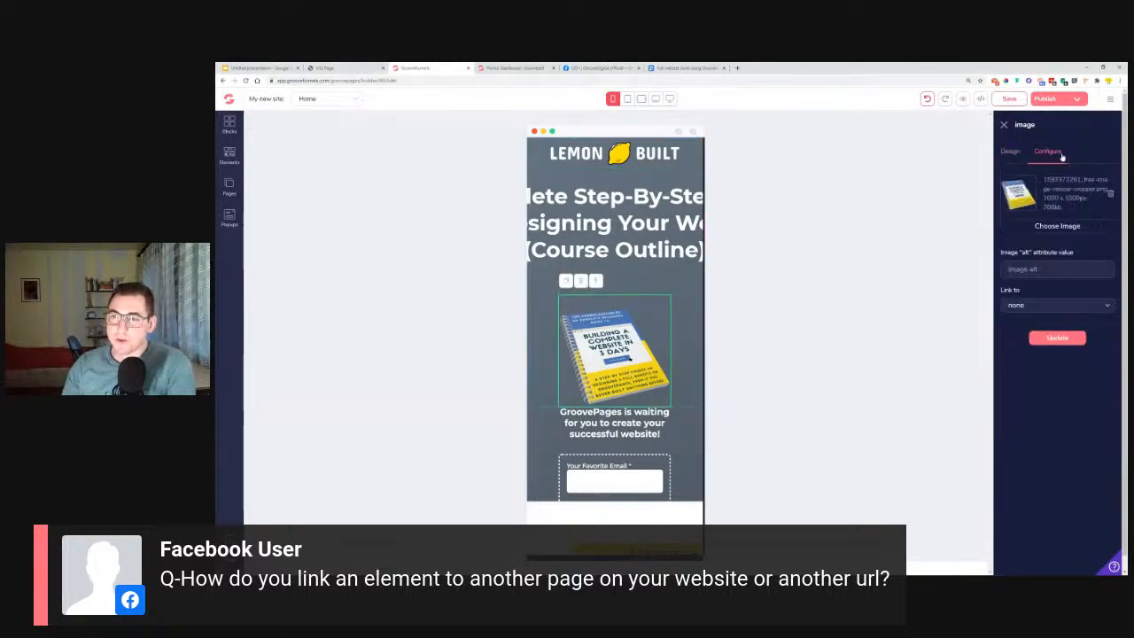
pyautogui.click(1026, 306)
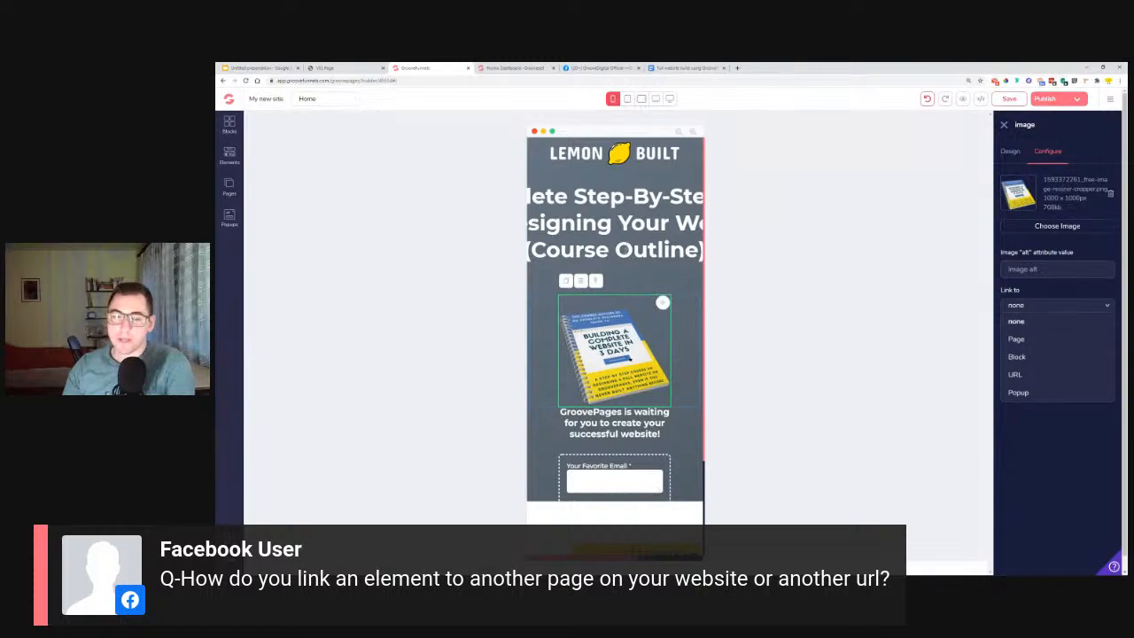
# Show the link address field for the words "Step-By" in the headline, and select the Get Started button in the largest desktop view.
pyautogui.click(625, 231)
pyautogui.doubleClick(573, 203)
pyautogui.click(573, 203)
pyautogui.moveTo(573, 203); pyautogui.dragTo(662, 200)
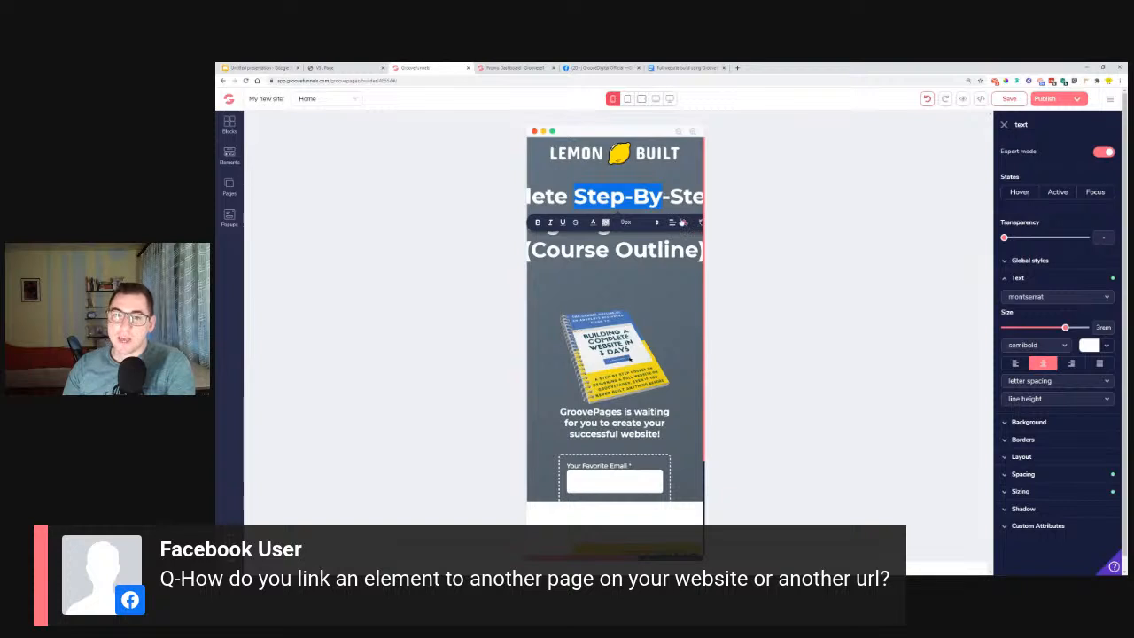
pyautogui.click(685, 222)
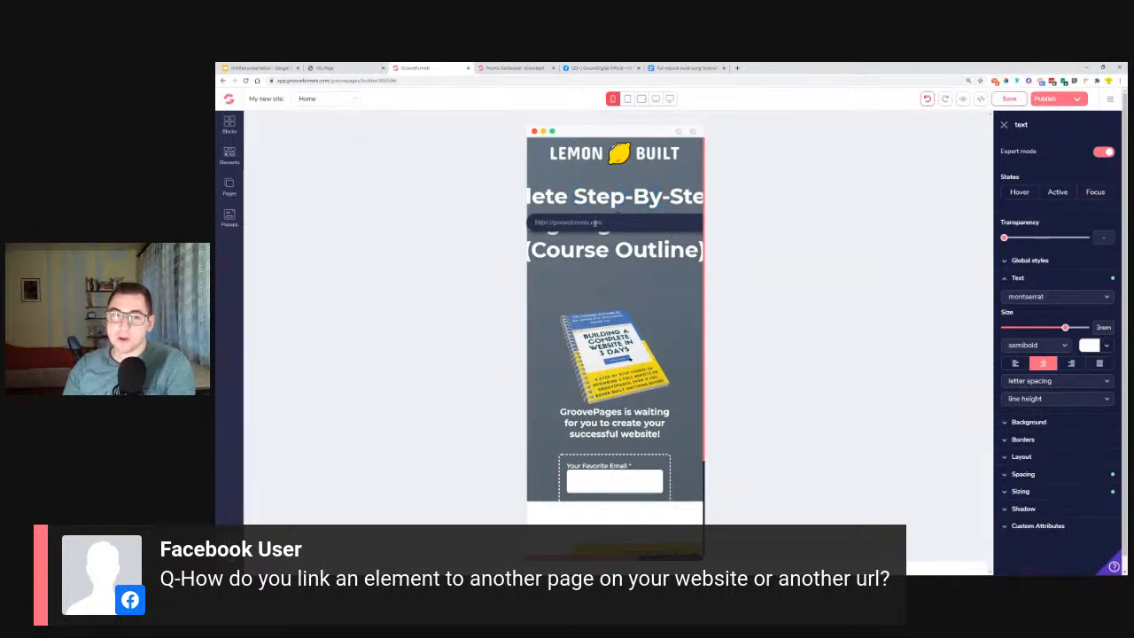
pyautogui.click(670, 99)
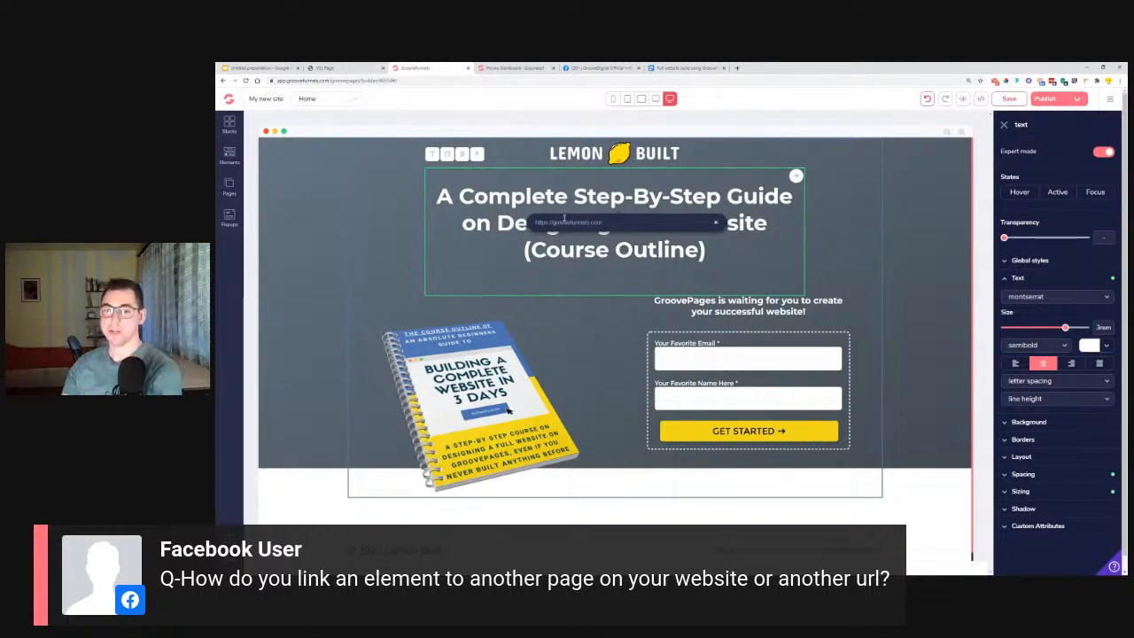
pyautogui.click(736, 434)
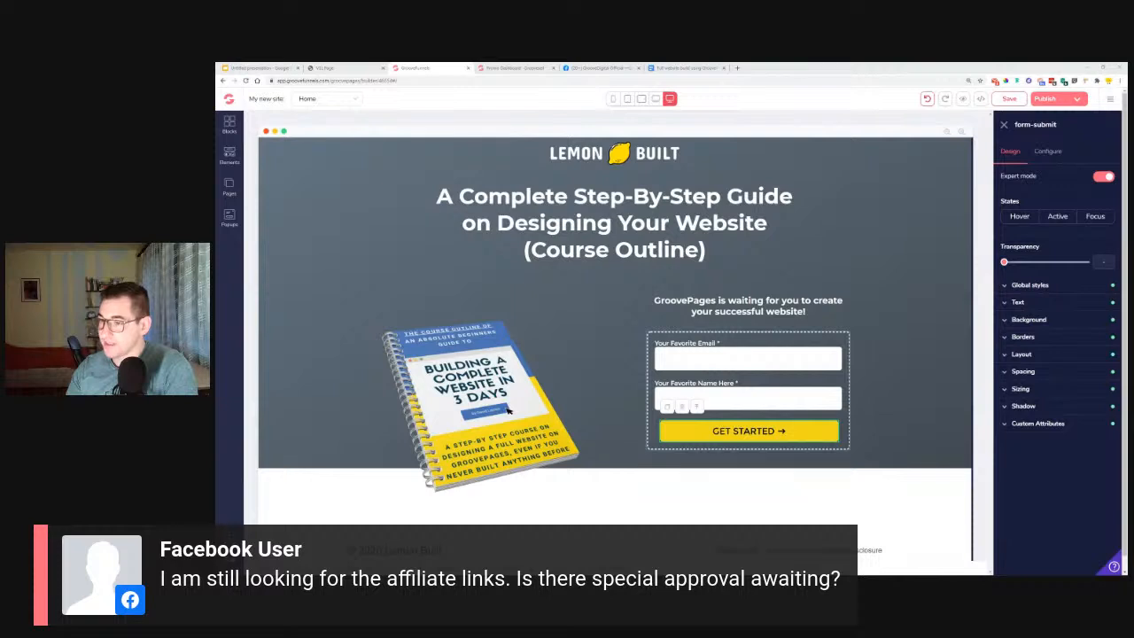
# Open the Groove Partner Program and view the affiliate links on the Promotion Dashboard.
pyautogui.click(1111, 99)
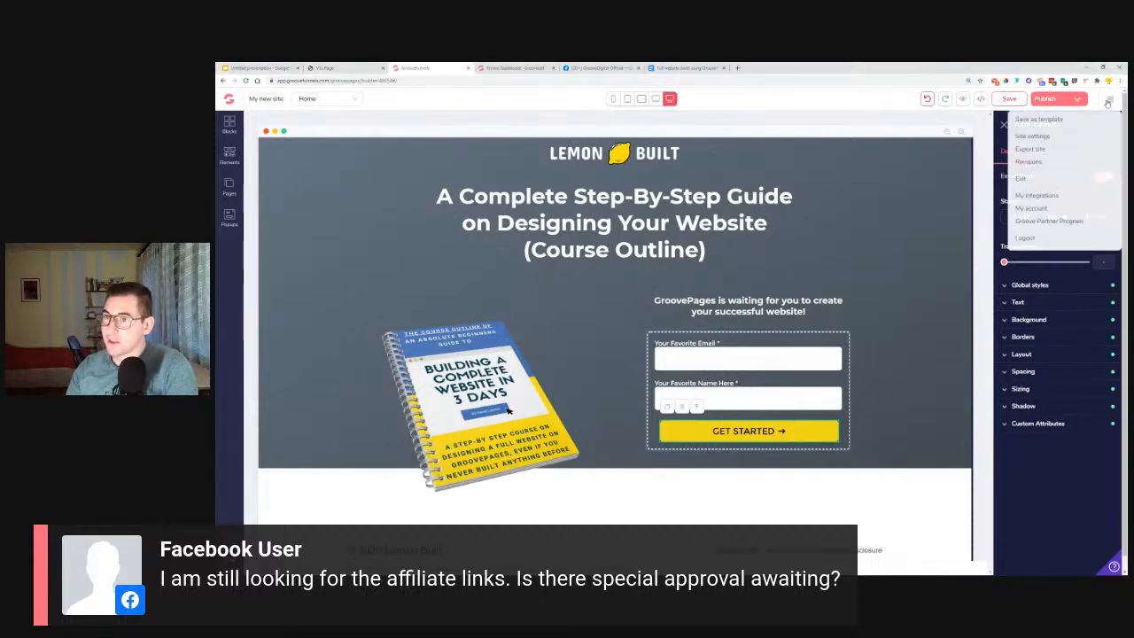
pyautogui.click(1059, 222)
pyautogui.click(599, 67)
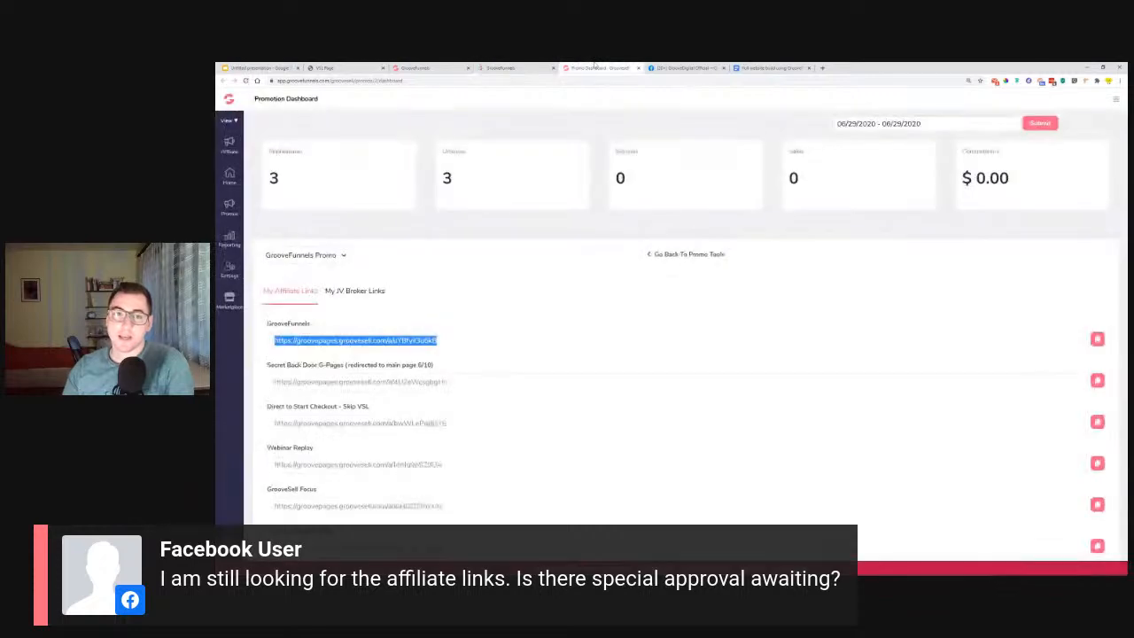
pyautogui.click(475, 343)
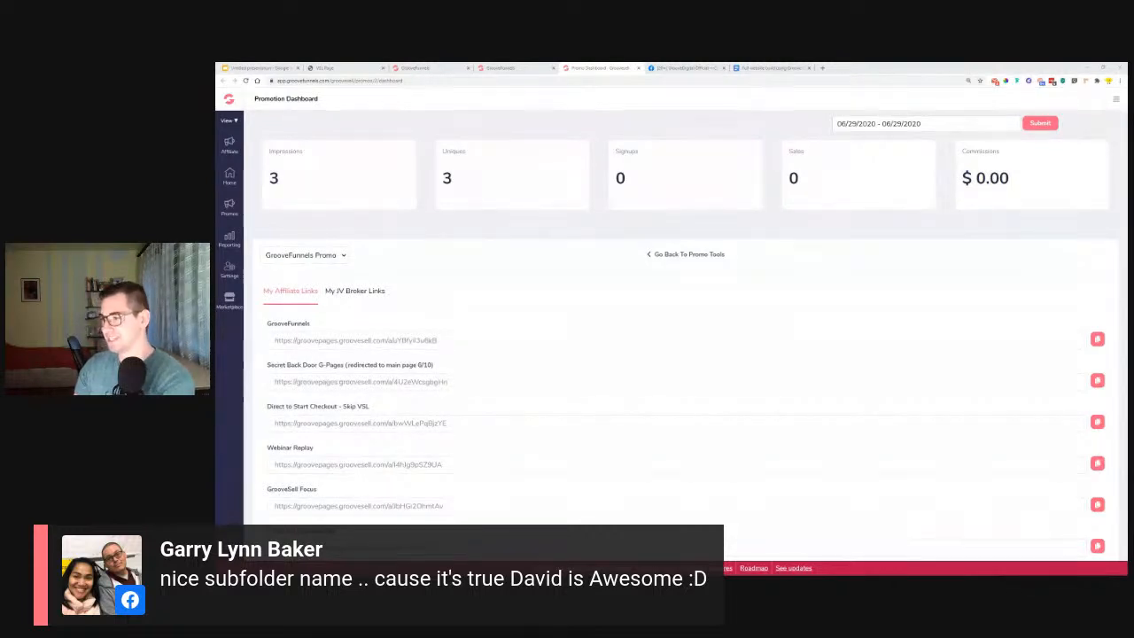
# Return to the page builder, open the published opt-in page and examine the lower edge of the book image.
pyautogui.click(432, 68)
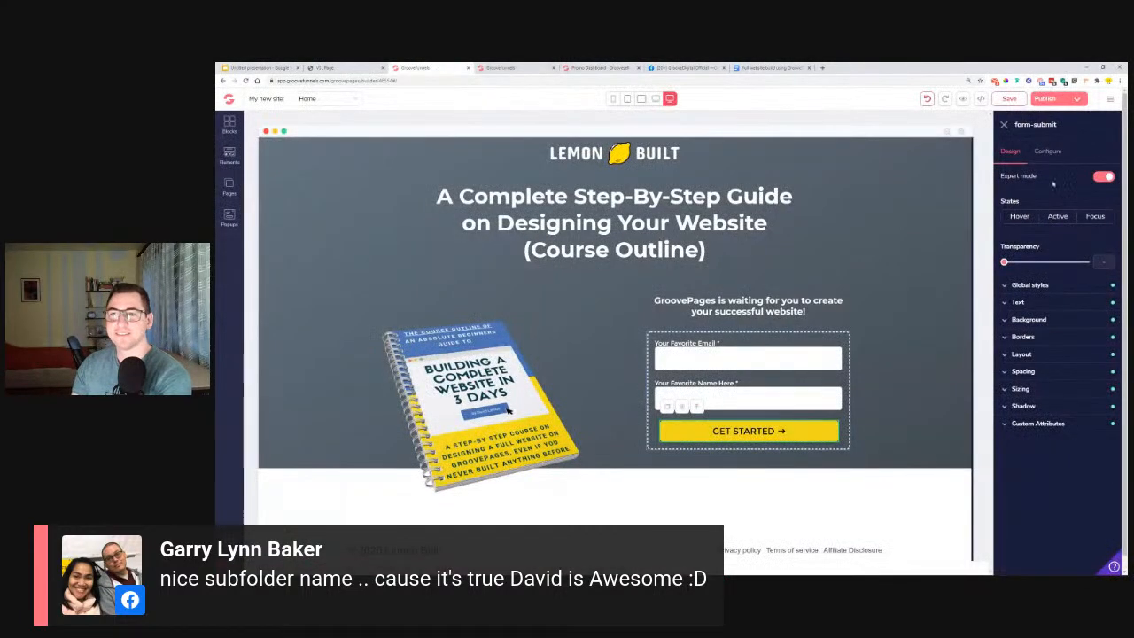
pyautogui.click(1072, 98)
pyautogui.click(1079, 192)
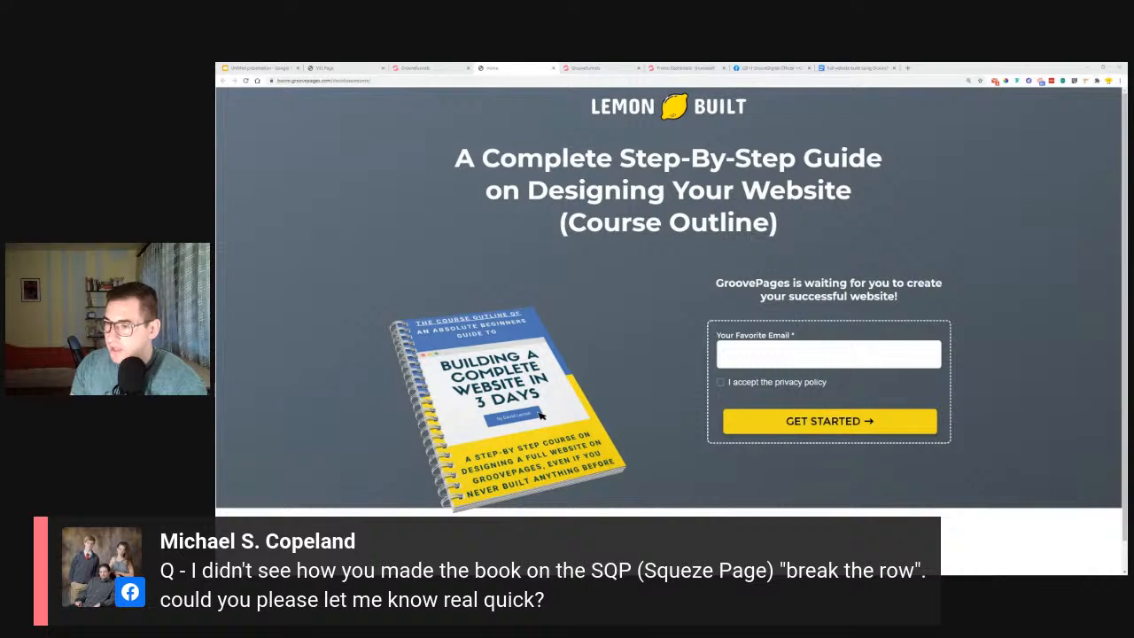
pyautogui.scroll(-1, 542, 415)
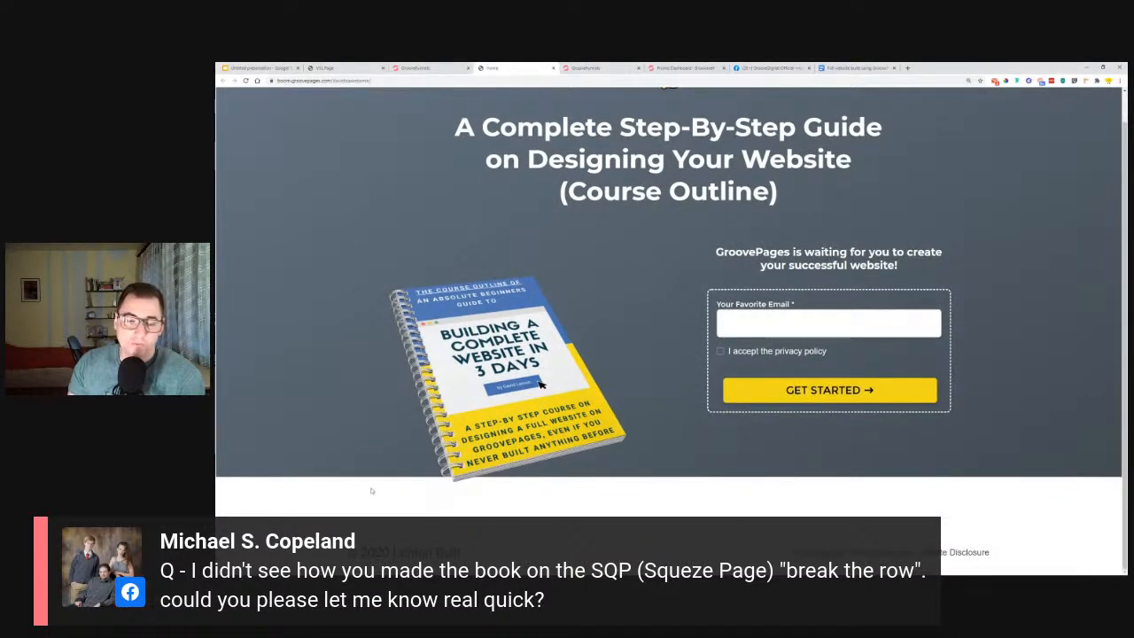
# Back in the page builder, give the book image a top margin of 3rem.
pyautogui.click(337, 67)
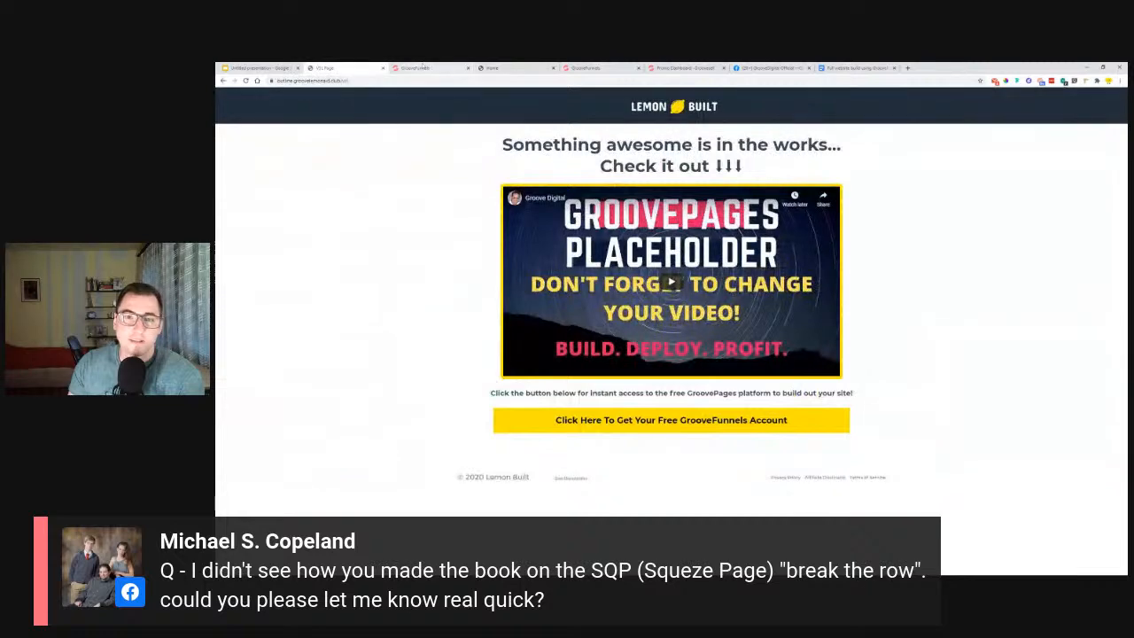
pyautogui.click(416, 68)
pyautogui.click(274, 399)
pyautogui.click(274, 399)
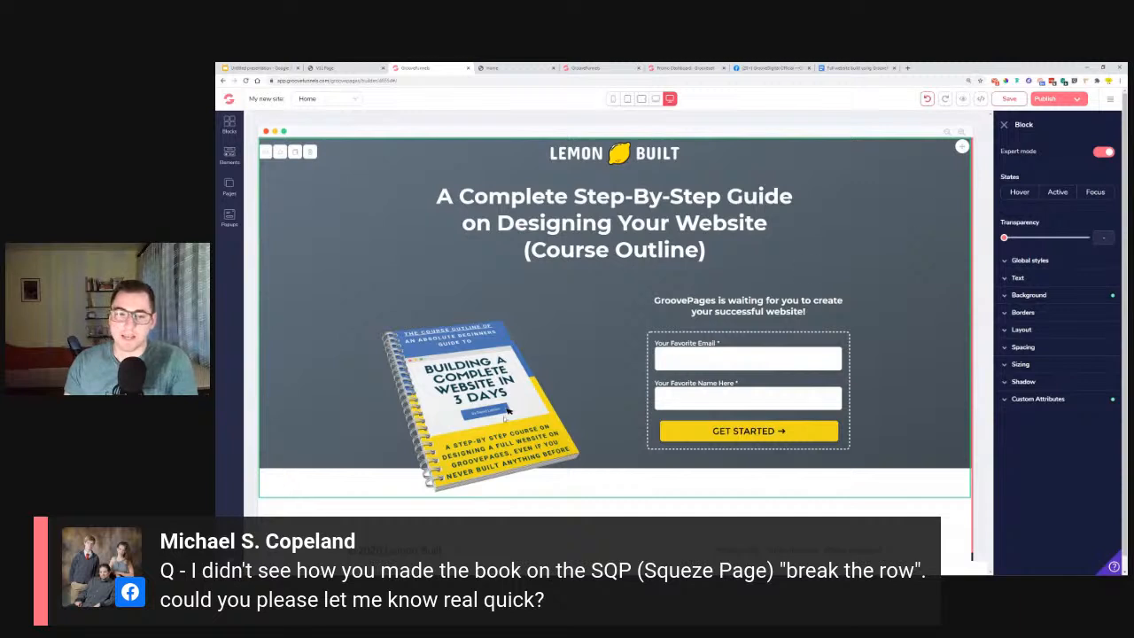
pyautogui.click(508, 409)
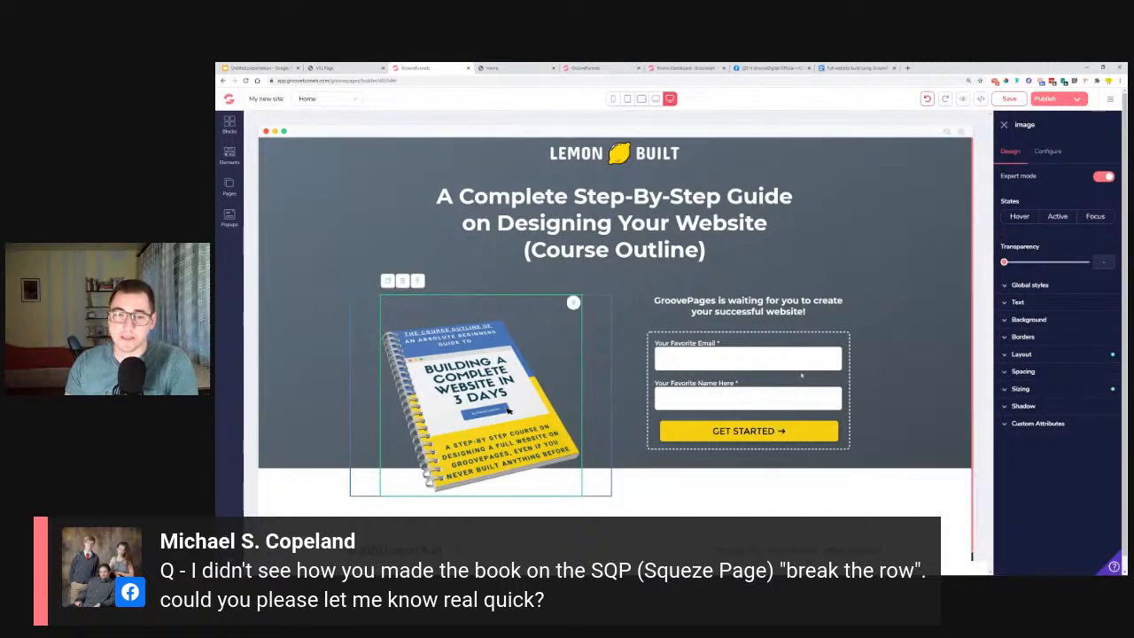
pyautogui.click(1043, 373)
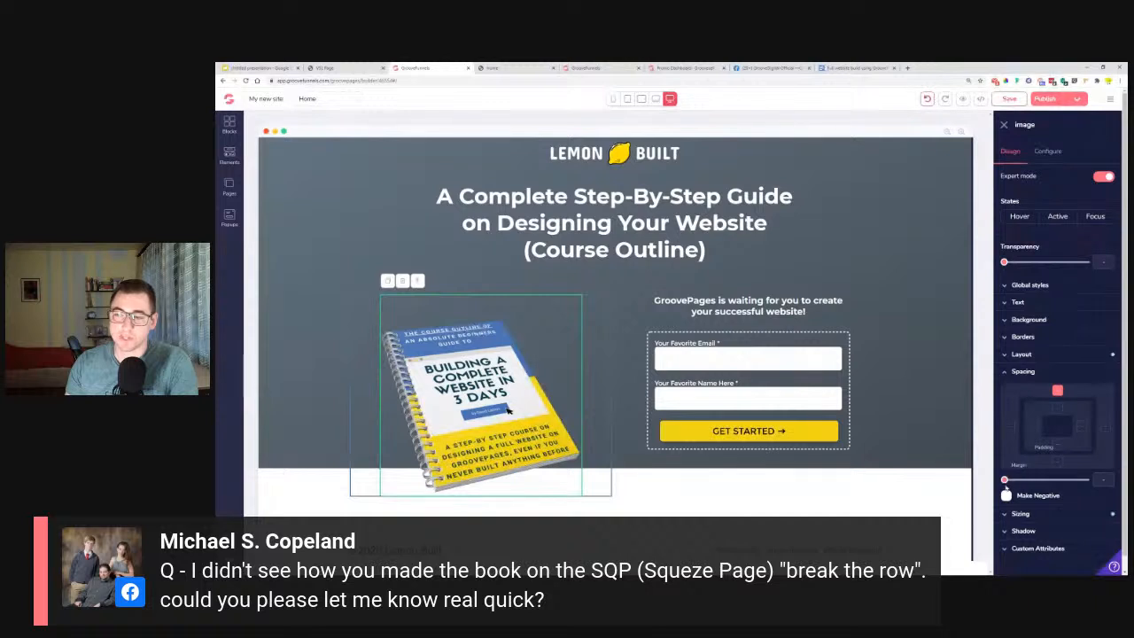
pyautogui.moveTo(1005, 480); pyautogui.dragTo(1051, 489)
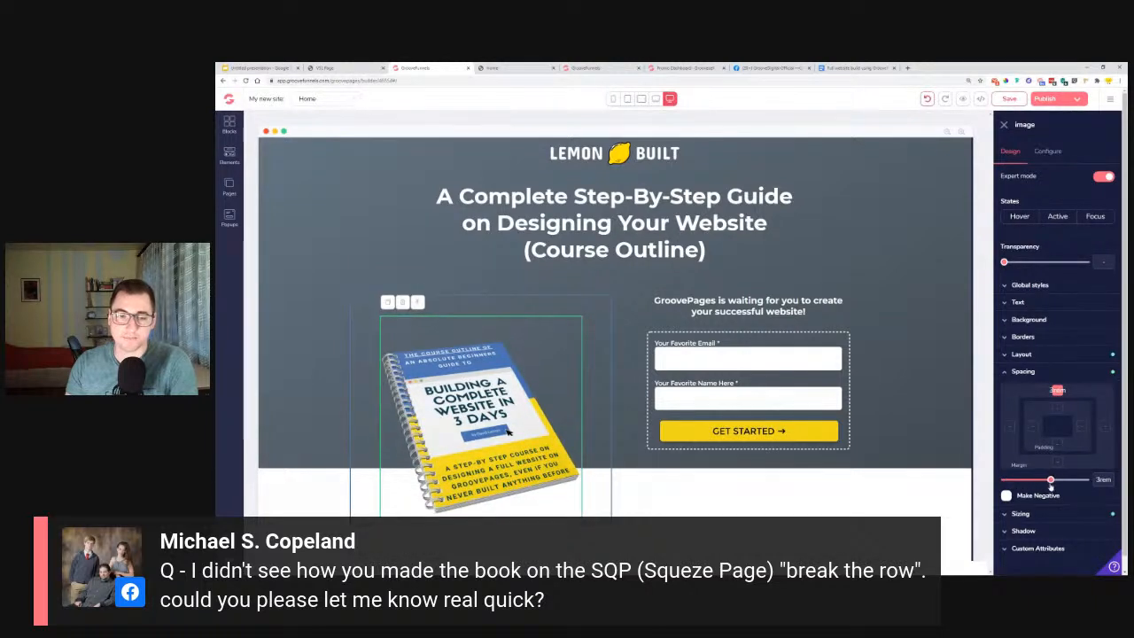
# Set the top margin of the footer block to 1.5rem.
pyautogui.scroll(-2, 567, 443)
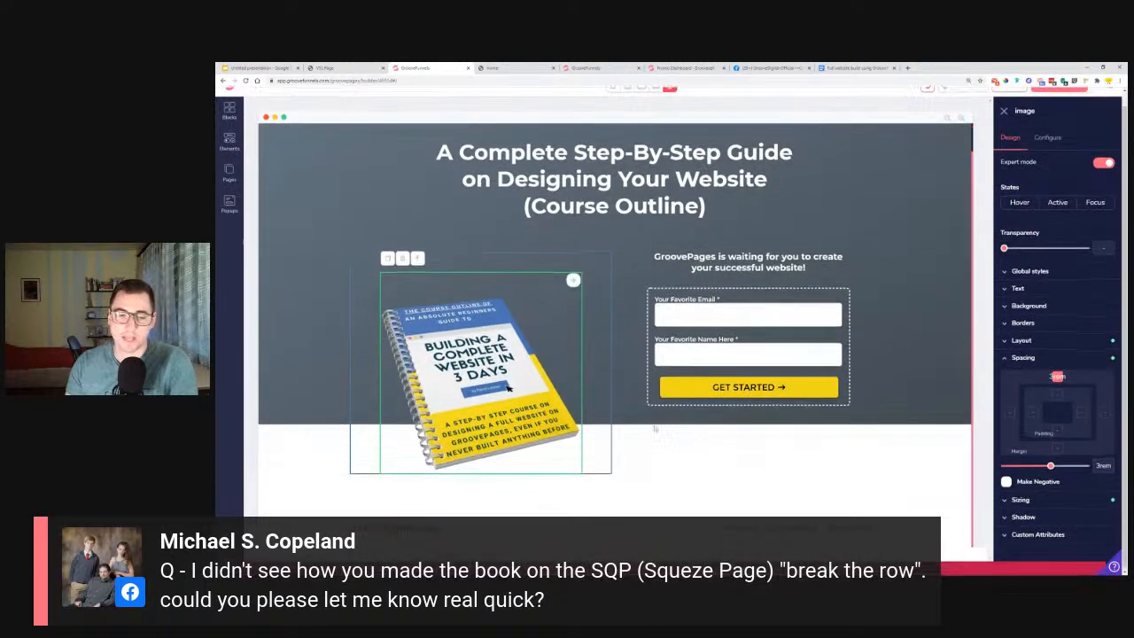
pyautogui.click(312, 521)
pyautogui.click(1023, 332)
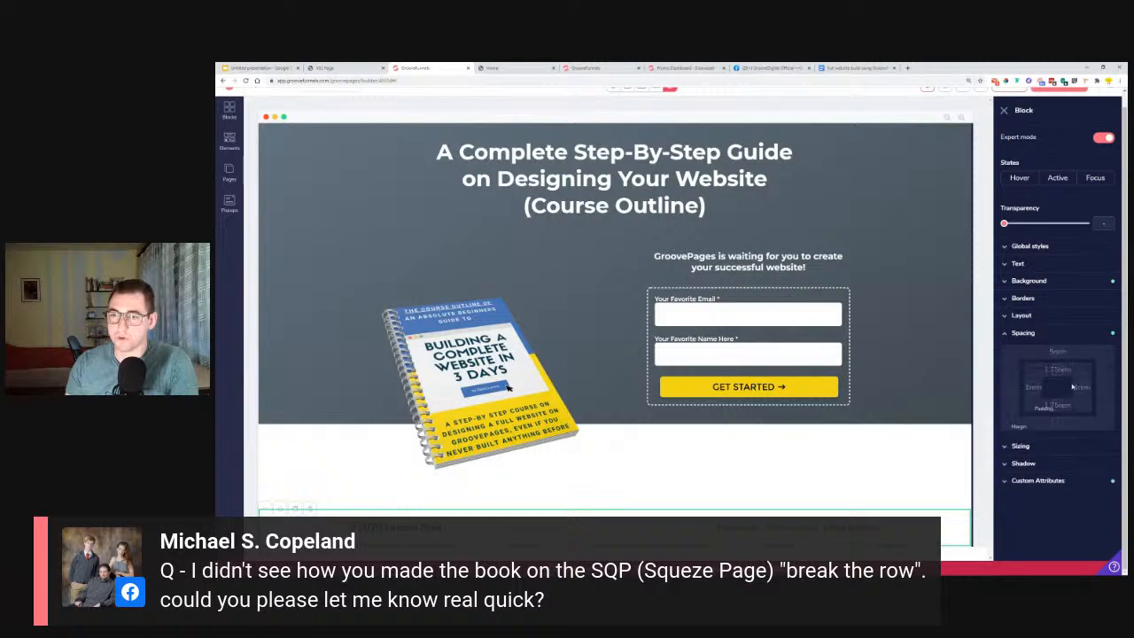
pyautogui.click(1057, 352)
pyautogui.moveTo(1063, 442); pyautogui.dragTo(1032, 442)
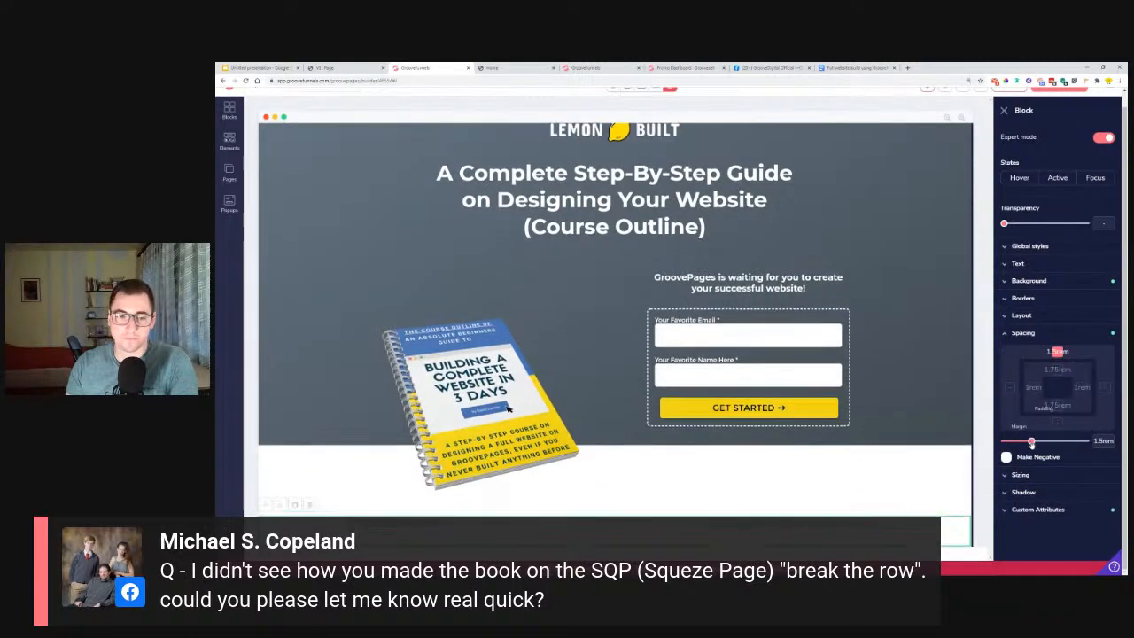
# Inspect the outlines of the book's container, the surrounding block and the book image by selecting each one.
pyautogui.click(380, 376)
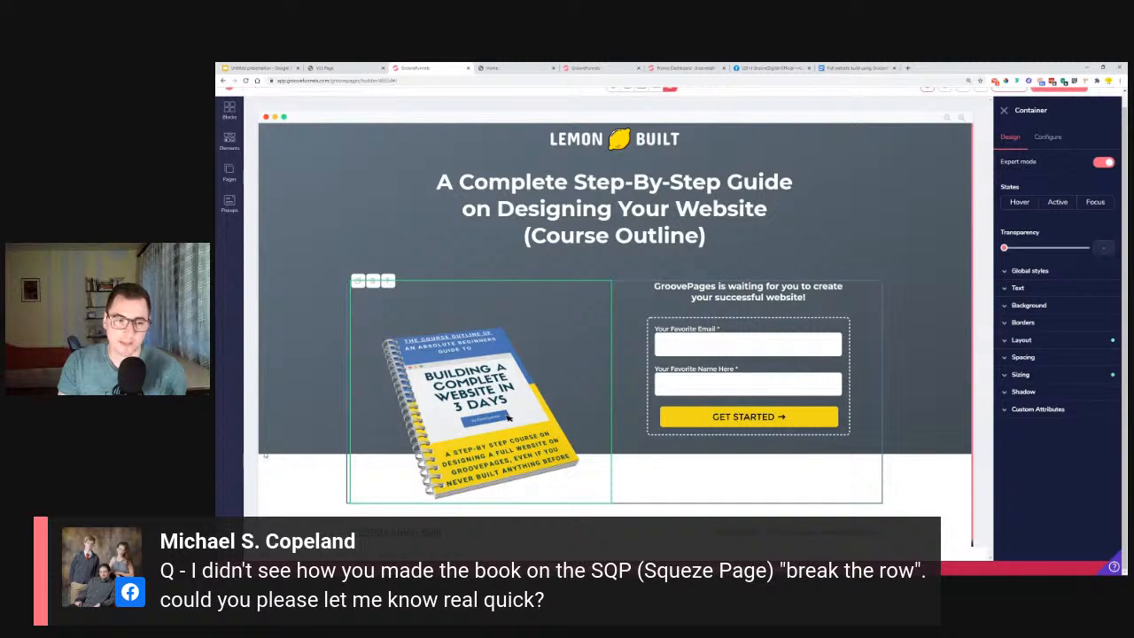
pyautogui.click(942, 465)
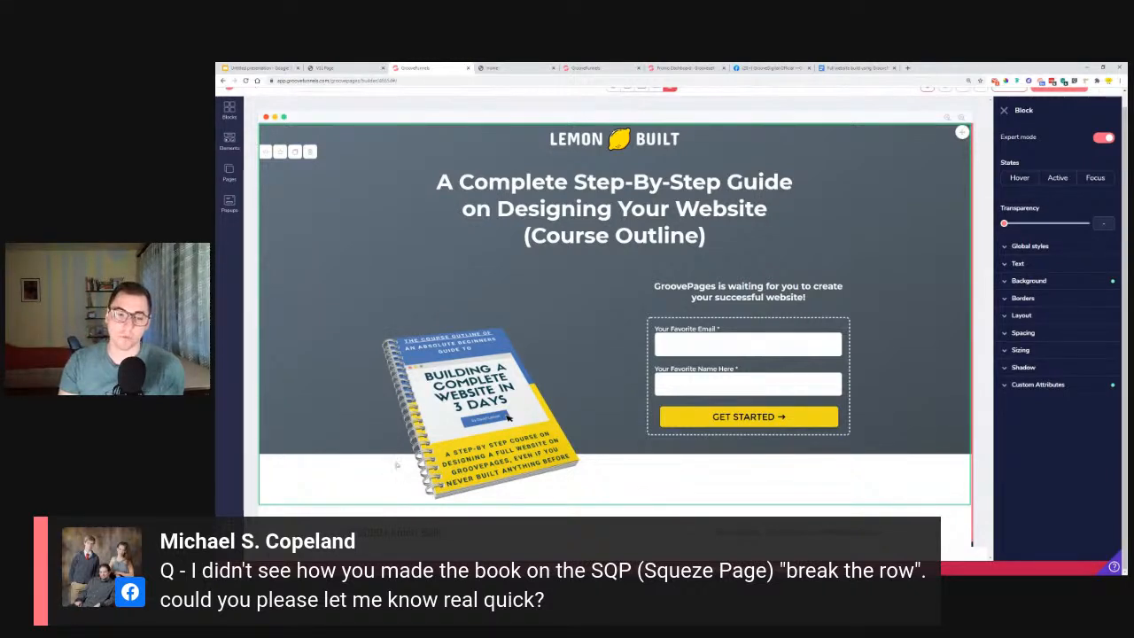
pyautogui.click(508, 418)
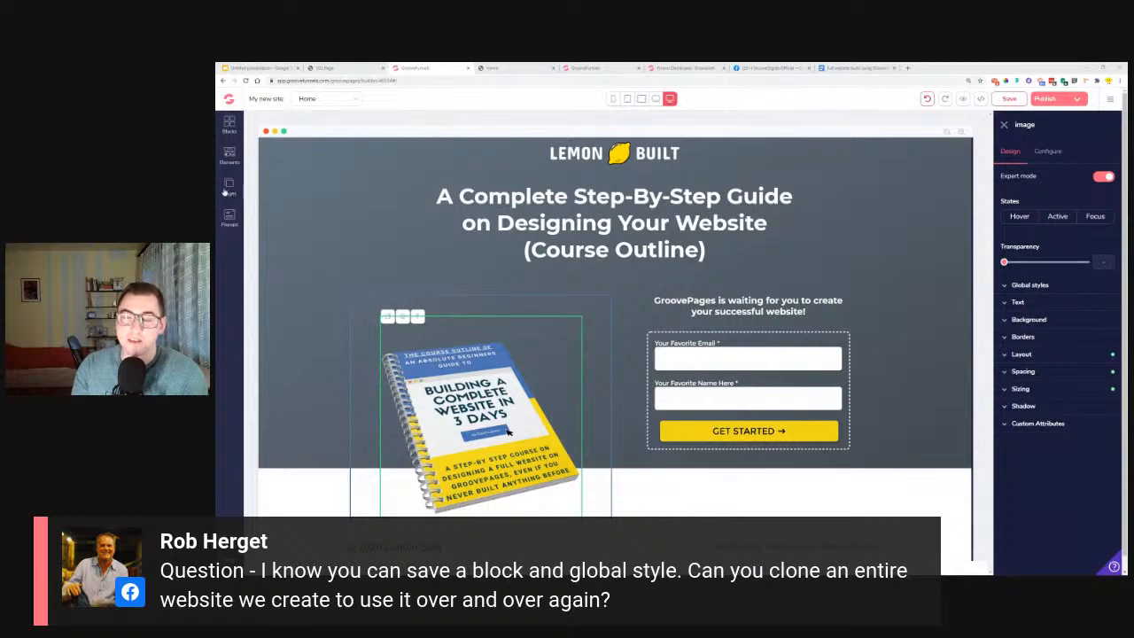
# Leave the page builder and open the GroovePages list of sites.
pyautogui.click(1113, 103)
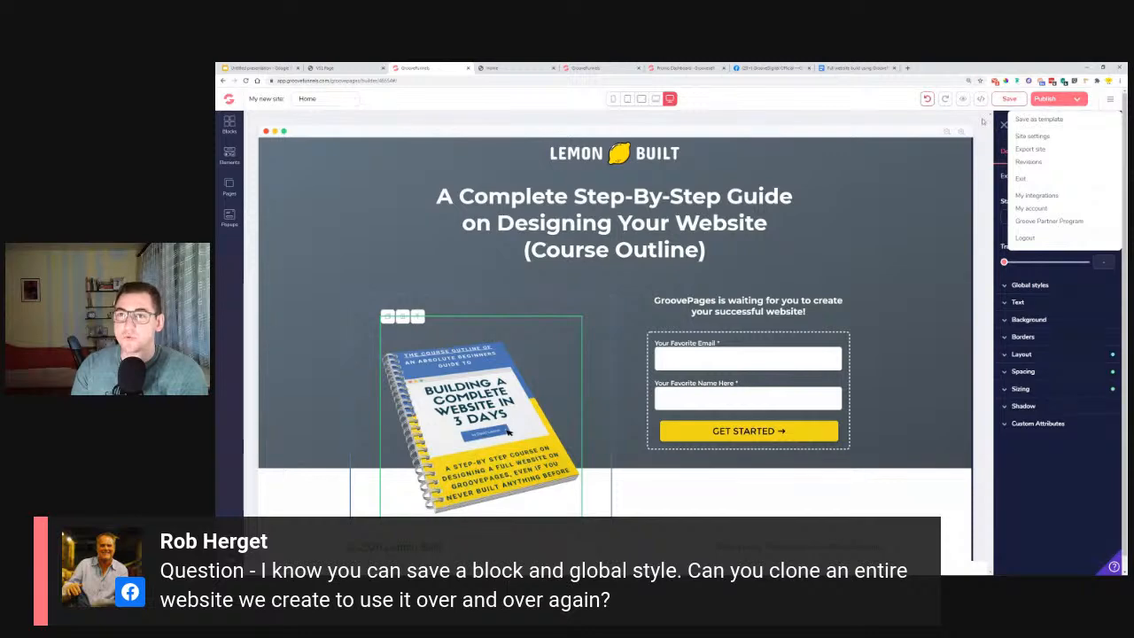
pyautogui.click(228, 100)
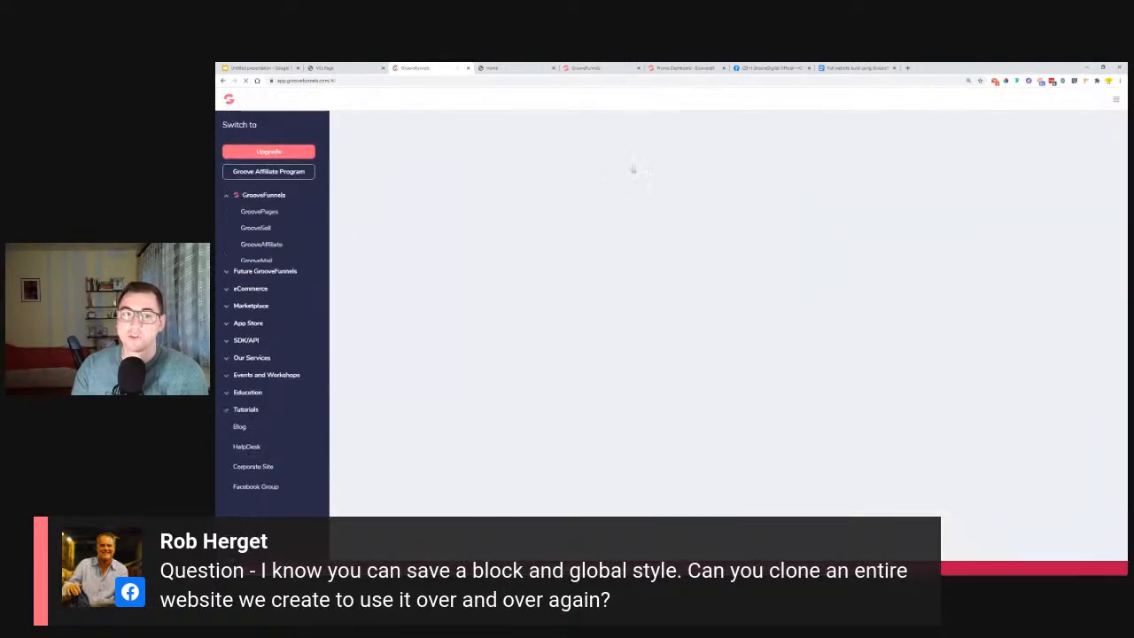
pyautogui.click(255, 212)
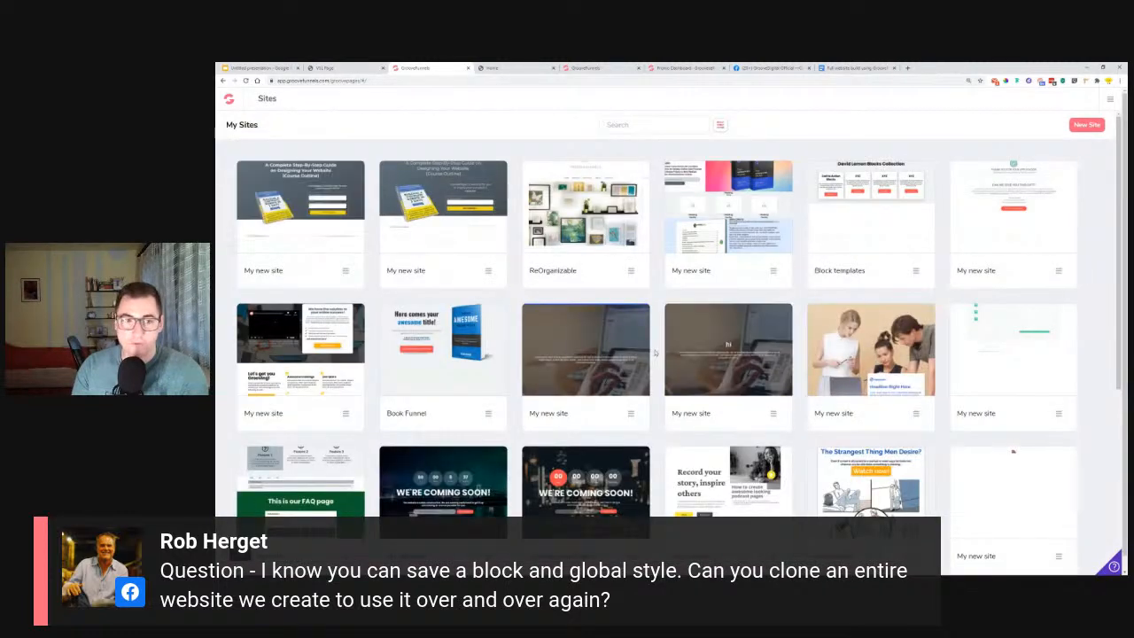
# Look through the Book Funnel site in the editor, return to the sites list and show its edit and clone options.
pyautogui.click(444, 351)
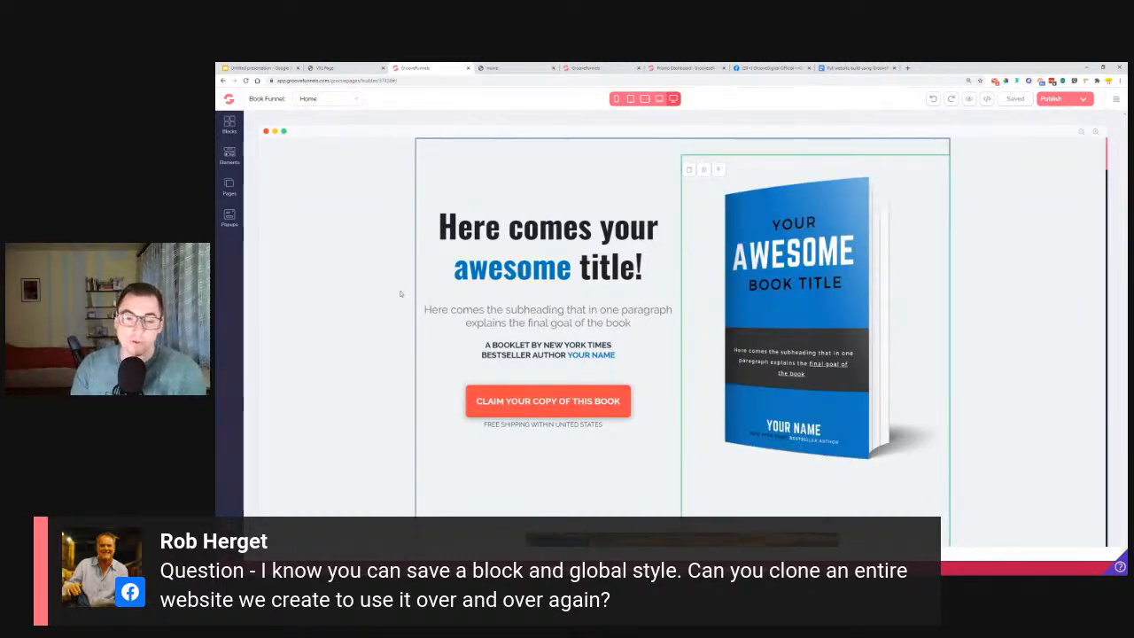
pyautogui.scroll(-3, 394, 304)
pyautogui.scroll(3, 394, 306)
pyautogui.click(232, 99)
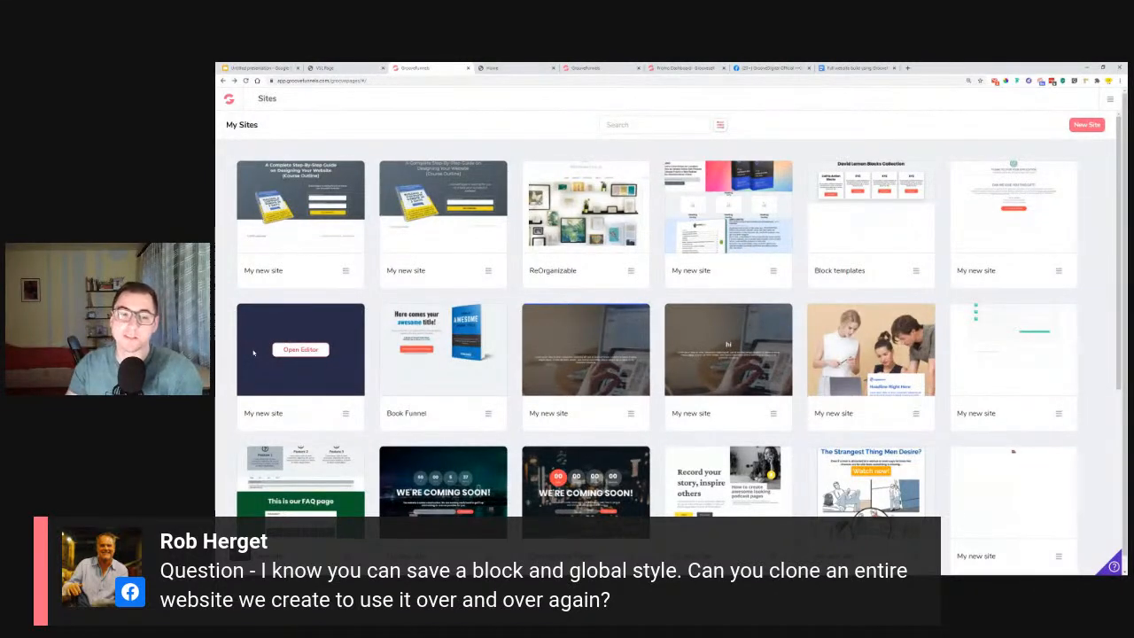
pyautogui.click(489, 416)
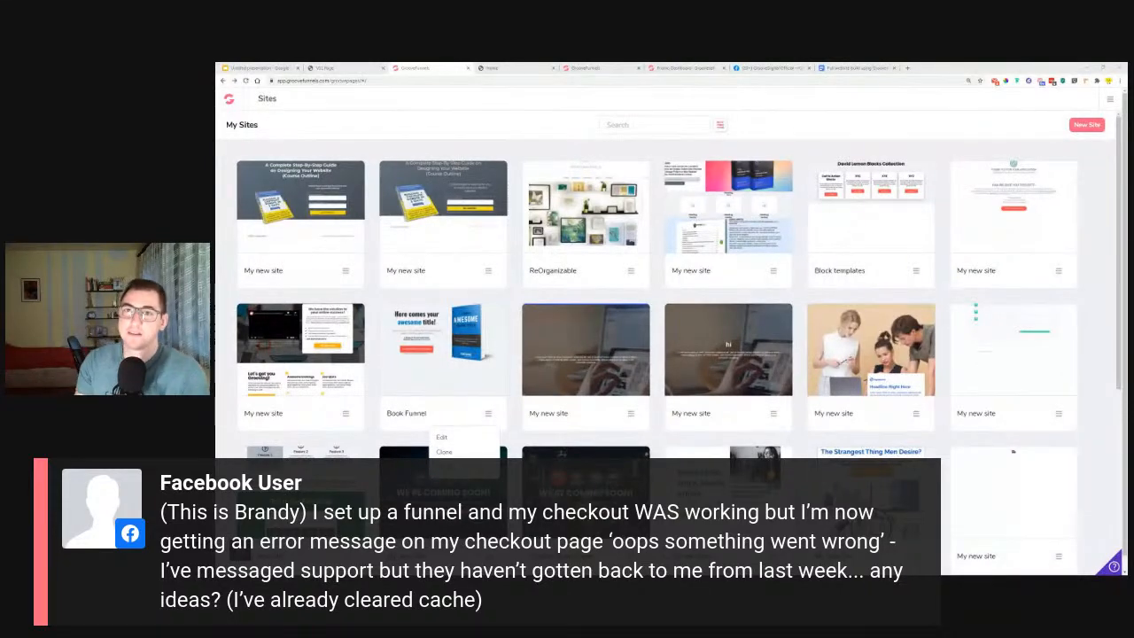
# Switch to the GrooveDigital Official Facebook group, expand the Super FAQ announcement and read its support section.
pyautogui.click(765, 68)
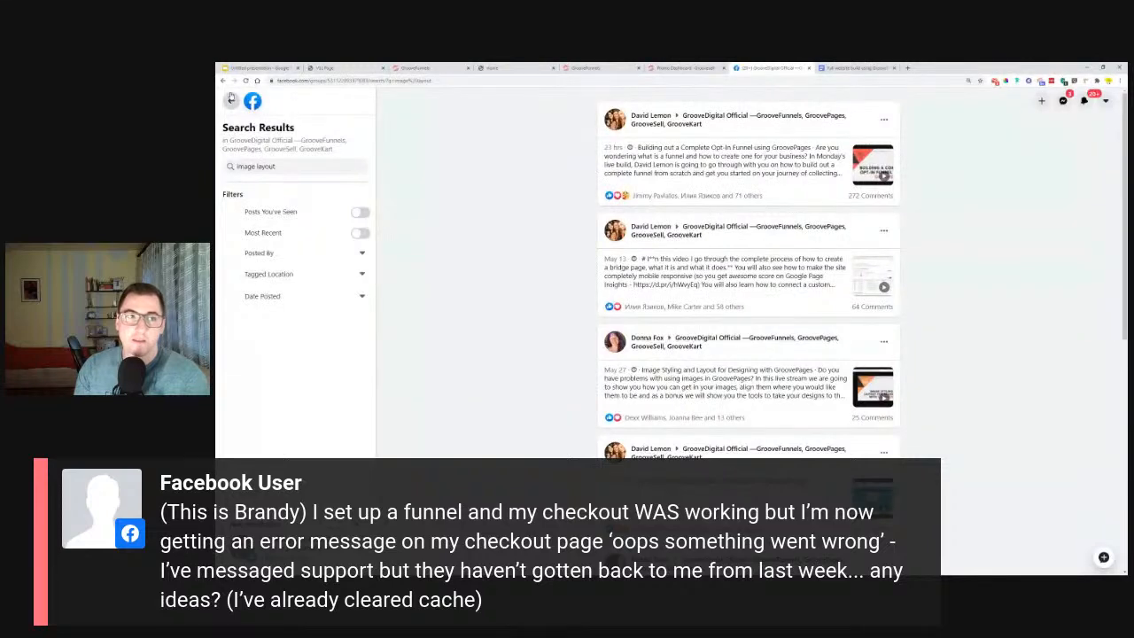
pyautogui.hotkey('alt', 'Left')
pyautogui.scroll(10, 507, 326)
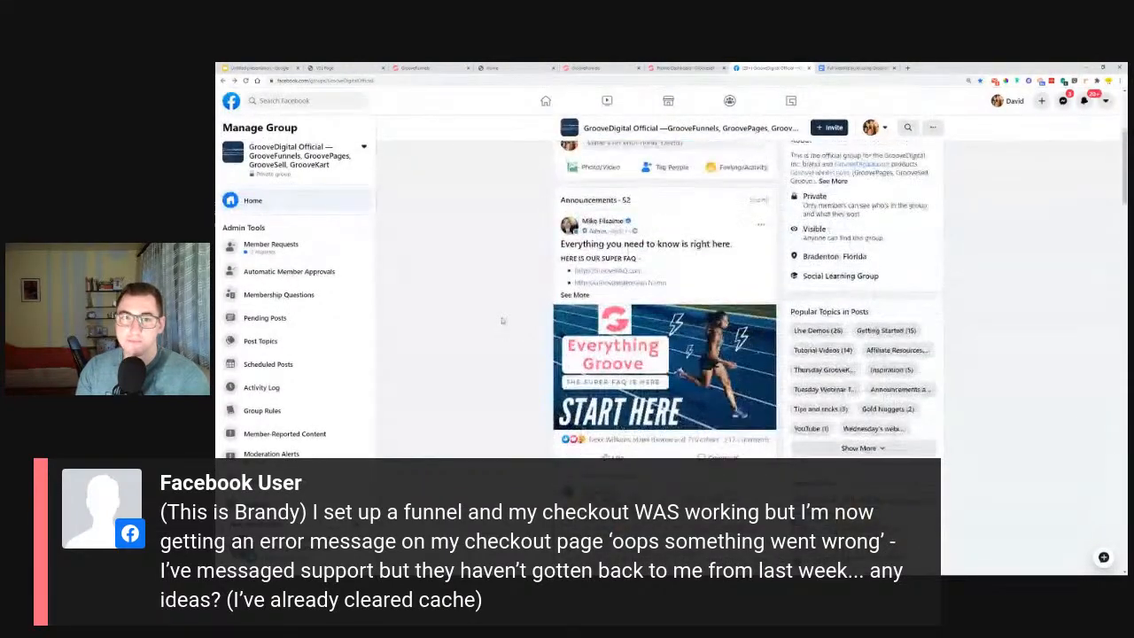
pyautogui.scroll(-3, 515, 360)
pyautogui.click(561, 357)
pyautogui.scroll(-3, 504, 360)
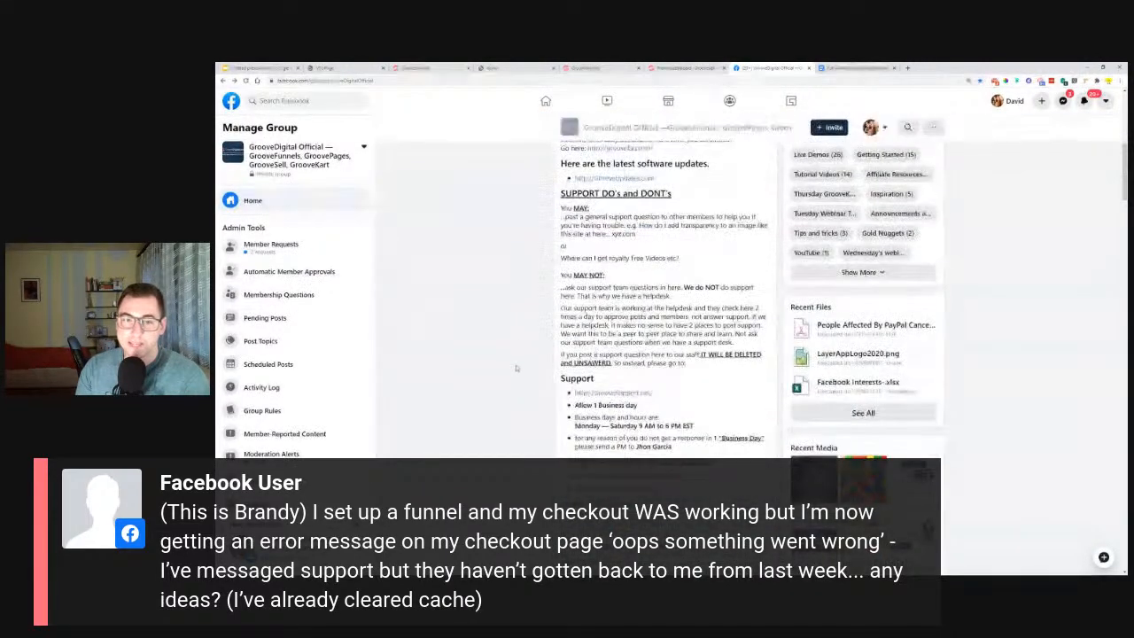
# Highlight the business days and hours listed in the Support section of the group's announcement.
pyautogui.scroll(-1, 501, 361)
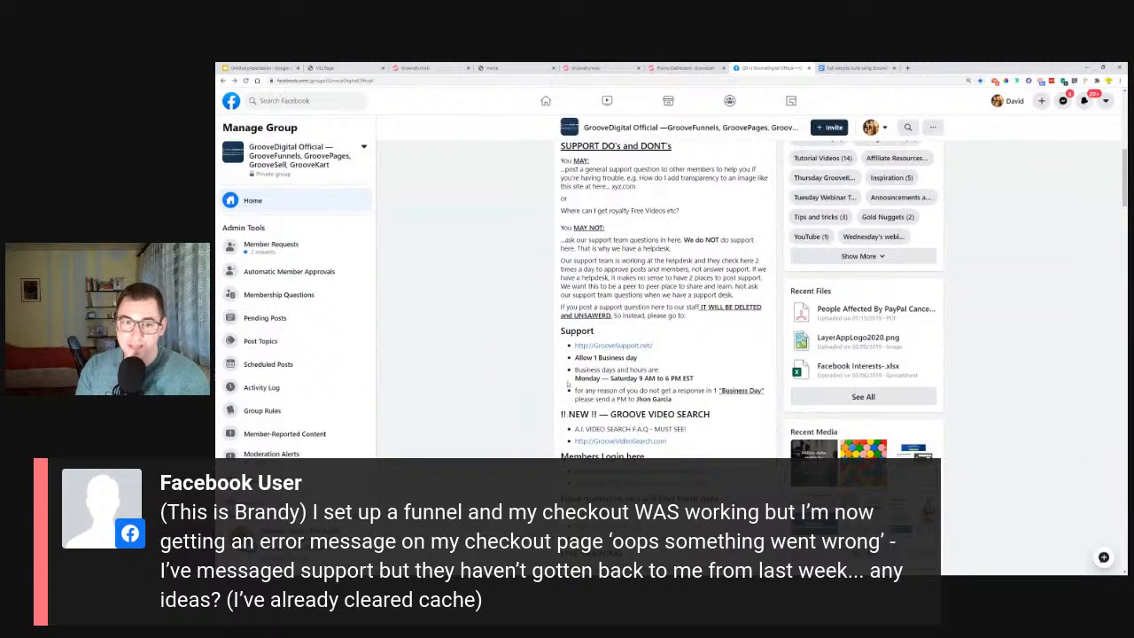
pyautogui.moveTo(574, 370); pyautogui.dragTo(712, 383)
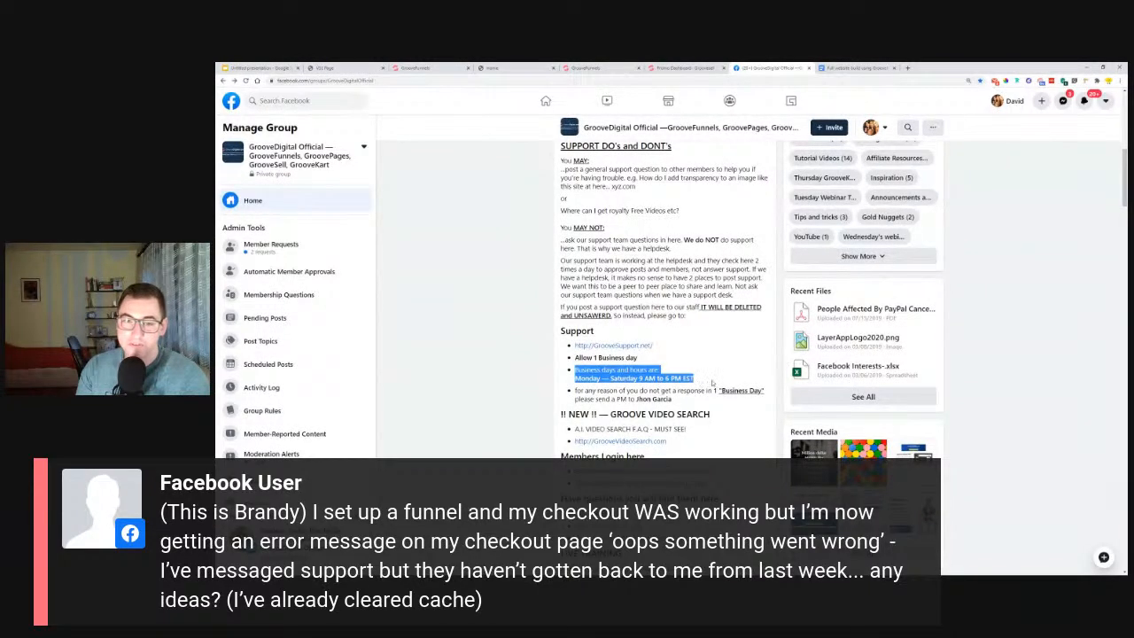
pyautogui.click(712, 382)
pyautogui.moveTo(639, 379); pyautogui.dragTo(690, 380)
pyautogui.click(700, 381)
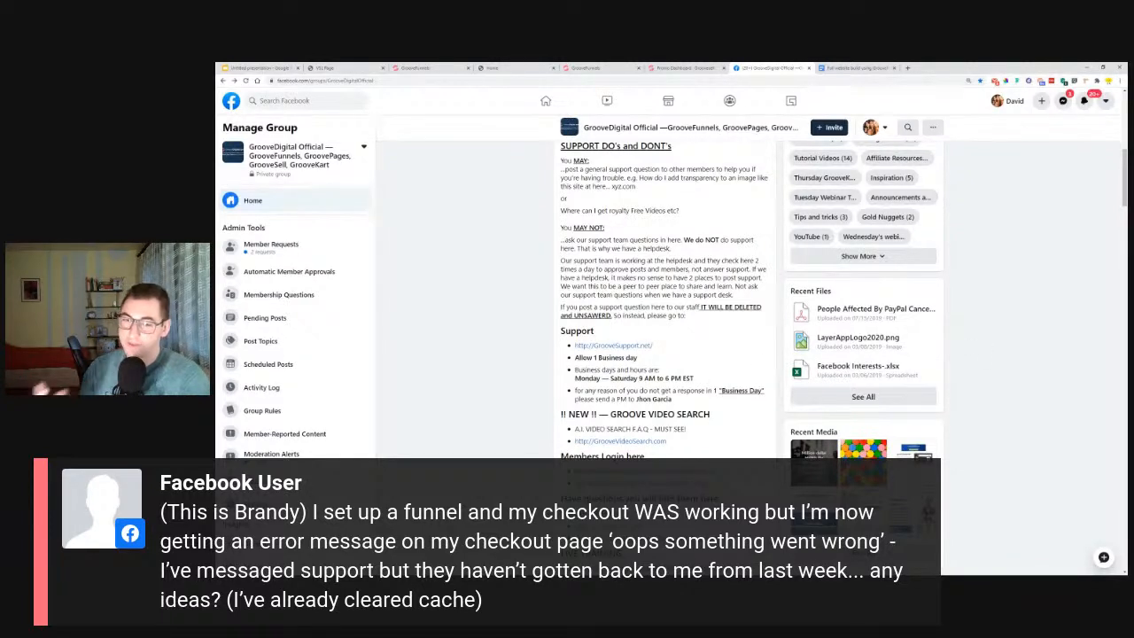
pyautogui.moveTo(576, 374); pyautogui.dragTo(700, 380)
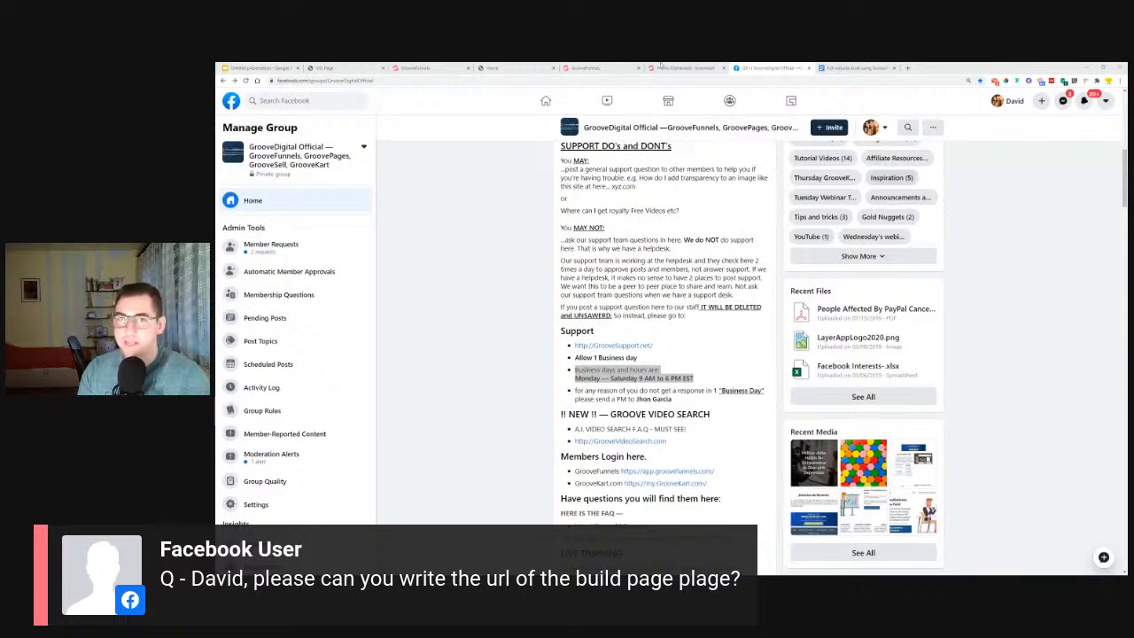
# Look through the opt-in preview page, the course outline document and the start of the Facebook group, ending on the outline document.
pyautogui.click(496, 67)
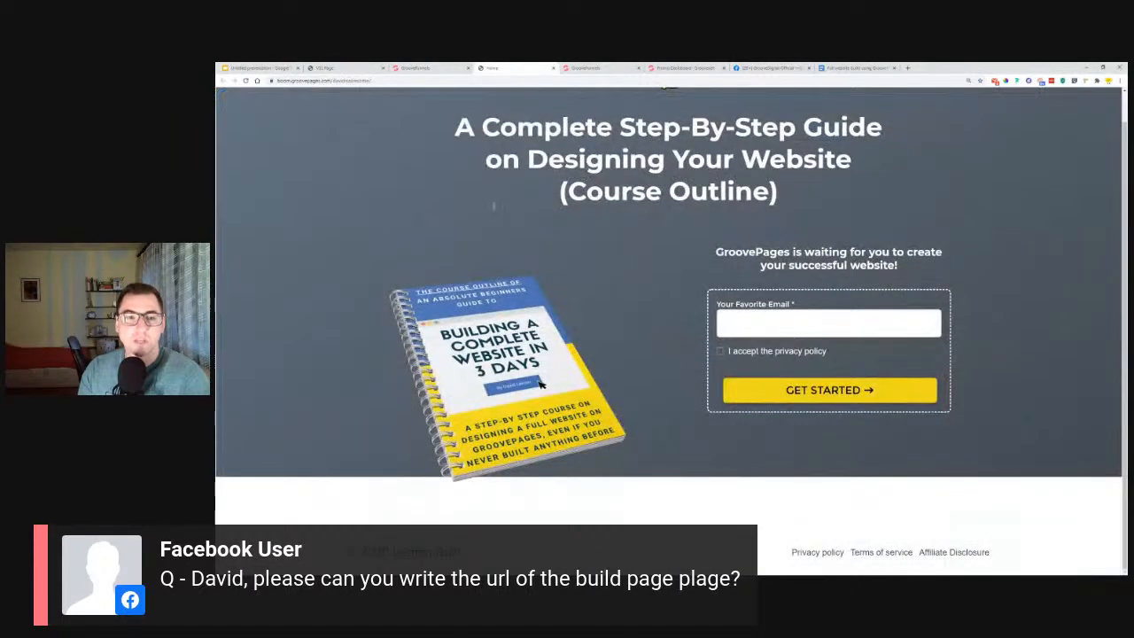
pyautogui.click(855, 67)
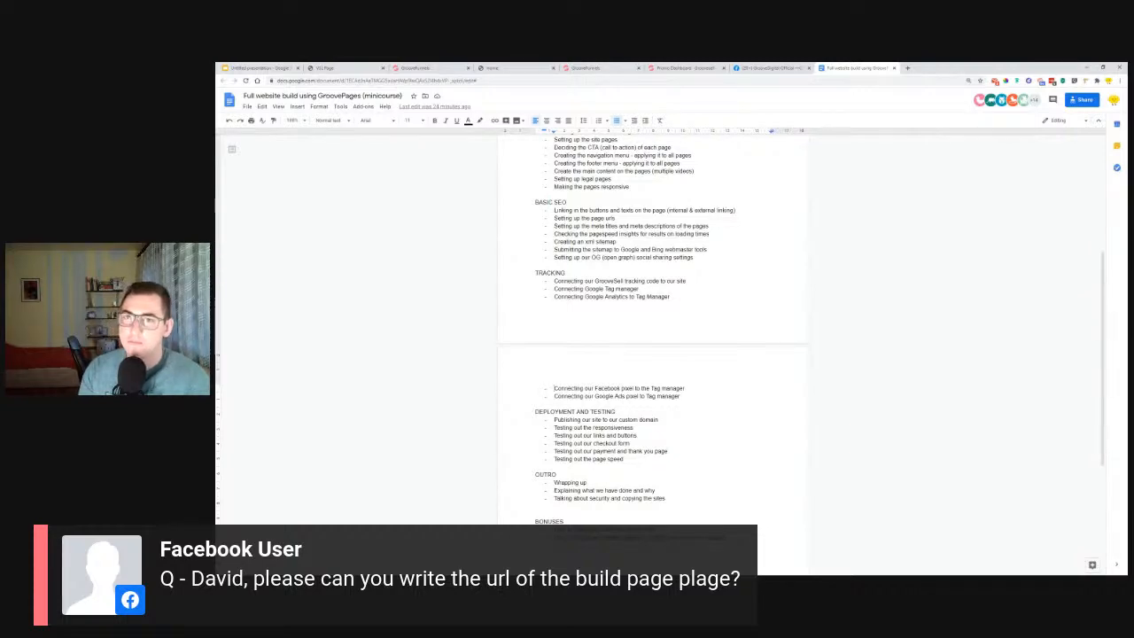
pyautogui.click(771, 67)
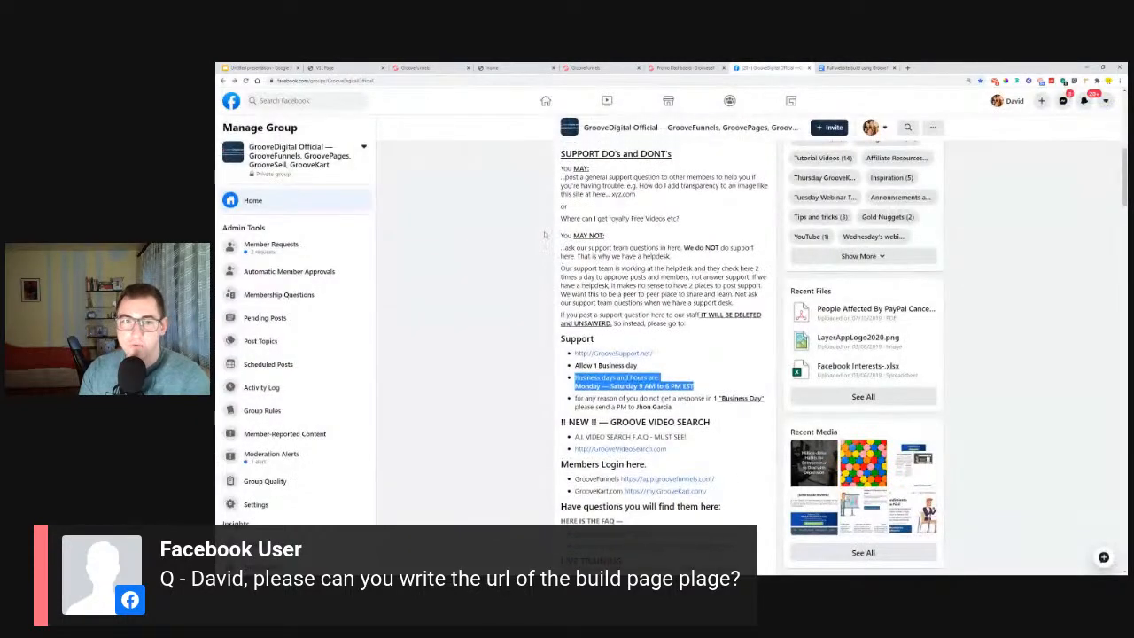
pyautogui.scroll(10, 545, 234)
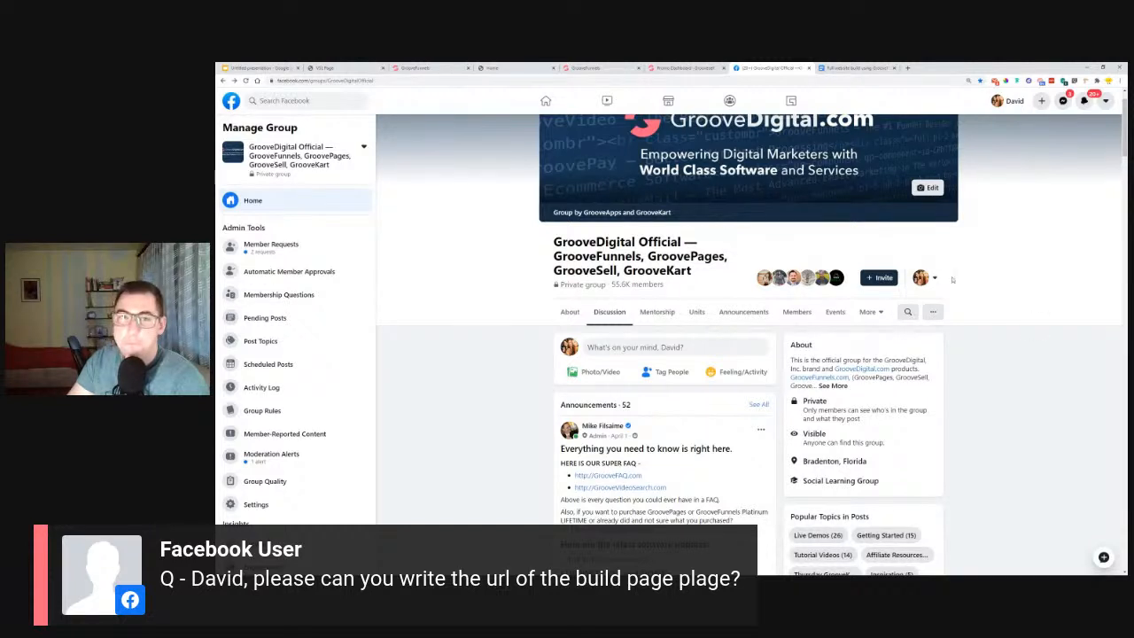
pyautogui.click(856, 68)
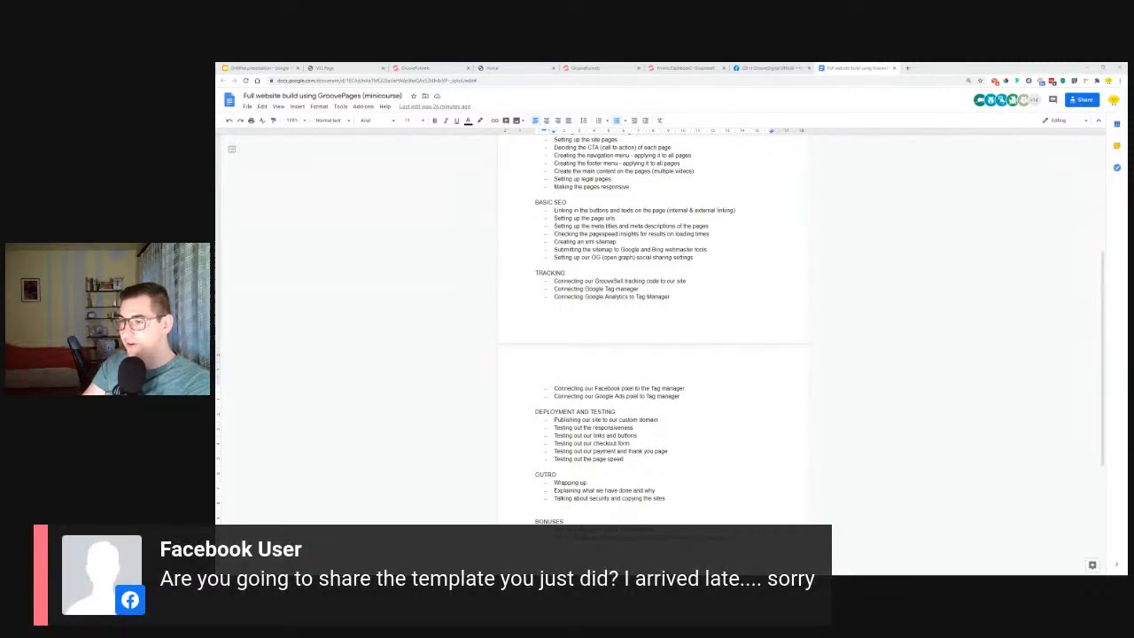
# Show the opt-in preview and the published VSL page, and resize the browser window to check how the VSL page adapts.
pyautogui.click(531, 68)
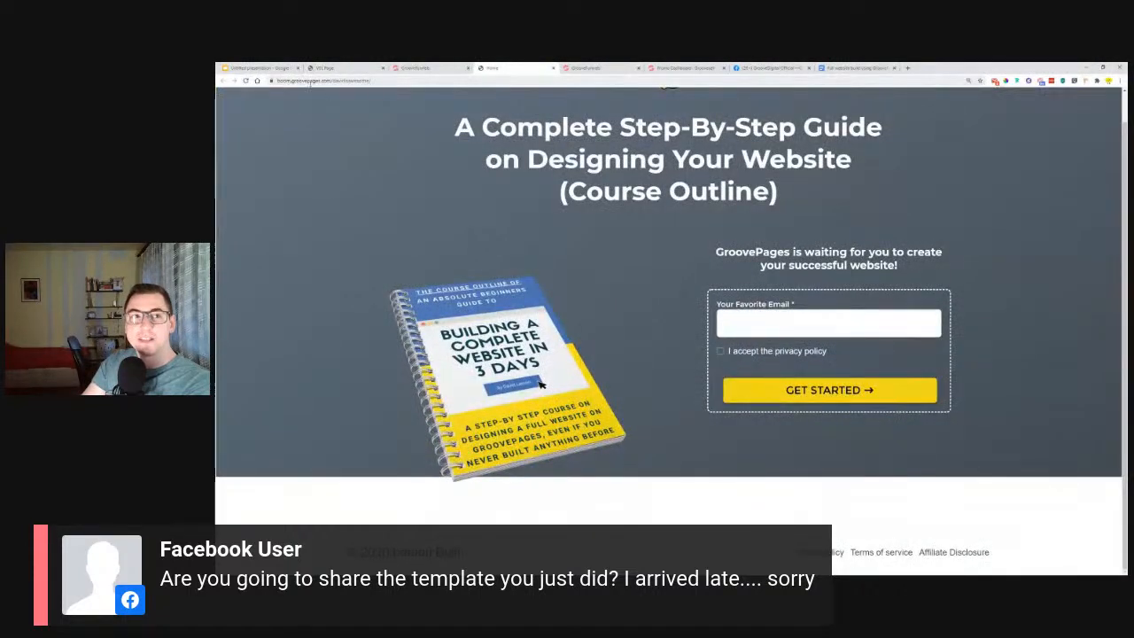
pyautogui.click(335, 68)
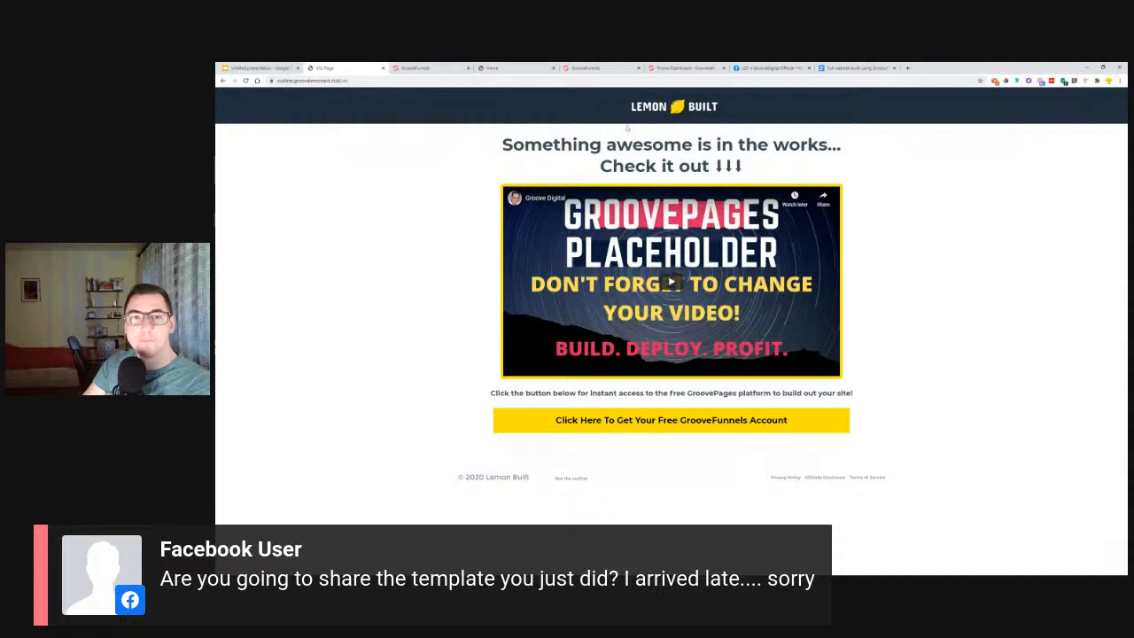
pyautogui.click(1103, 67)
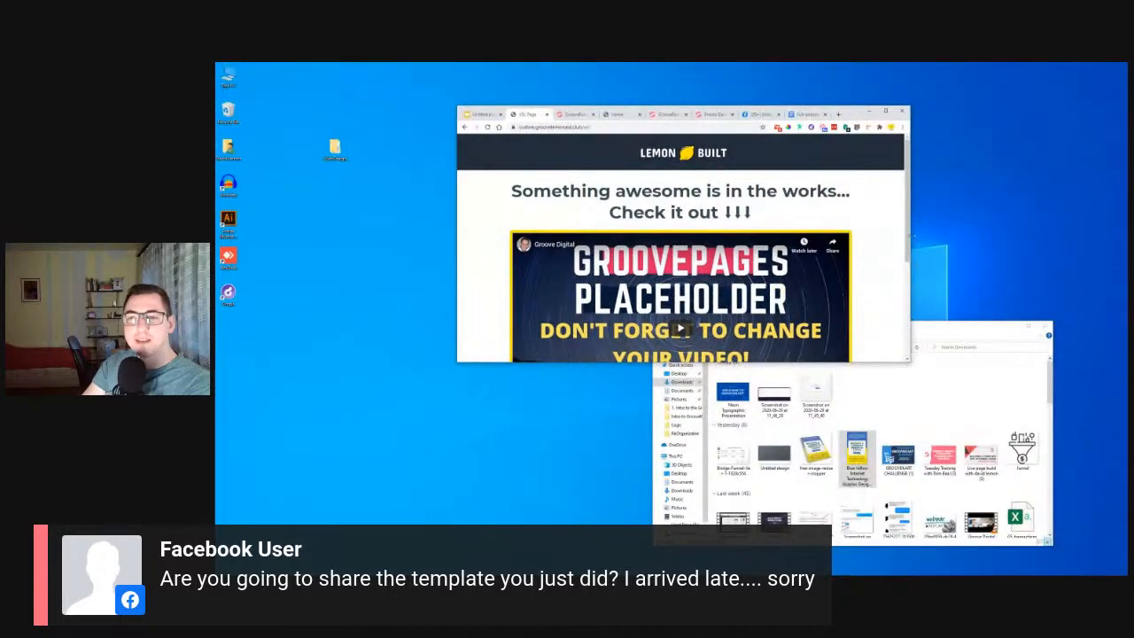
pyautogui.moveTo(909, 257); pyautogui.dragTo(828, 261)
pyautogui.moveTo(829, 362); pyautogui.dragTo(859, 553)
pyautogui.moveTo(860, 369); pyautogui.dragTo(986, 372)
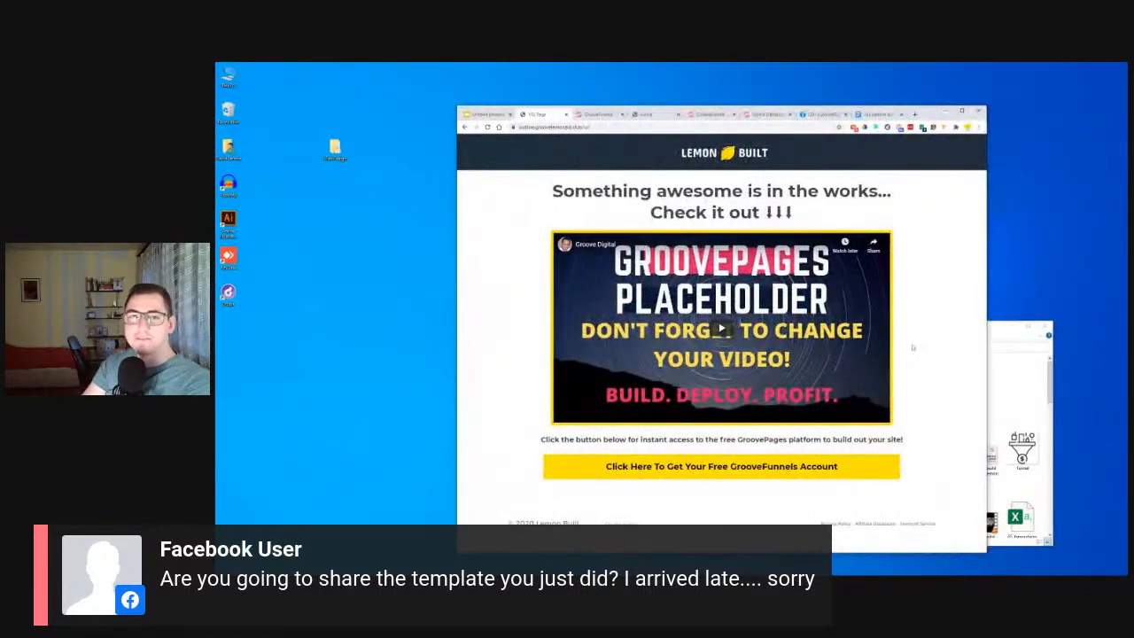
# Open the published site's opt-in home page, narrow the window to phone width to check its responsiveness, and maximize it again.
pyautogui.click(599, 128)
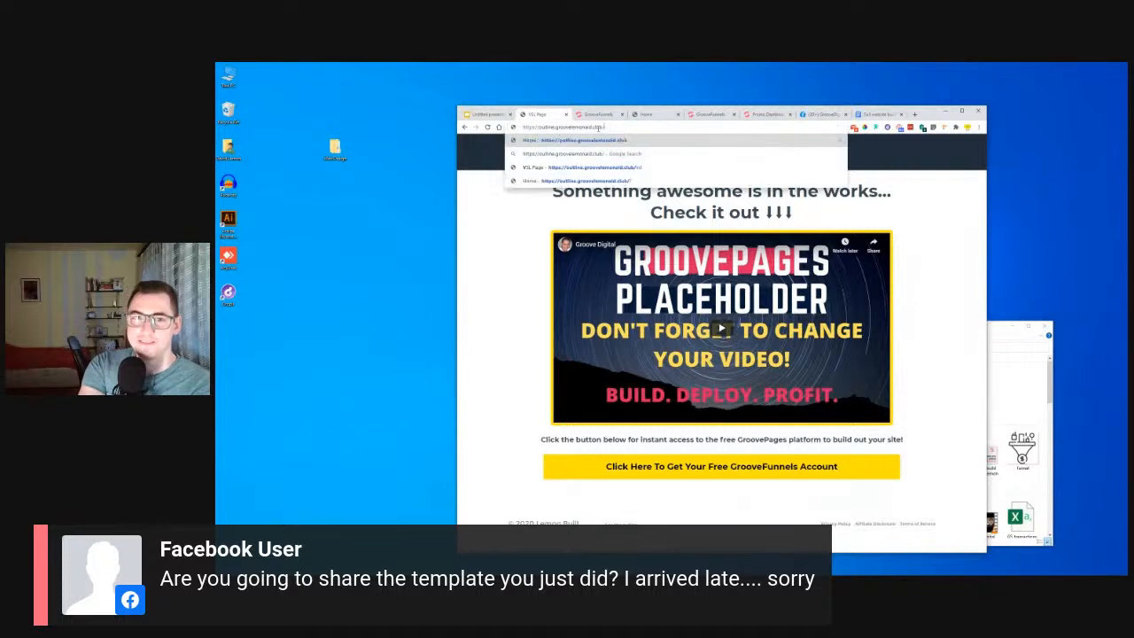
pyautogui.press('Return')
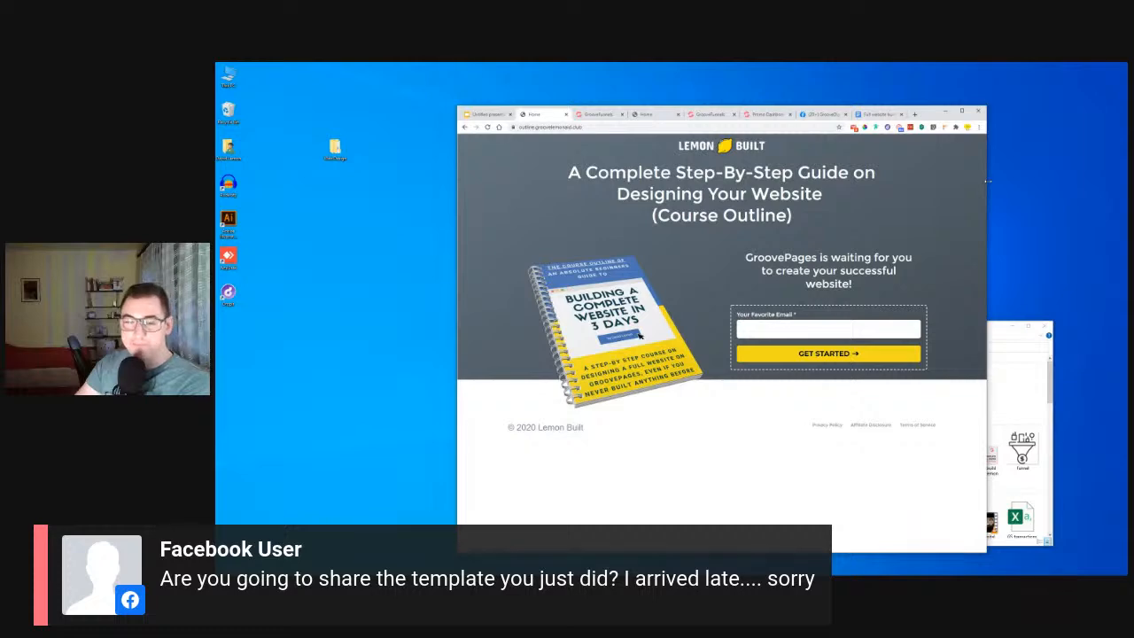
pyautogui.moveTo(988, 181); pyautogui.dragTo(620, 225)
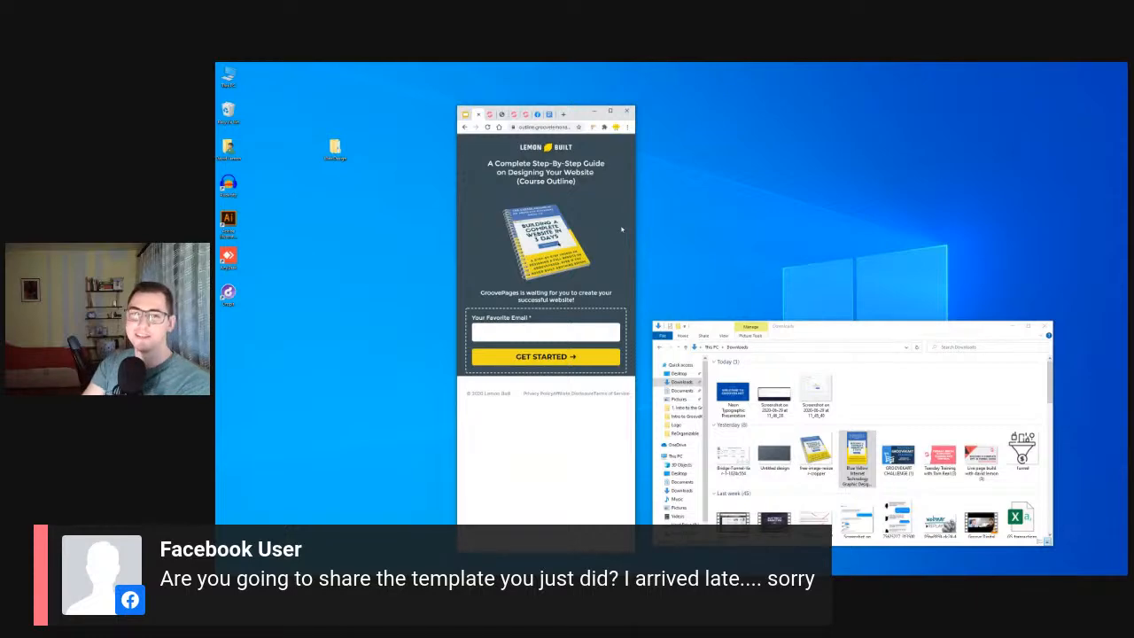
pyautogui.click(610, 111)
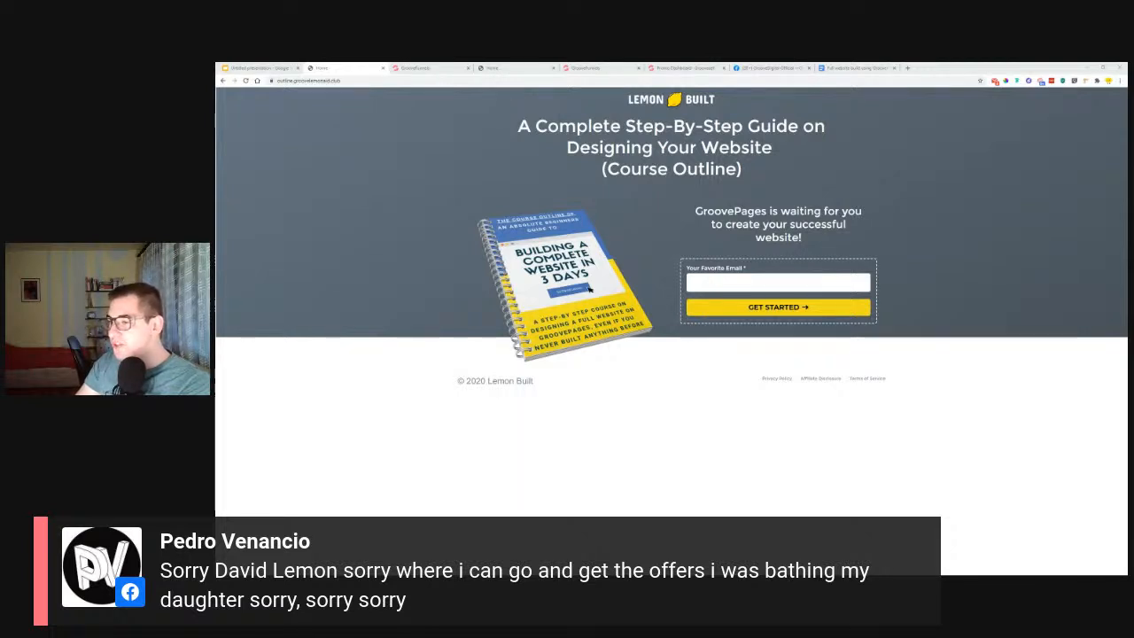
# Return to the published opt-in page, open the site's vsl page and copy the address of its "See the author" footer link.
pyautogui.click(879, 67)
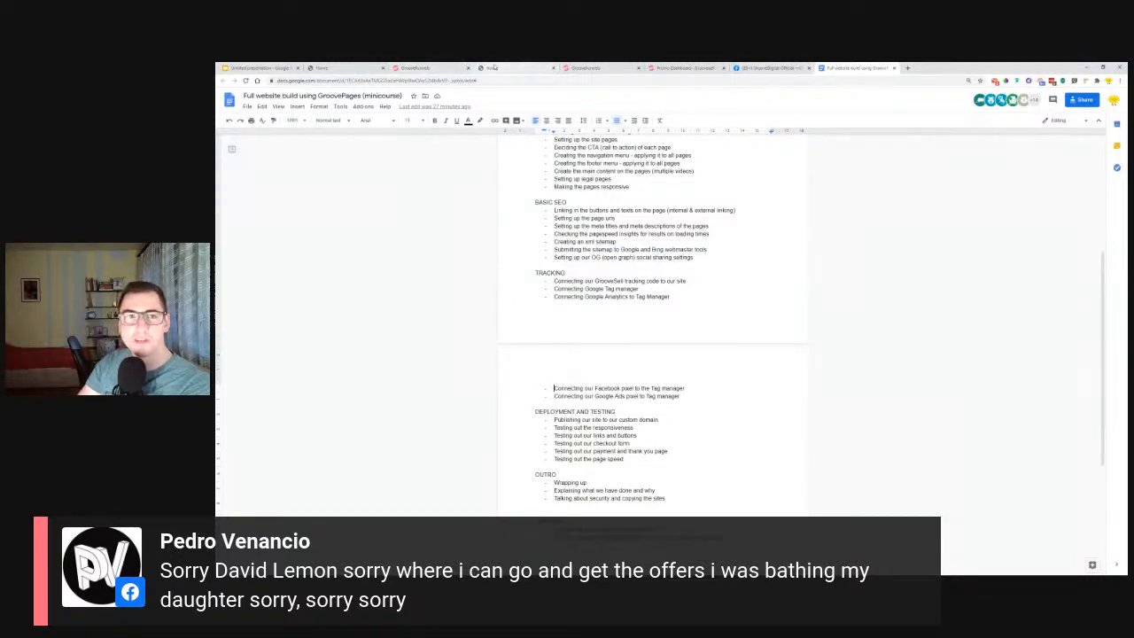
pyautogui.click(323, 67)
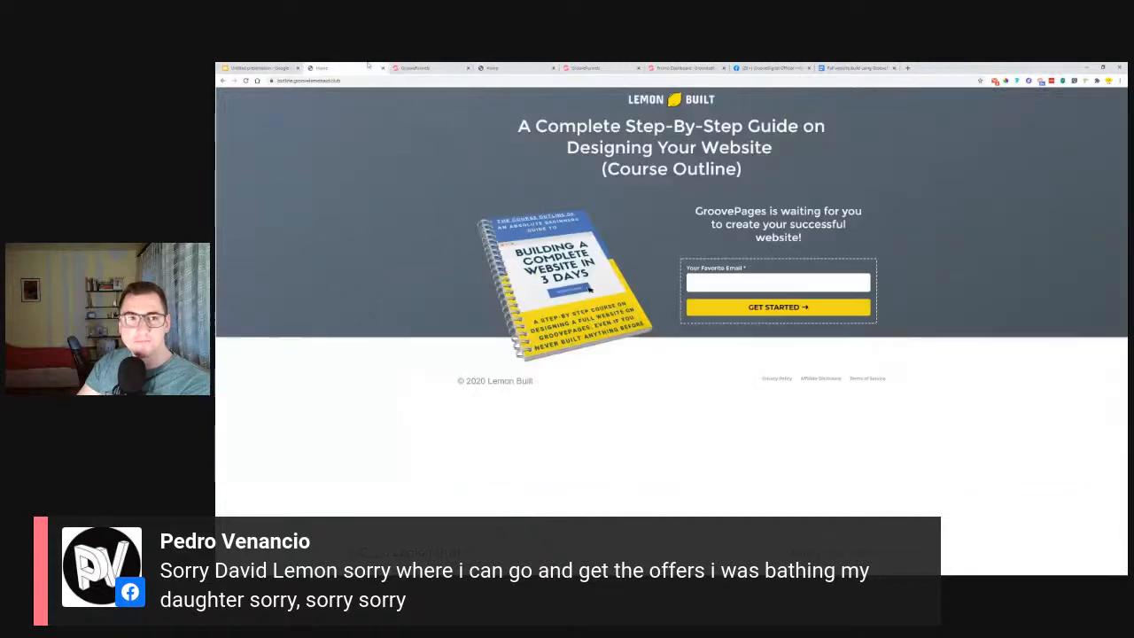
pyautogui.click(514, 68)
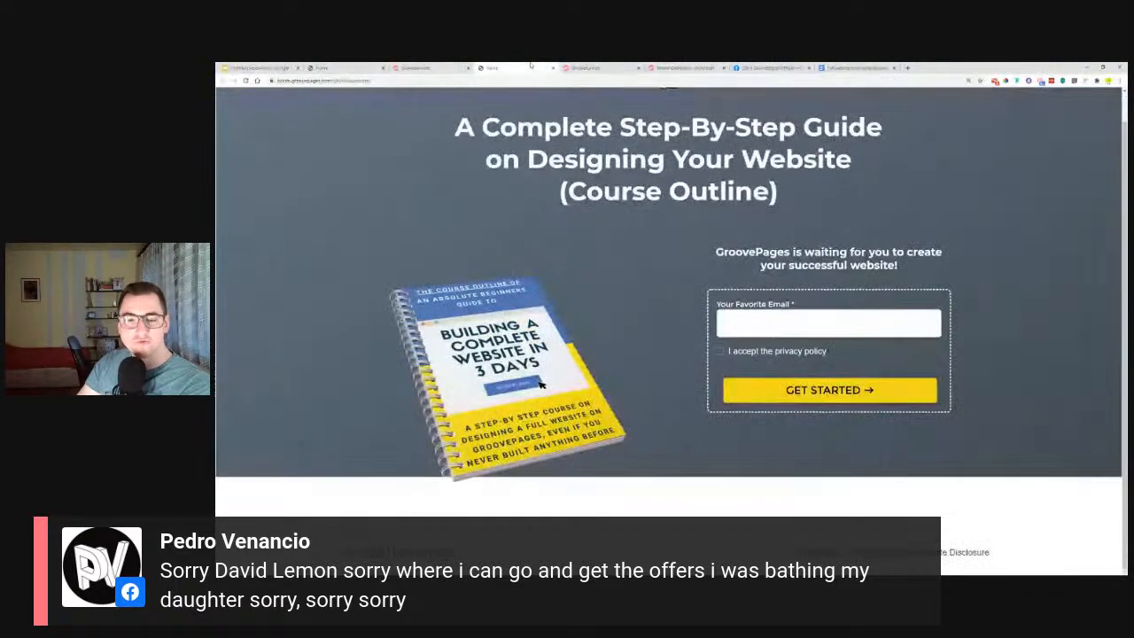
pyautogui.click(321, 67)
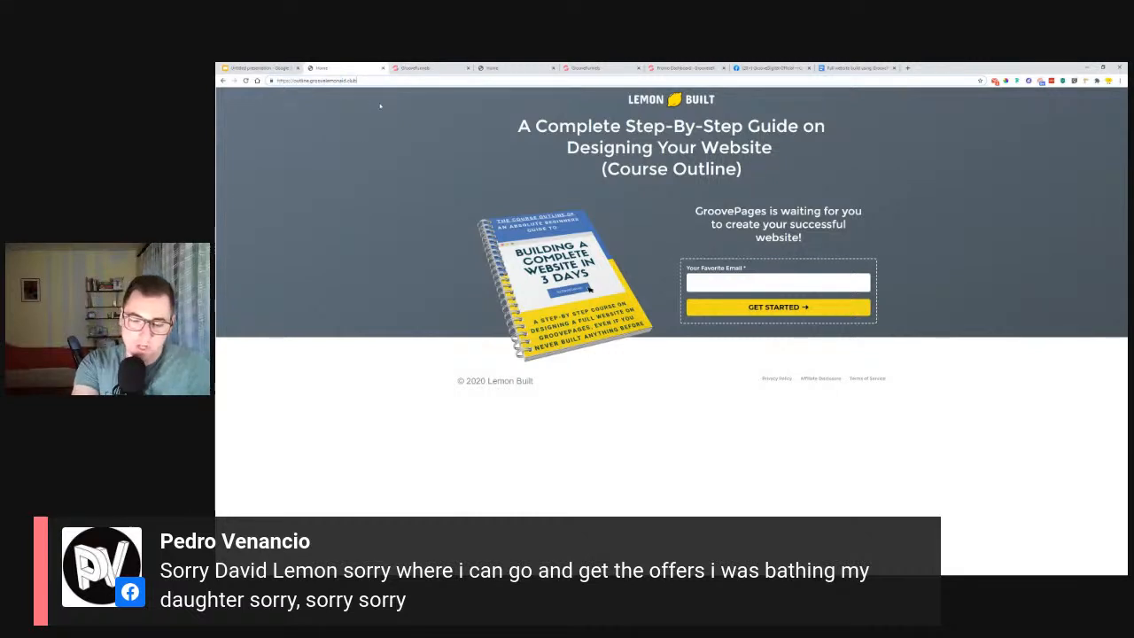
pyautogui.hotkey('ctrl', 'l')
pyautogui.write('vsl')
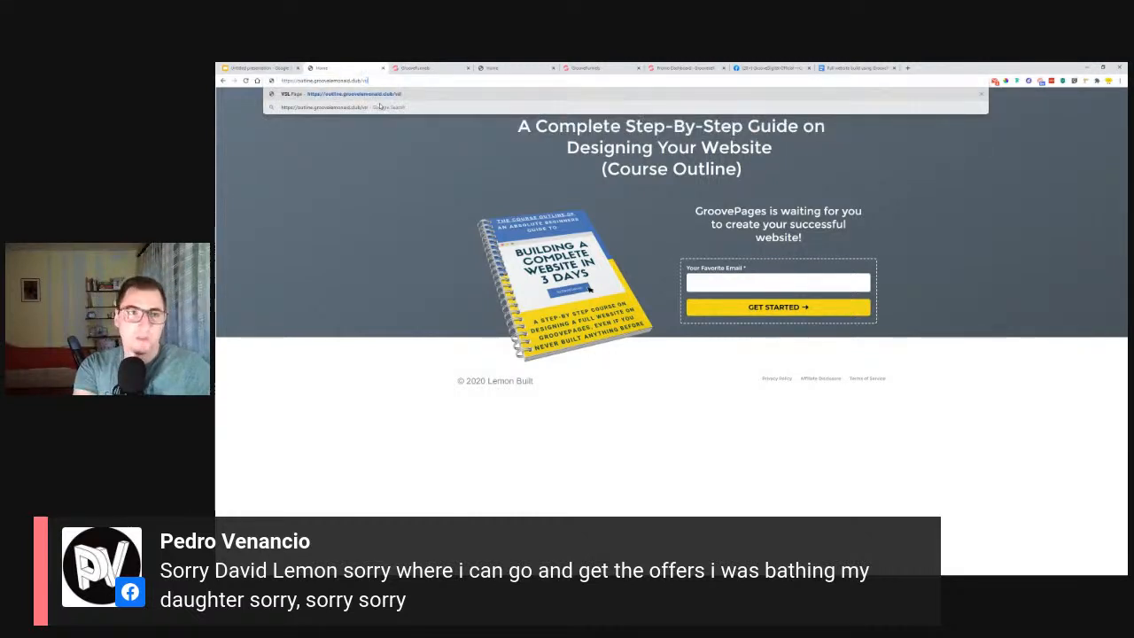
pyautogui.press('Return')
pyautogui.rightClick(567, 479)
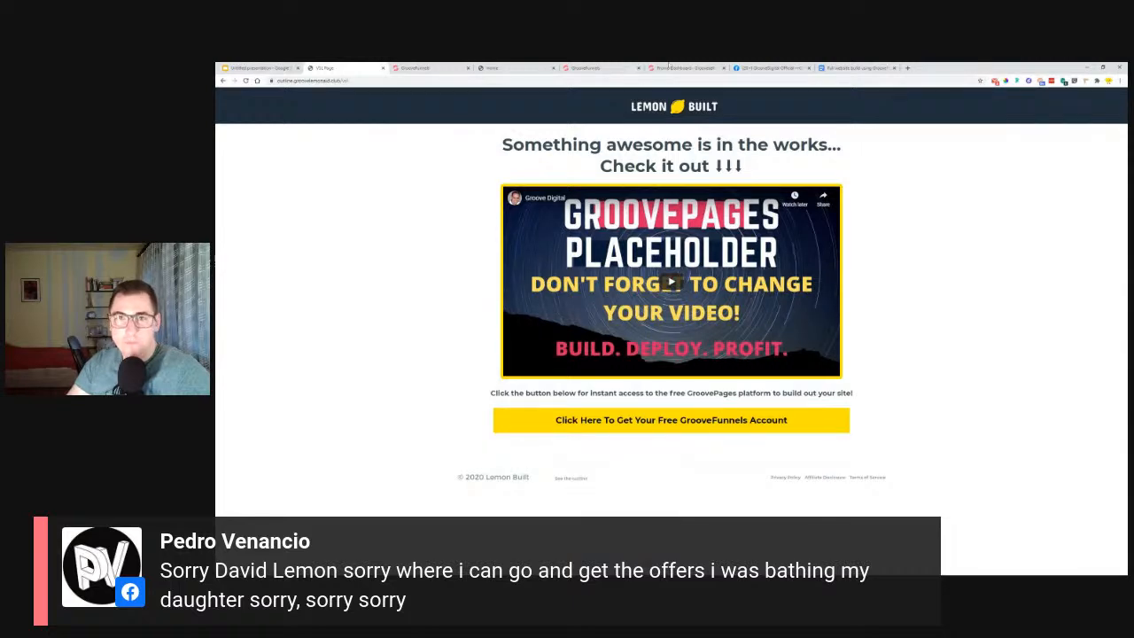
# Switch to the Facebook group and post the copied link as a comment on the live opt-in funnel video.
pyautogui.click(769, 68)
pyautogui.scroll(-15, 666, 437)
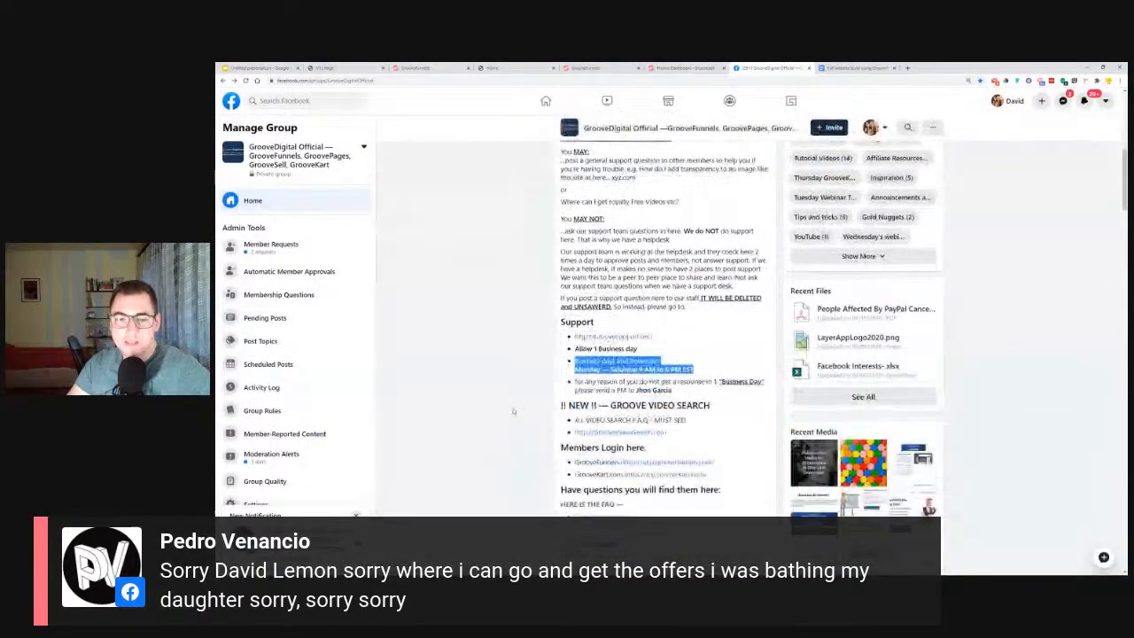
pyautogui.scroll(-3, 522, 402)
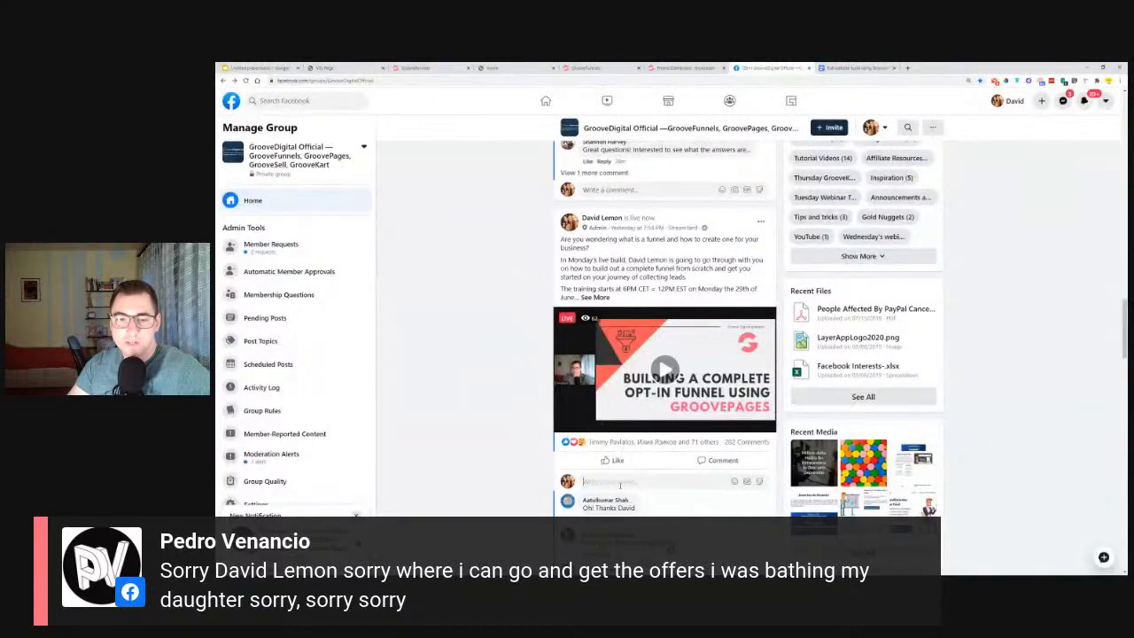
pyautogui.rightClick(622, 349)
pyautogui.click(660, 404)
pyautogui.press('Return')
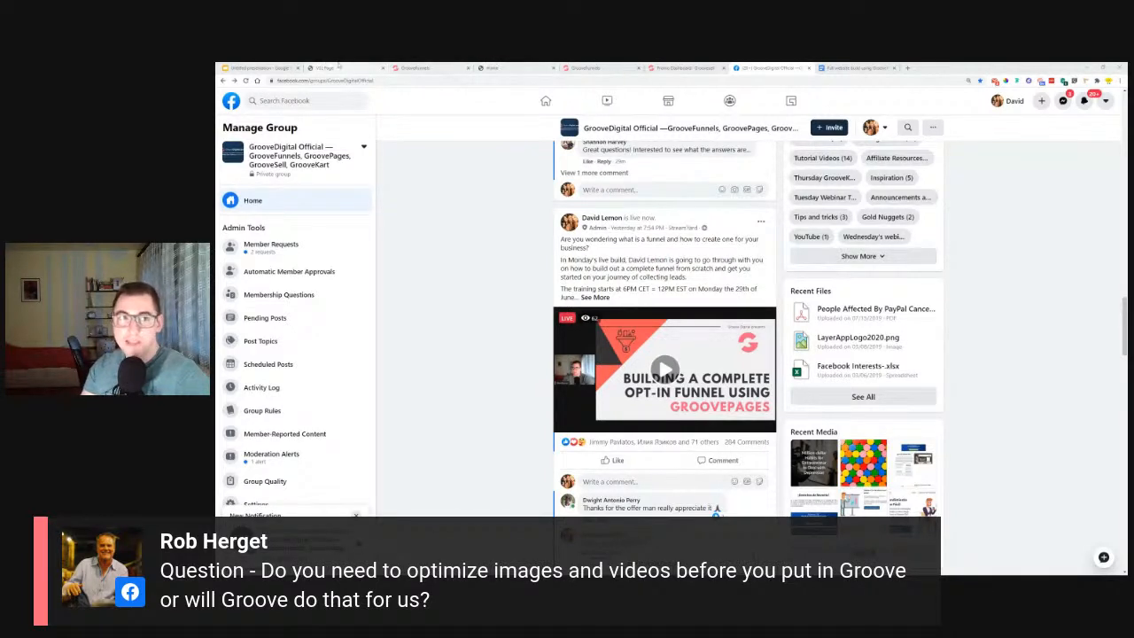
pyautogui.click(259, 68)
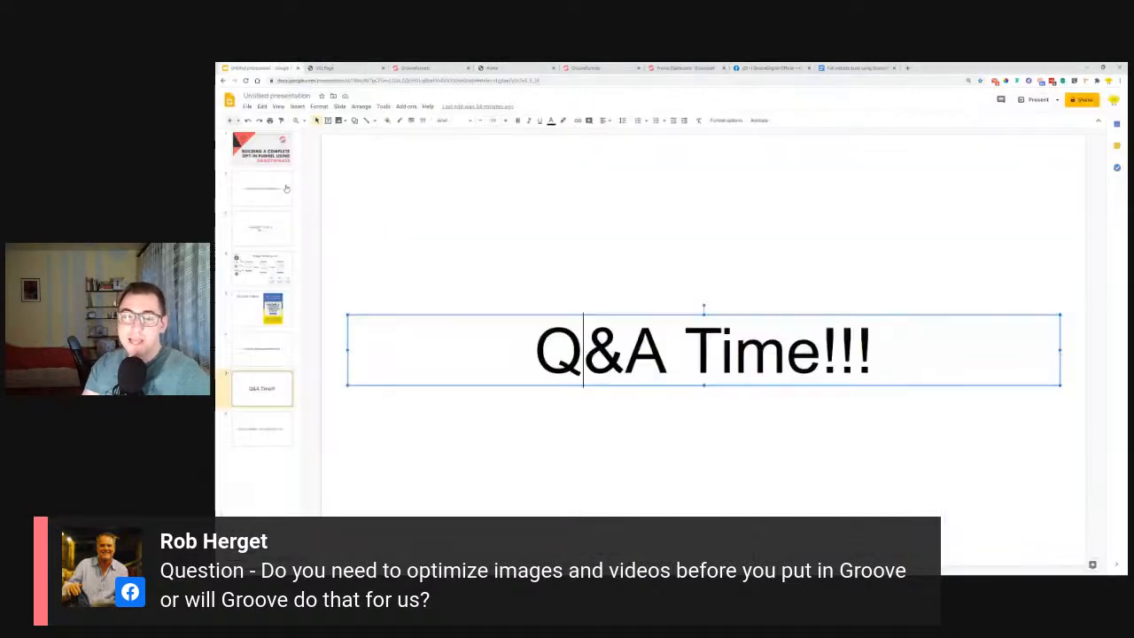
pyautogui.click(725, 248)
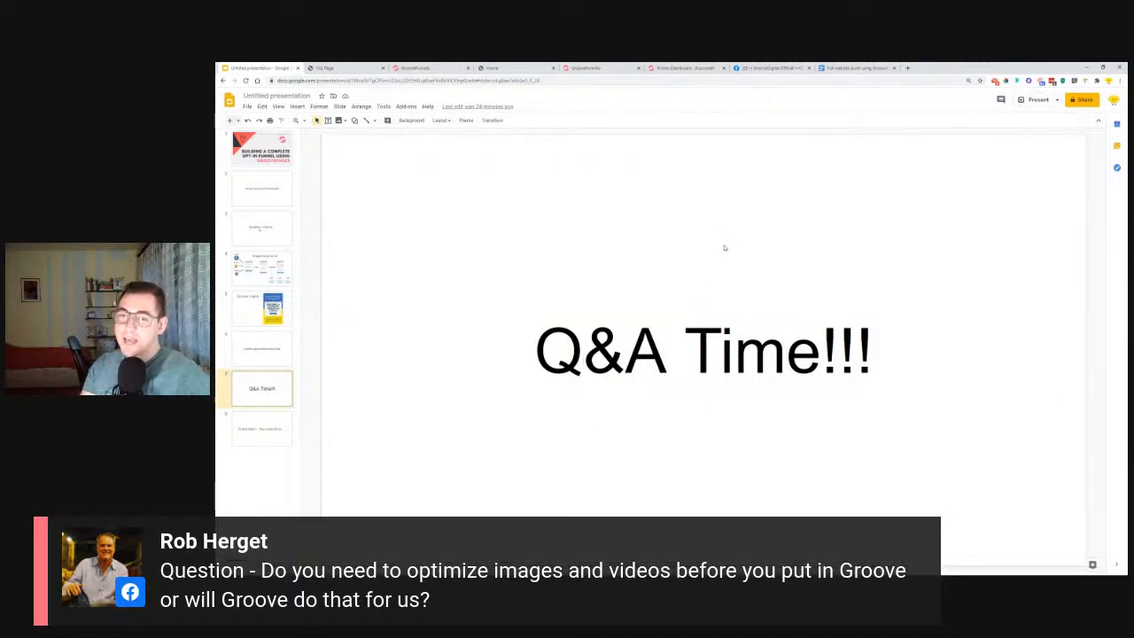
# Search Google for pagespeed in a new tab and open the PageSpeed Insights site.
pyautogui.click(908, 67)
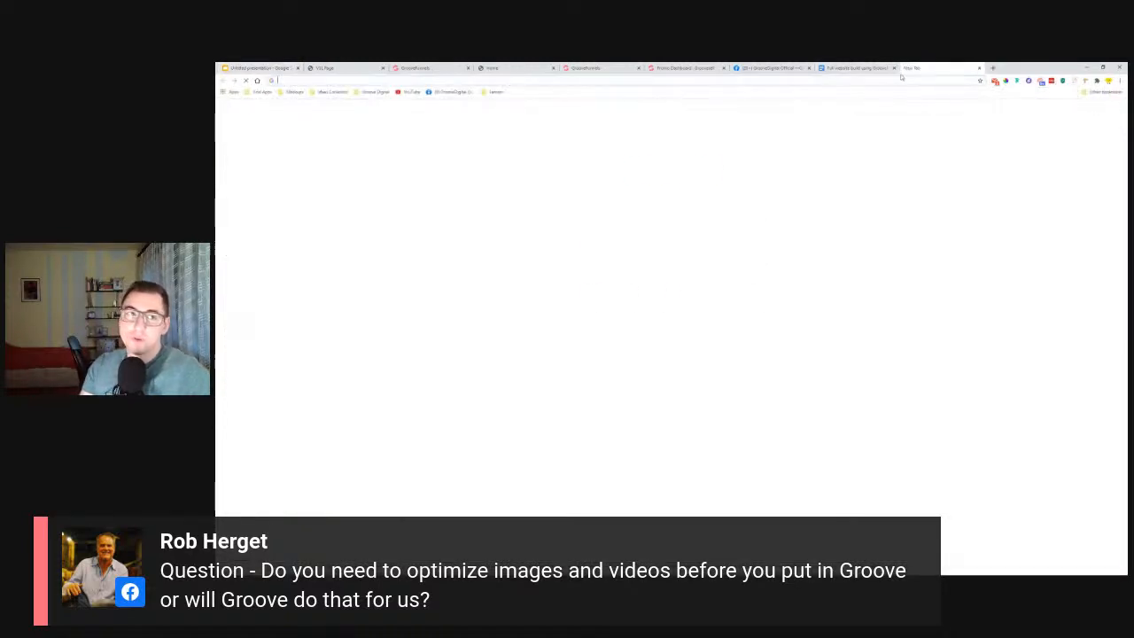
pyautogui.write('pages')
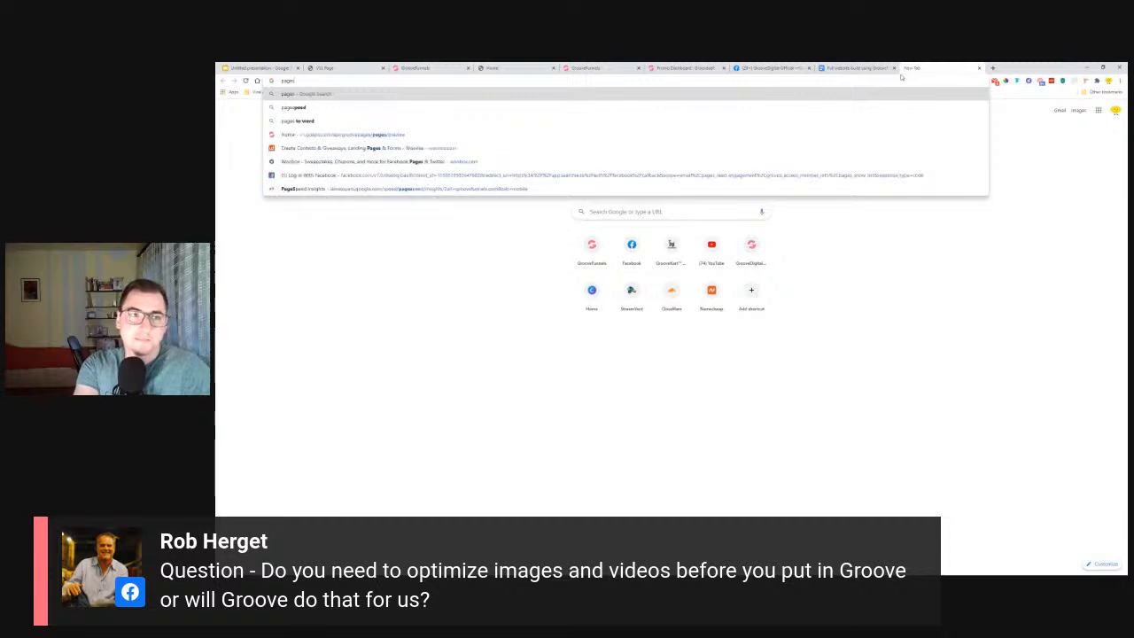
pyautogui.press('Down')
pyautogui.press('Down')
pyautogui.press('Down')
pyautogui.press('Down')
pyautogui.press('Down')
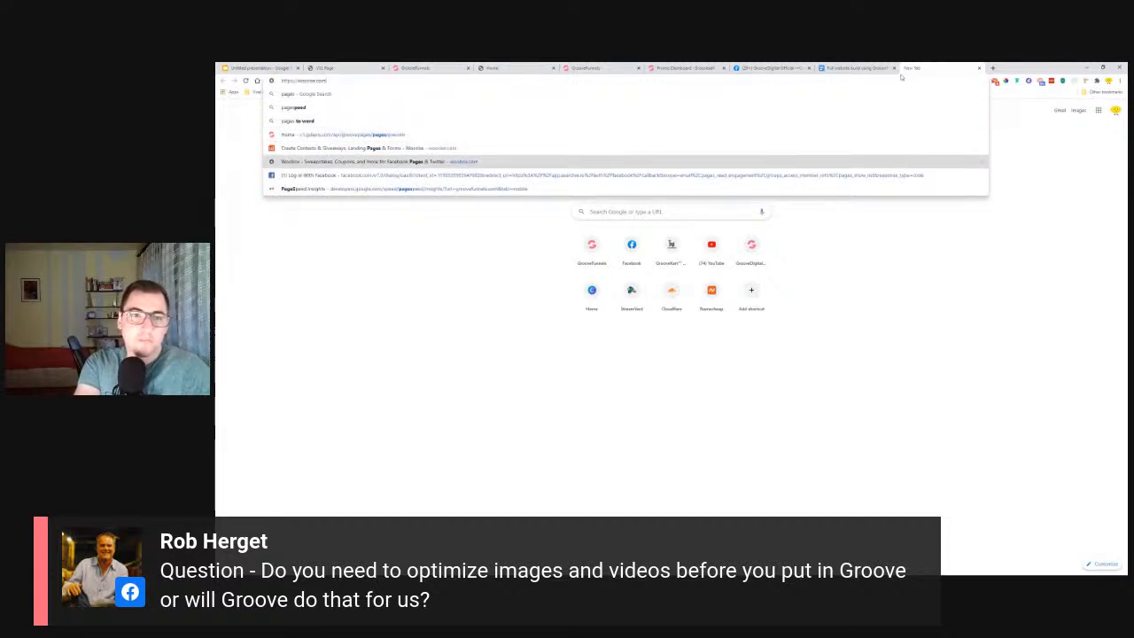
pyautogui.press('Up')
pyautogui.press('Up')
pyautogui.press('Up')
pyautogui.press('Up')
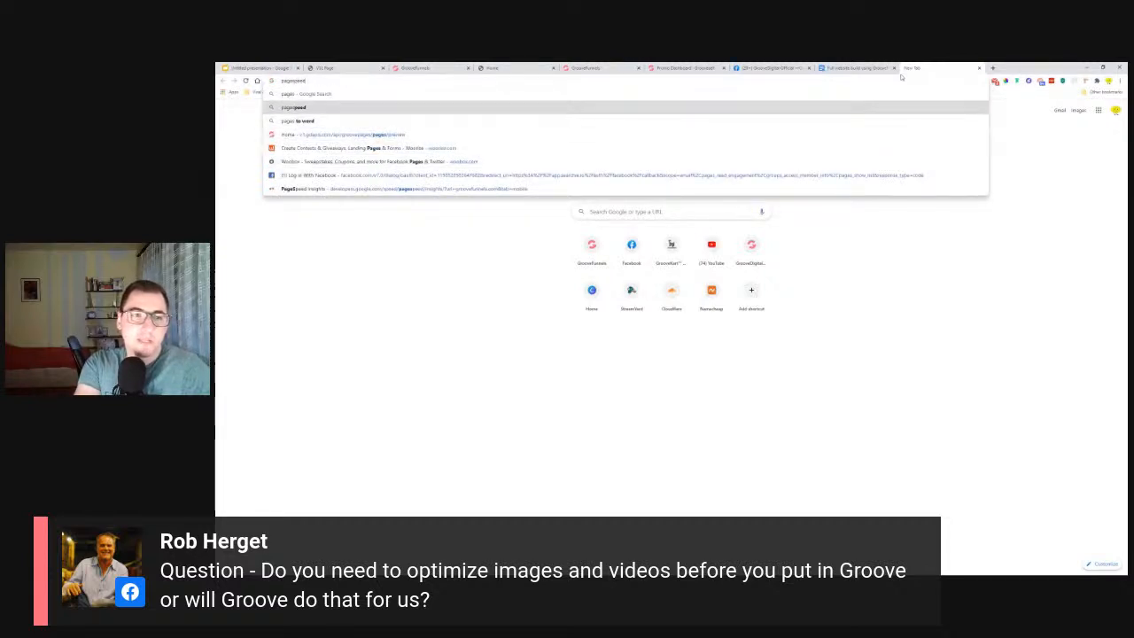
pyautogui.press('Return')
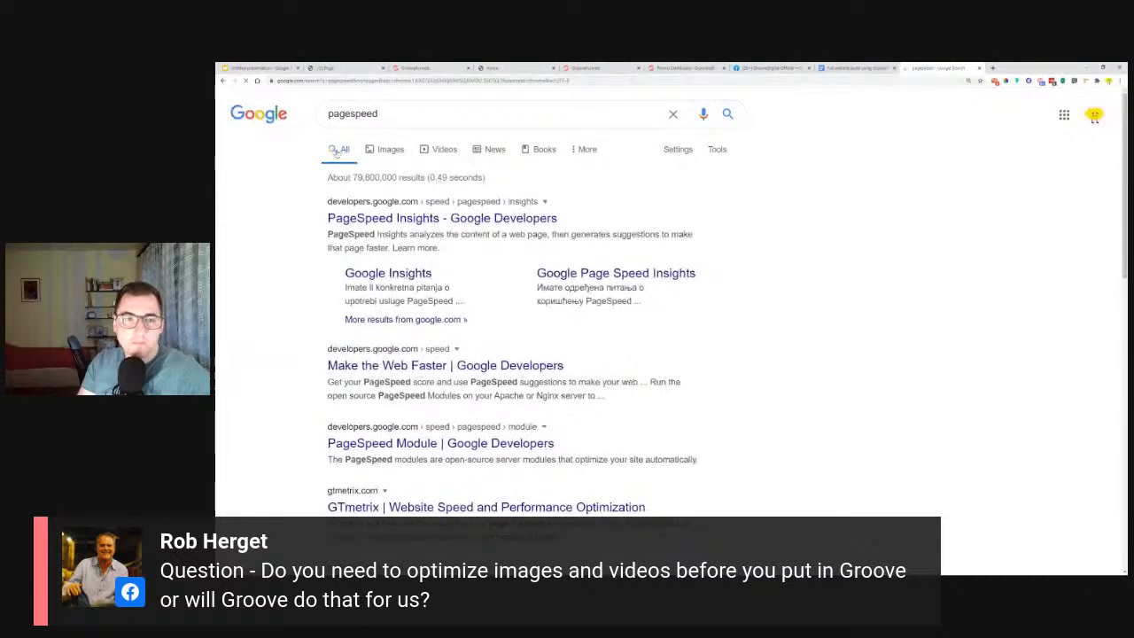
pyautogui.click(550, 219)
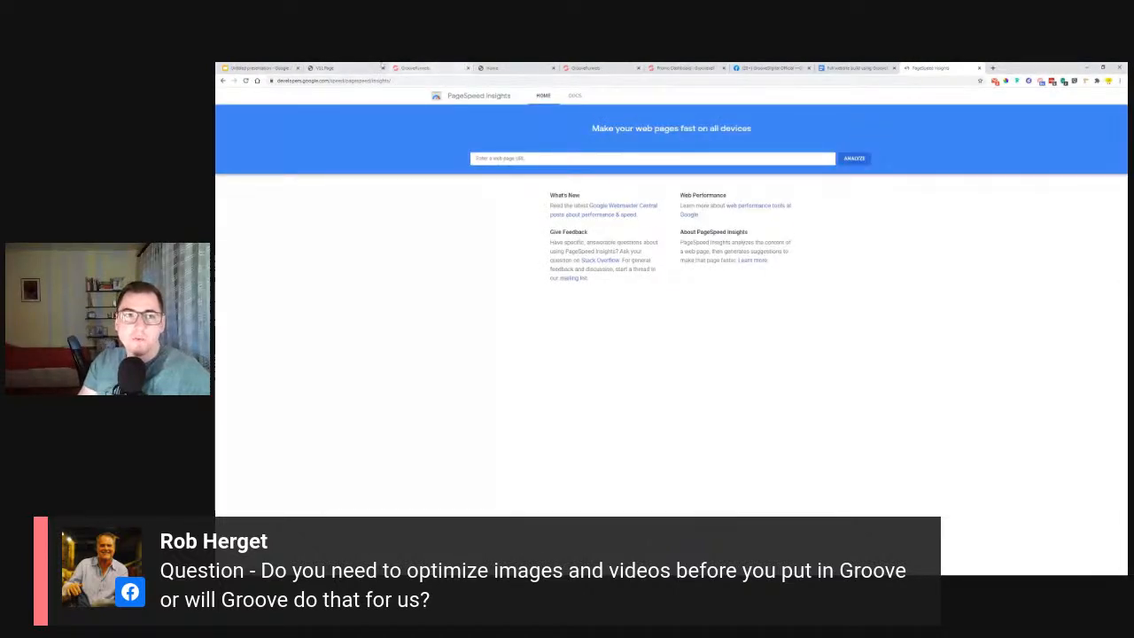
# Copy the published vsl page's address into PageSpeed Insights and run the speed analysis on it.
pyautogui.click(354, 67)
pyautogui.click(338, 80)
pyautogui.rightClick(338, 81)
pyautogui.click(372, 115)
pyautogui.click(926, 67)
pyautogui.rightClick(600, 158)
pyautogui.click(621, 215)
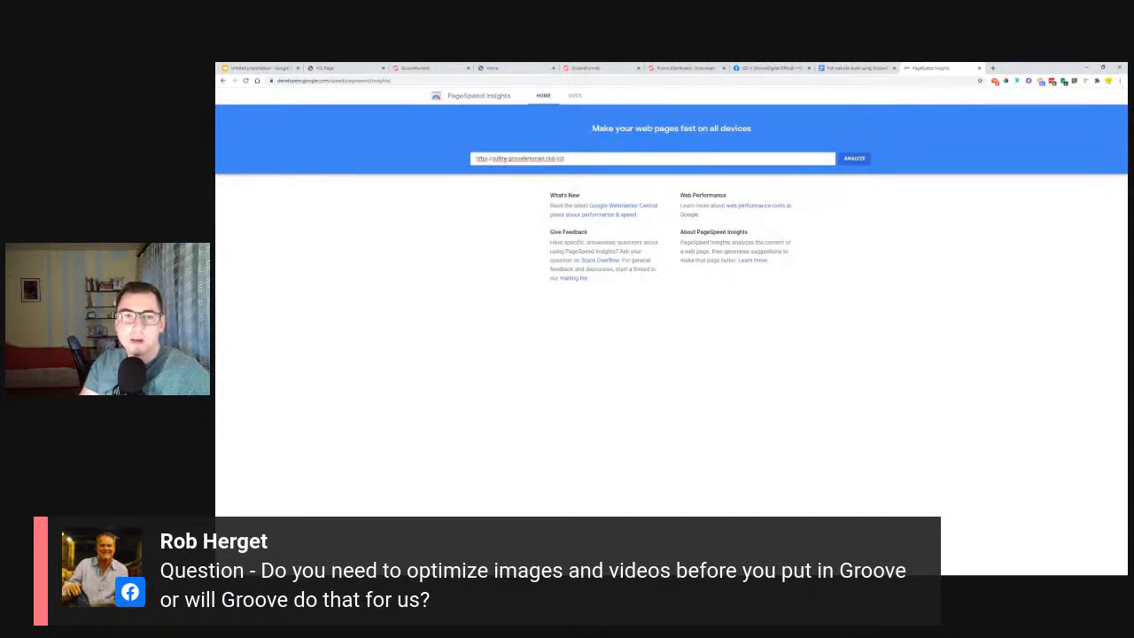
pyautogui.click(854, 158)
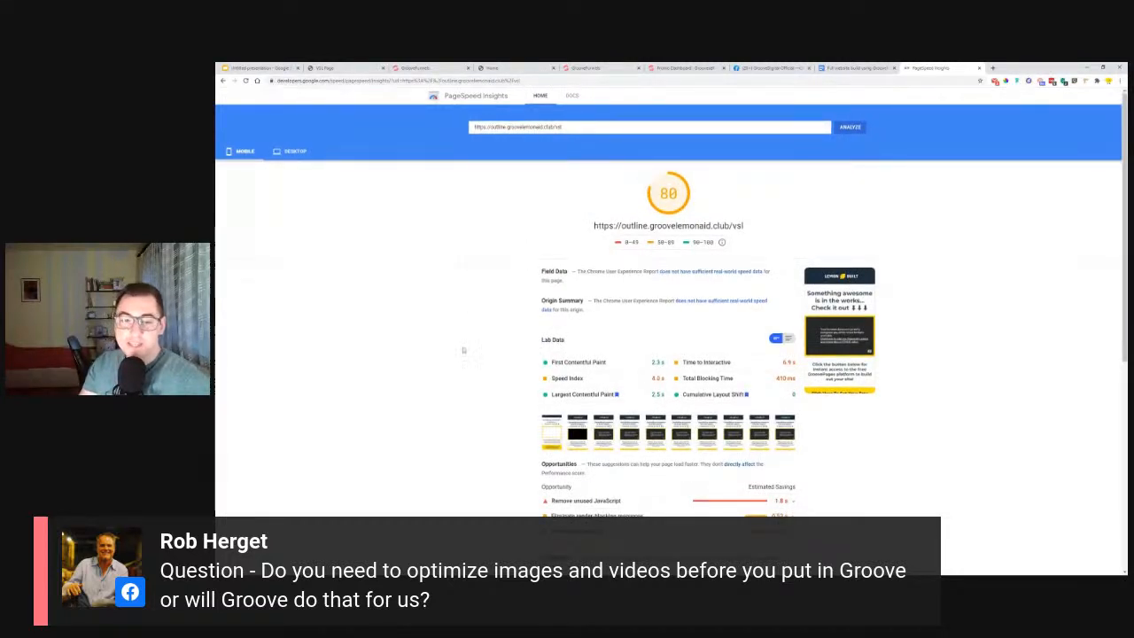
# Look through the vsl page's mobile speed report, then check its desktop results and score.
pyautogui.scroll(-5, 465, 352)
pyautogui.scroll(-2, 465, 353)
pyautogui.scroll(5, 465, 354)
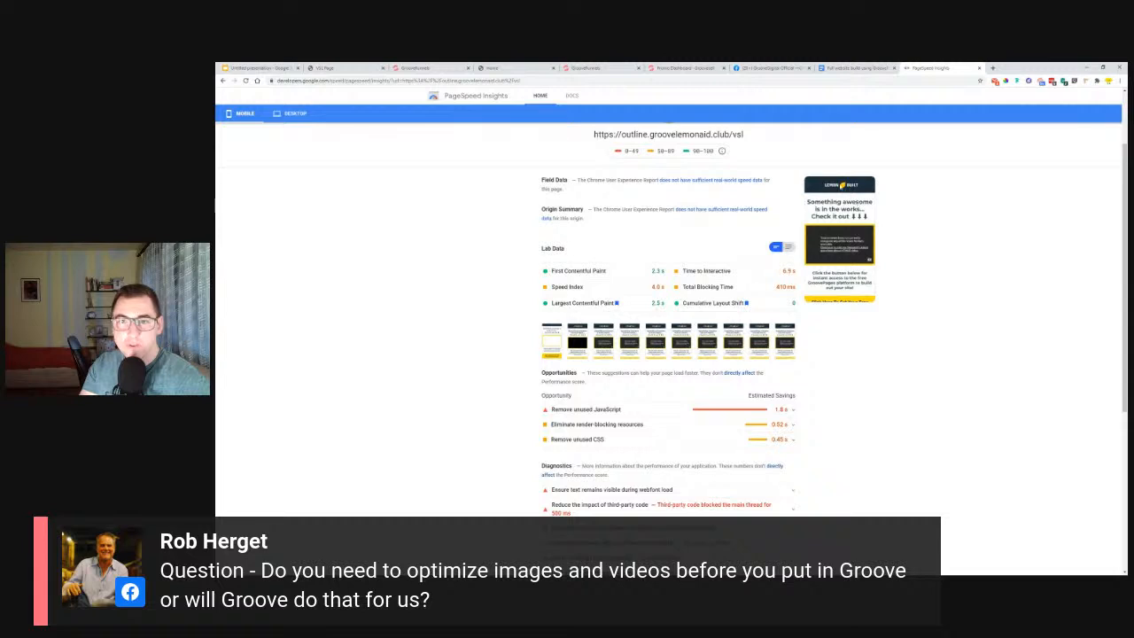
pyautogui.click(295, 114)
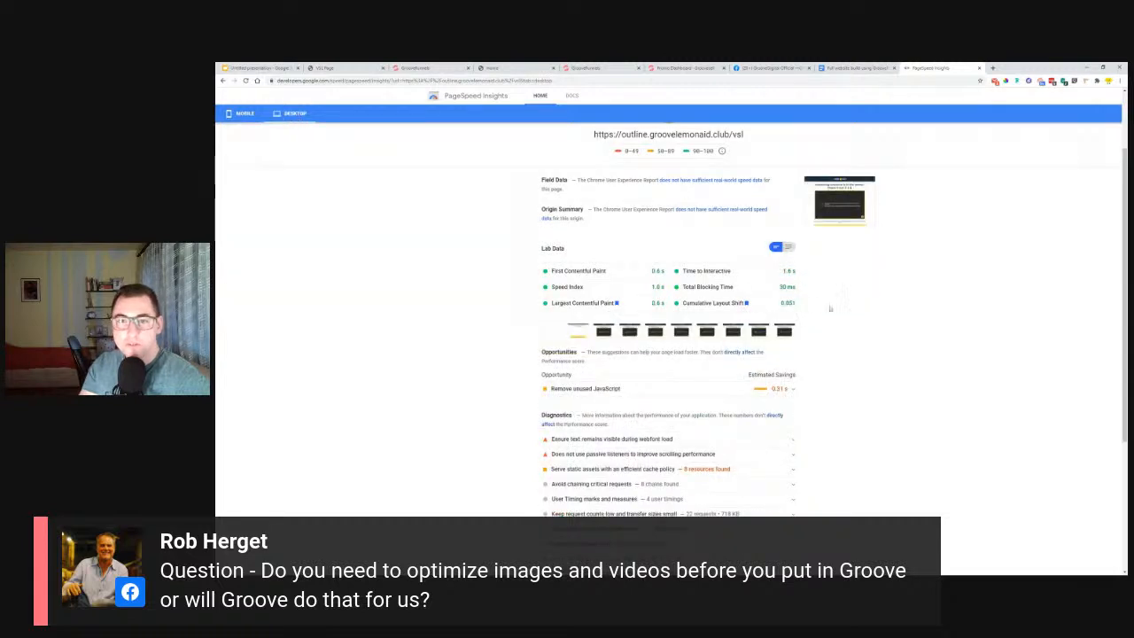
pyautogui.scroll(1, 600, 258)
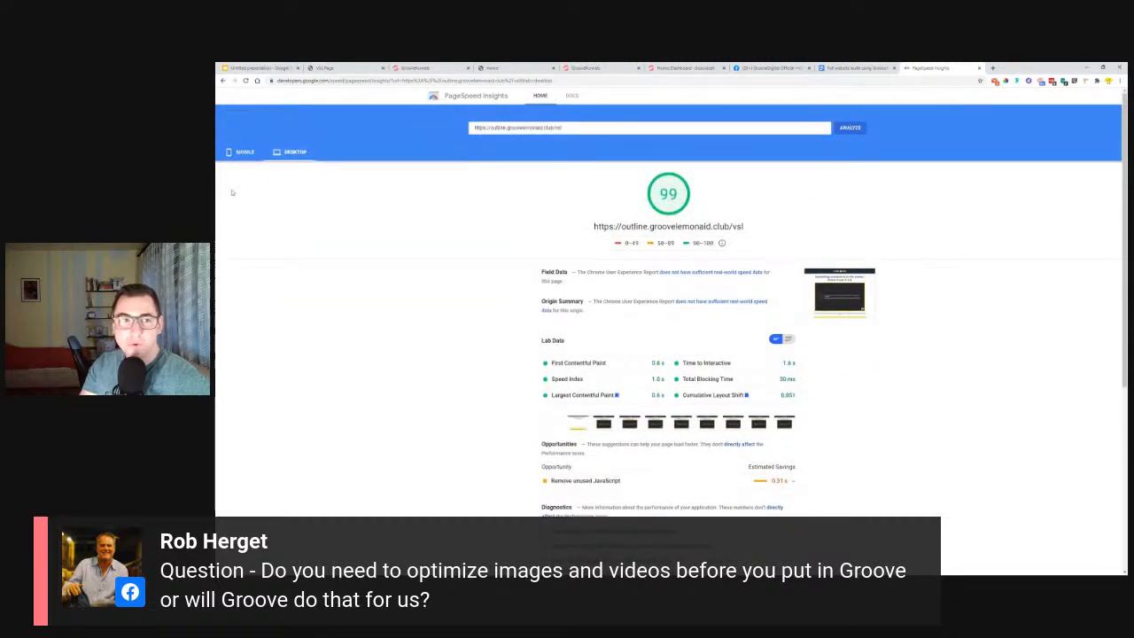
# Go back to the mobile report, review its opportunities and diagnostics, and expand the descriptions of the Lab Data metrics.
pyautogui.click(242, 160)
pyautogui.scroll(-2, 438, 291)
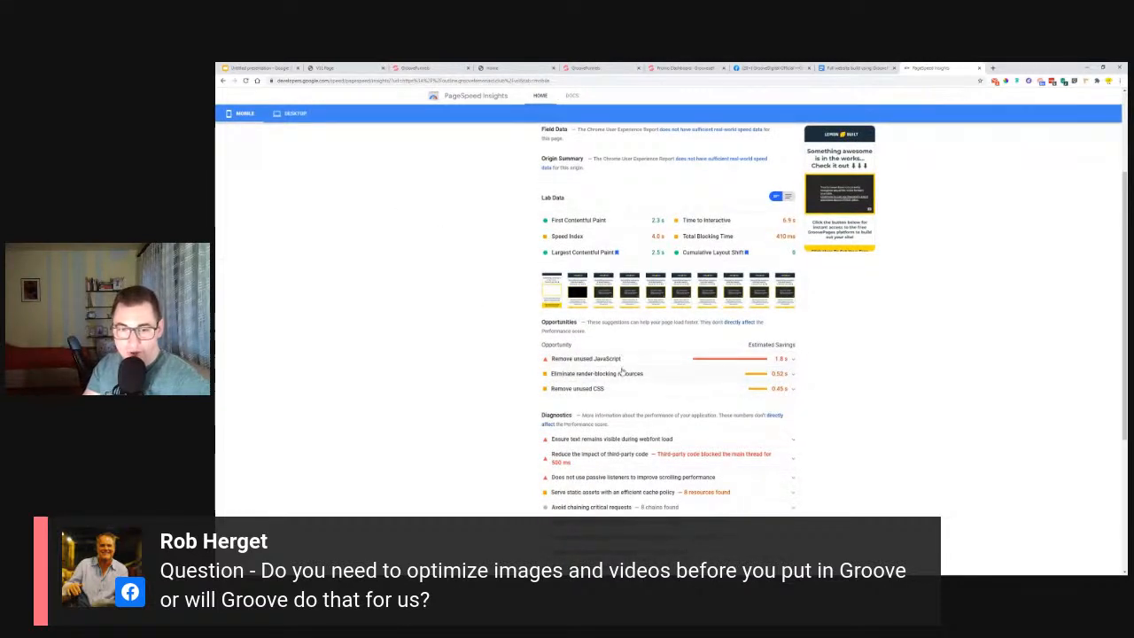
pyautogui.scroll(-1, 535, 406)
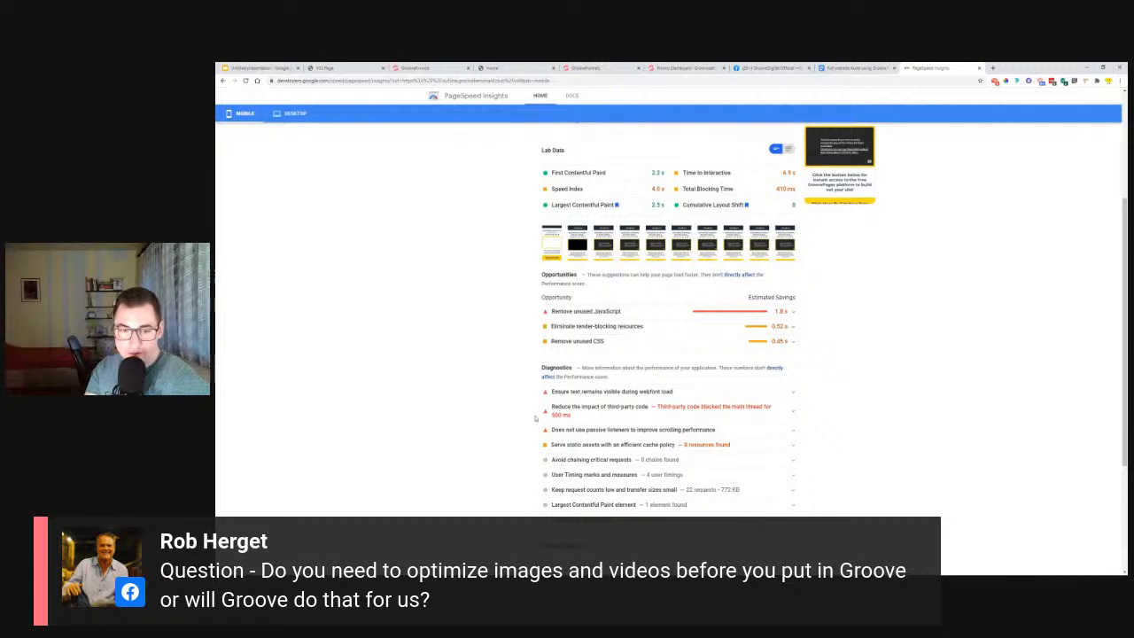
pyautogui.scroll(-1, 537, 437)
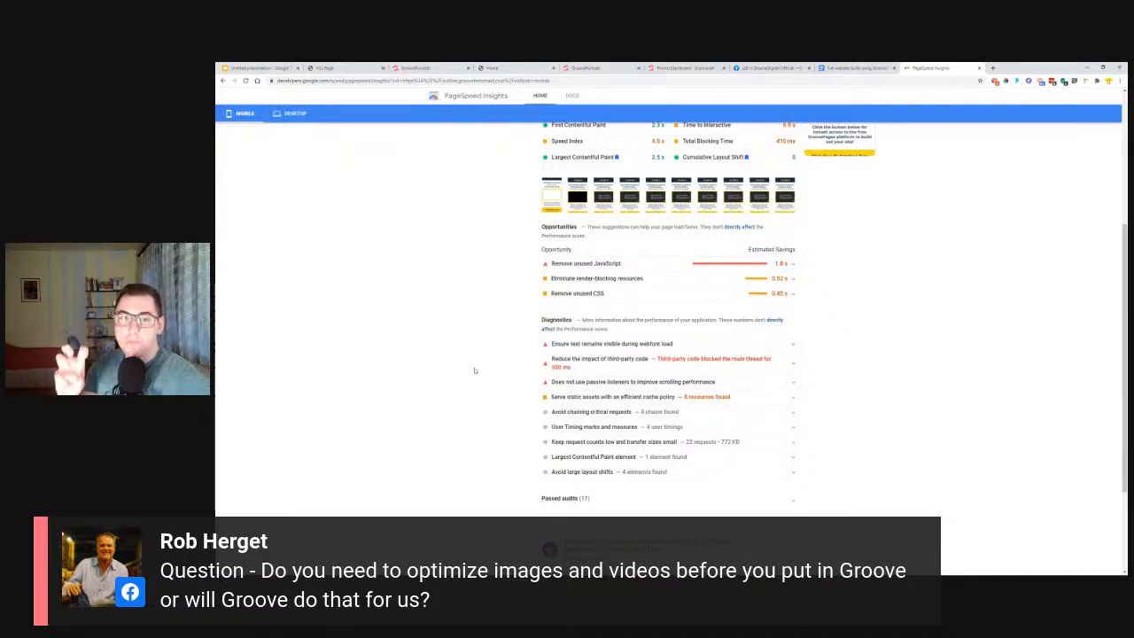
pyautogui.scroll(1, 474, 371)
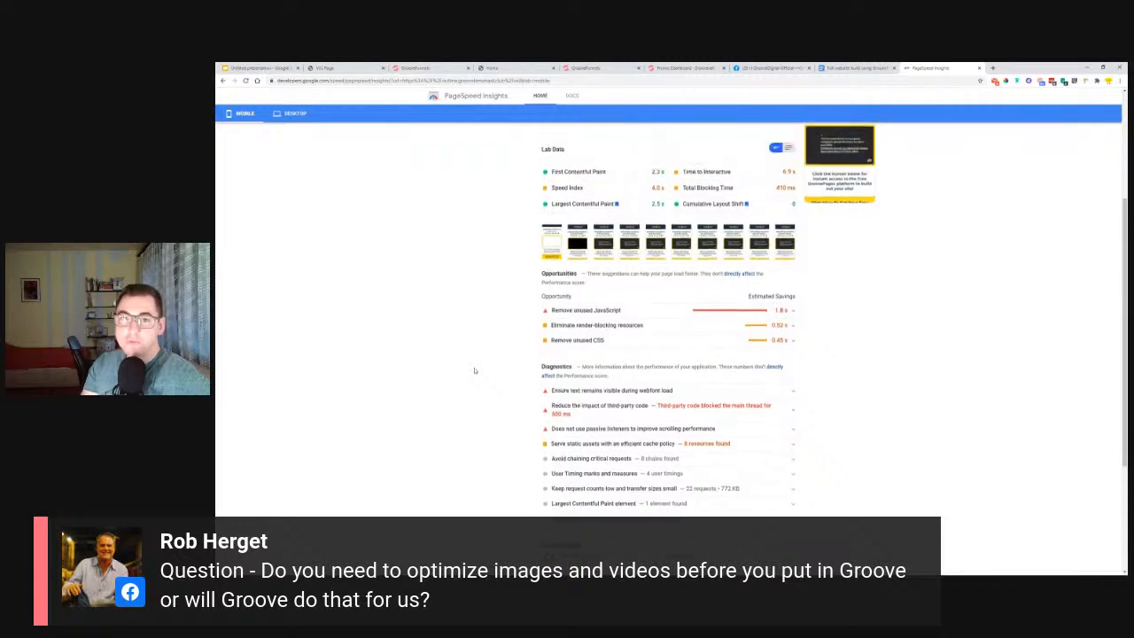
pyautogui.click(788, 148)
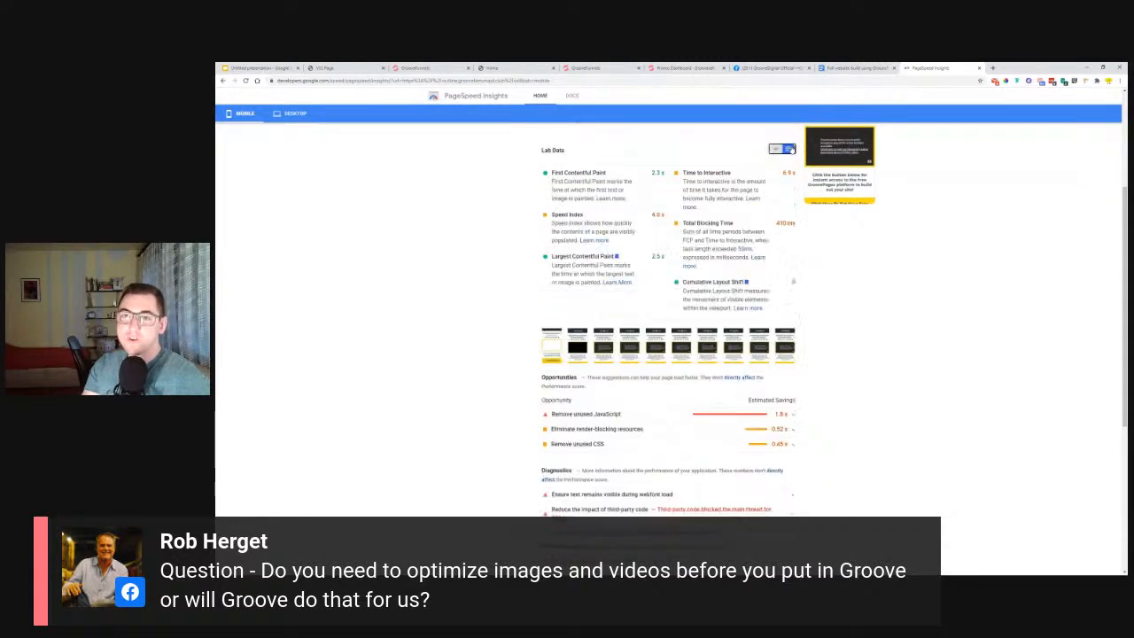
pyautogui.scroll(-4, 410, 368)
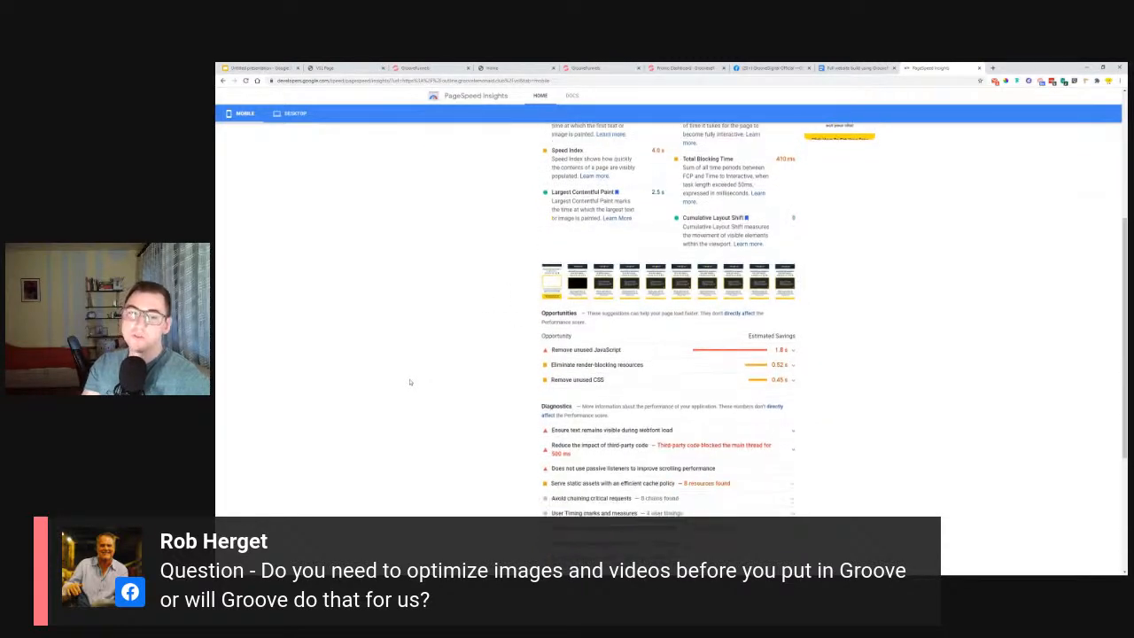
pyautogui.scroll(8, 403, 282)
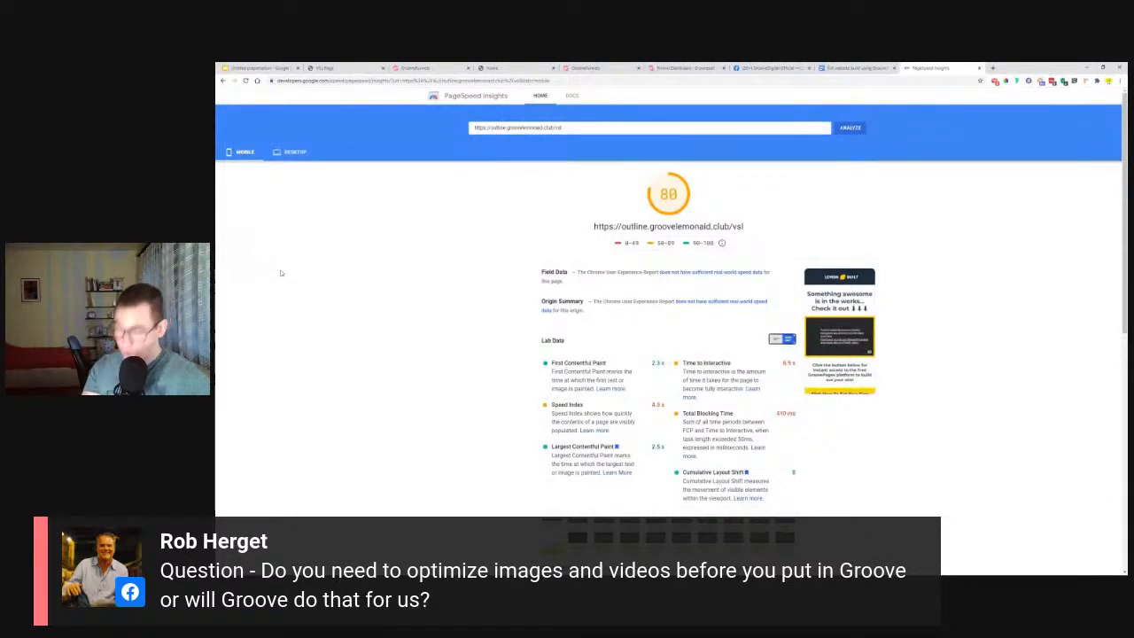
# Search Google for image compressor in a new tab and open the imagecompressor.com result.
pyautogui.click(993, 68)
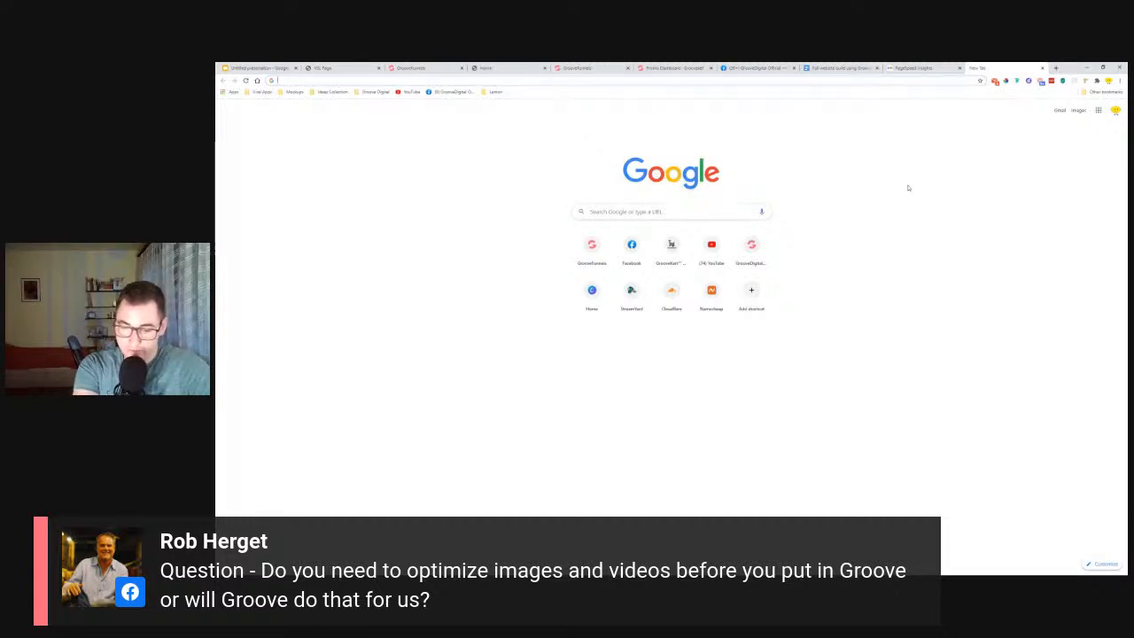
pyautogui.write('image')
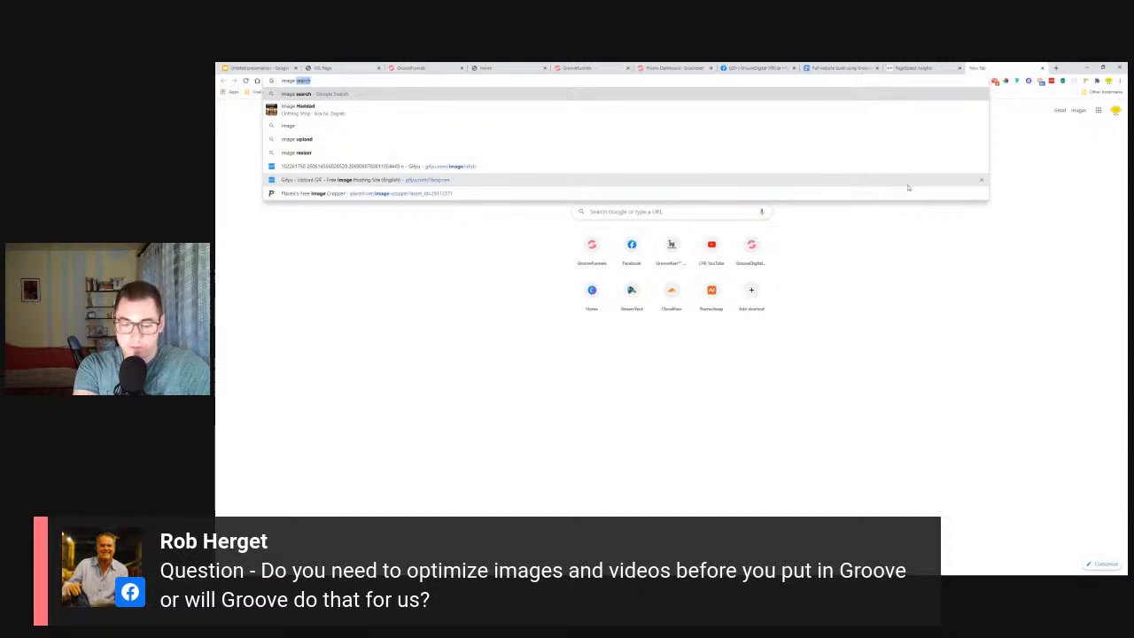
pyautogui.write(' co')
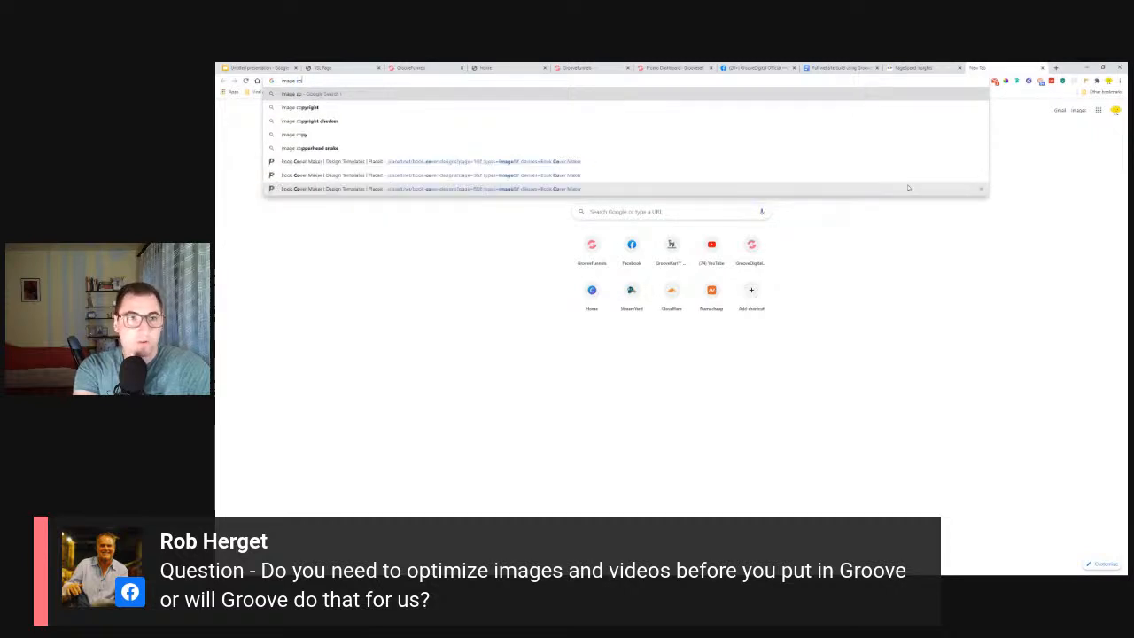
pyautogui.write('mpressor')
pyautogui.press('Return')
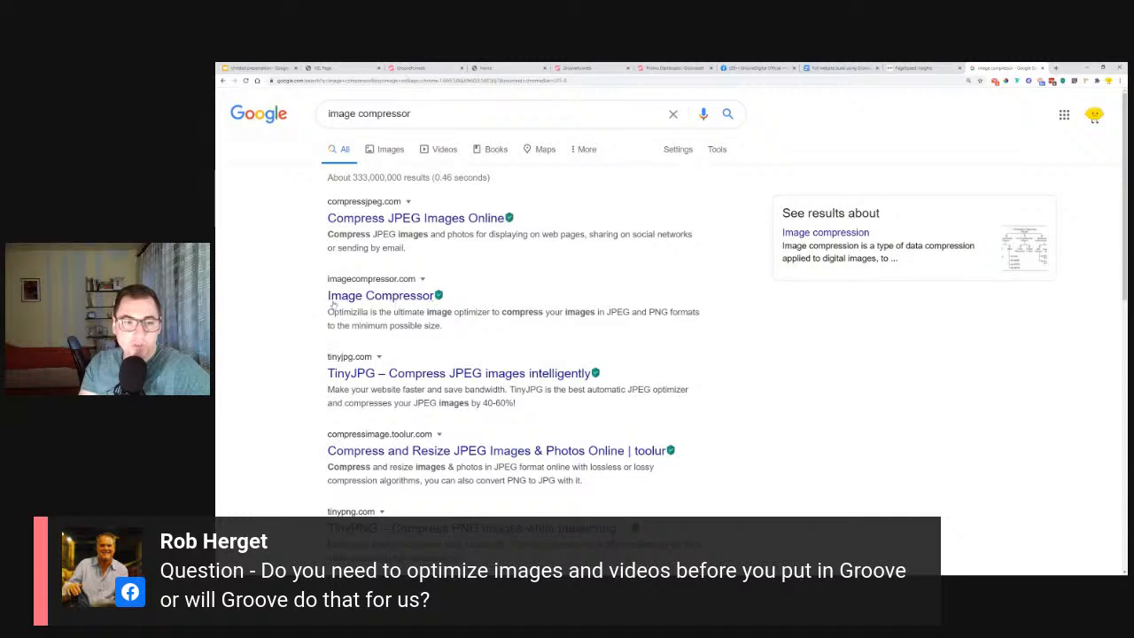
pyautogui.click(341, 298)
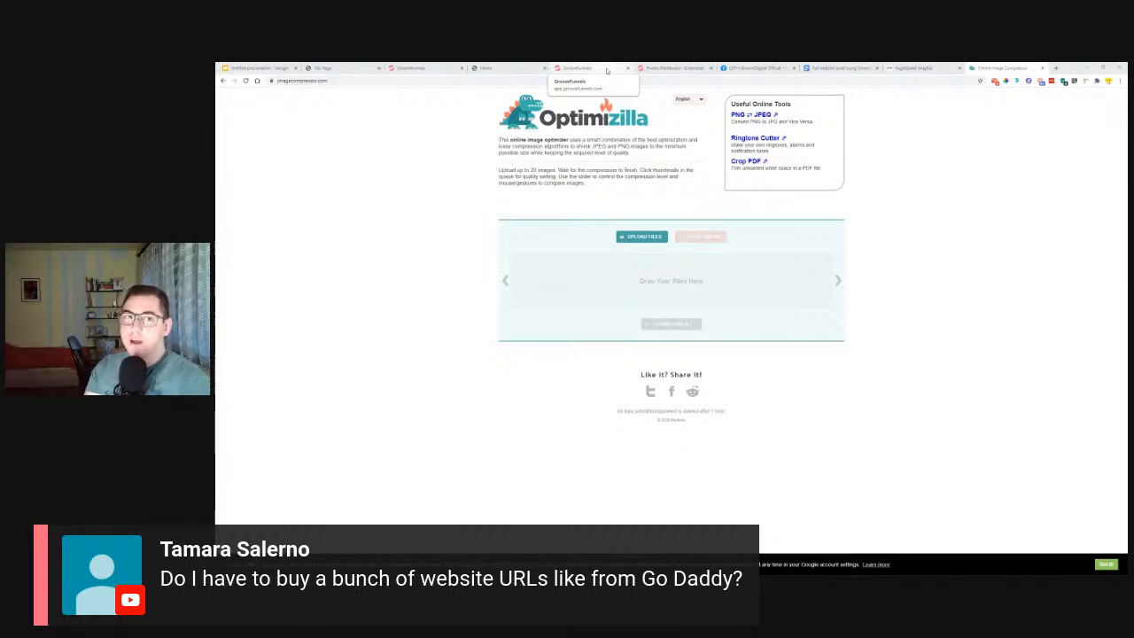
# Go to namecheap.com in the same tab and search for the domain name lemonaid.
pyautogui.click(895, 83)
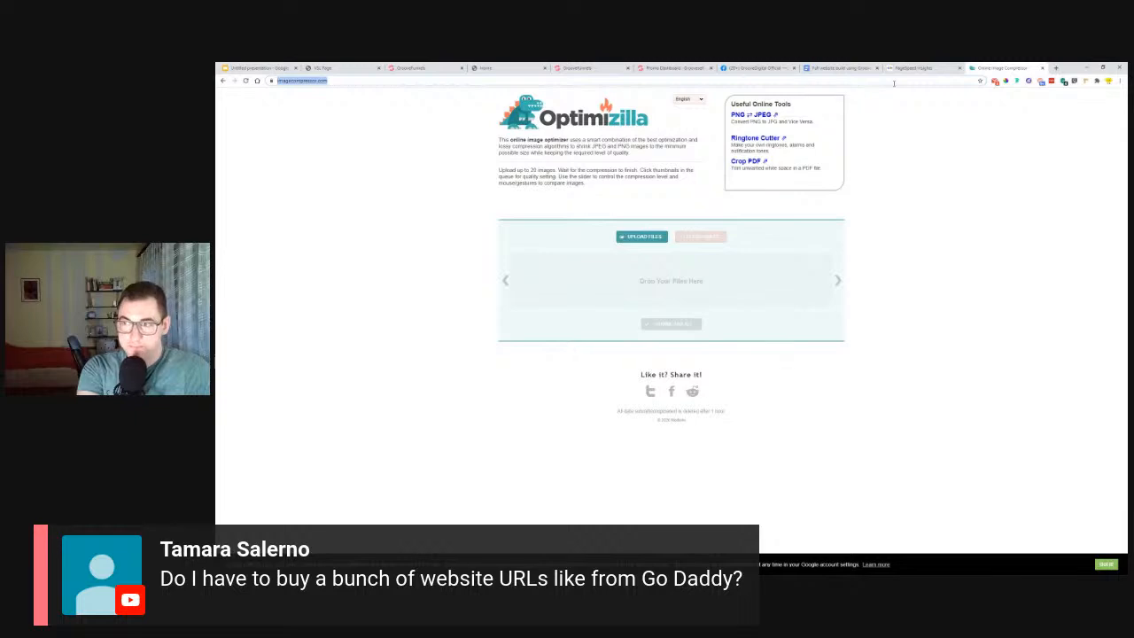
pyautogui.write('name')
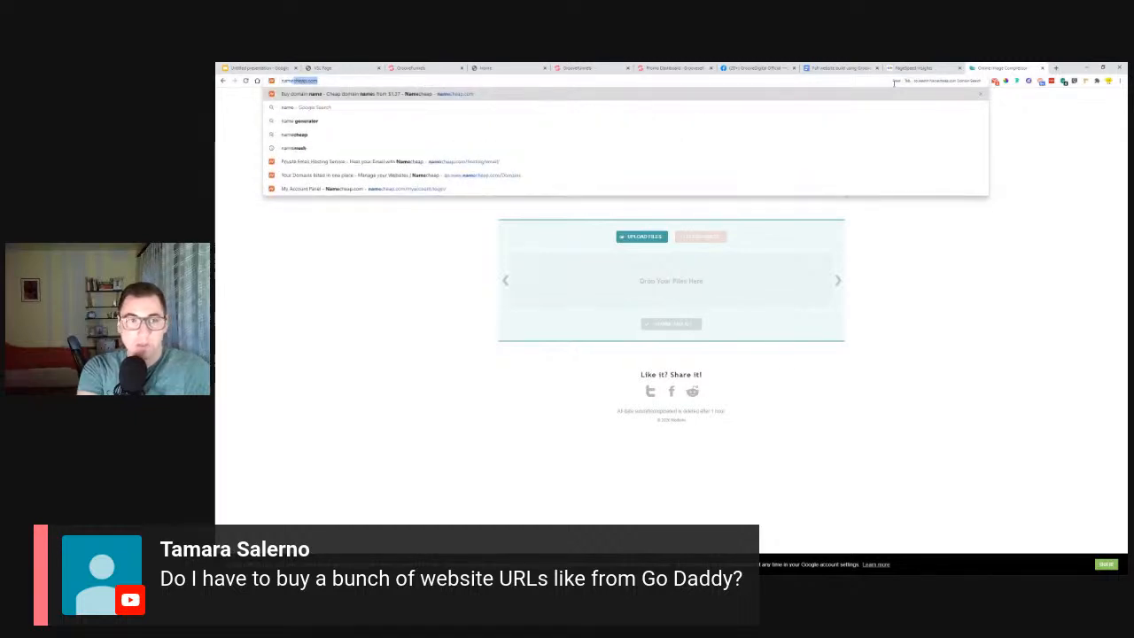
pyautogui.press('Return')
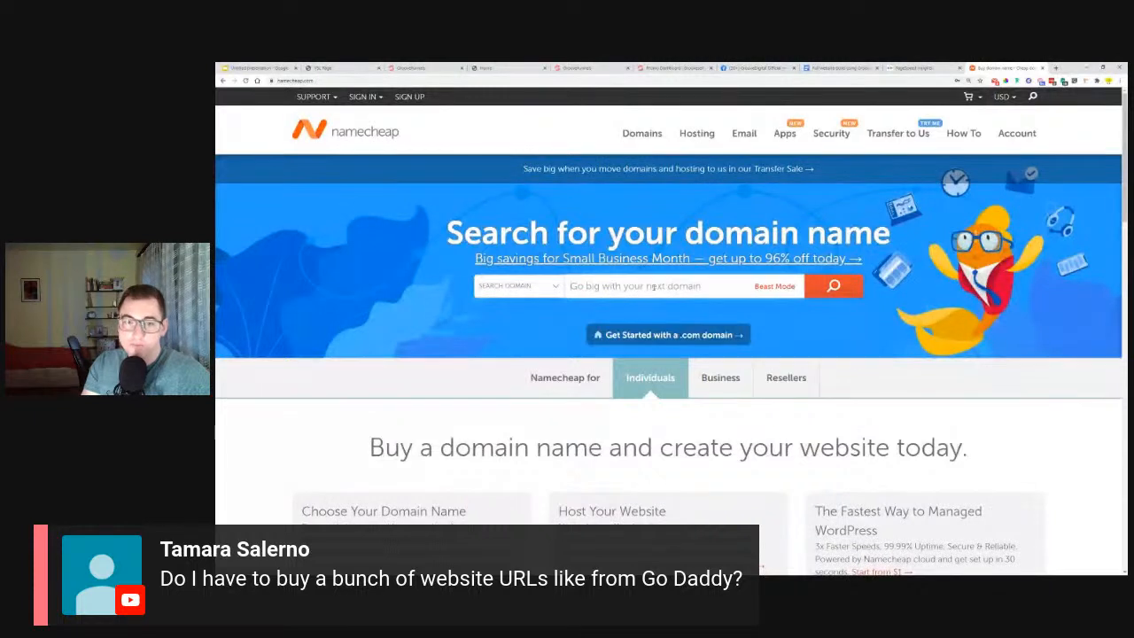
pyautogui.click(654, 287)
pyautogui.write('lemonaid')
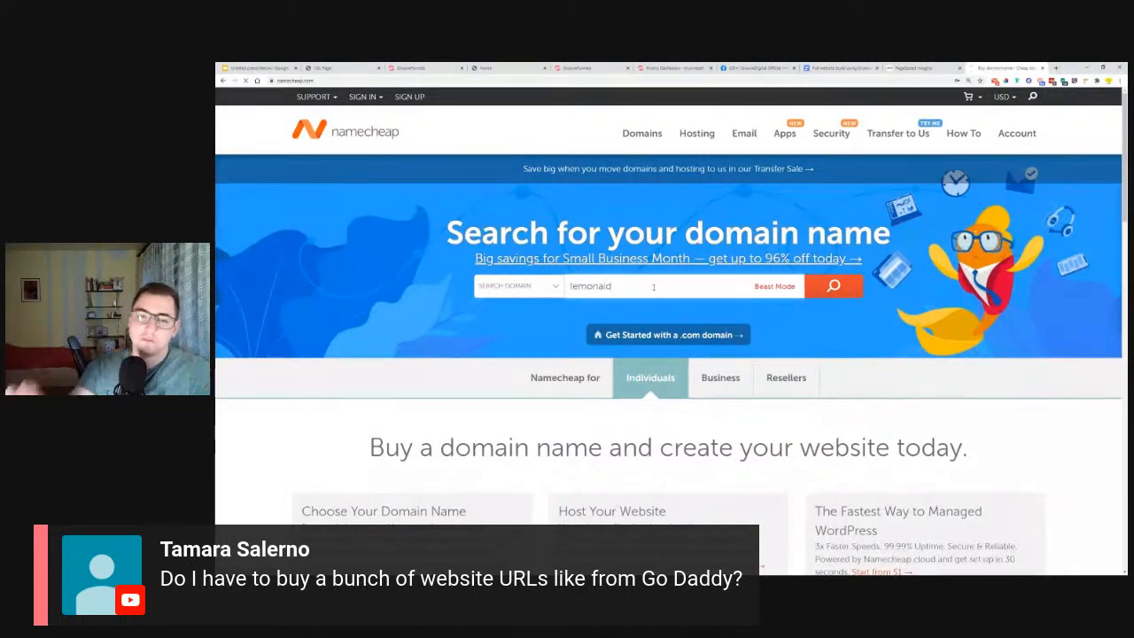
pyautogui.press('Return')
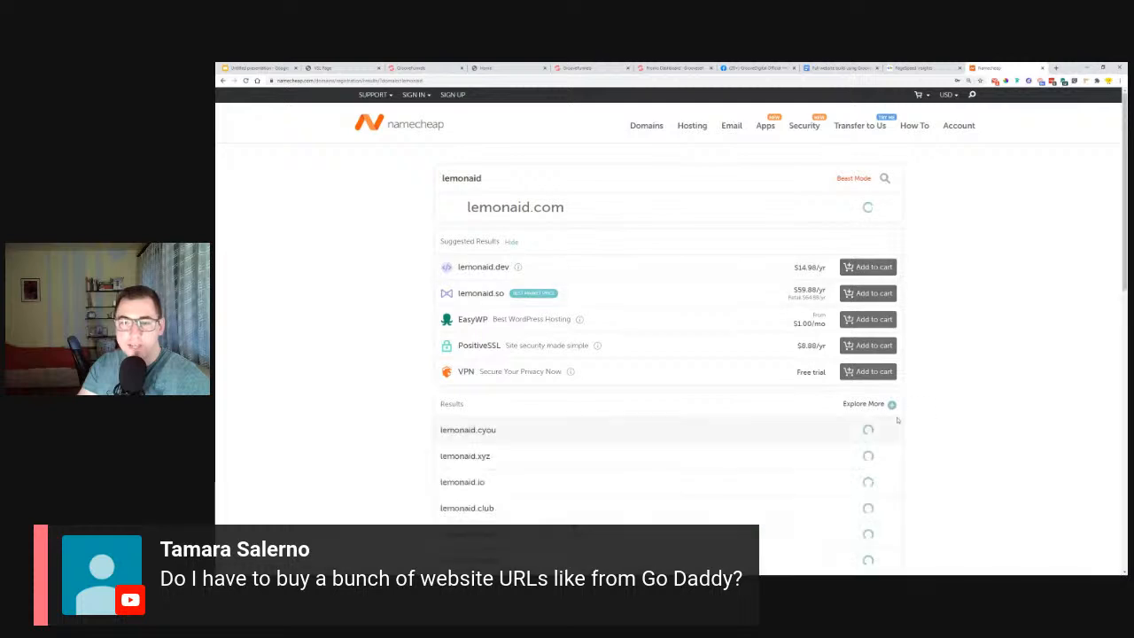
# Expand the domain result filters, limit the lemonaid results to $2 or less and look through the offered prices.
pyautogui.click(891, 404)
pyautogui.scroll(-1, 691, 431)
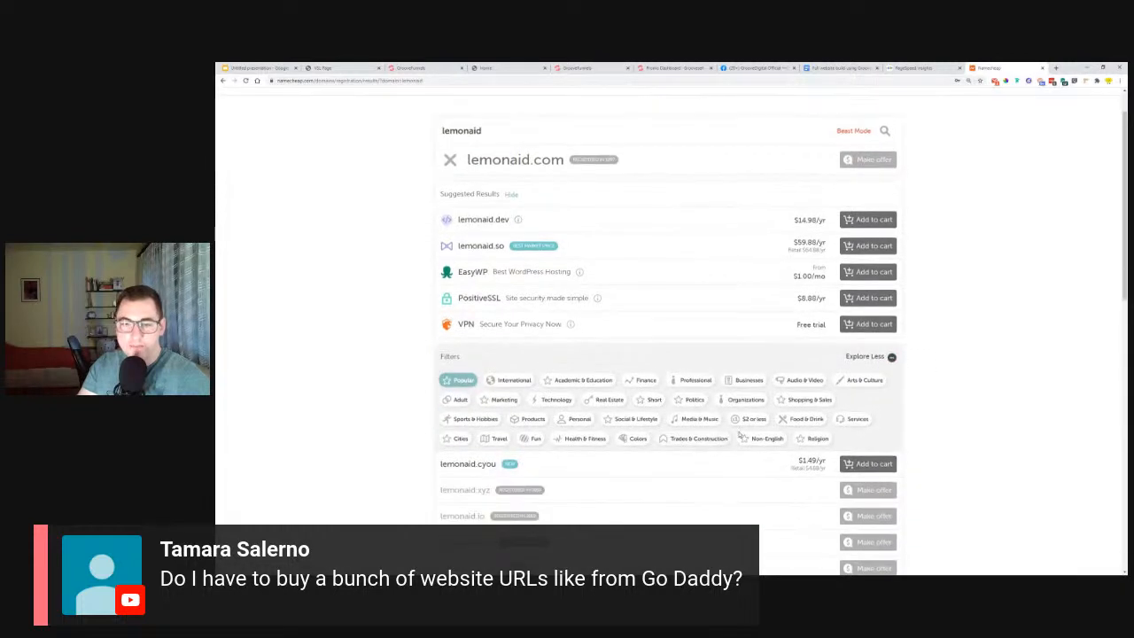
pyautogui.click(751, 420)
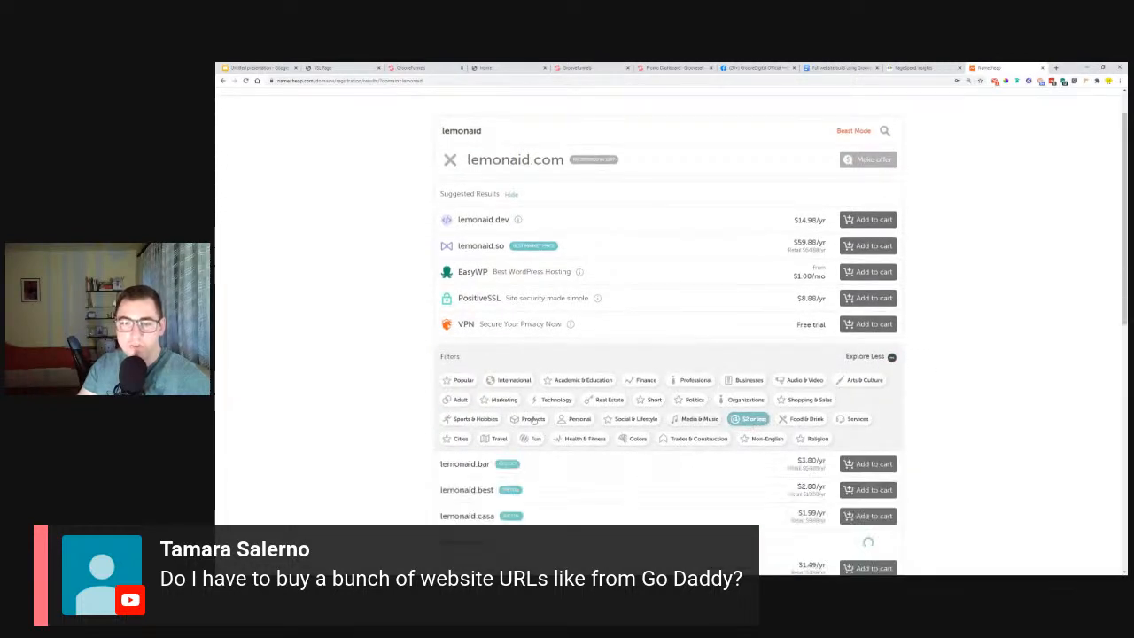
pyautogui.scroll(-4, 393, 358)
pyautogui.scroll(-7, 482, 308)
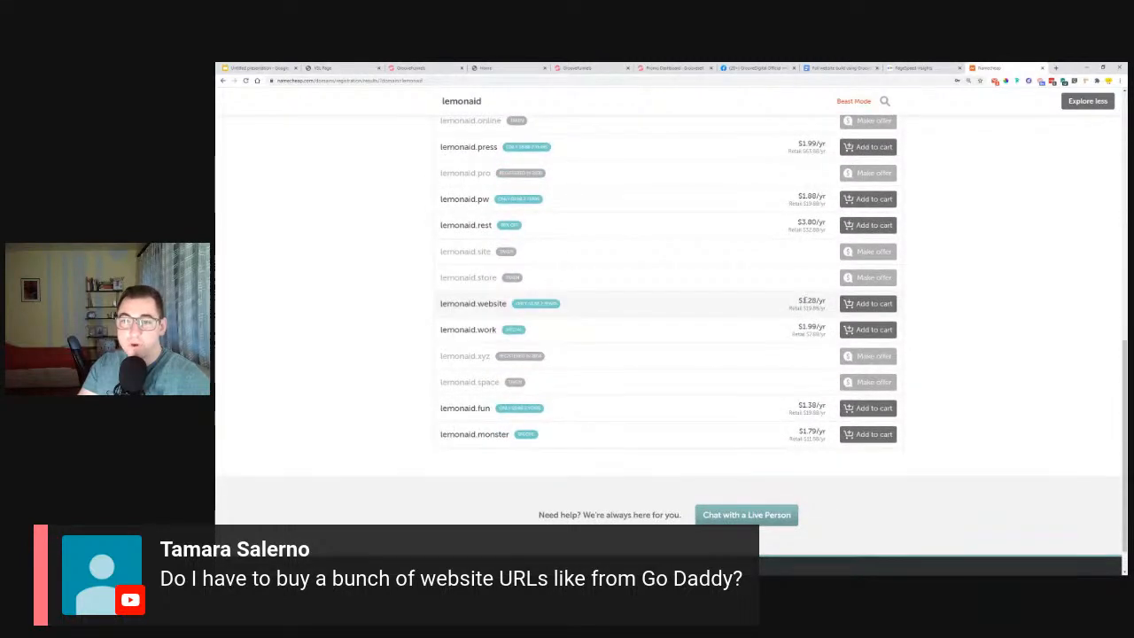
pyautogui.scroll(8, 851, 298)
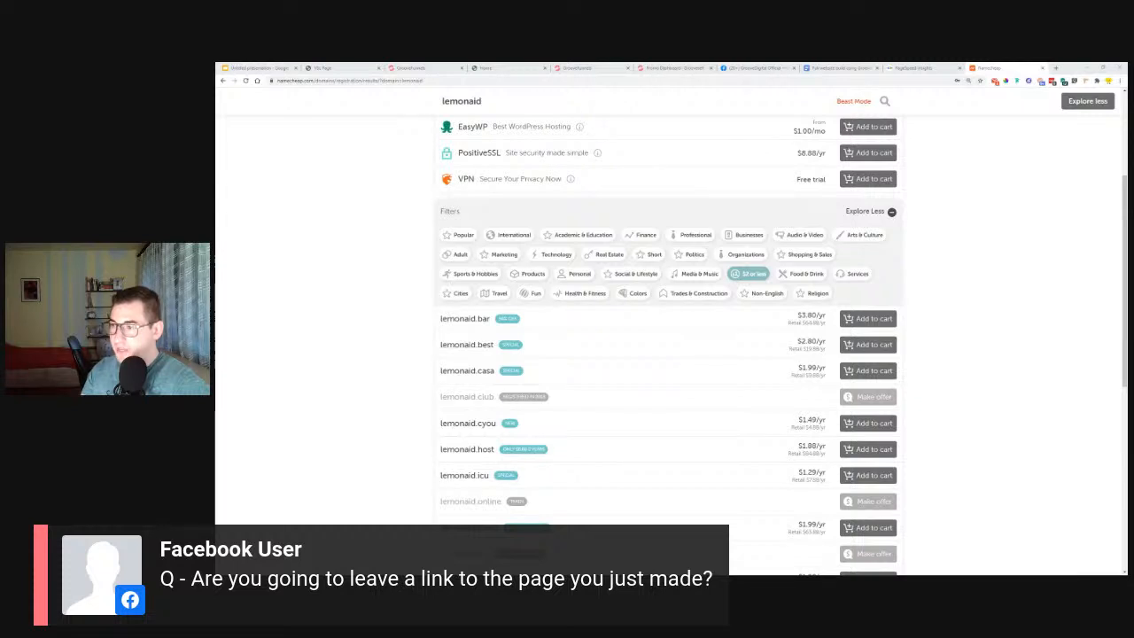
# Copy the published vsl page's address and paste it into a new comment on the live opt-in funnel video in the Facebook group.
pyautogui.click(323, 67)
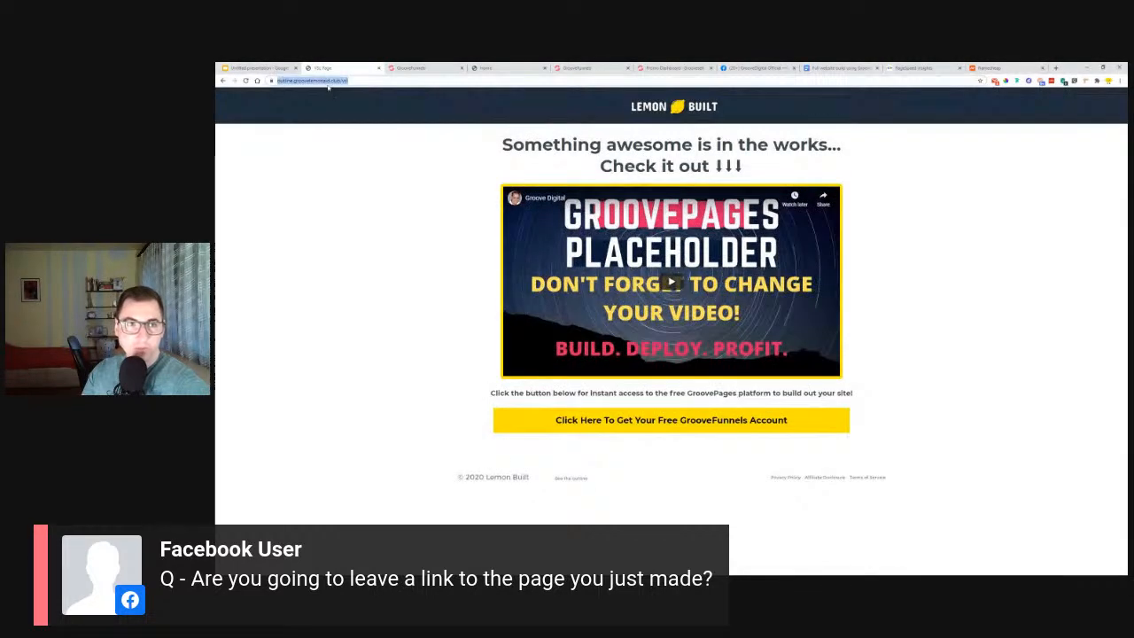
pyautogui.rightClick(329, 86)
pyautogui.click(350, 122)
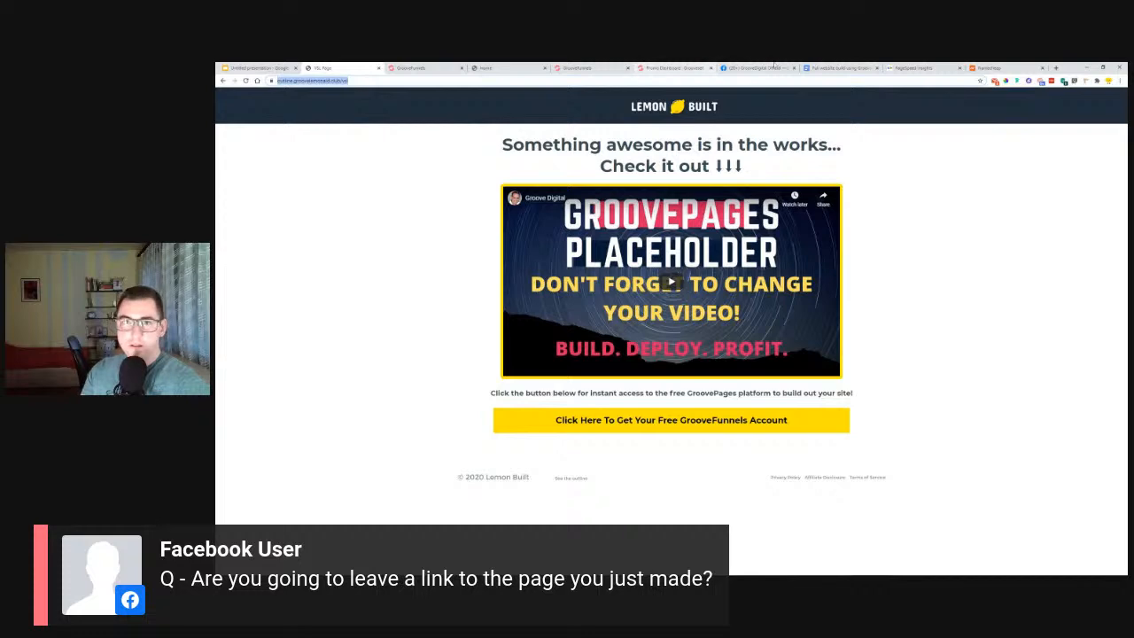
pyautogui.click(755, 67)
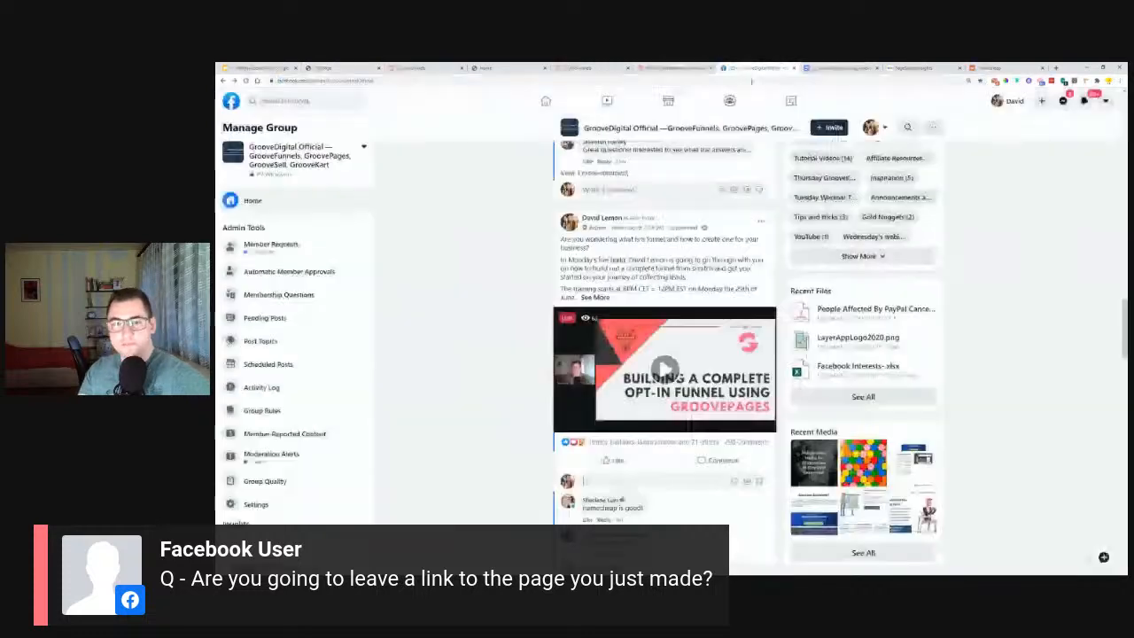
pyautogui.rightClick(642, 483)
pyautogui.click(673, 404)
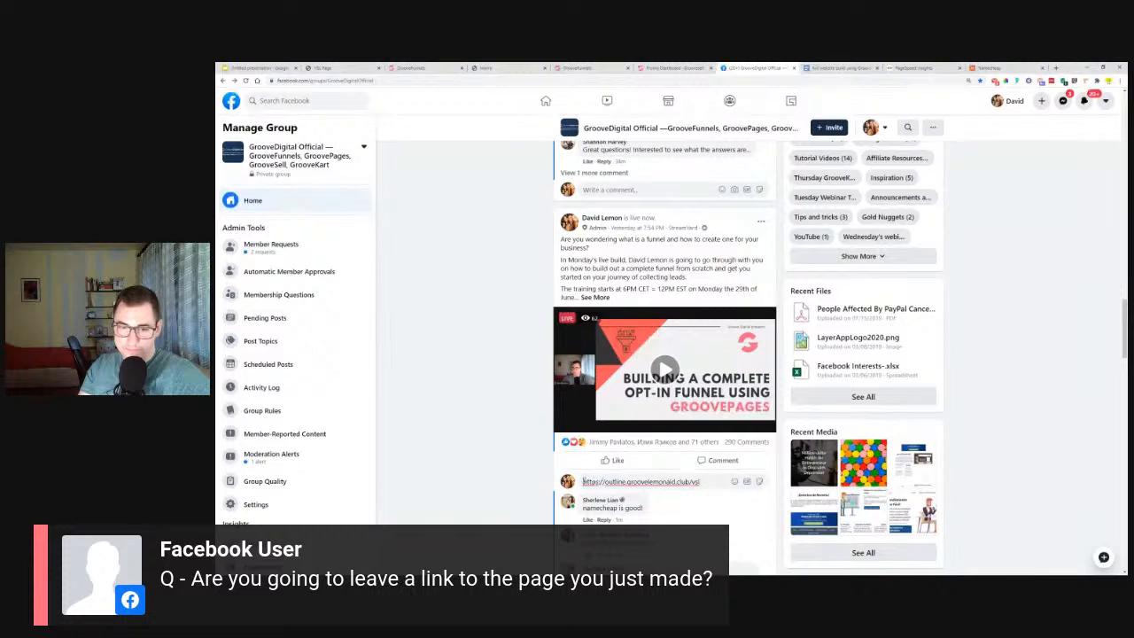
pyautogui.hotkey('shift', 'Return')
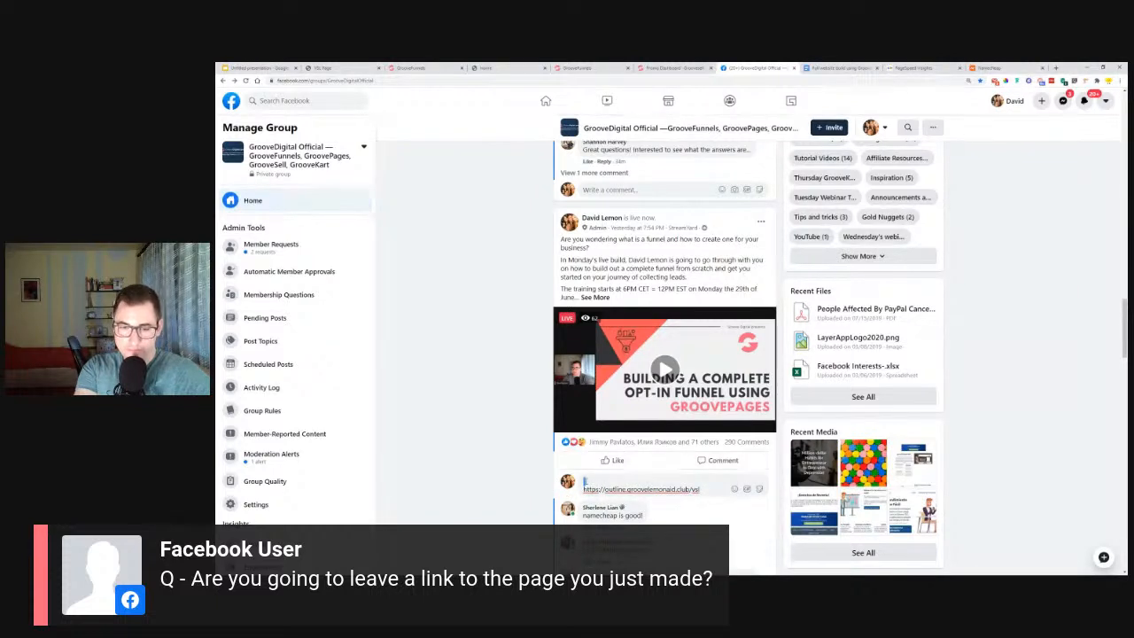
pyautogui.write('https://outline.groovelemonaid.club/ysl')
pyautogui.press('BackSpace')
pyautogui.press('BackSpace')
pyautogui.press('BackSpace')
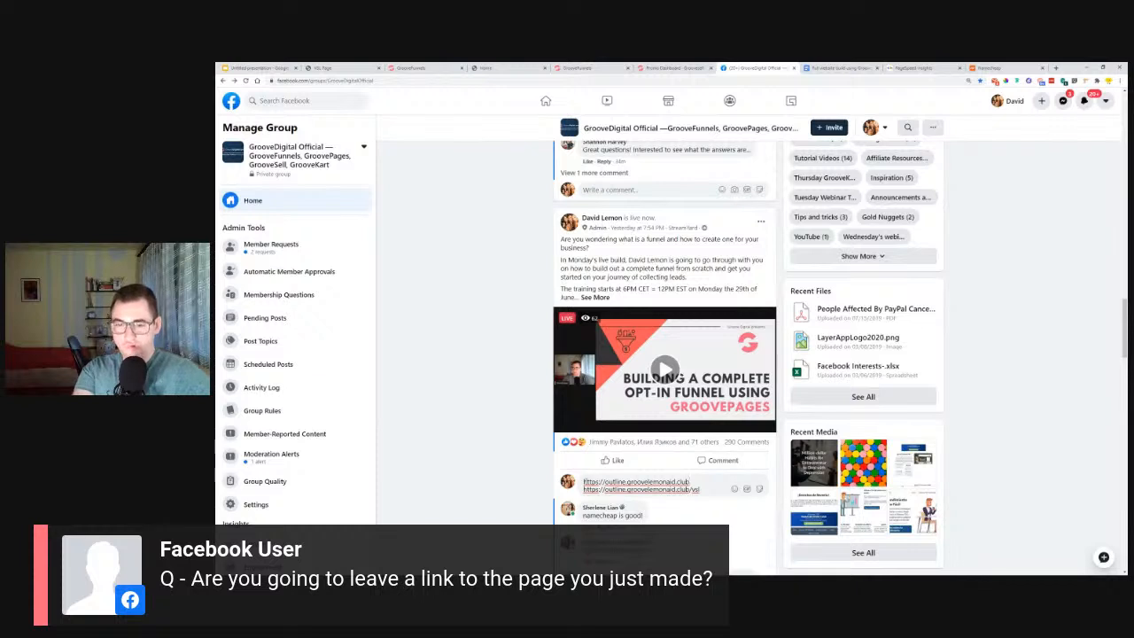
pyautogui.press('Return')
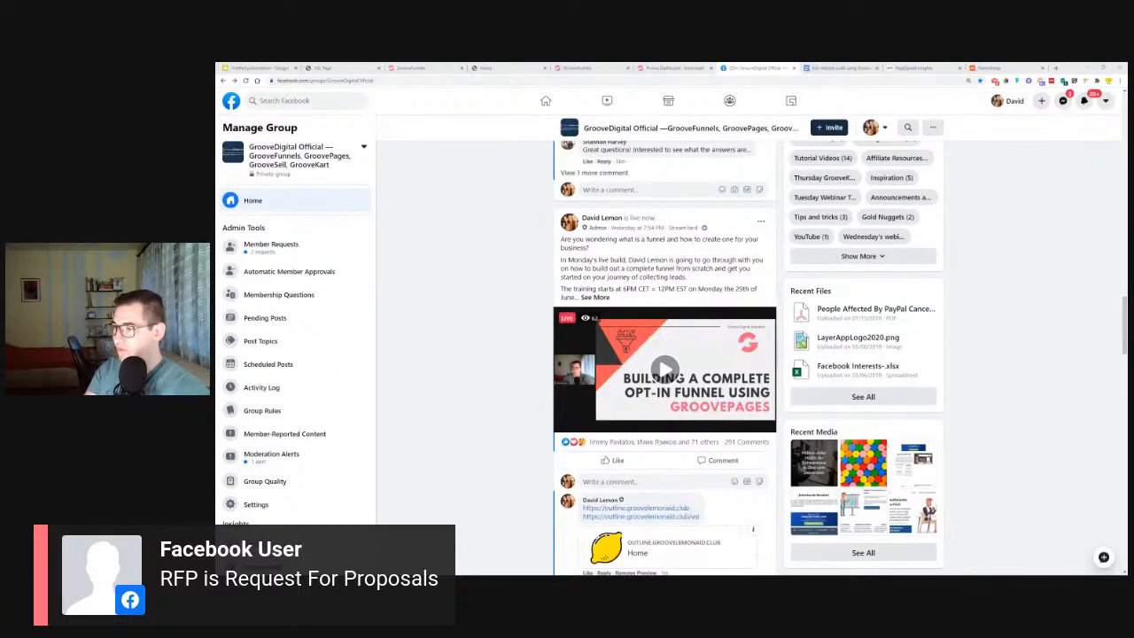
# Open the Groove Video Search page in a new browser tab at groovevideosearch.com.
pyautogui.click(1055, 67)
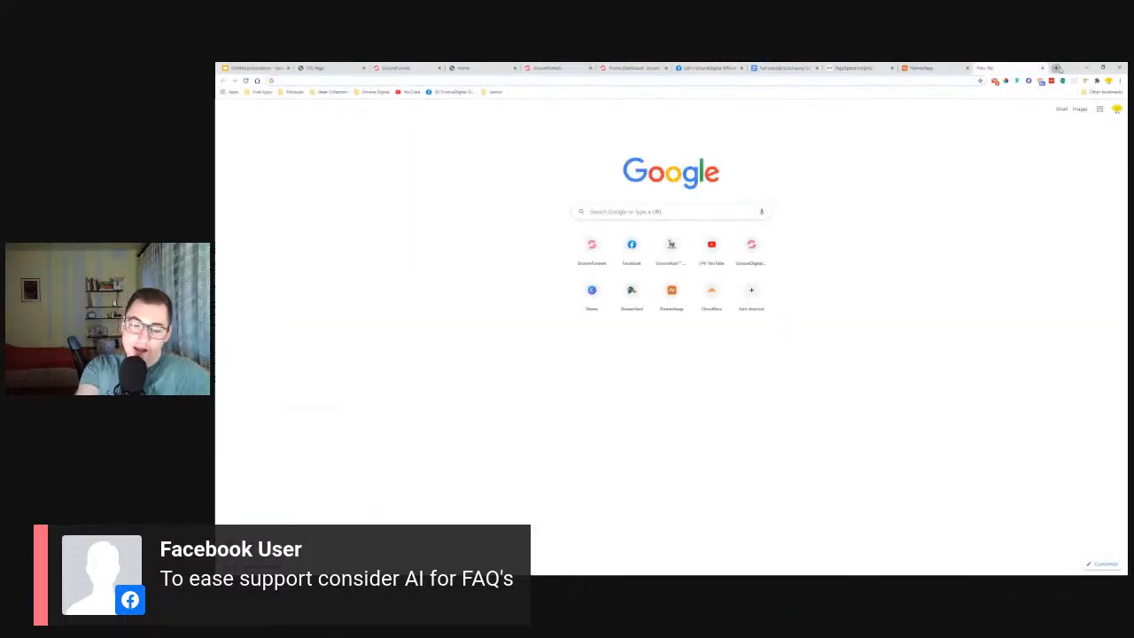
pyautogui.write('grooves')
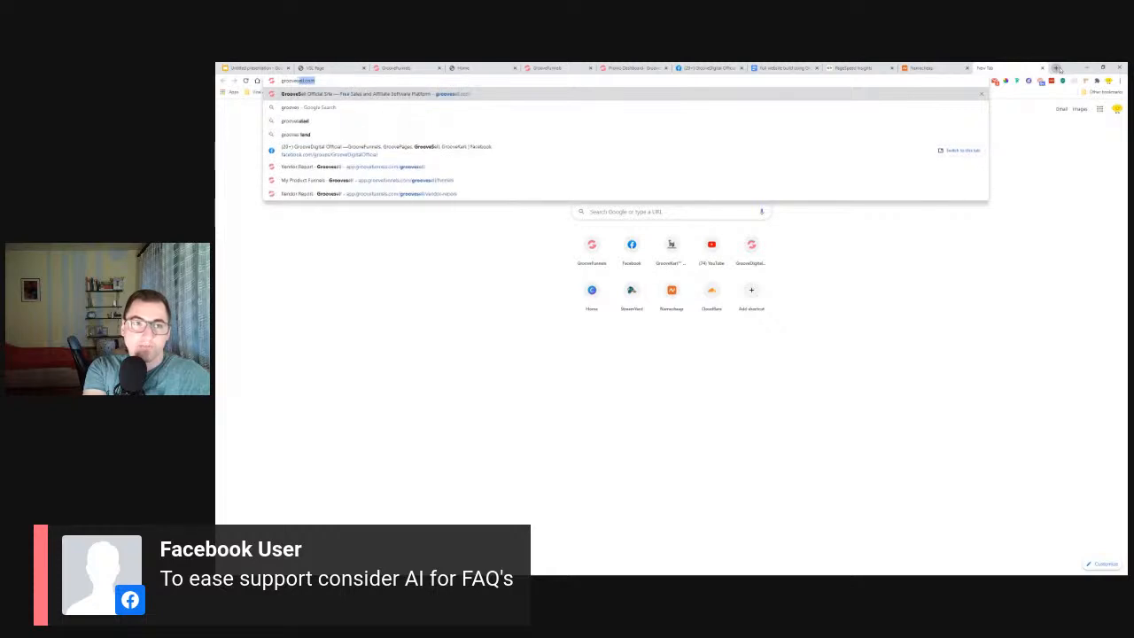
pyautogui.press('BackSpace')
pyautogui.press('BackSpace')
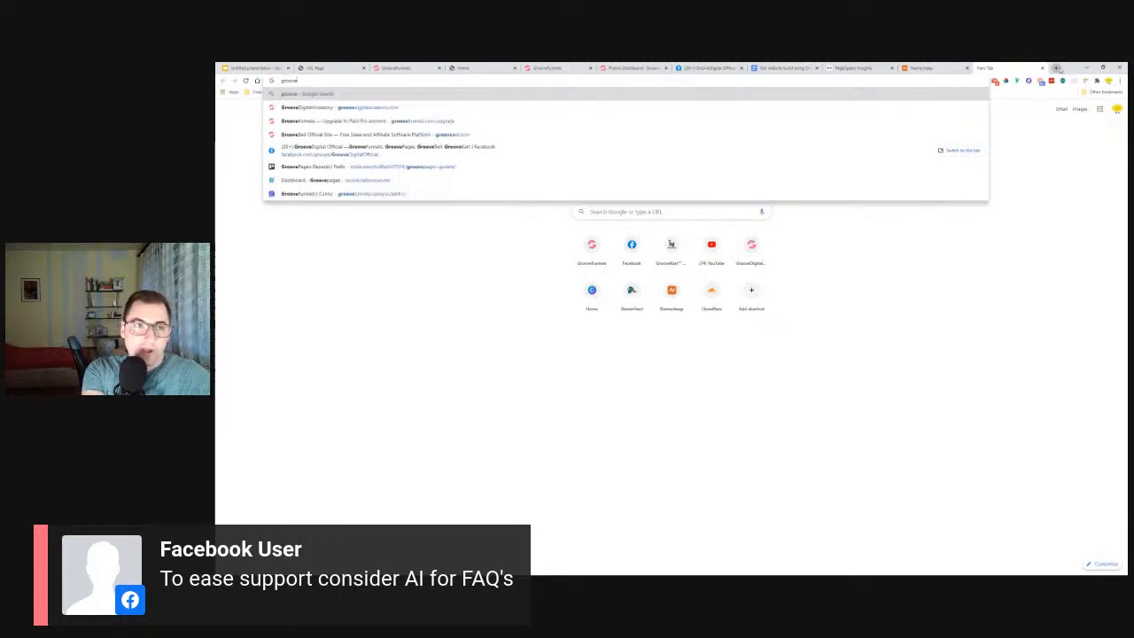
pyautogui.write('videosearch.com')
pyautogui.press('Return')
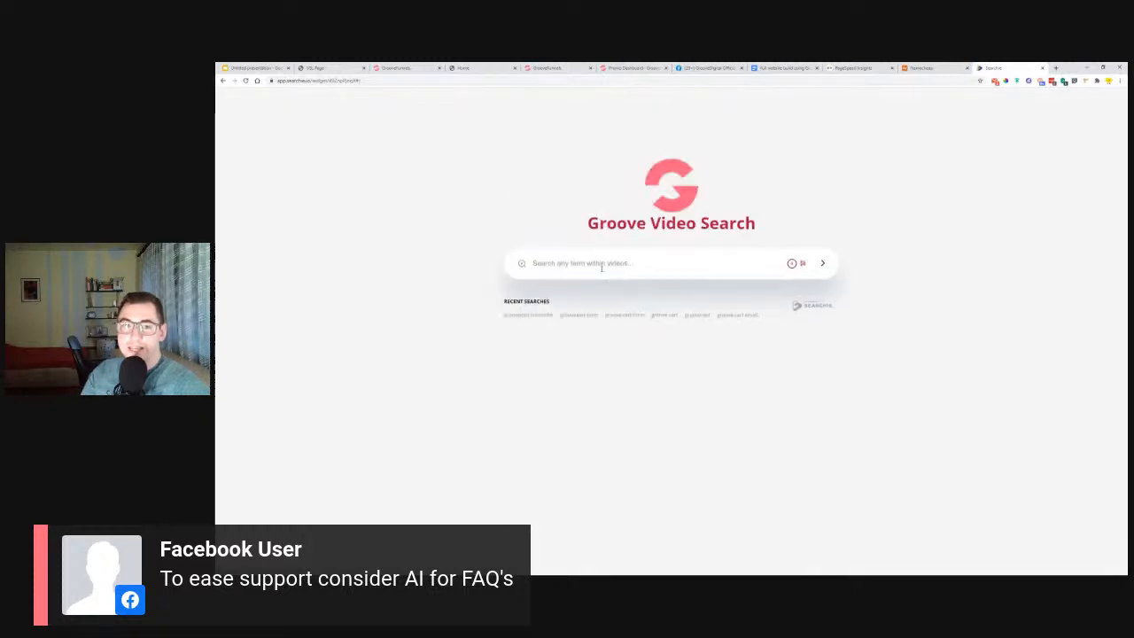
# Search the Groove videos for groovepages, look through the matching transcript excerpts and return to the search page.
pyautogui.click(596, 272)
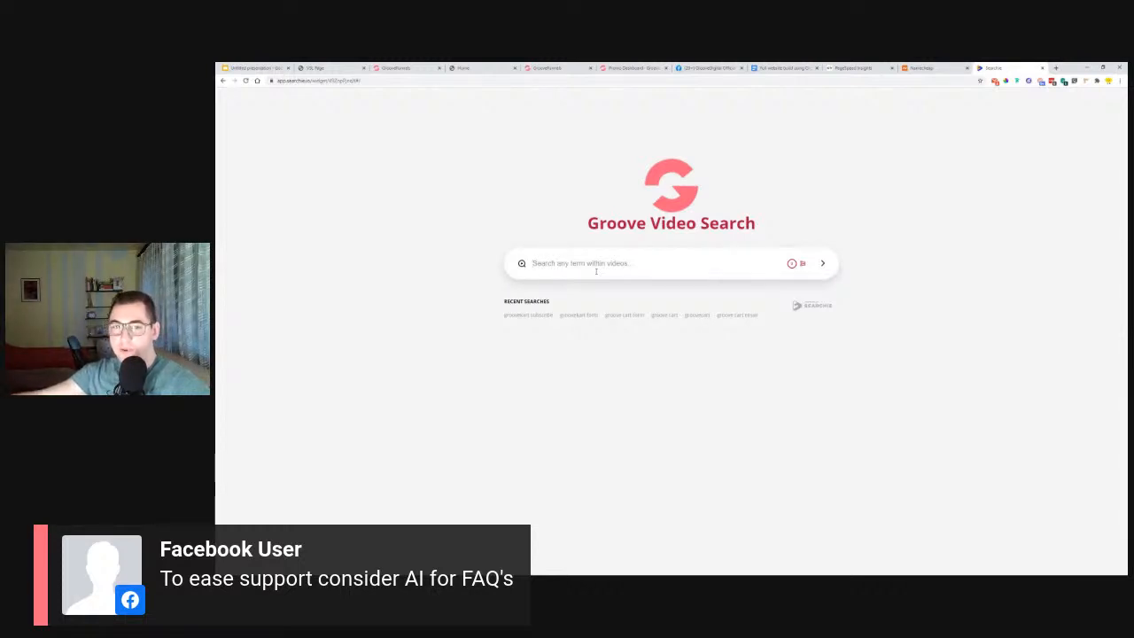
pyautogui.write('groovepages')
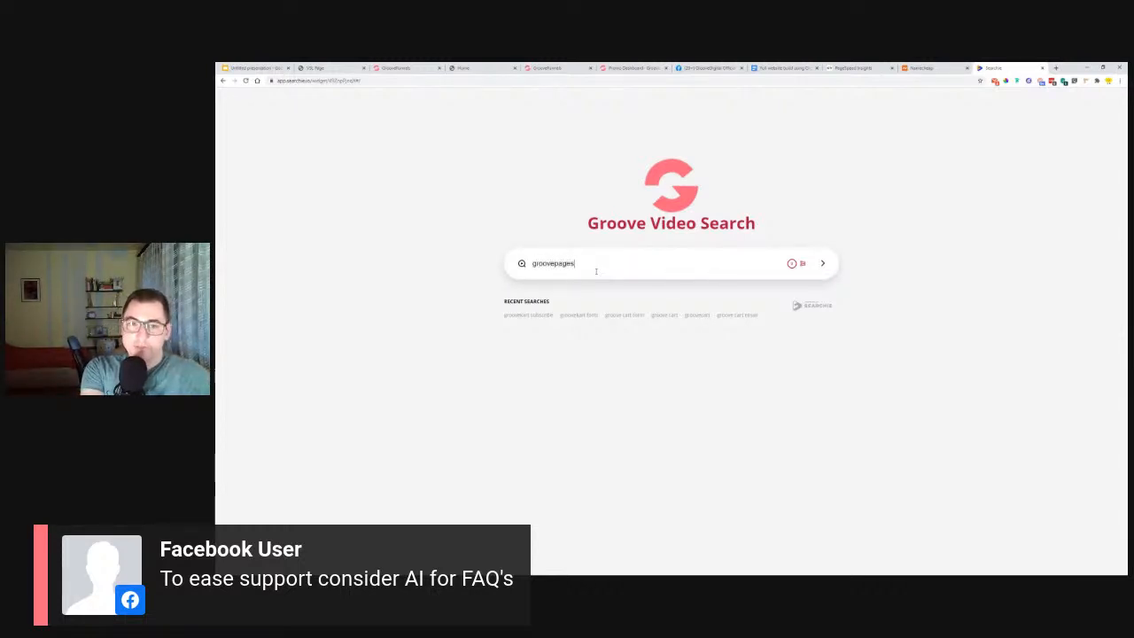
pyautogui.press('Return')
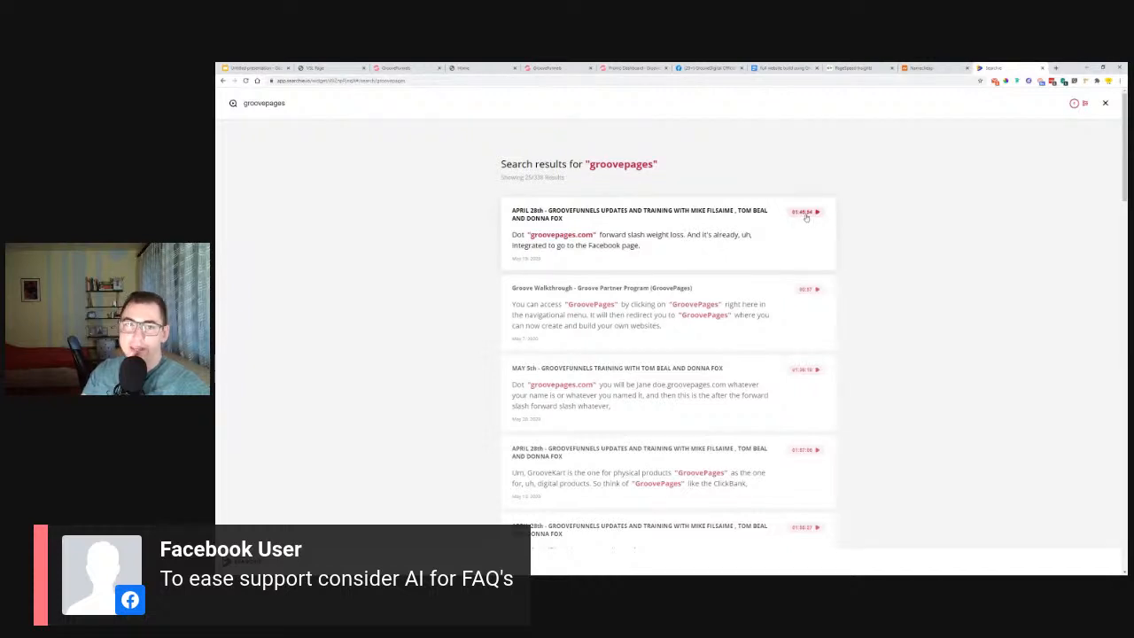
pyautogui.scroll(-3, 821, 237)
pyautogui.scroll(-4, 822, 238)
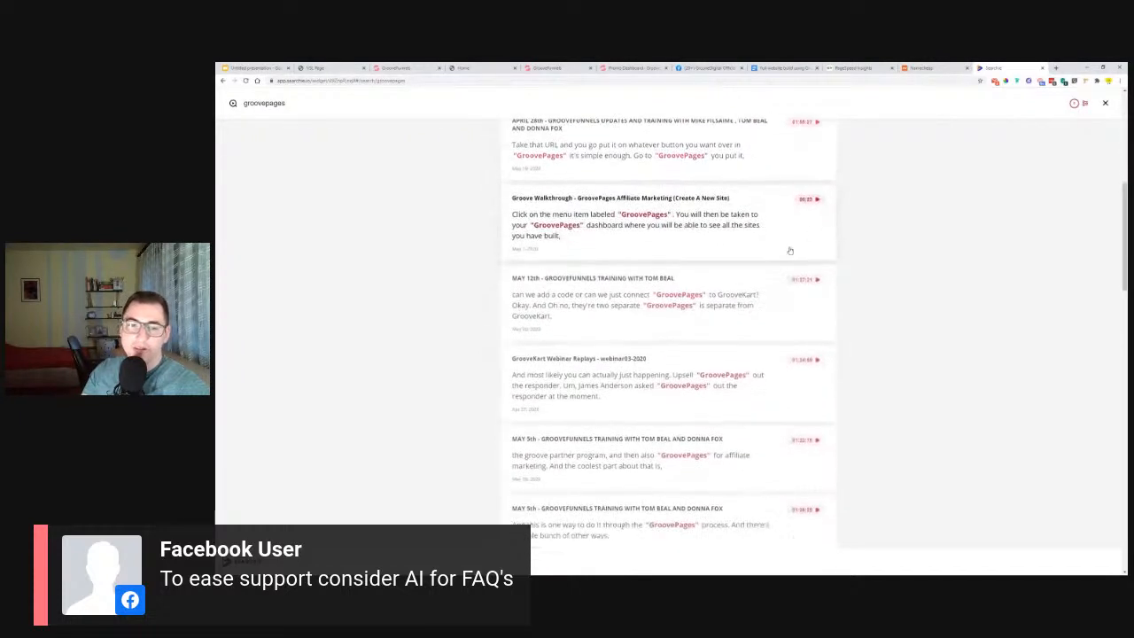
pyautogui.scroll(-10, 574, 352)
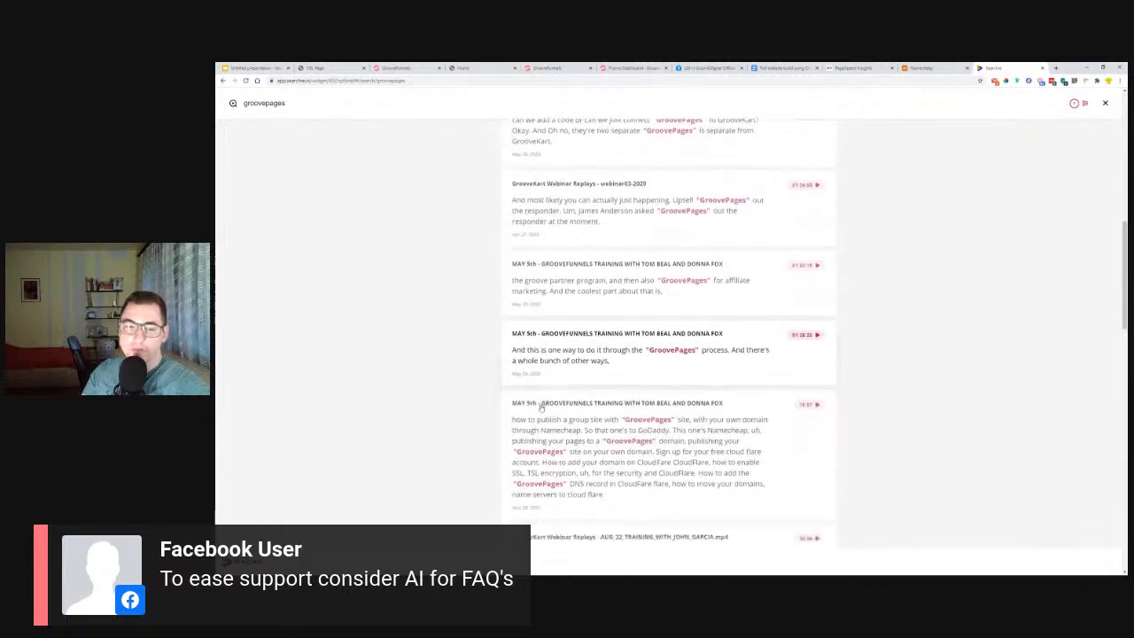
pyautogui.scroll(-5, 557, 353)
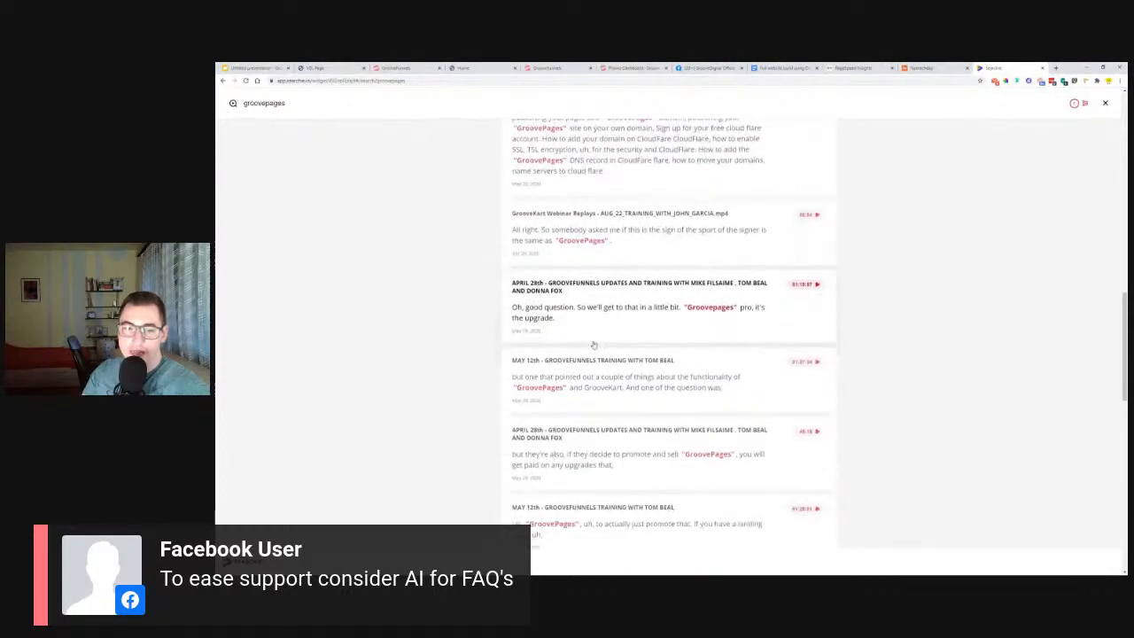
pyautogui.scroll(15, 499, 387)
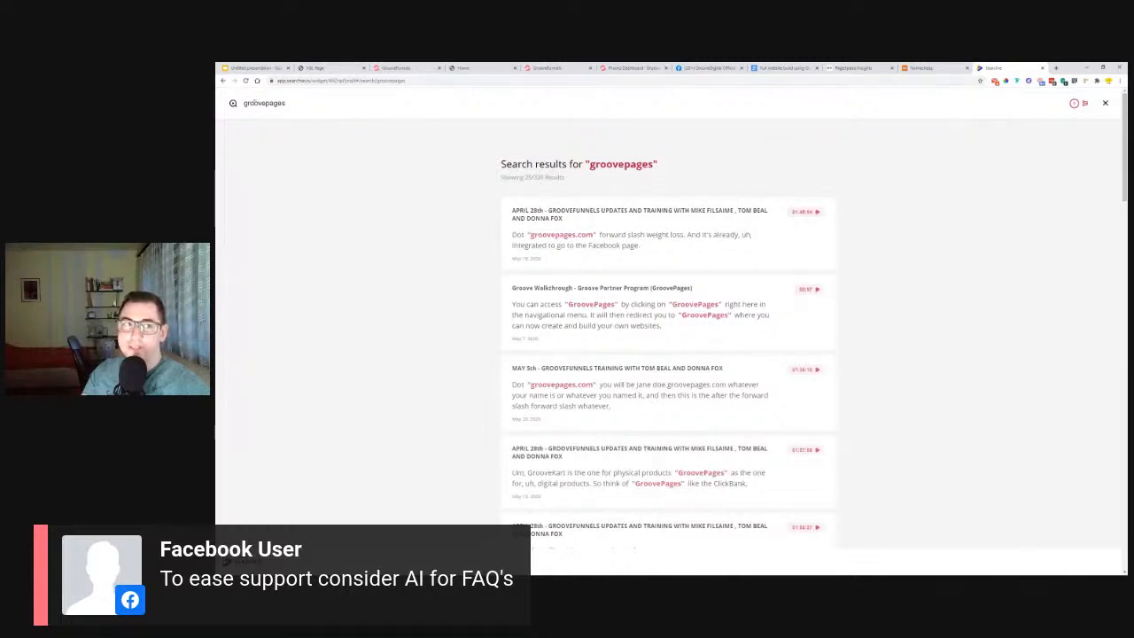
pyautogui.click(223, 81)
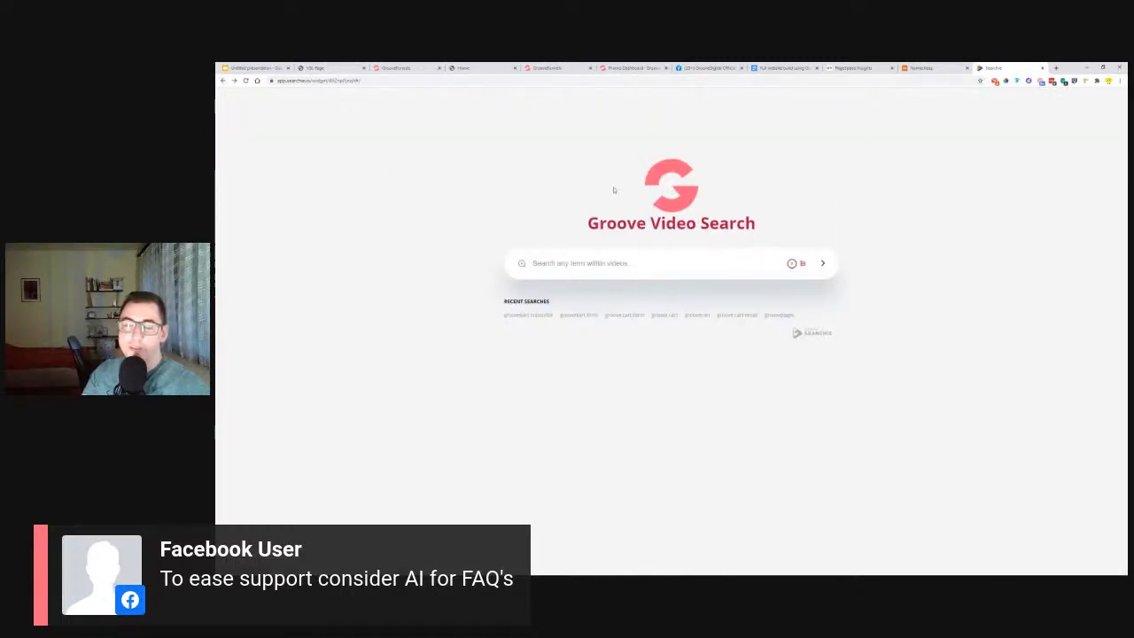
# Go to the GrooveDigital support site at support.groovedigital.com in the same tab.
pyautogui.click(950, 81)
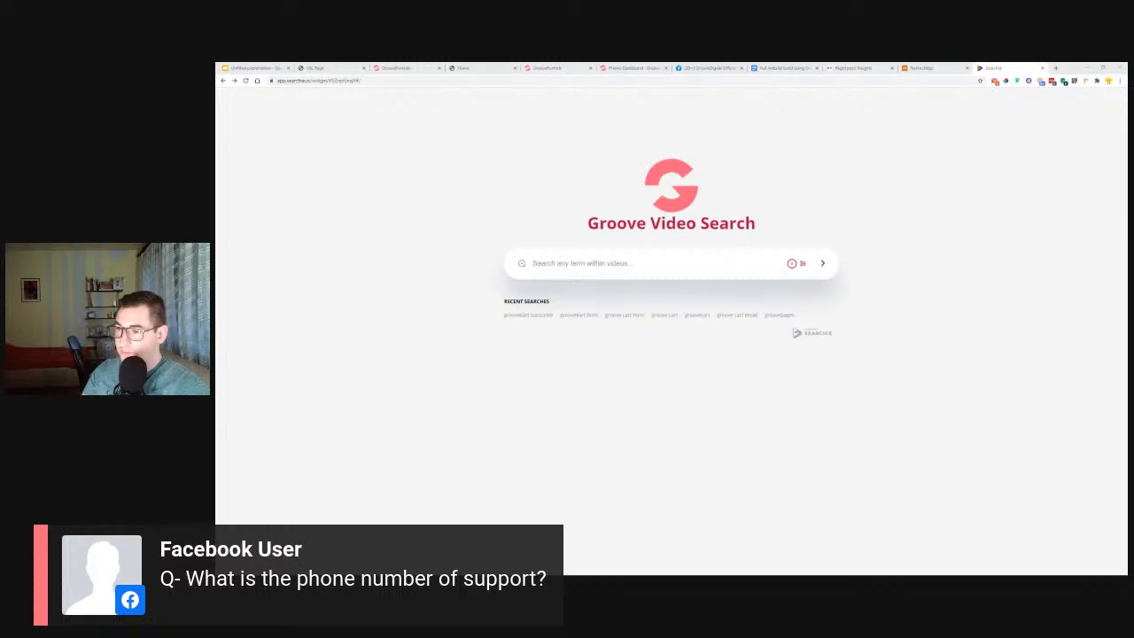
pyautogui.click(921, 81)
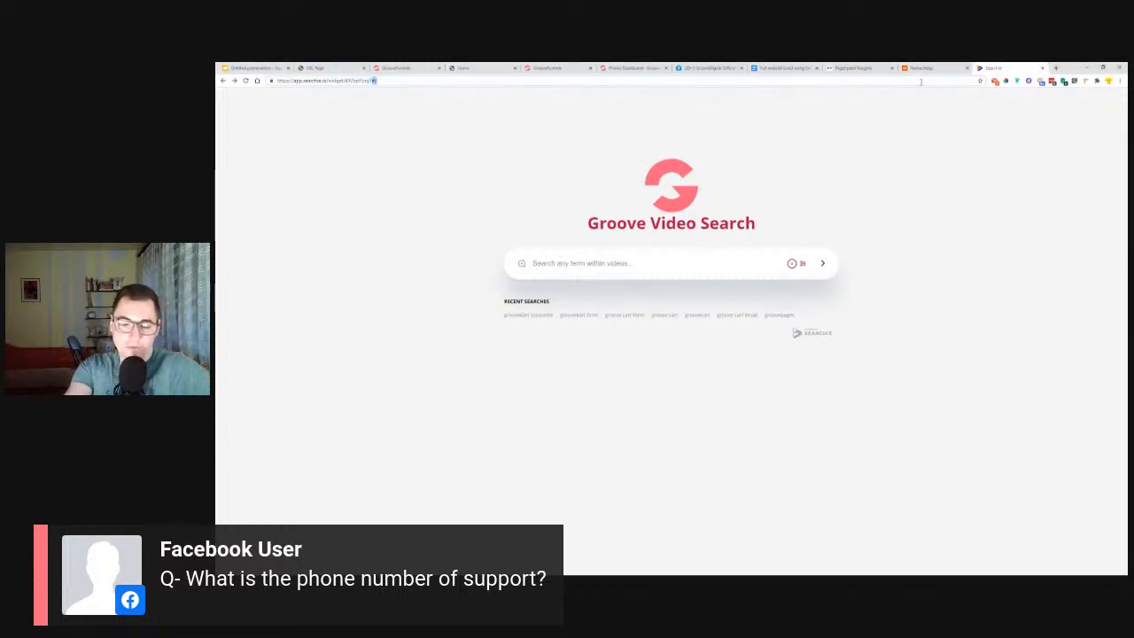
pyautogui.click(921, 80)
pyautogui.write('suppo')
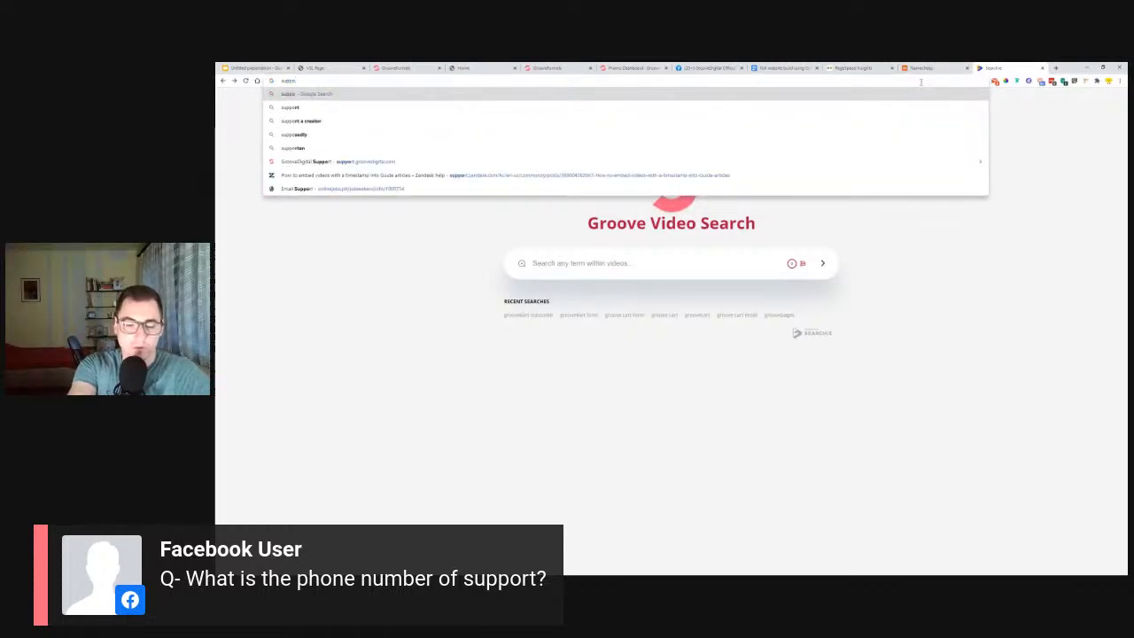
pyautogui.write('rt')
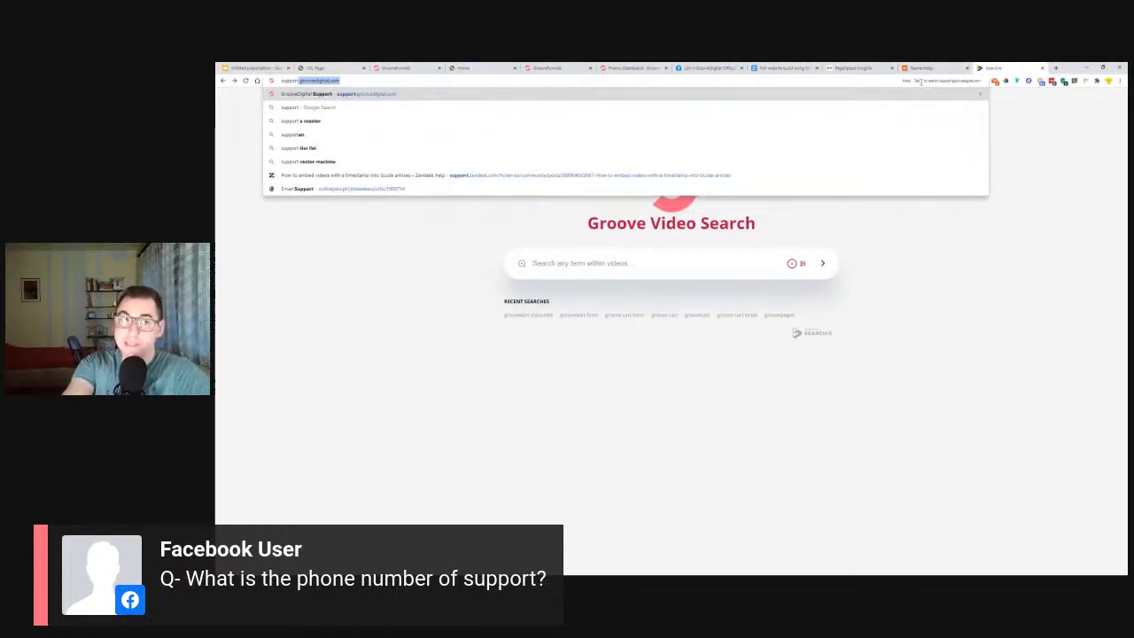
pyautogui.press('Return')
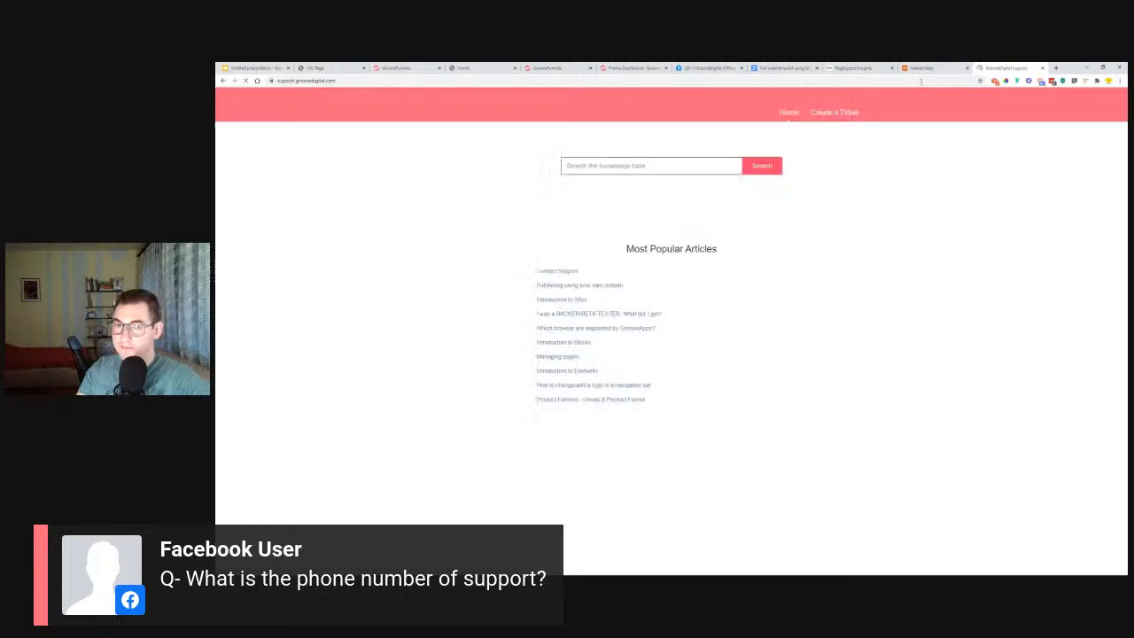
# Look through the support site's popular articles and topic categories, and open the Instant Answers help widget.
pyautogui.scroll(-2, 868, 202)
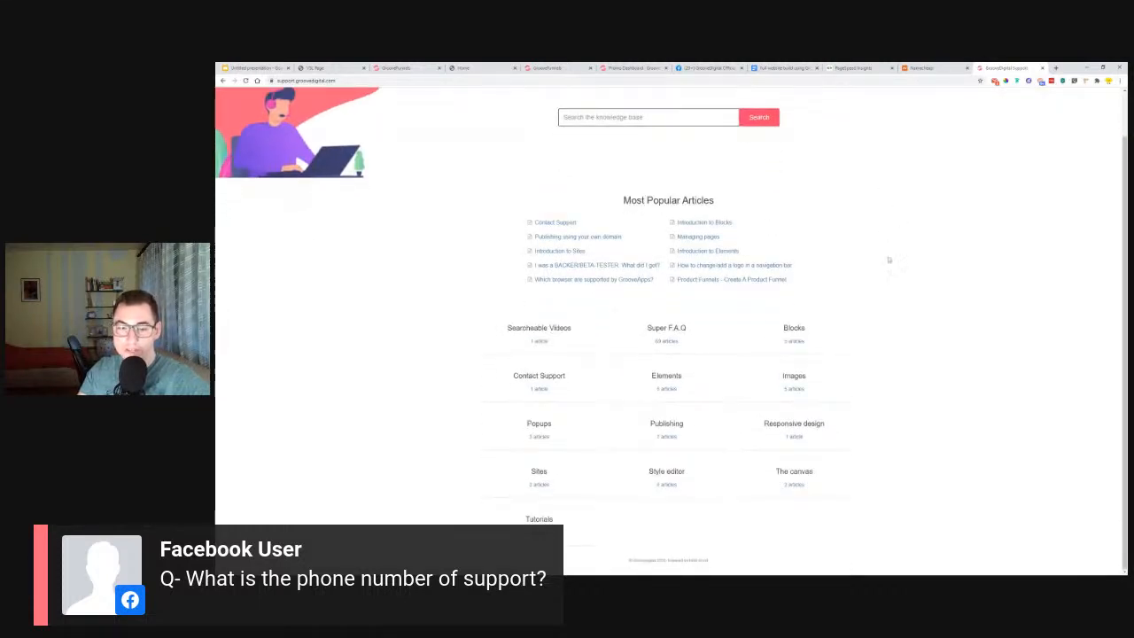
pyautogui.scroll(1, 890, 259)
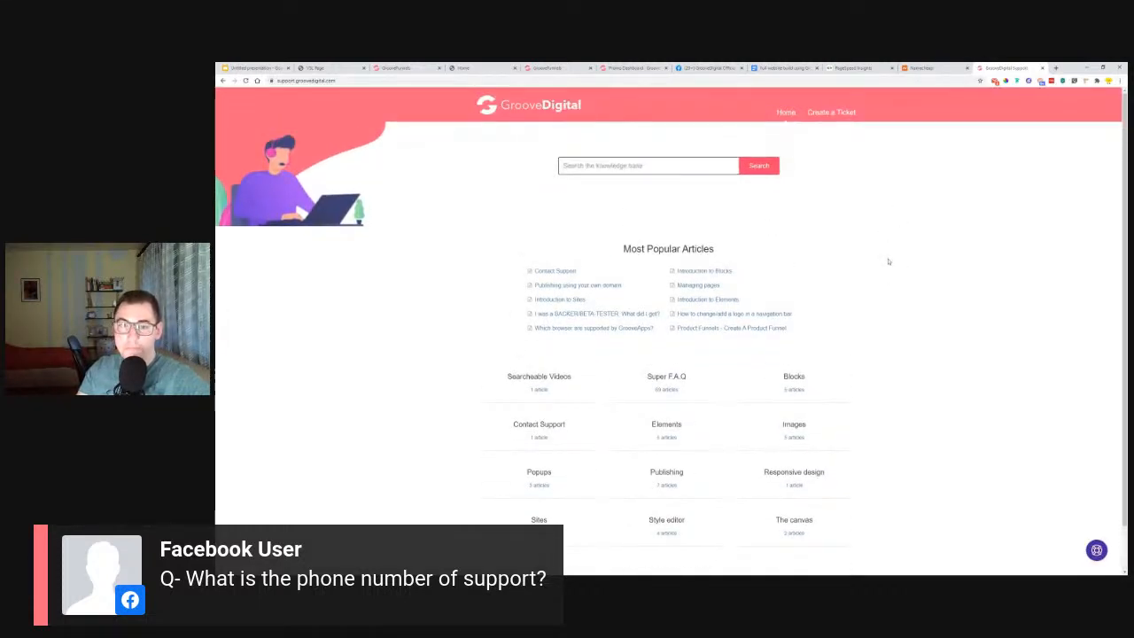
pyautogui.scroll(-1, 889, 262)
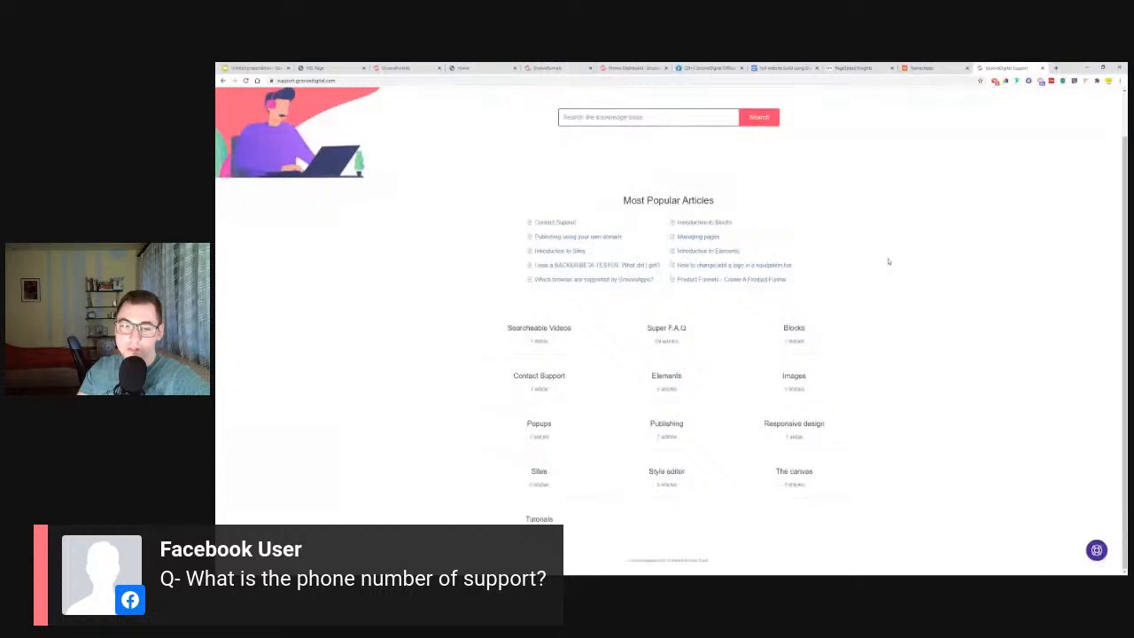
pyautogui.scroll(1, 944, 241)
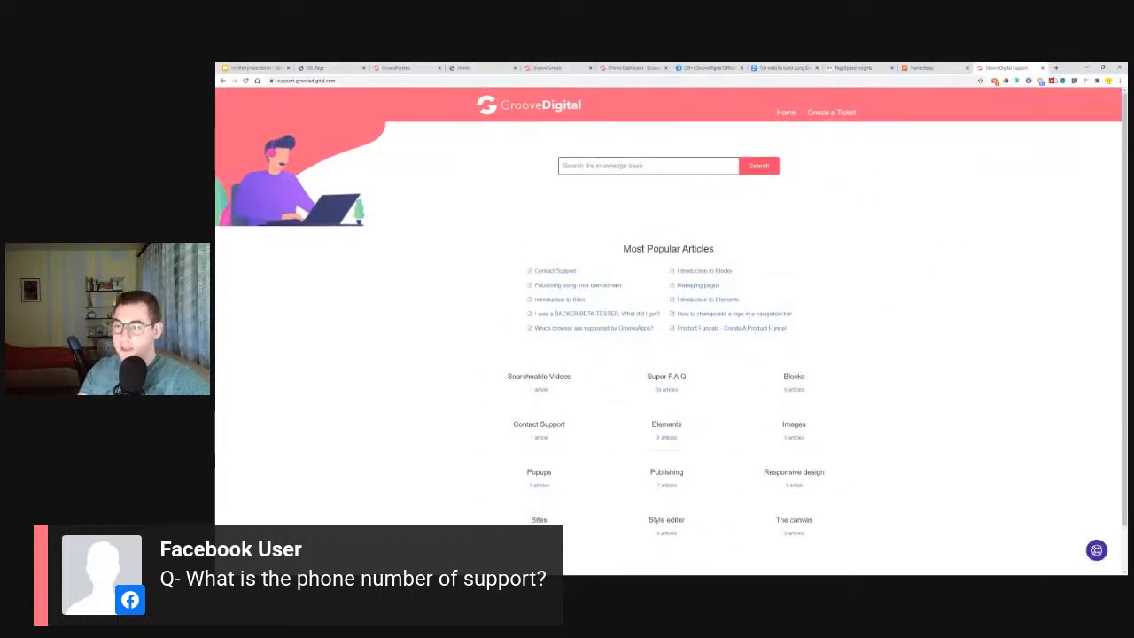
pyautogui.click(1097, 550)
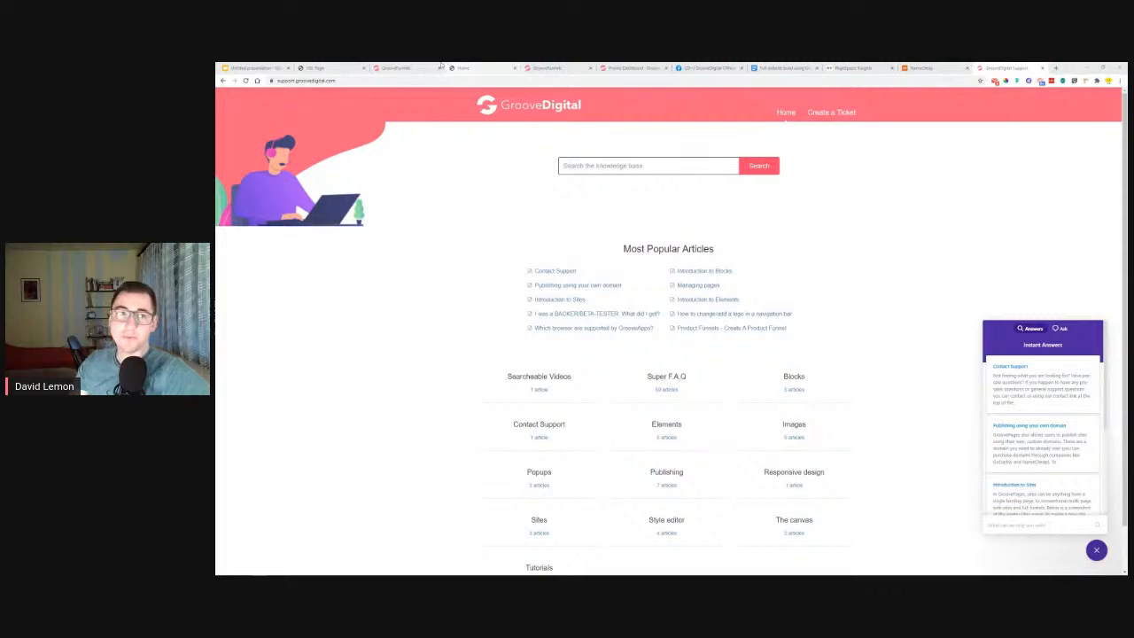
# Switch back to the Google Slides presentation at the Q&A Time slide.
pyautogui.click(258, 68)
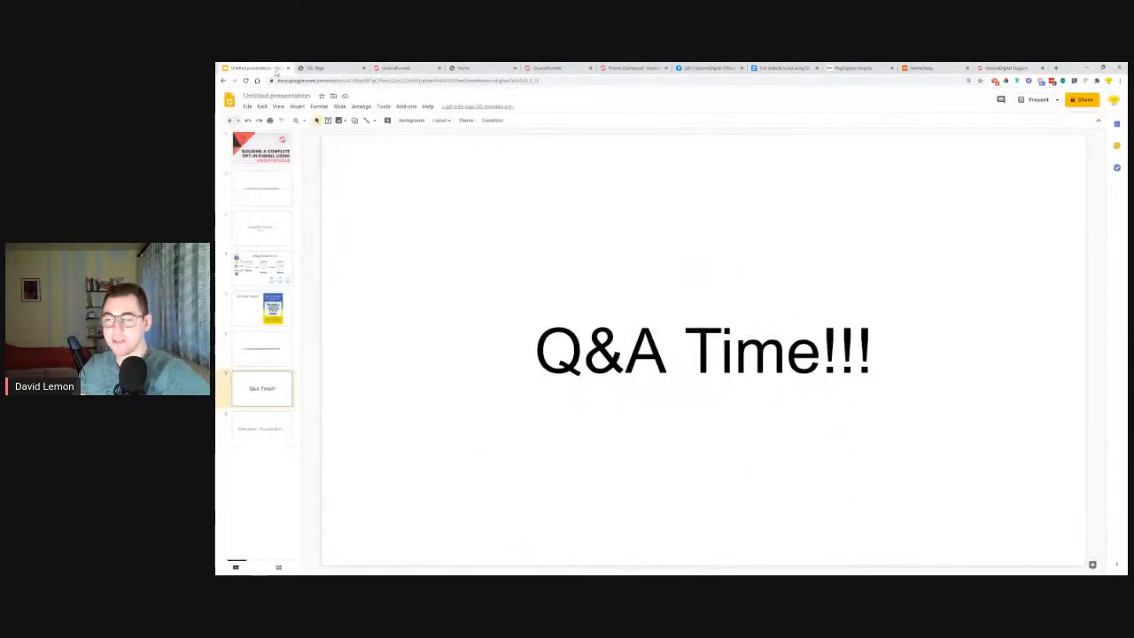